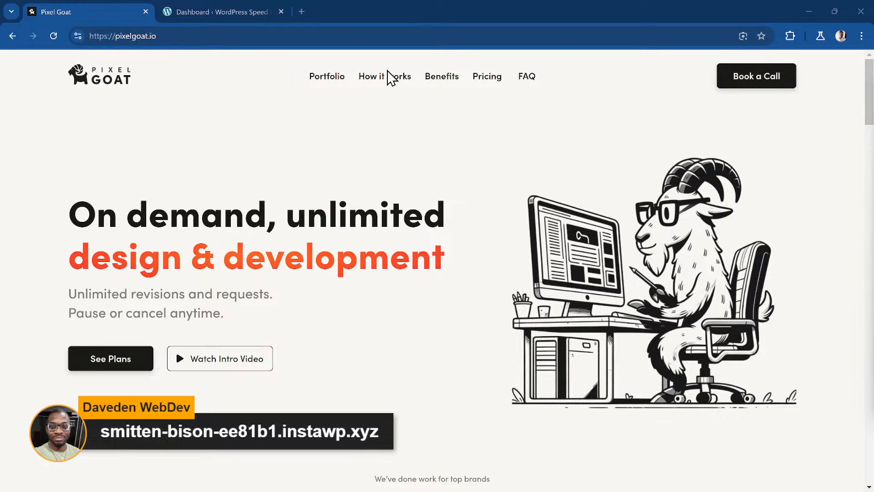
Switch to the WordPress admin and inspect the installed themes, including the details of the Bricks parent theme
click(200, 12)
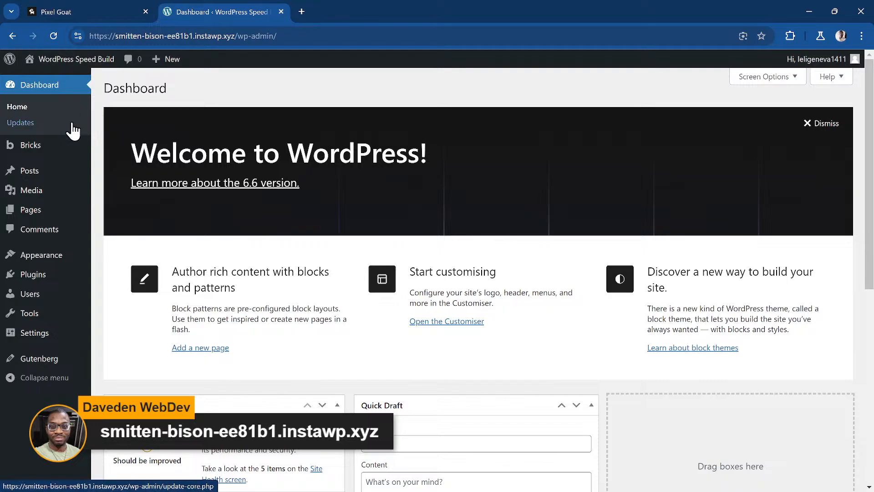
mouse_move(35, 155)
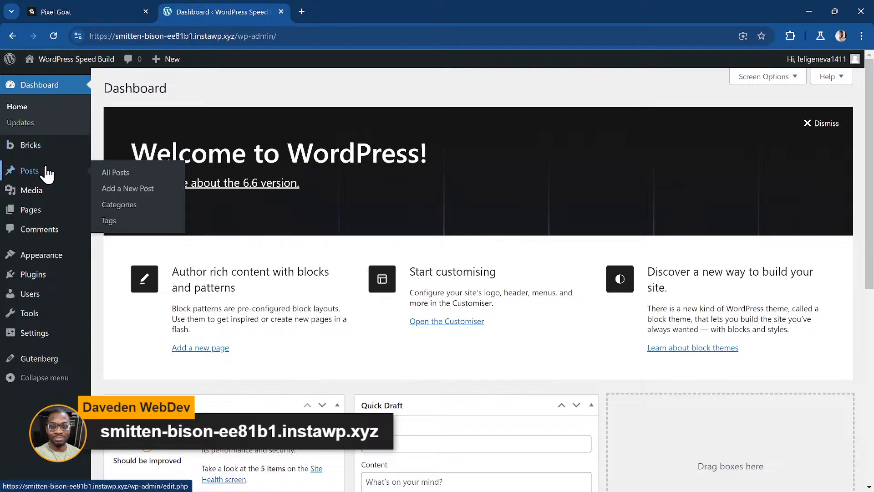
click(69, 255)
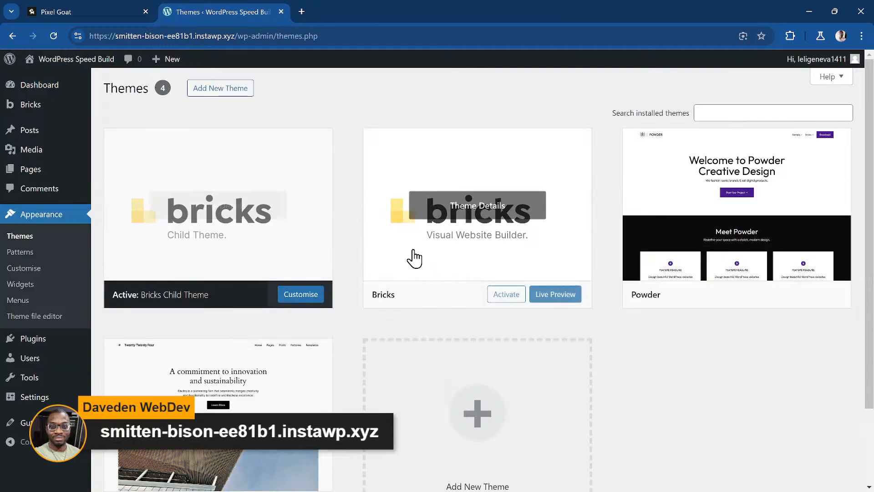
click(459, 248)
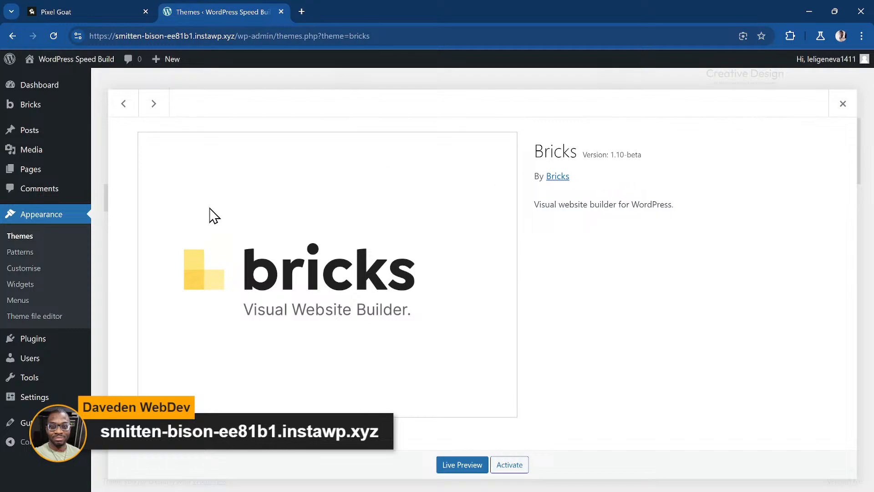
Review the site's installed plugins, existing pages and media library files
click(59, 340)
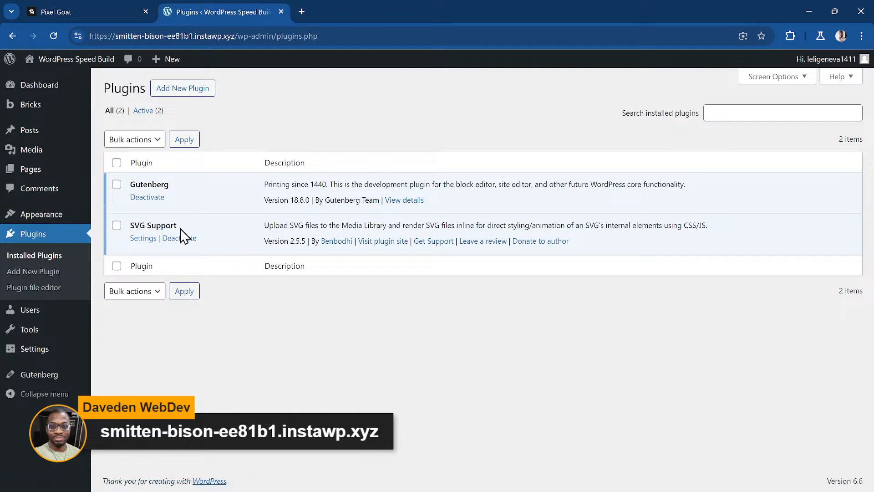
mouse_move(68, 177)
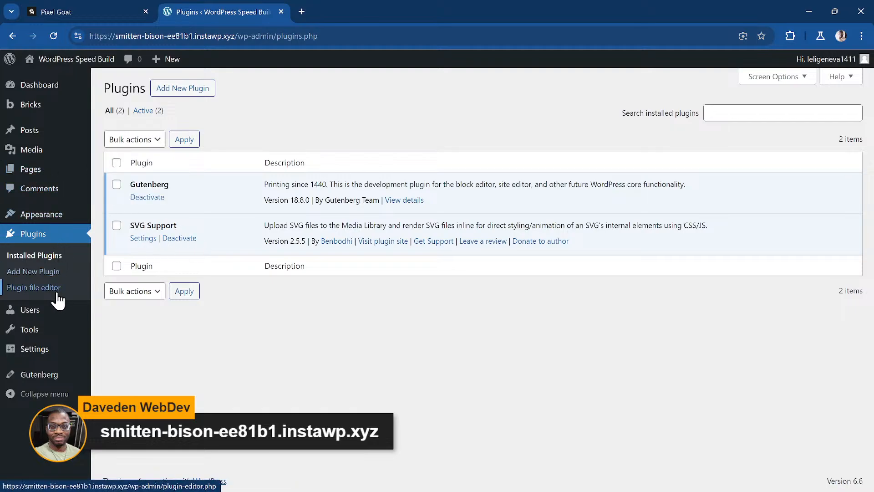
click(55, 169)
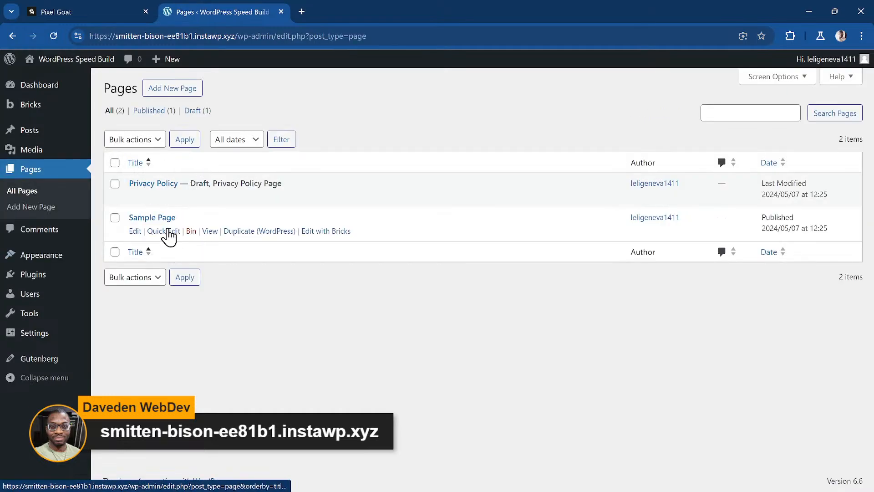
click(44, 150)
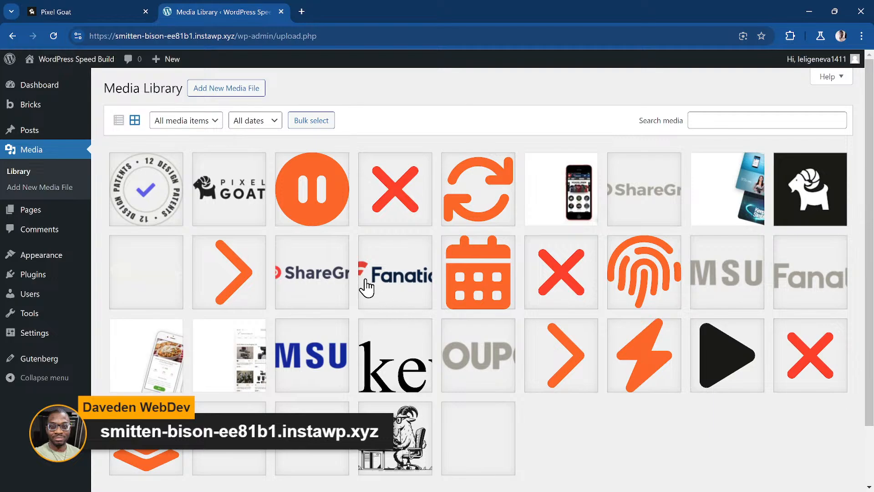
Examine the Pixel Goat reference site's header, hero, brand logos and portfolio section
click(113, 13)
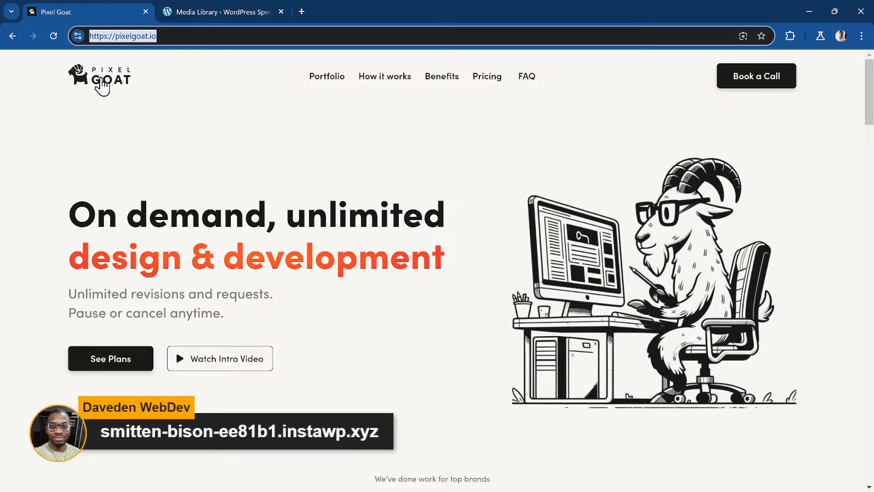
scroll(140, 88, down, 5)
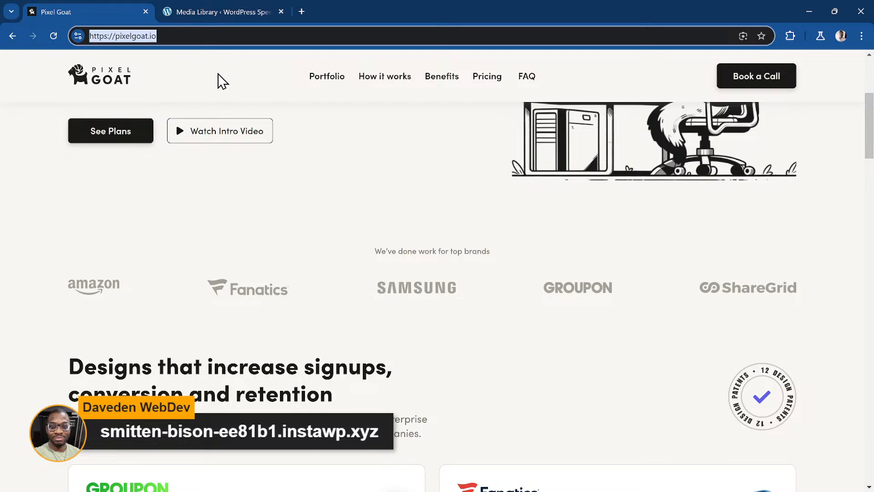
scroll(222, 81, up, 5)
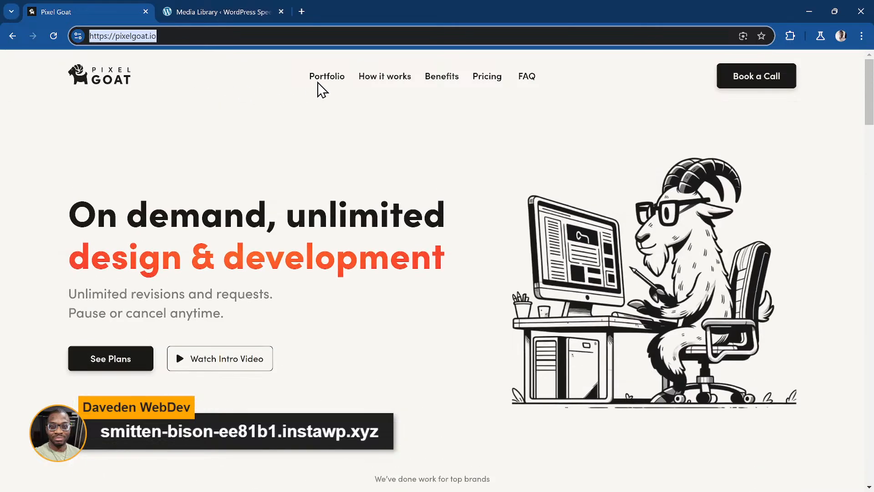
click(319, 83)
scroll(351, 230, down, 4)
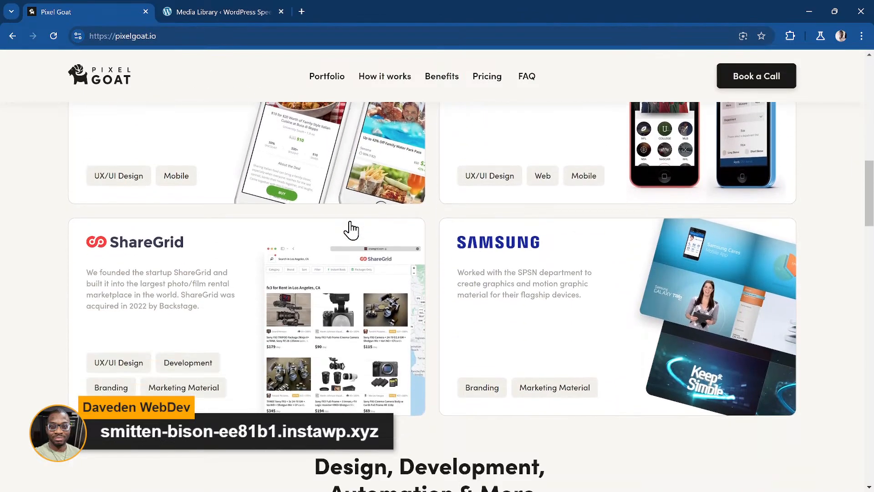
scroll(350, 230, up, 10)
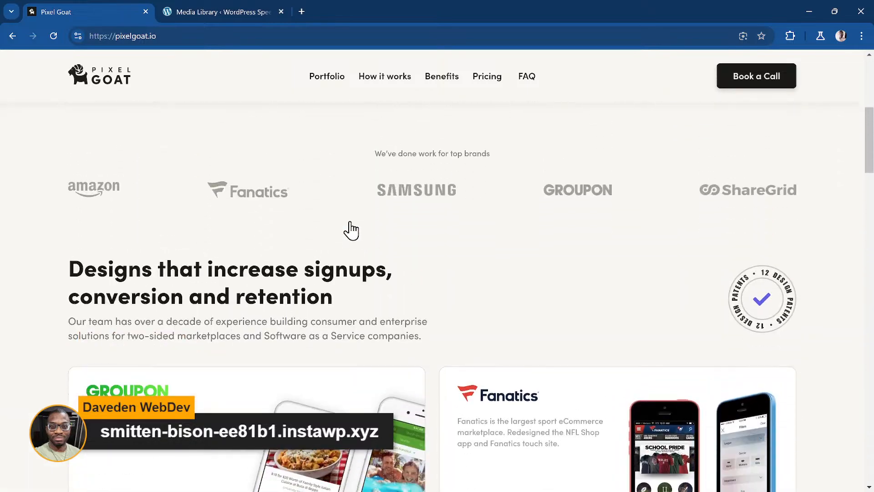
scroll(349, 231, down, 5)
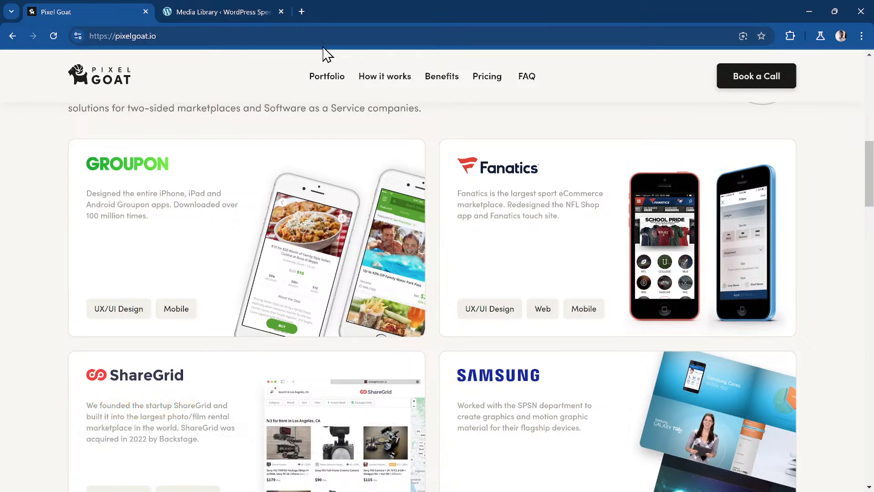
Return to the WordPress admin and open the list of pages
click(203, 11)
mouse_move(75, 133)
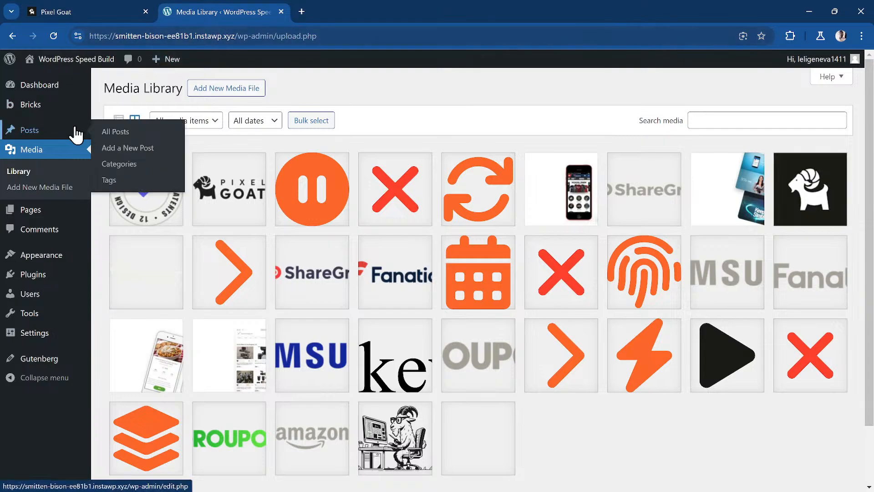
click(59, 210)
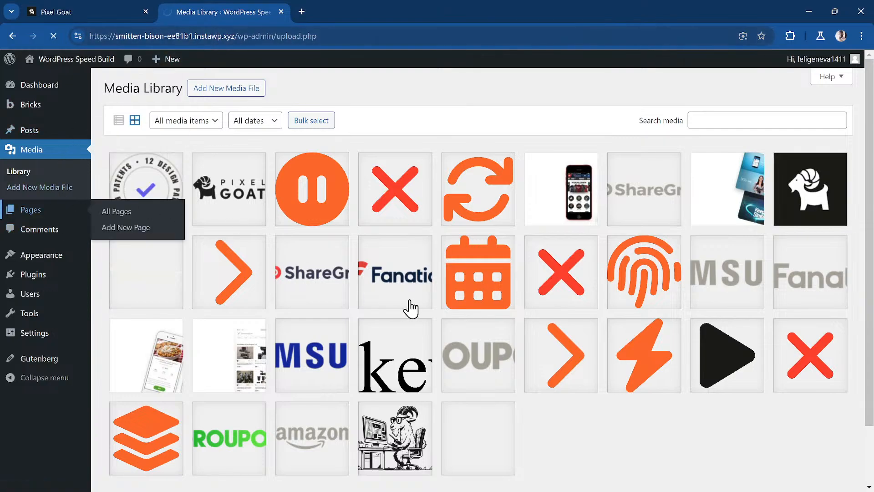
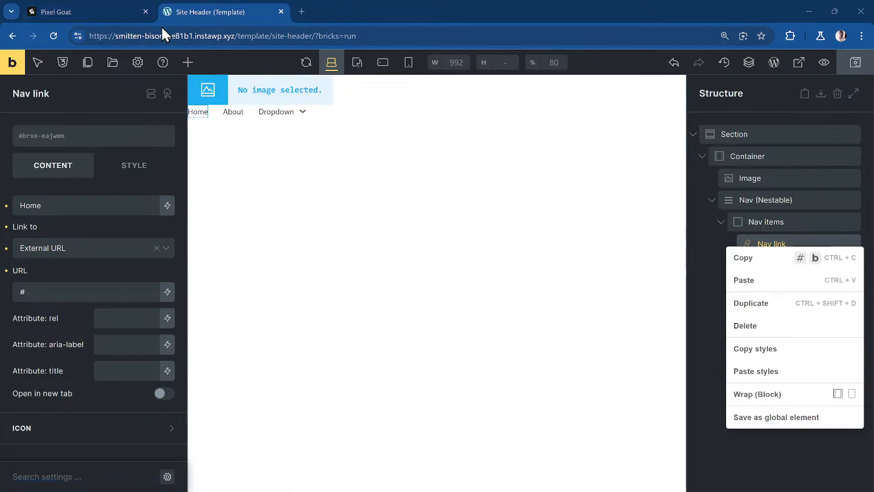
Close the Site Header builder without saving its changes and return to the list of pages in the WordPress admin
click(12, 64)
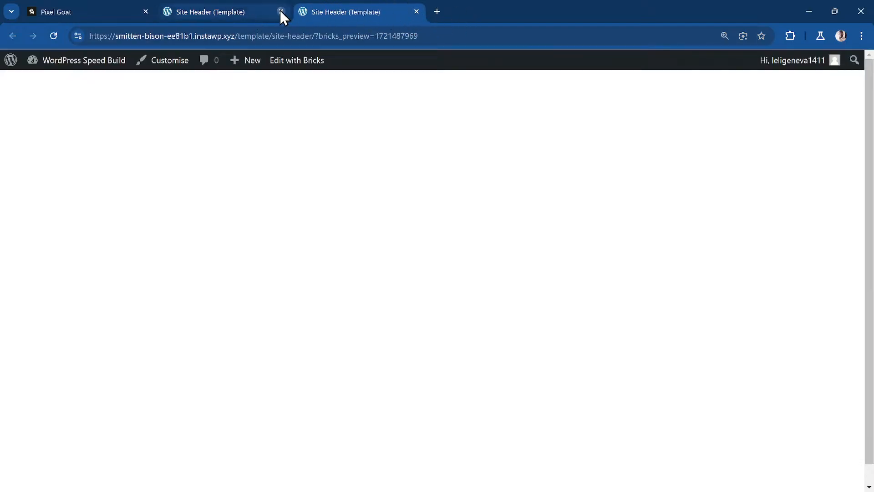
click(280, 12)
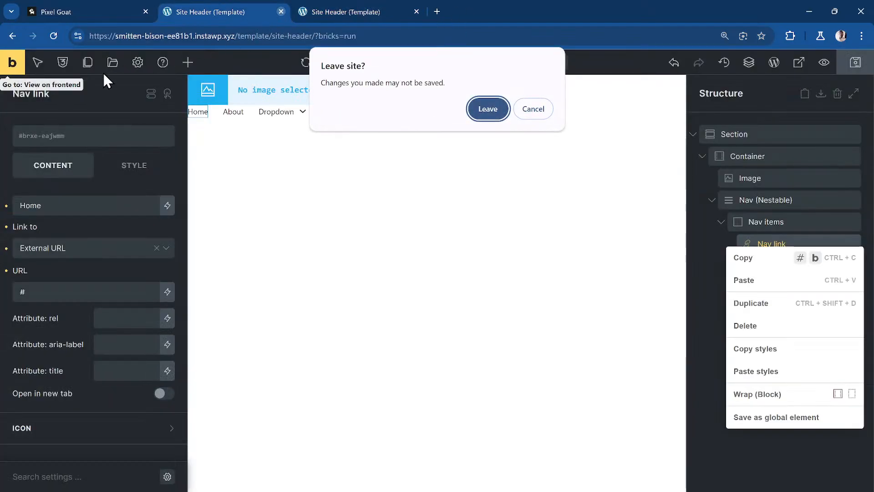
click(487, 108)
click(55, 59)
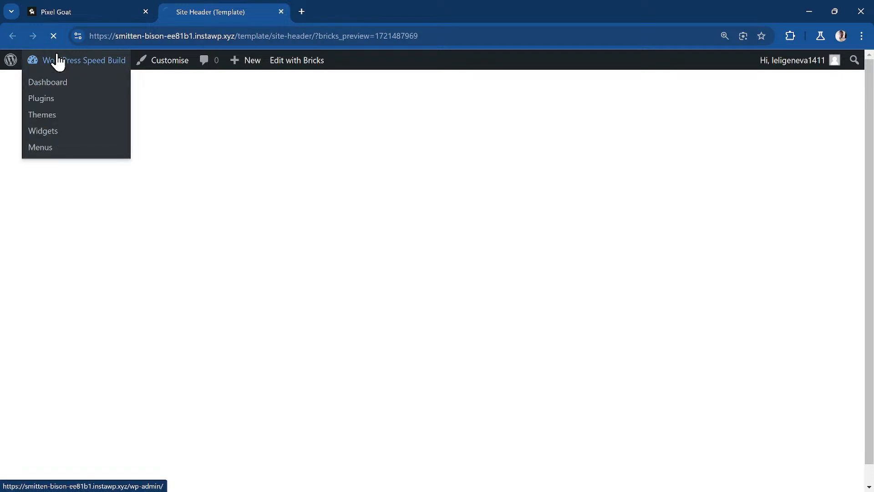
mouse_move(59, 228)
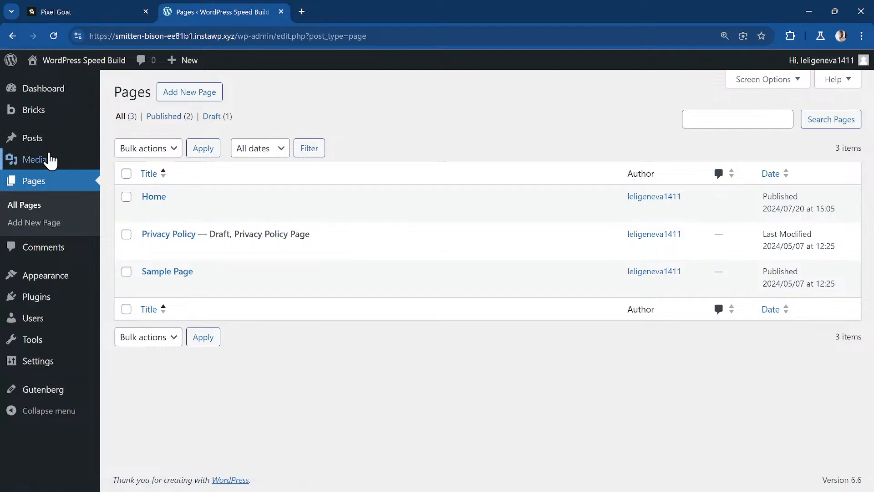
Review the general Bricks settings, including post types, SVG uploads, miscellaneous options and custom breakpoints
mouse_move(71, 119)
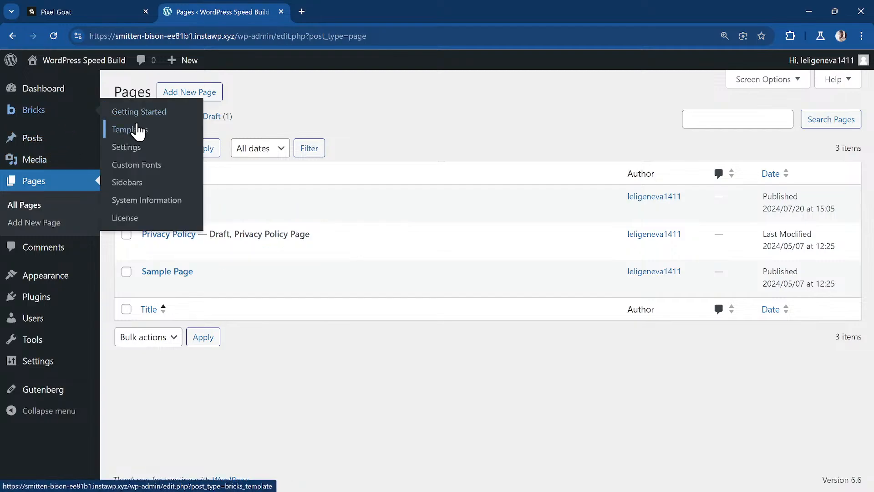
click(172, 157)
scroll(299, 231, down, 10)
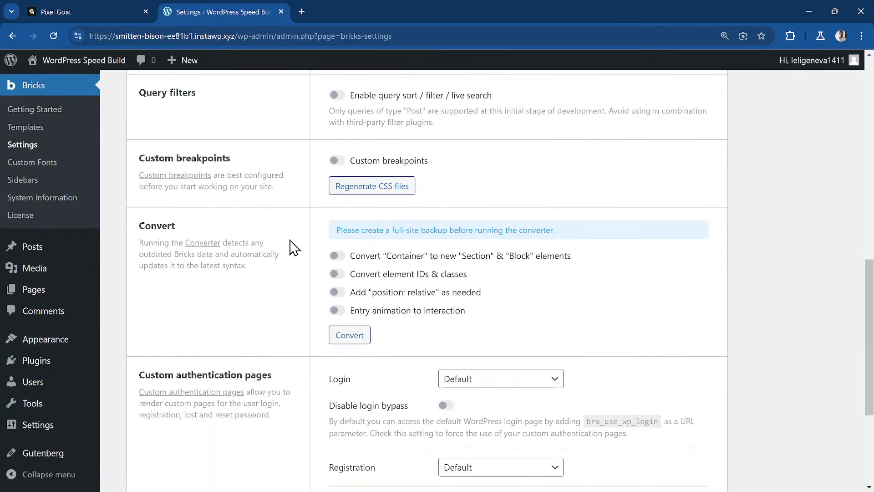
scroll(289, 248, up, 7)
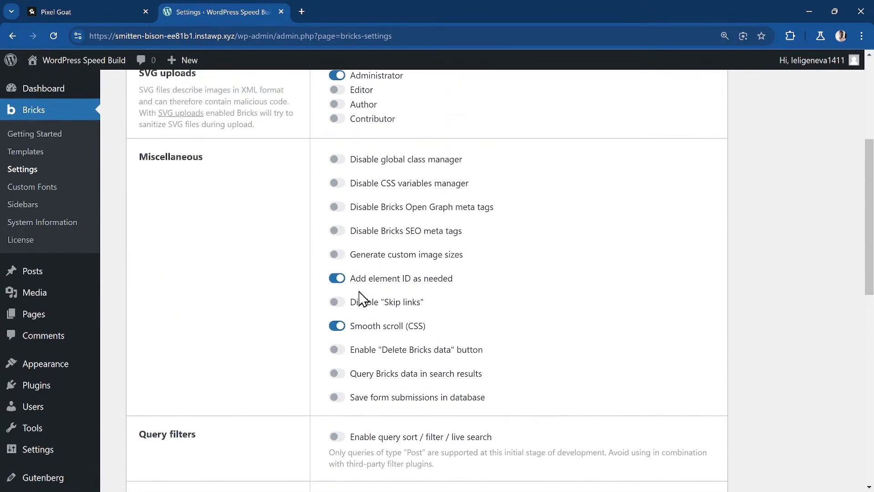
scroll(240, 254, up, 3)
scroll(238, 246, down, 5)
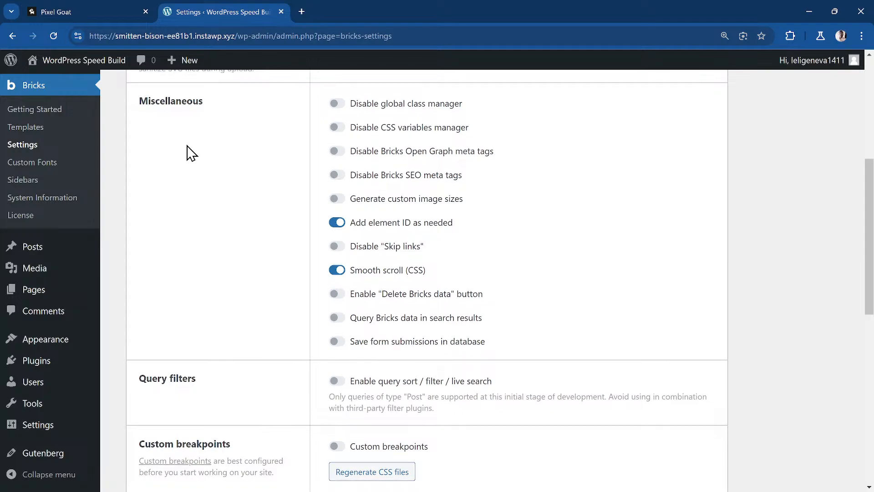
scroll(190, 154, up, 6)
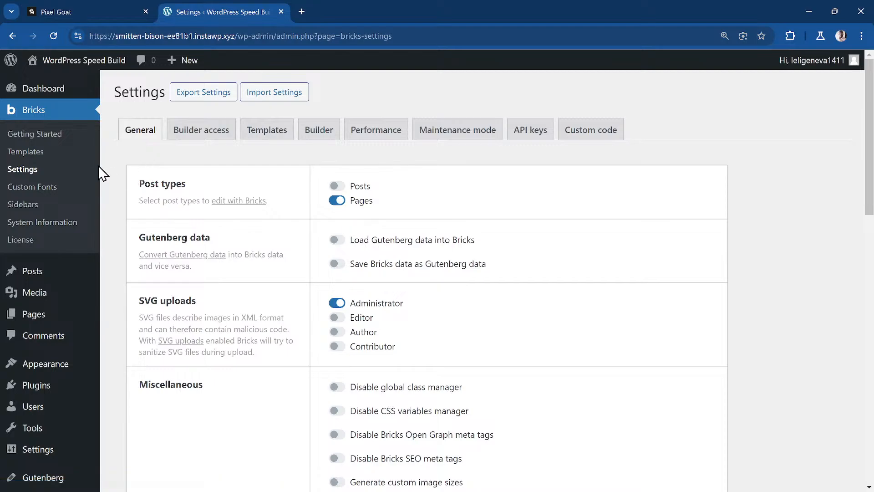
Open the Site Header template from the Bricks templates for editing in the builder
scroll(69, 145, down, 1)
click(62, 127)
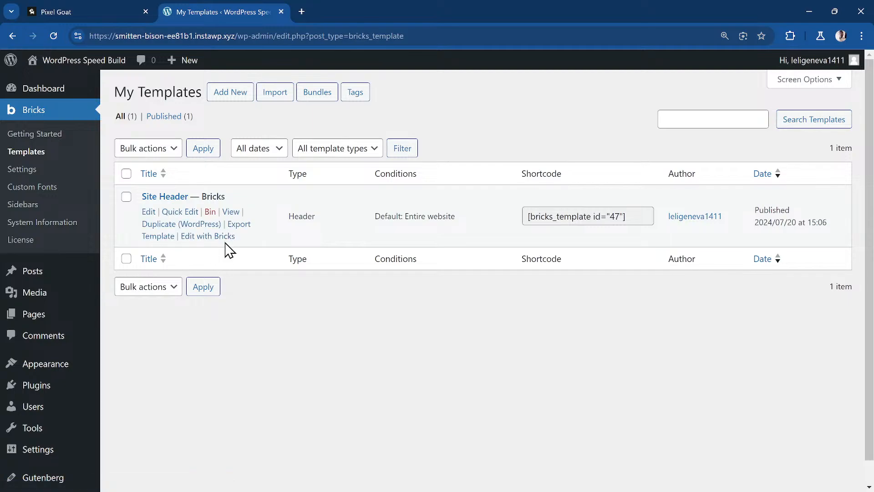
click(210, 237)
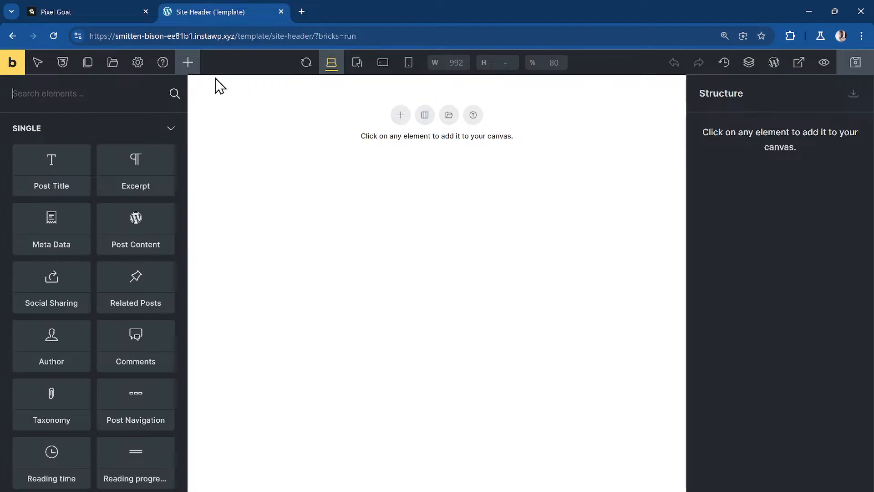
Add a Section to the empty header template and place an Image element inside its Container
text(section)
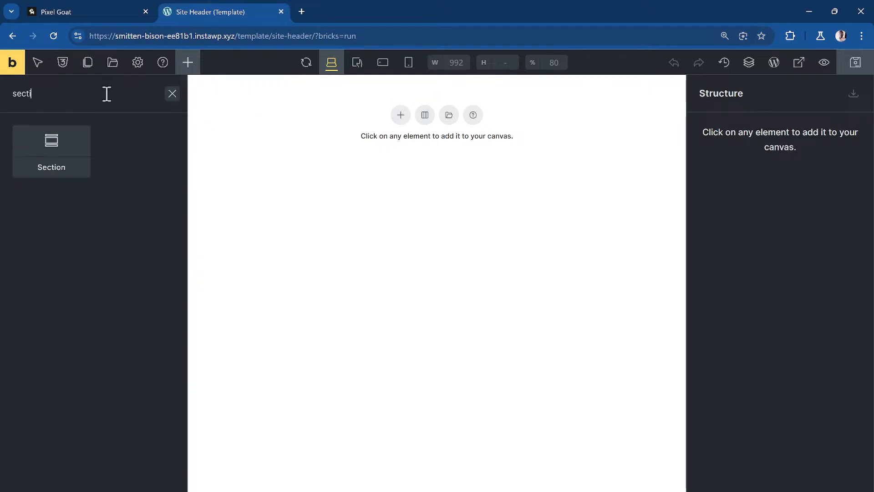
click(89, 154)
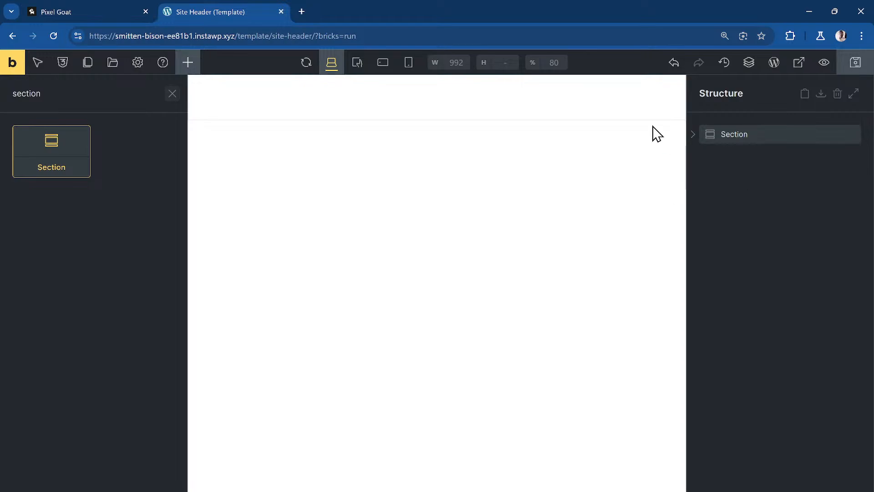
click(710, 134)
click(773, 155)
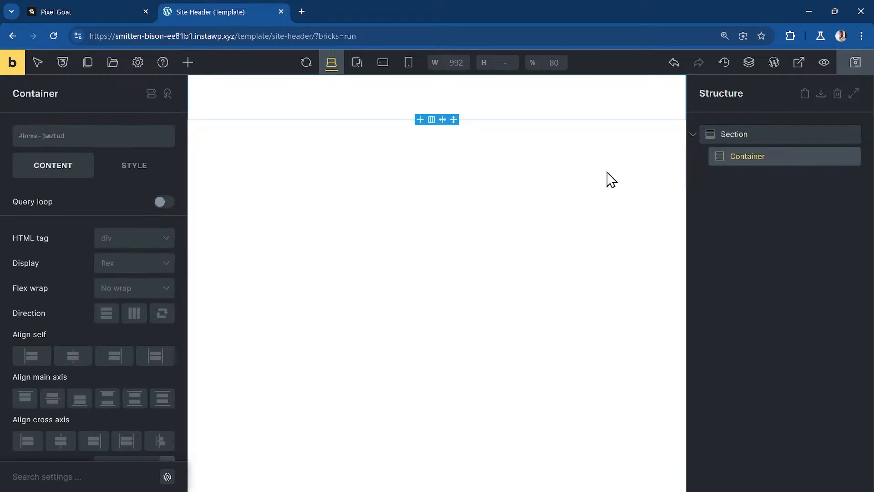
click(62, 139)
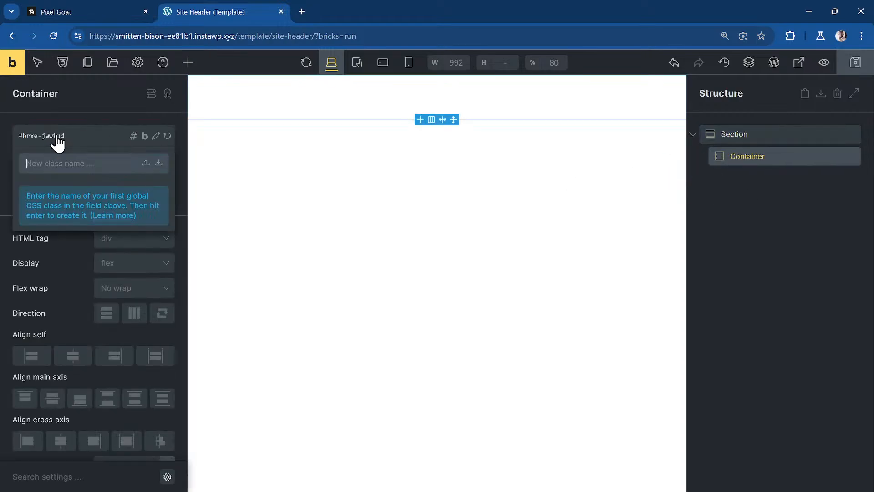
click(187, 62)
text(image)
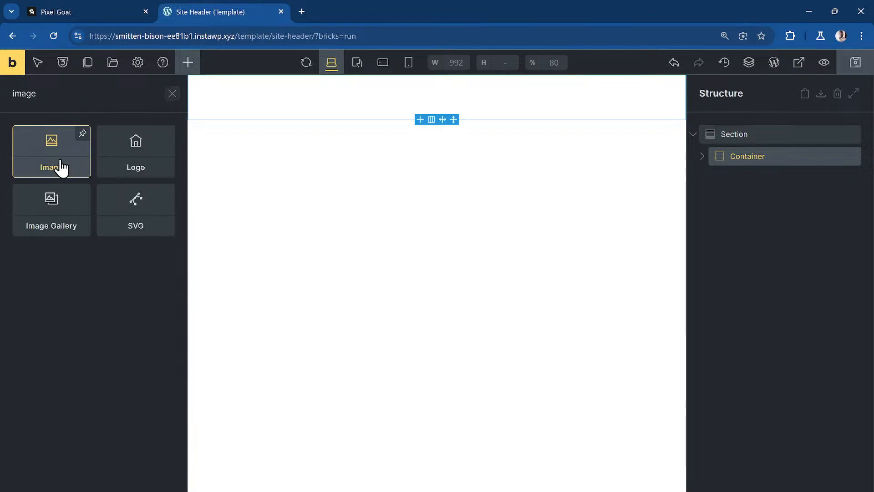
drag(59, 165, 747, 154)
Add a Nav (Nestable) element after the Image in the header Container and check the Pixel Goat site's navigation for reference
click(188, 63)
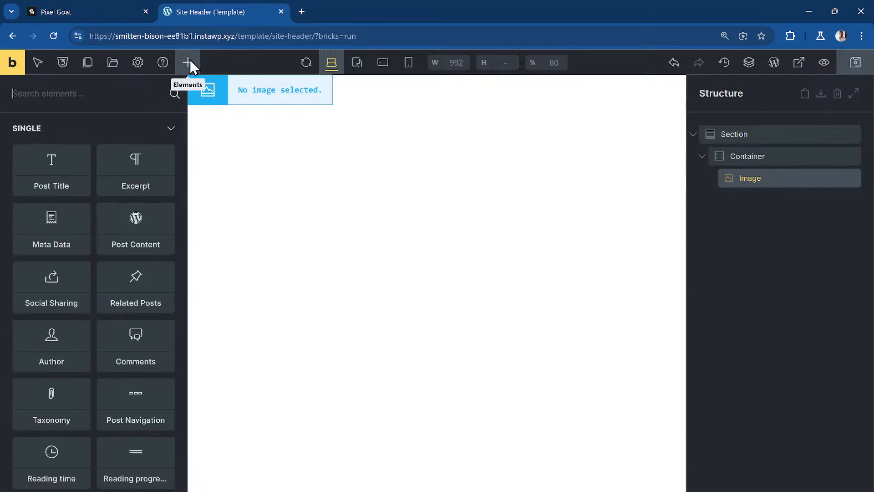
text(nav)
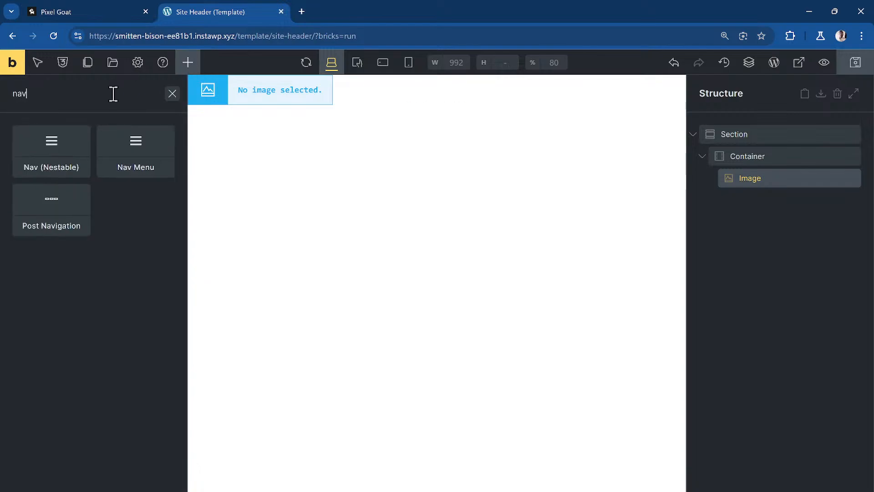
click(63, 145)
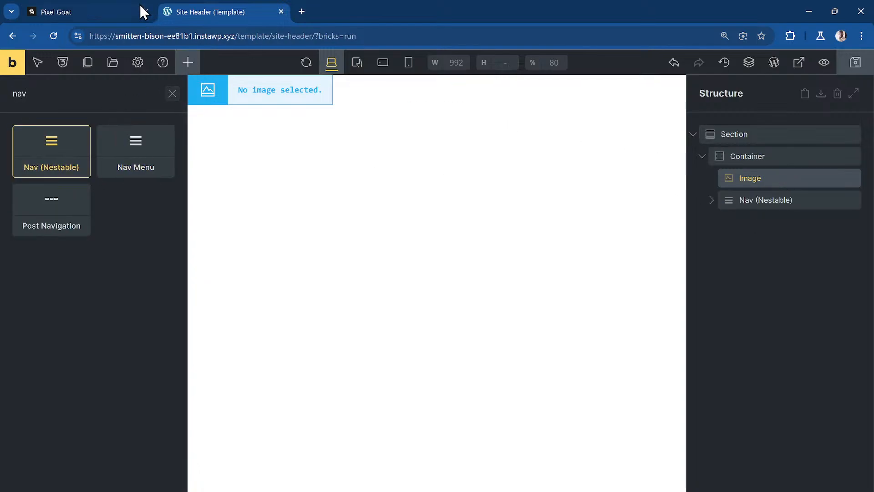
click(89, 13)
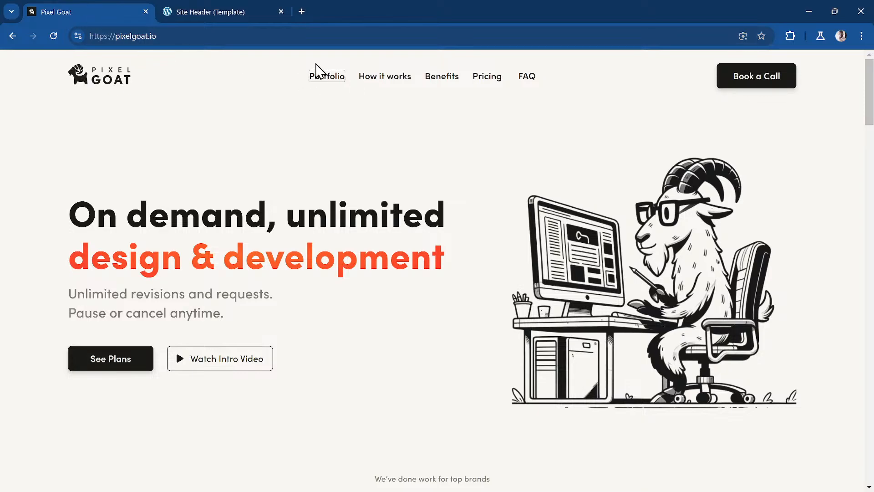
click(209, 11)
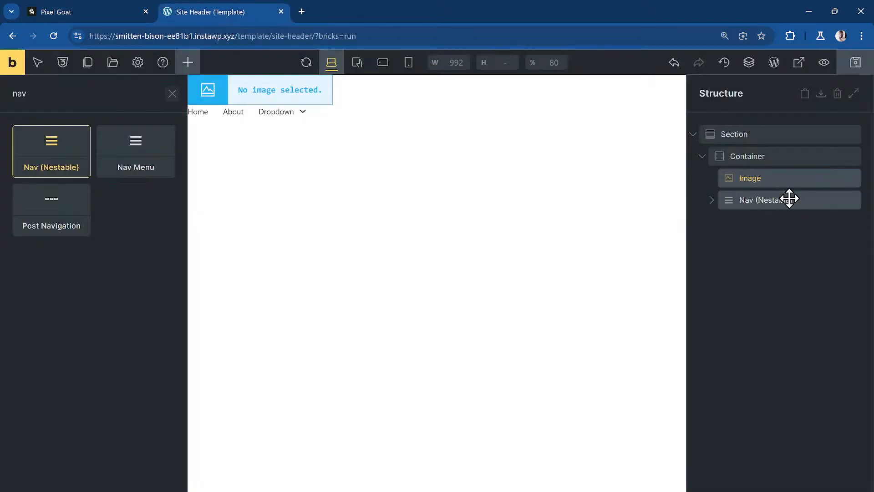
Create the global CSS class dd-s-header__inner on the header's Container
click(774, 159)
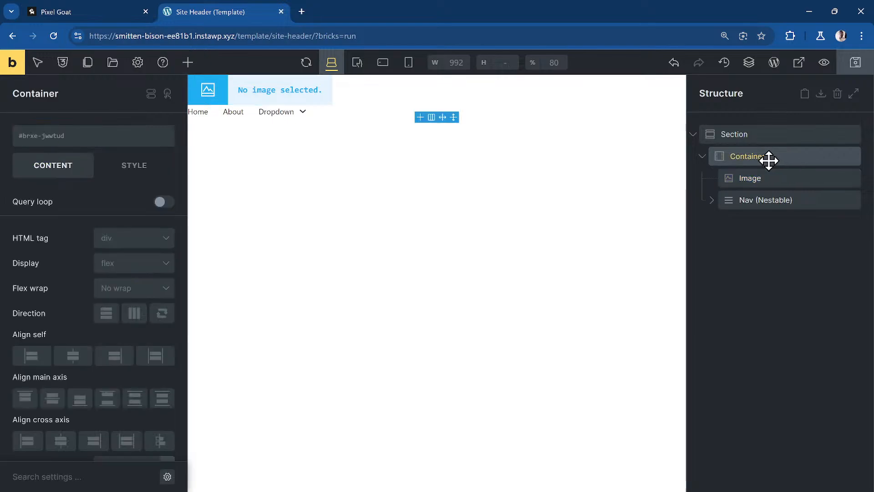
click(64, 136)
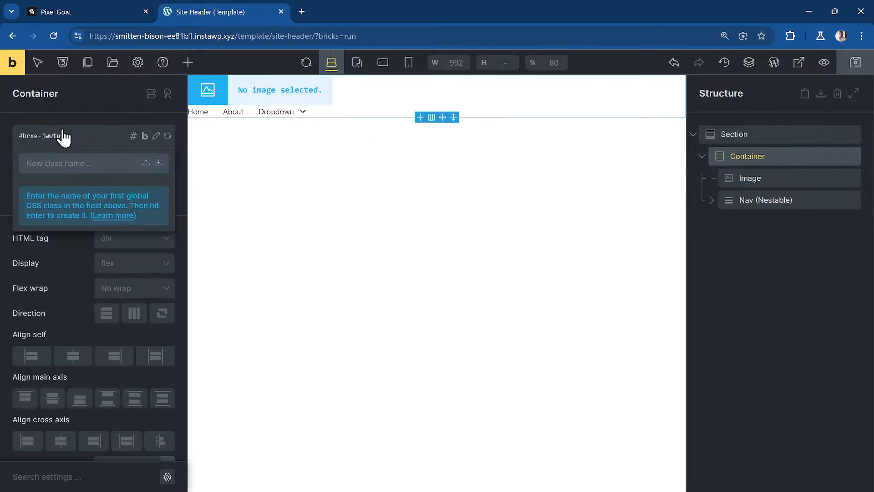
text(dd-s-header__i)
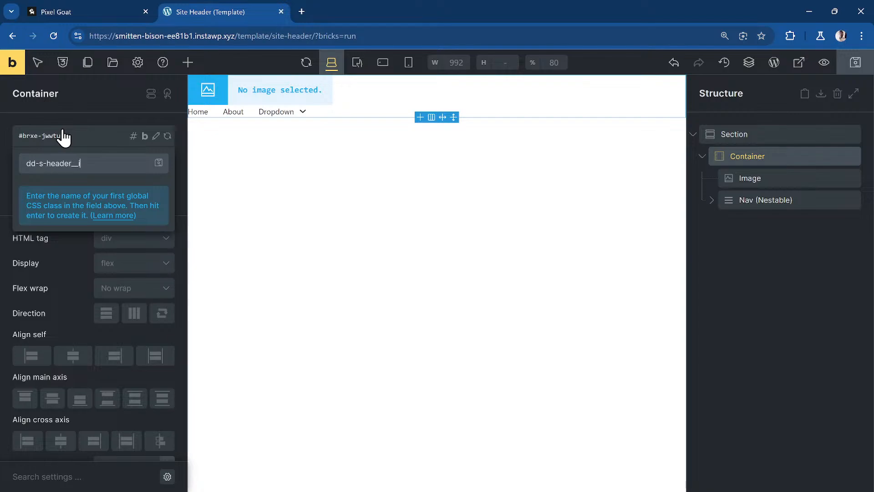
text(nner)
key(Return)
Assign a new global CSS class dd-s-logo to the Image element in the header
click(769, 181)
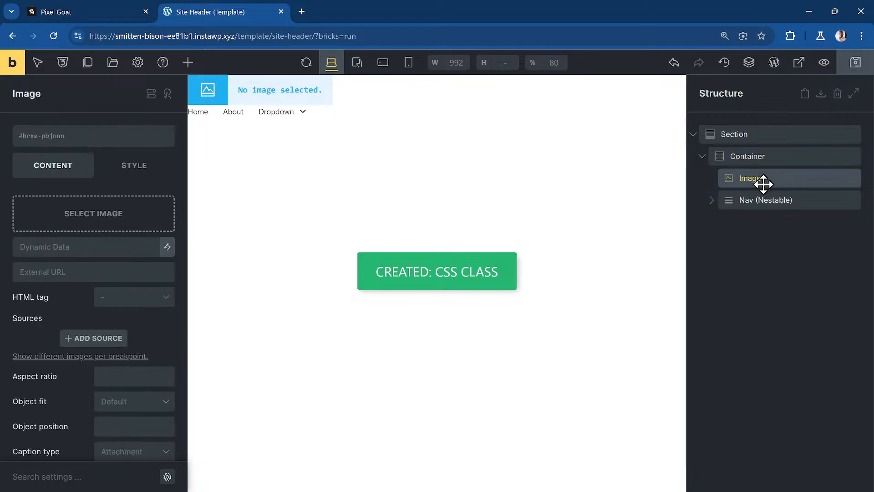
click(59, 136)
text(dd-)
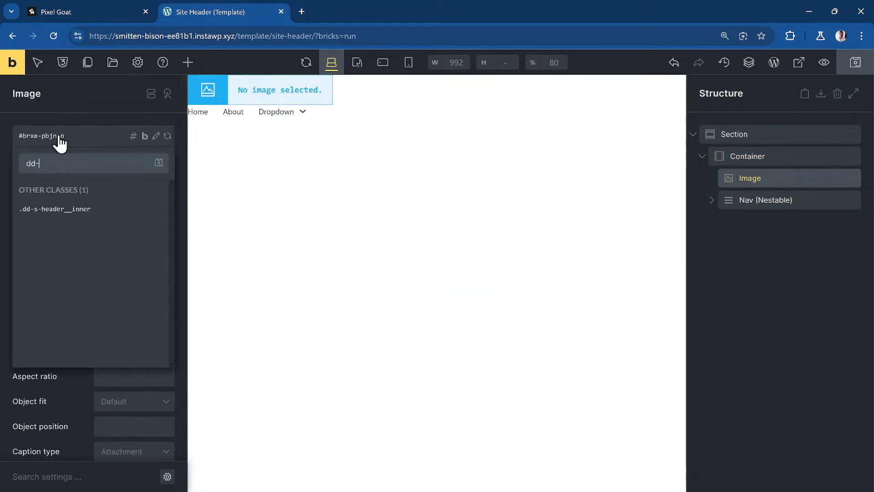
text(s-logo)
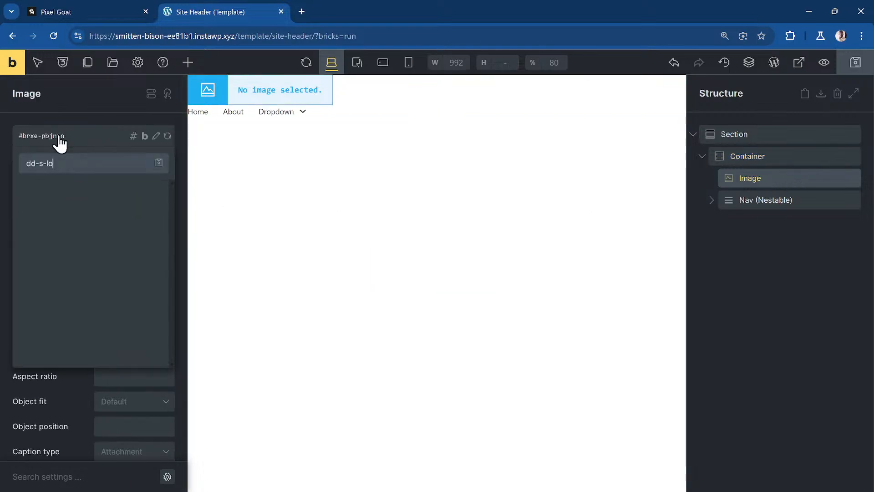
key(Return)
Give the Nav (Nestable) element a new global CSS class named dd-s-nav
click(749, 200)
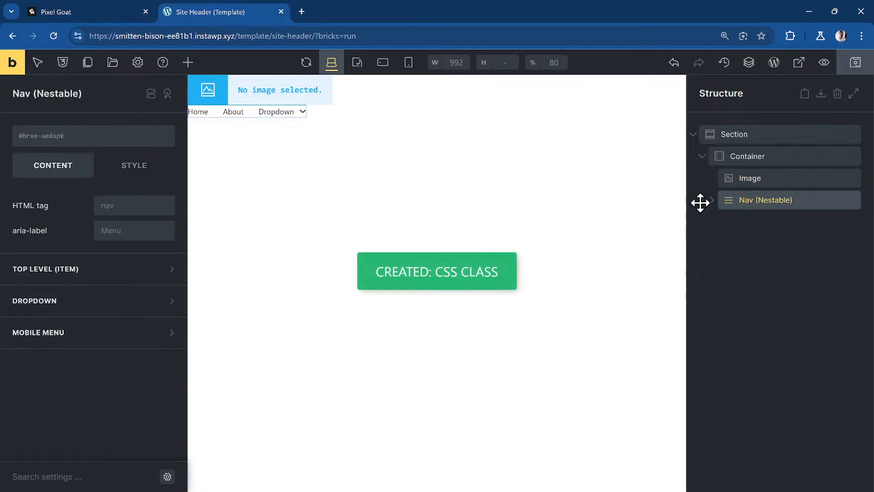
click(74, 137)
text(d)
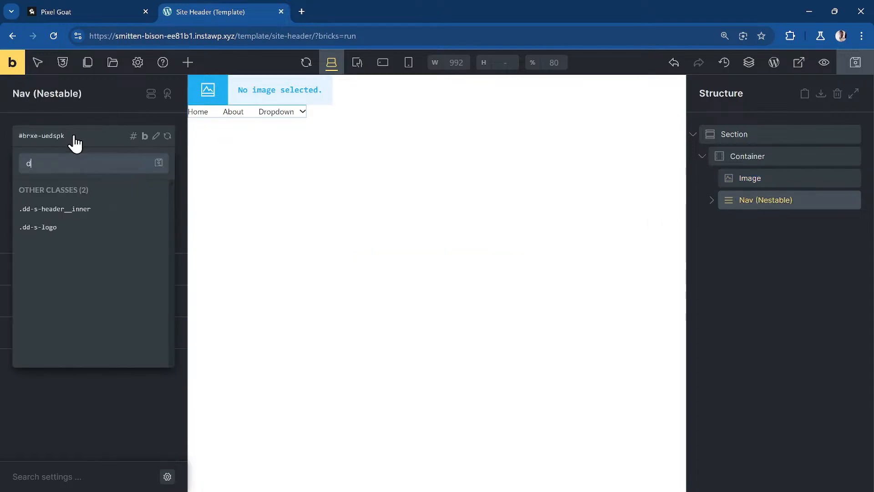
text(d-s-nav)
key(Return)
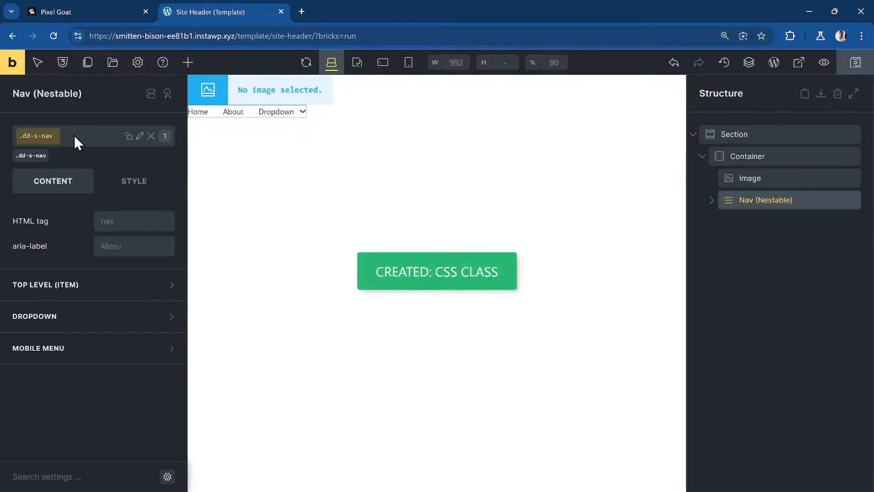
Expand the nav's structure and create the class dd-s-nav-list on its Nav items element
click(711, 201)
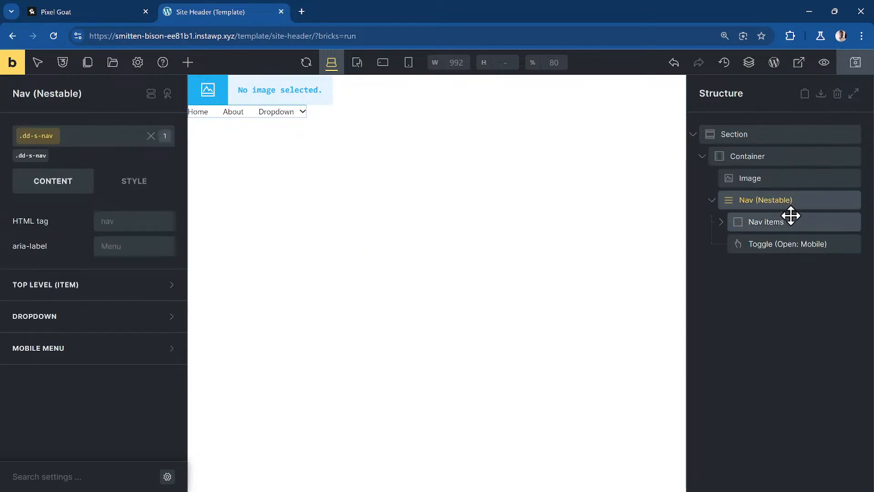
click(775, 228)
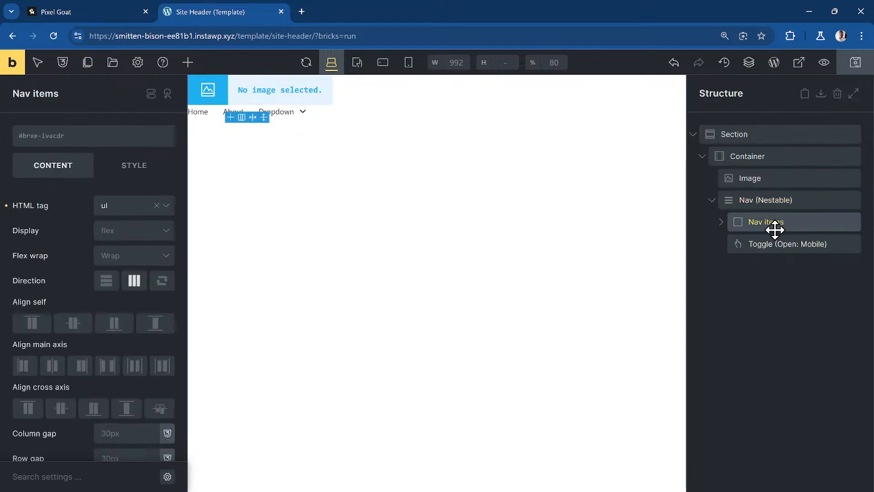
click(720, 223)
click(66, 145)
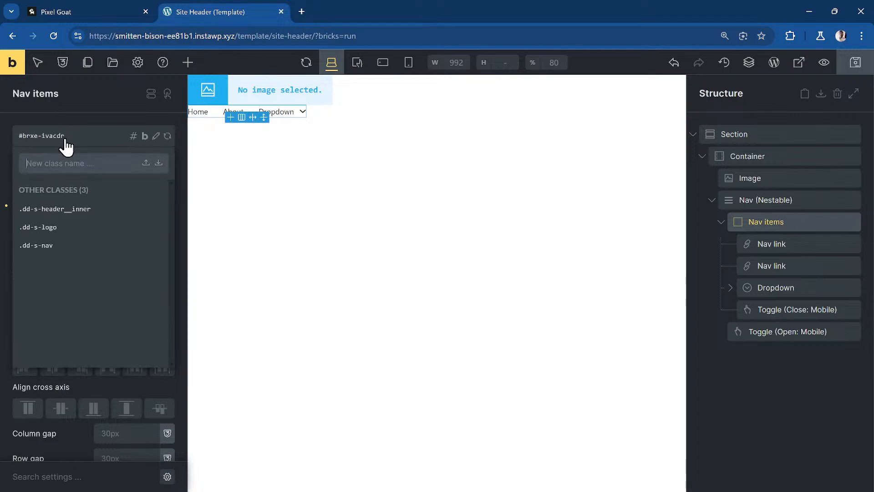
text(dd-s-nav-list)
key(Return)
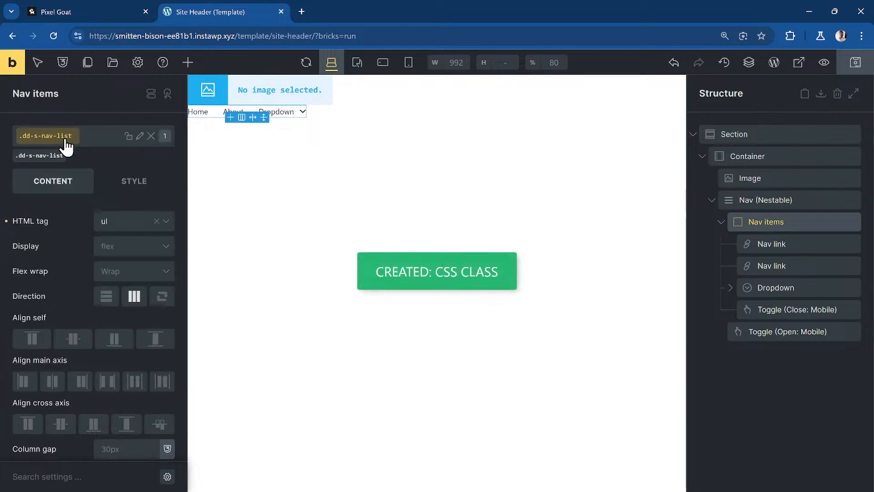
Wrap the Home nav link in a Block and rename that Block to Nav List Item
click(793, 242)
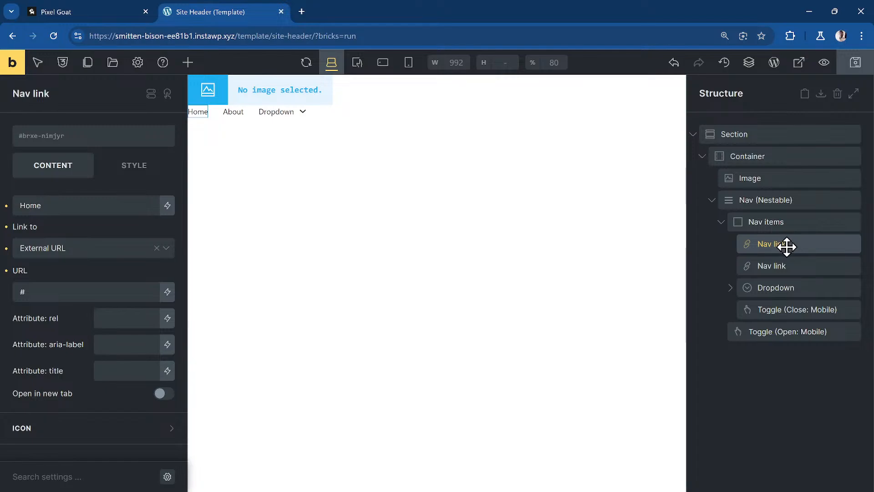
right_click(790, 248)
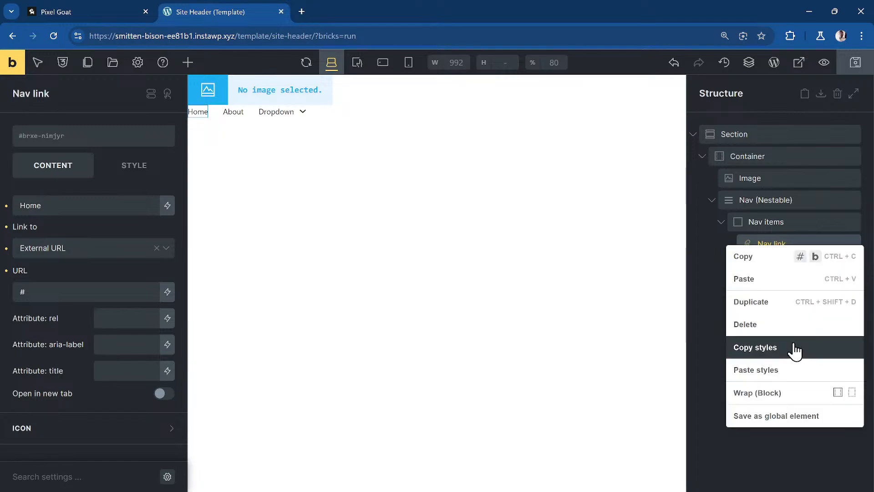
click(801, 393)
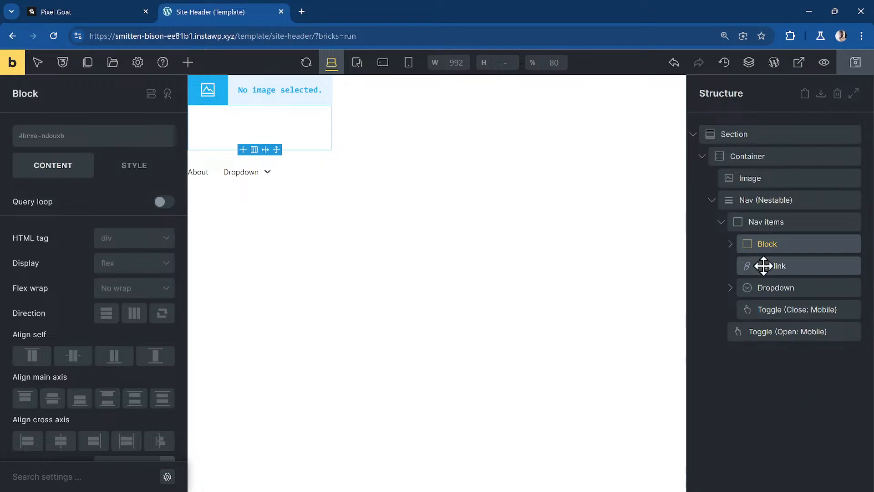
double_click(775, 243)
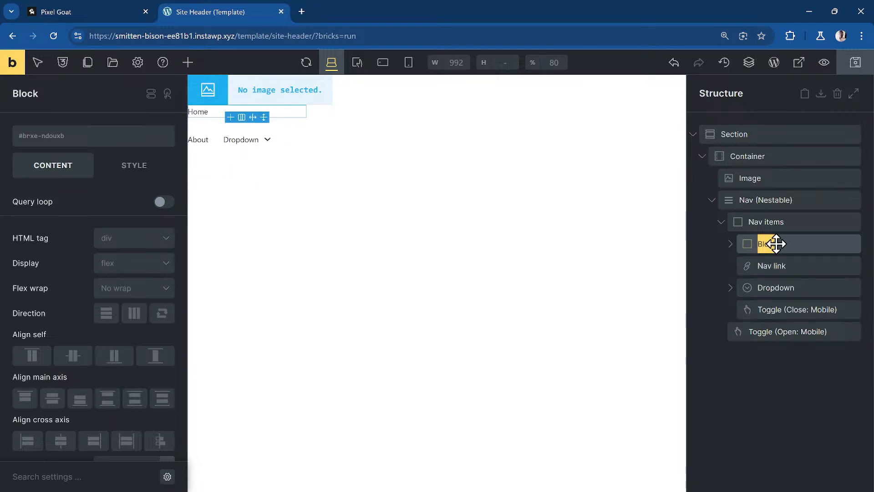
text(Nav List Item)
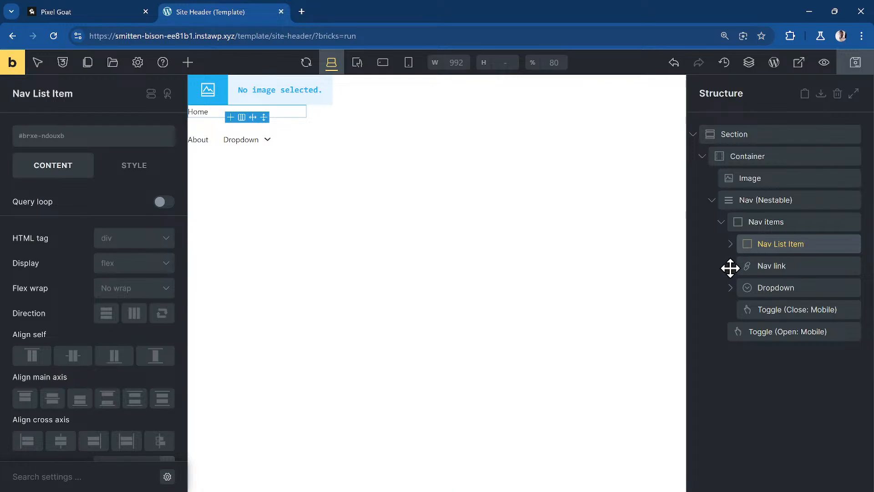
click(784, 398)
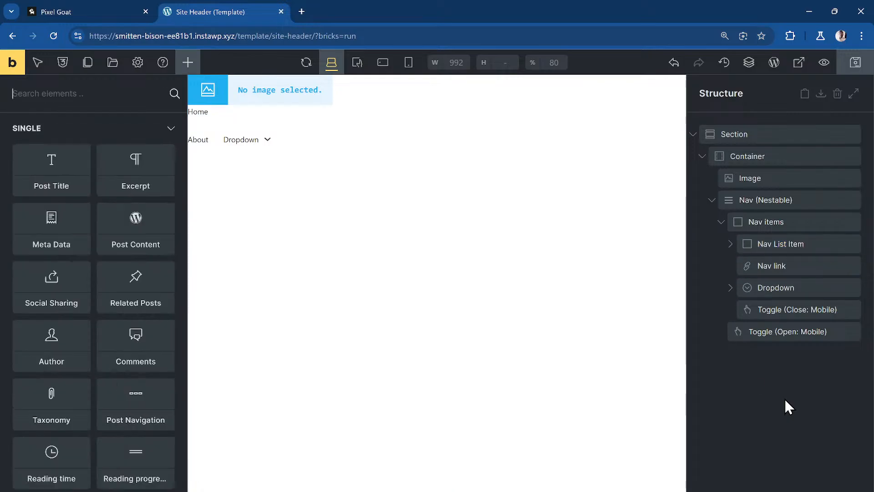
Create the global CSS class dd-s-nav-list-item on the Nav List Item block
click(787, 244)
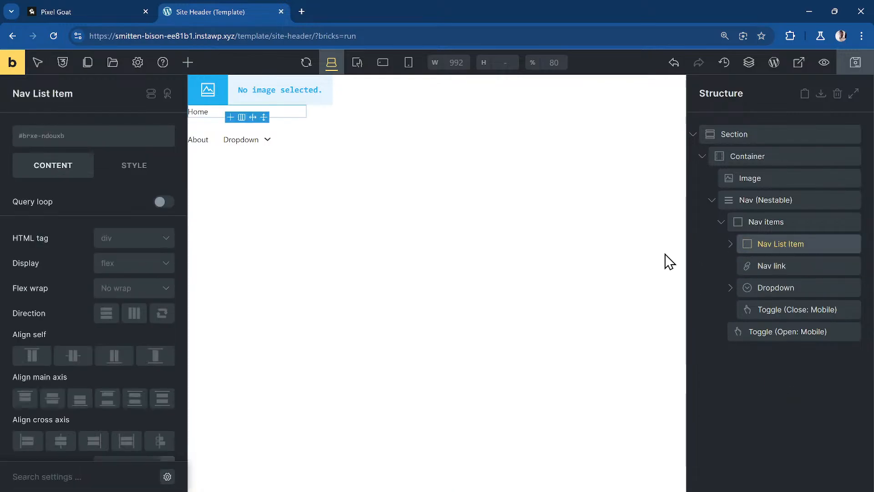
click(89, 141)
text(dd-s-na)
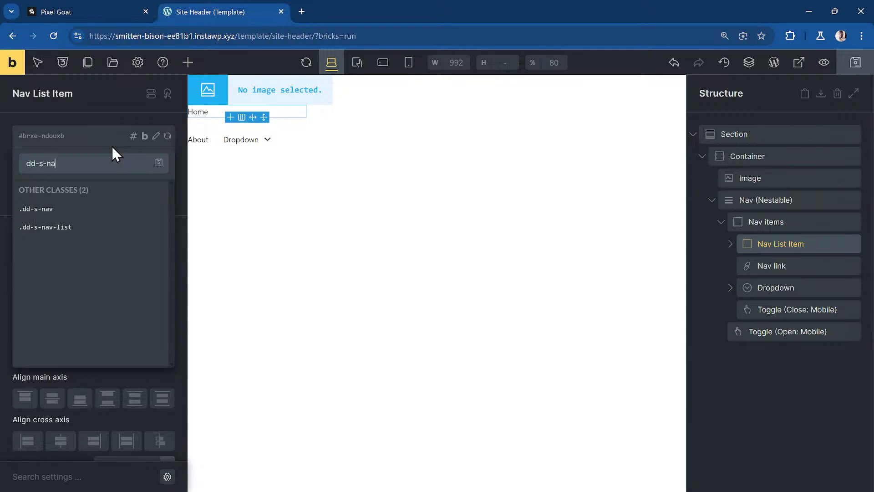
text(v-list-item)
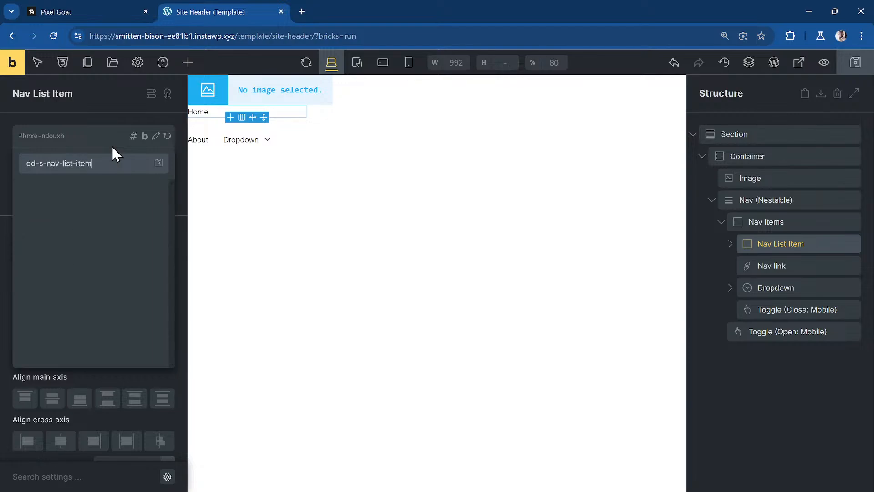
key(Return)
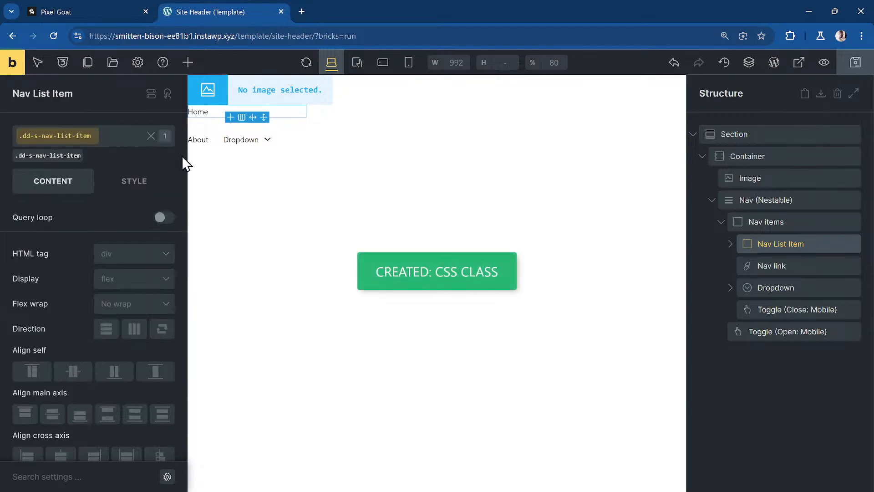
Create the class dd-s-nav__link on the Home nav link inside the Nav List Item
click(729, 243)
click(782, 266)
click(64, 137)
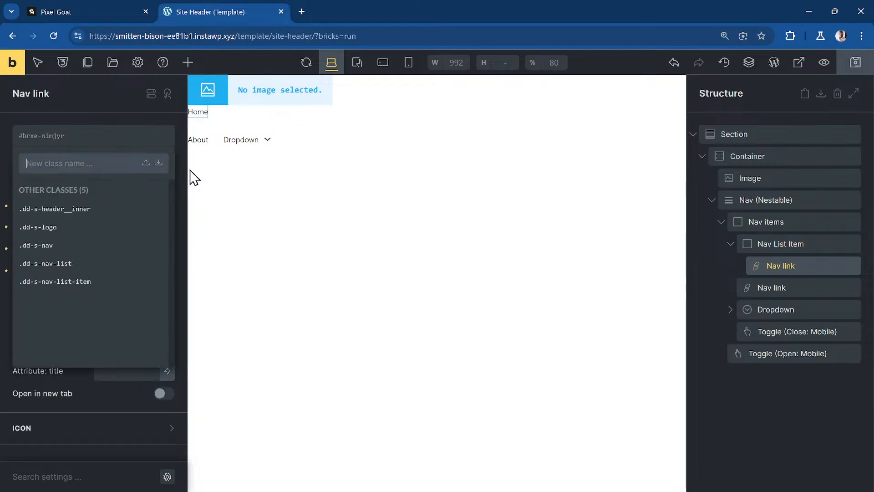
text(dd-s-nav__)
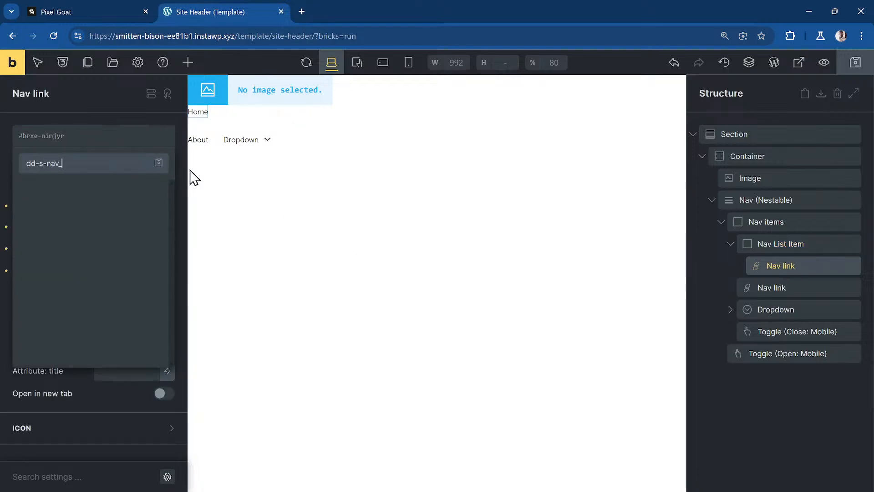
text(link)
key(Return)
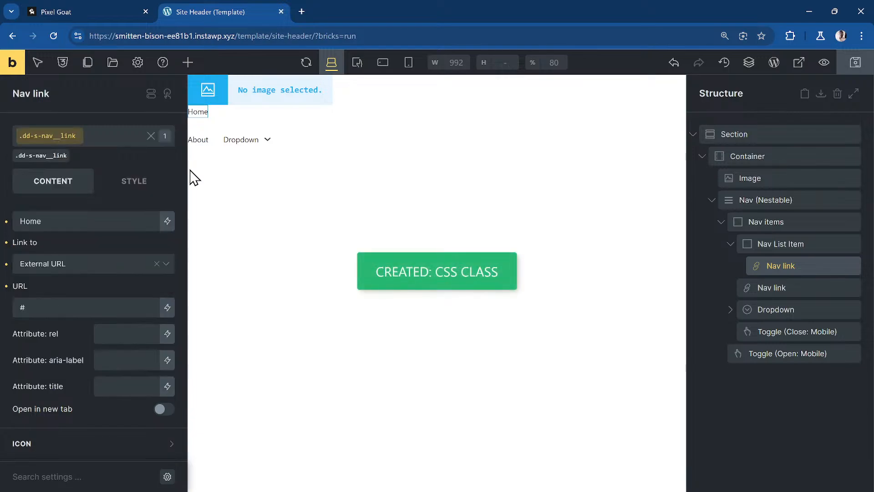
Delete the About nav link and the Dropdown from the Nav items
right_click(748, 287)
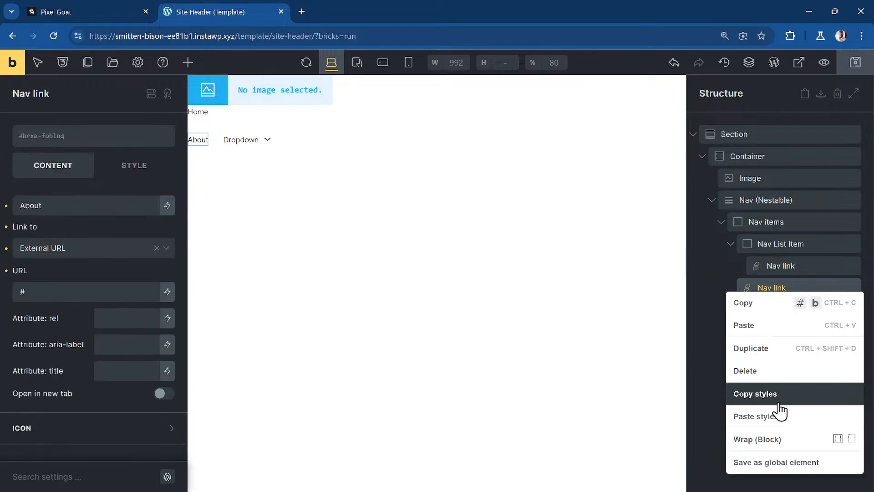
click(774, 377)
right_click(796, 286)
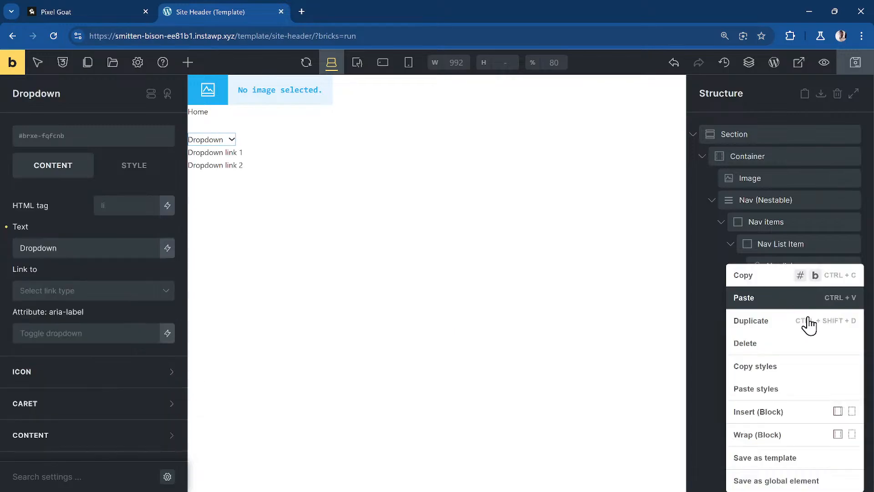
click(791, 350)
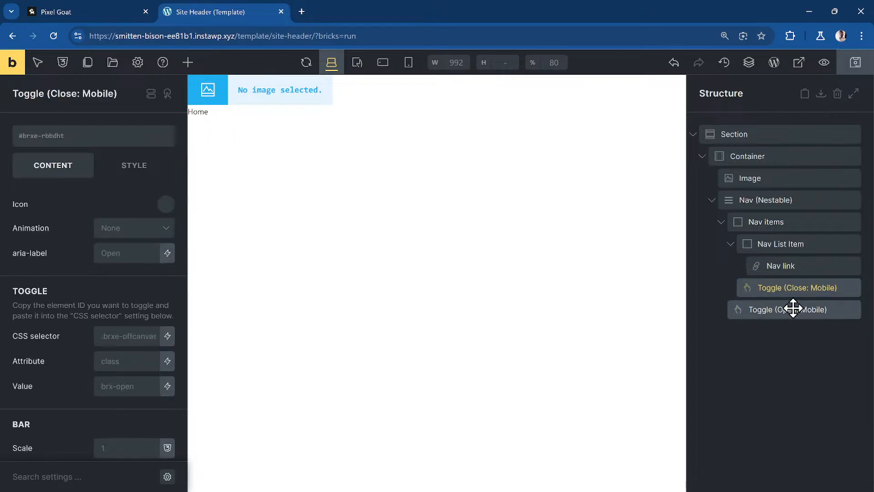
Move Toggle (Close: Mobile) above the Nav List Item within Nav items, and select Toggle (Open: Mobile)
drag(796, 291, 796, 244)
click(790, 314)
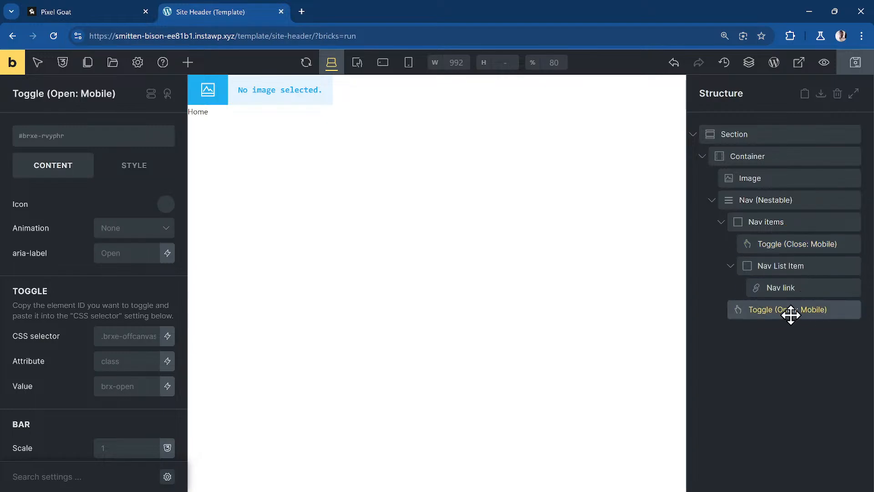
Move Toggle (Open: Mobile) above Nav items within the Nav (Nestable), and duplicate the Nav List Item three times
drag(790, 314, 783, 225)
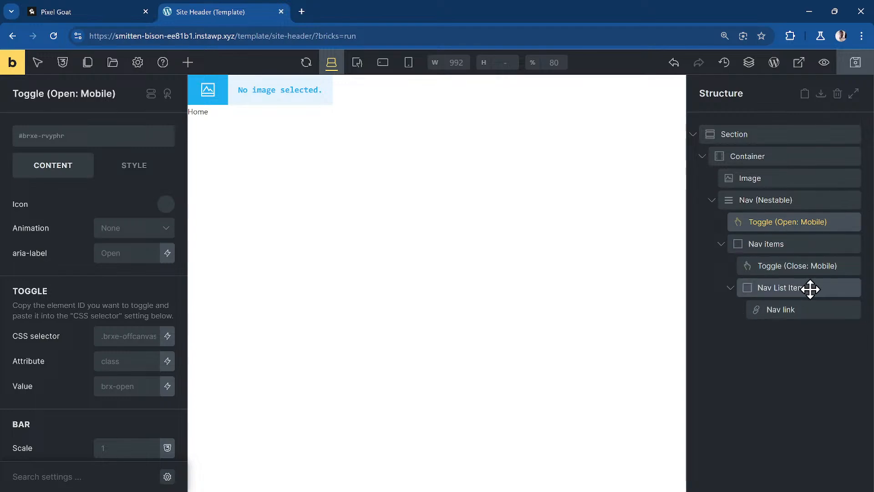
click(730, 287)
click(767, 286)
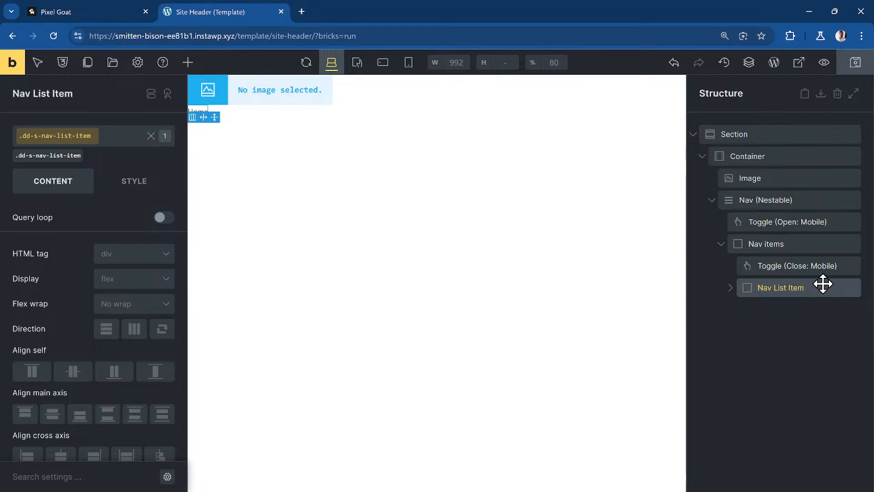
key(ctrl+d)
key(ctrl+d)
key(ctrl+d)
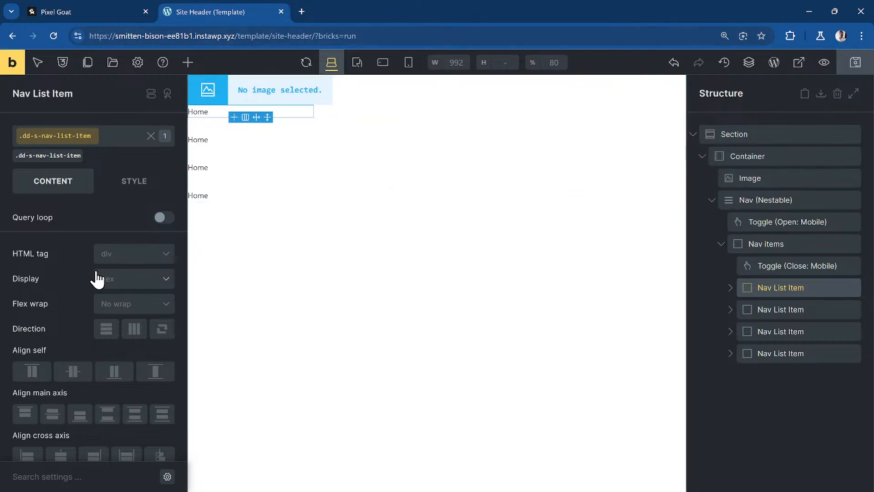
Set the HTML tag of all four Nav List Items to li
click(150, 254)
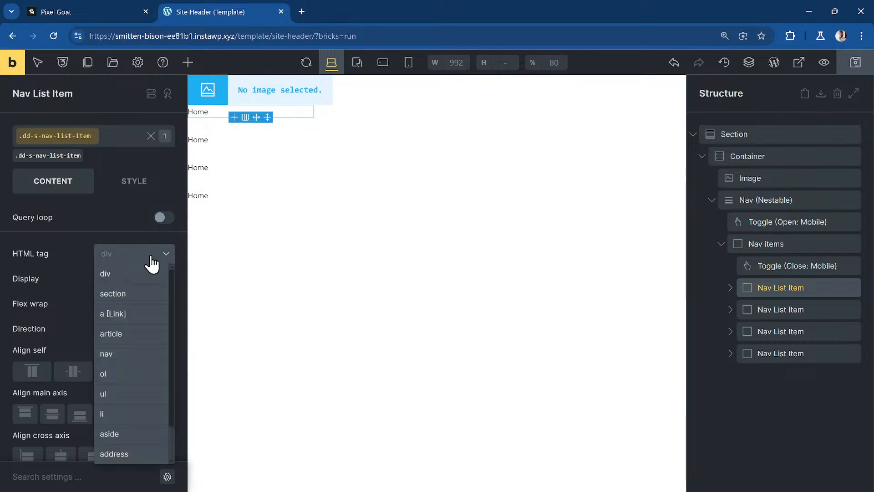
click(132, 412)
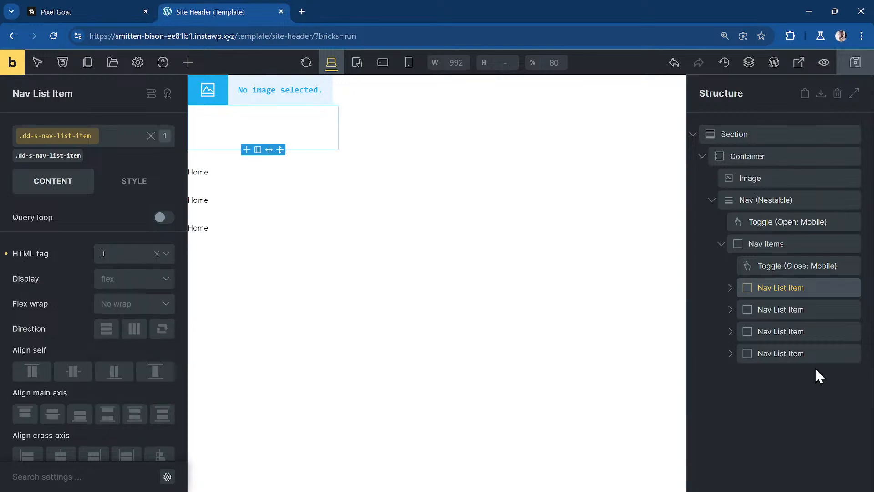
click(801, 310)
click(122, 257)
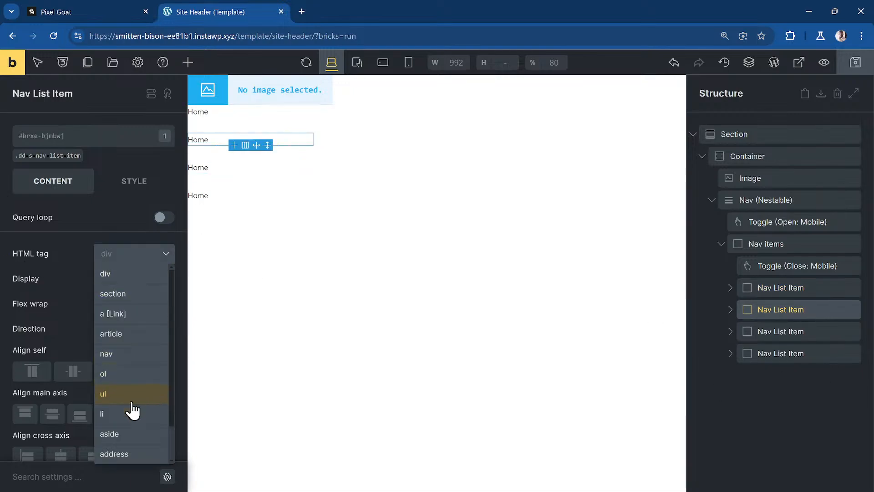
click(111, 414)
click(780, 330)
click(129, 257)
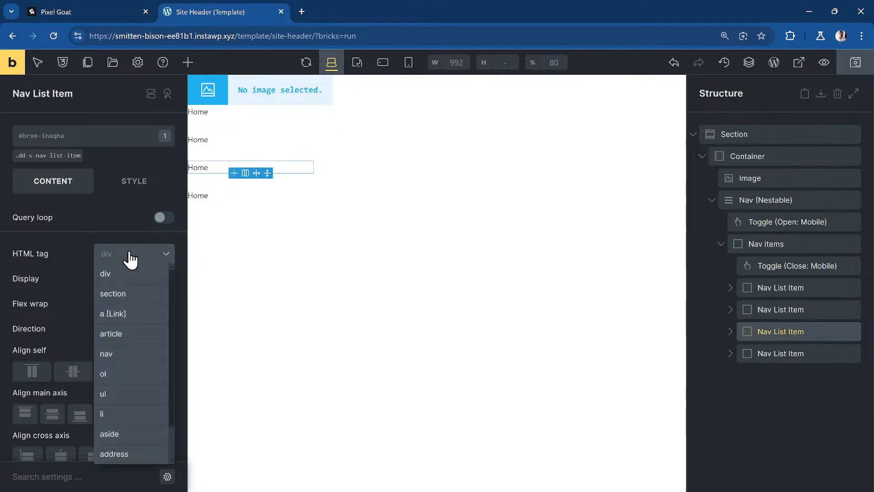
click(125, 415)
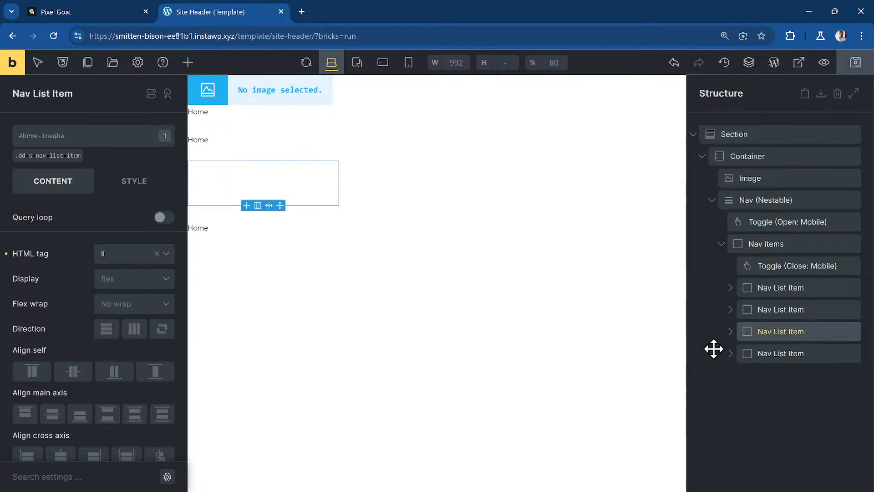
click(795, 353)
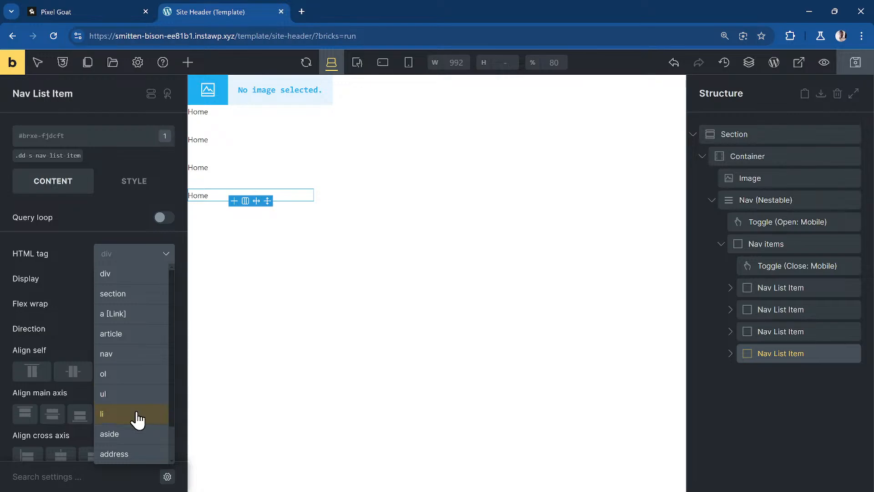
click(136, 414)
Check the navigation on the Pixel Goat reference site, and duplicate the last Nav List Item twice in the header template
click(79, 12)
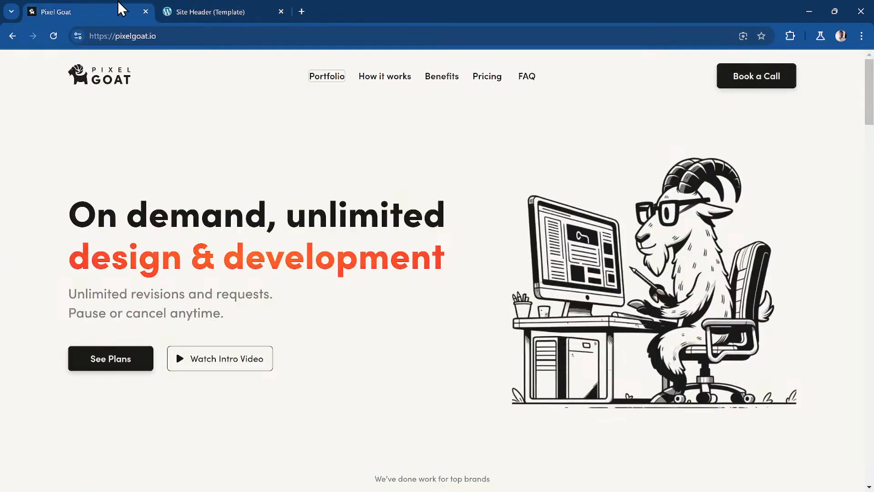
click(193, 12)
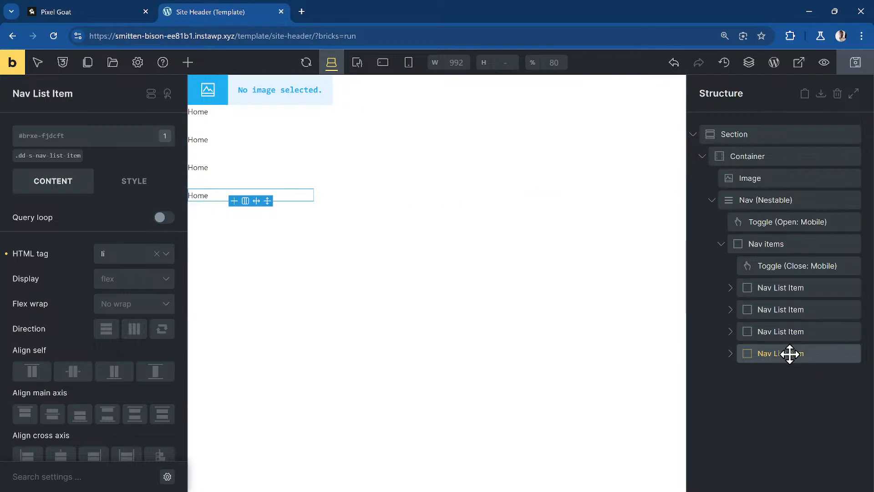
key(ctrl+d)
click(819, 378)
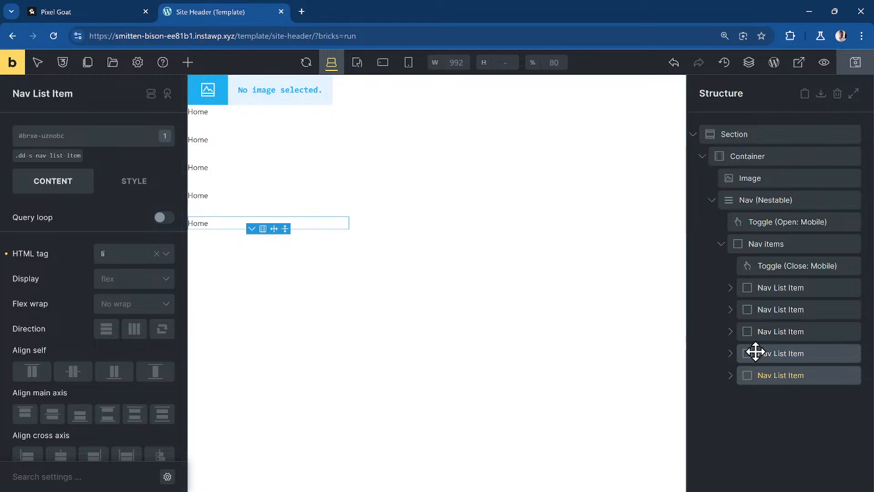
key(ctrl+d)
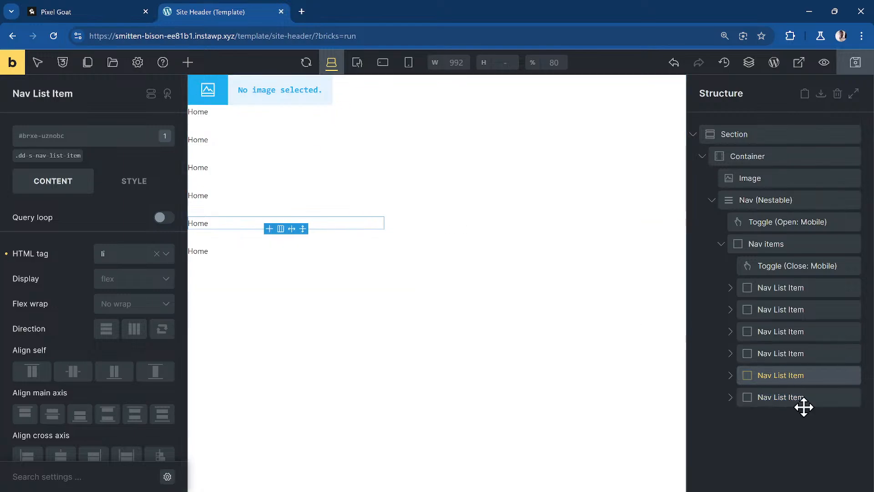
Replace the Nav link inside the last Nav List Item with a Button element
click(792, 400)
click(737, 398)
click(792, 418)
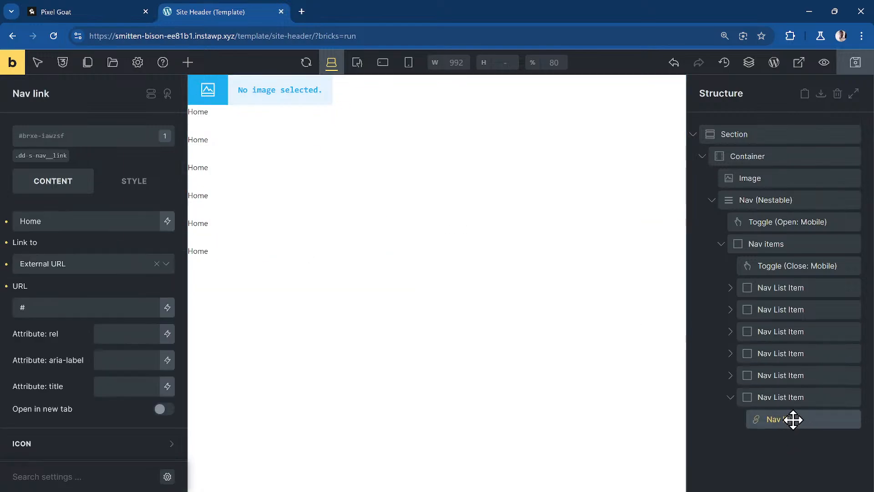
right_click(793, 418)
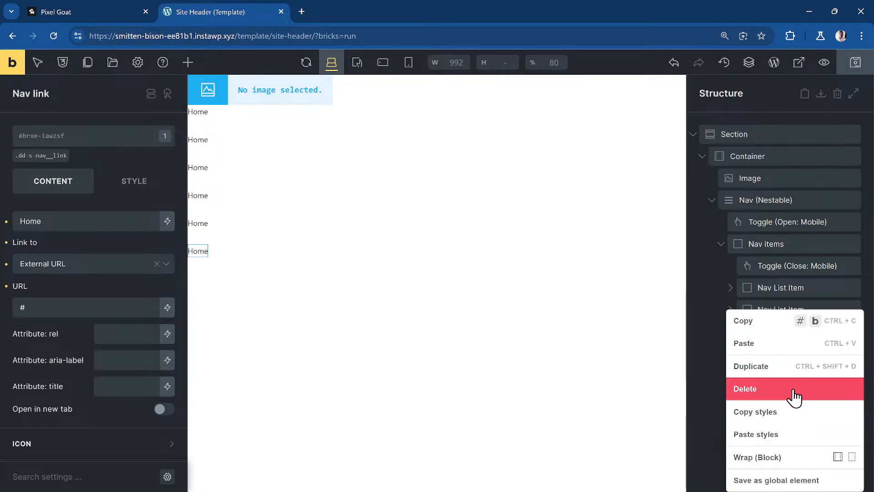
click(799, 392)
click(187, 62)
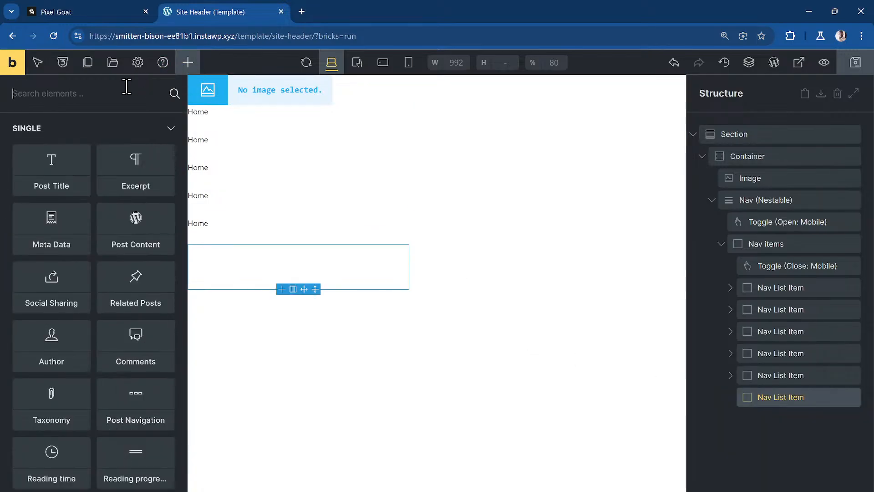
text(button)
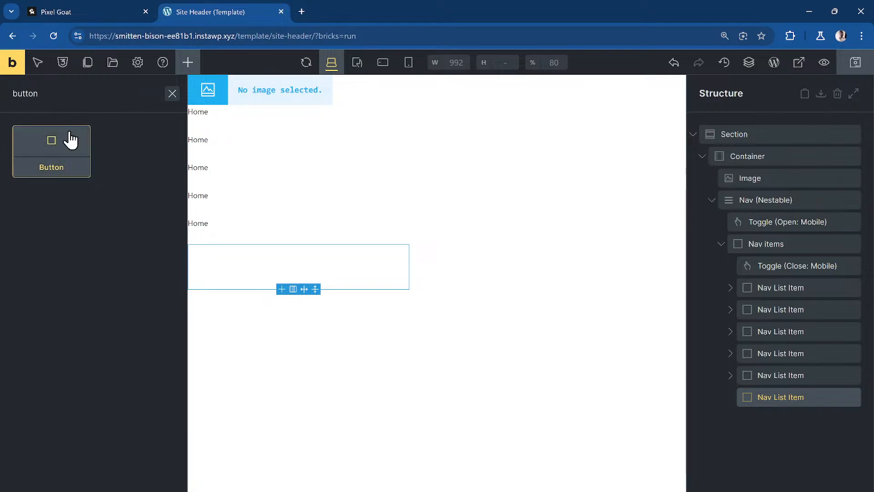
click(68, 137)
click(791, 413)
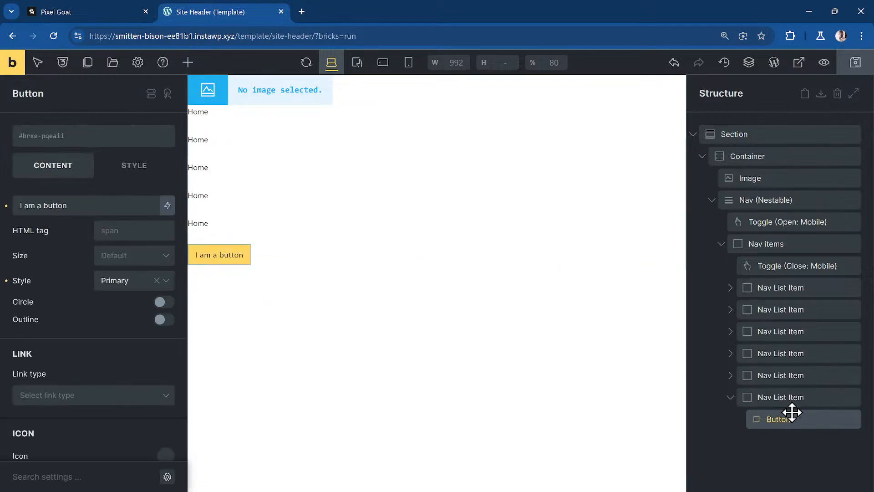
Set the button's style to Dark and its text to "Book a call"
click(157, 280)
click(140, 292)
click(138, 359)
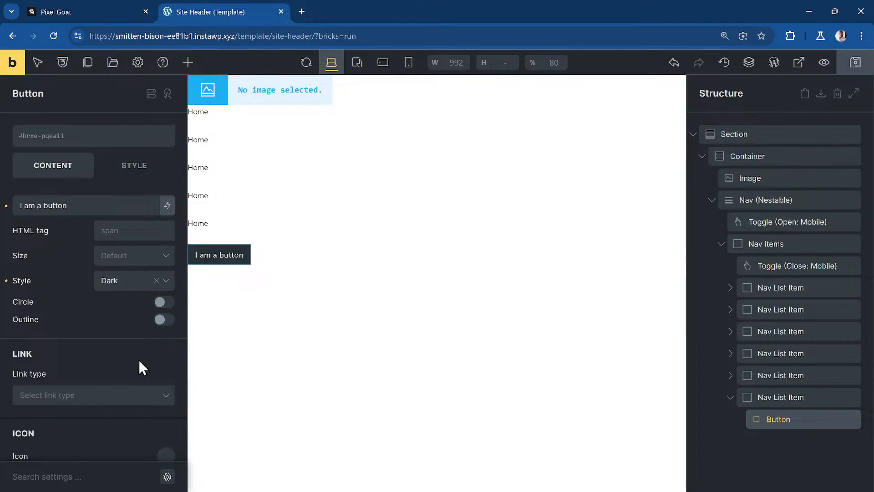
triple_click(100, 199)
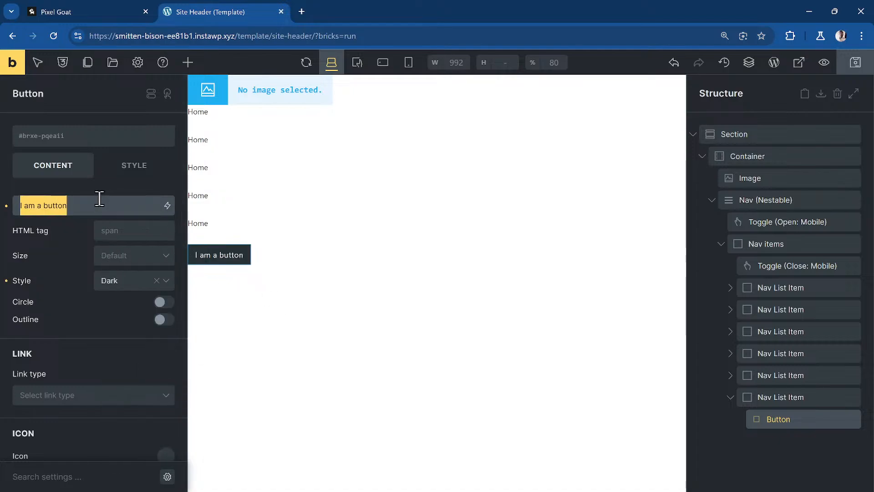
text(Book a)
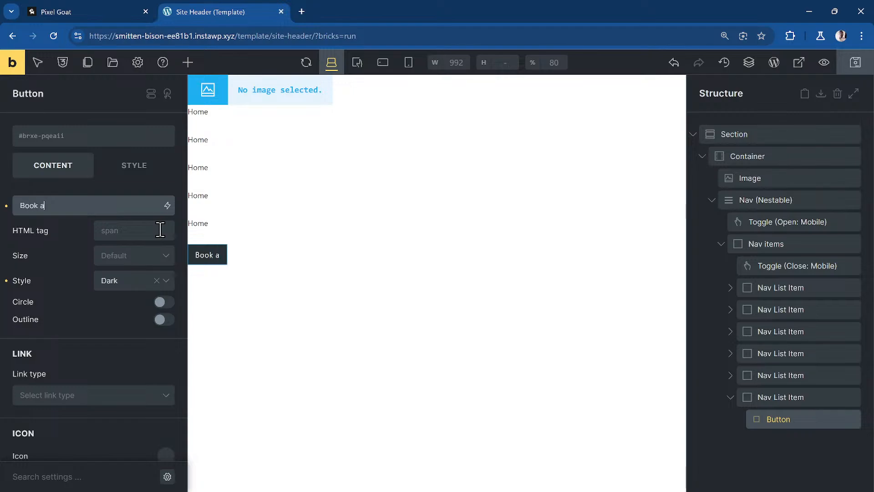
text( call)
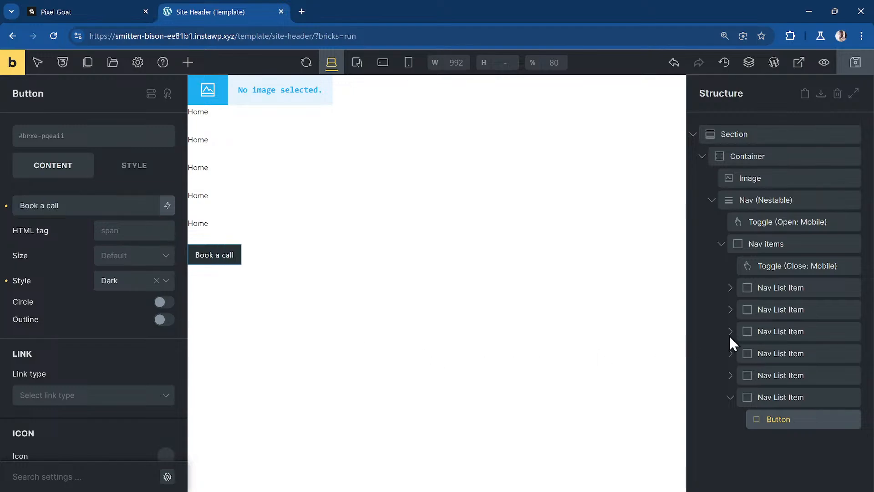
Create the global CSS class dd-s-nav__btn on the "Book a call" button
click(25, 136)
text(dd-s-)
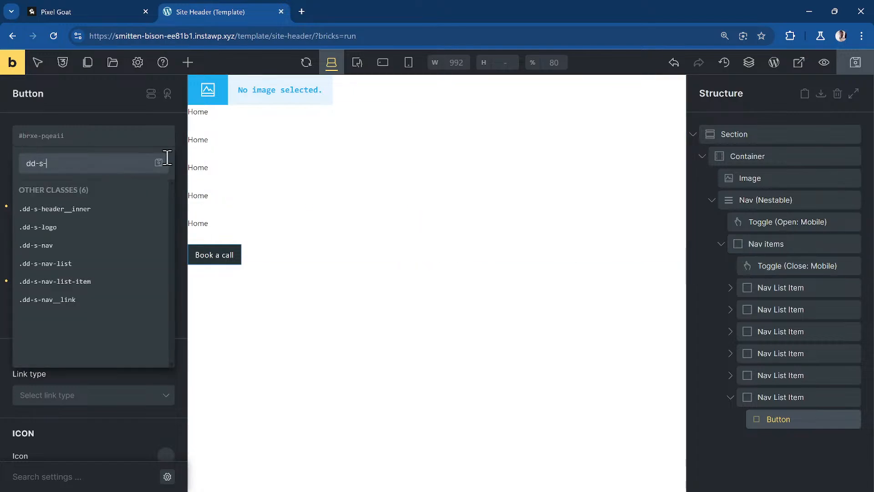
text(nav__btn)
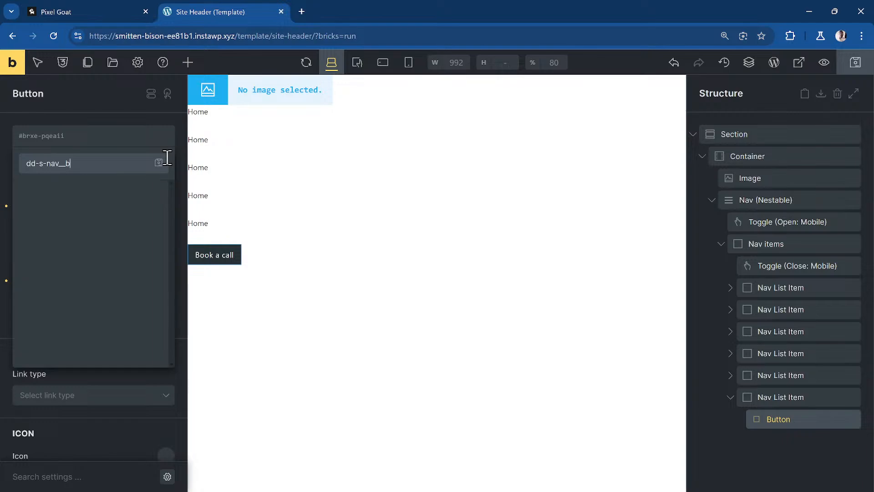
key(Return)
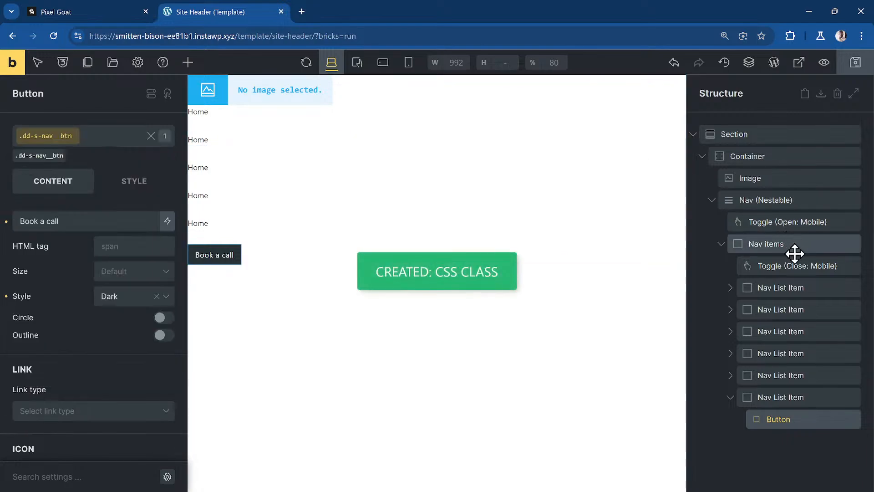
Insert the dark Pixel Goat logo from the media library into the header Image with alt text "Pixel goat homepage", and save the template
click(786, 157)
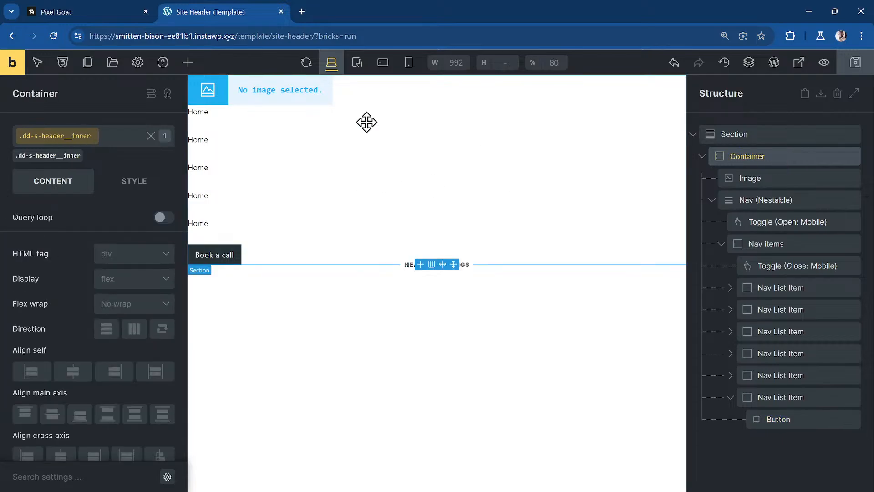
click(283, 91)
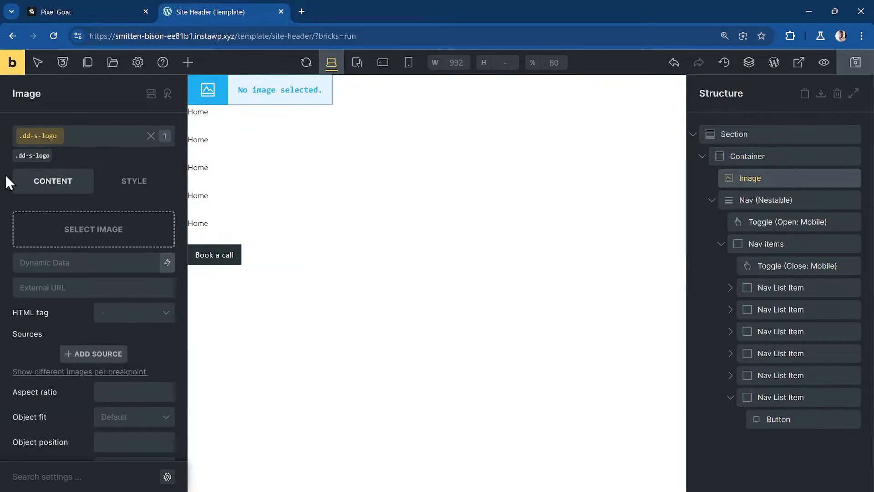
click(85, 242)
click(113, 111)
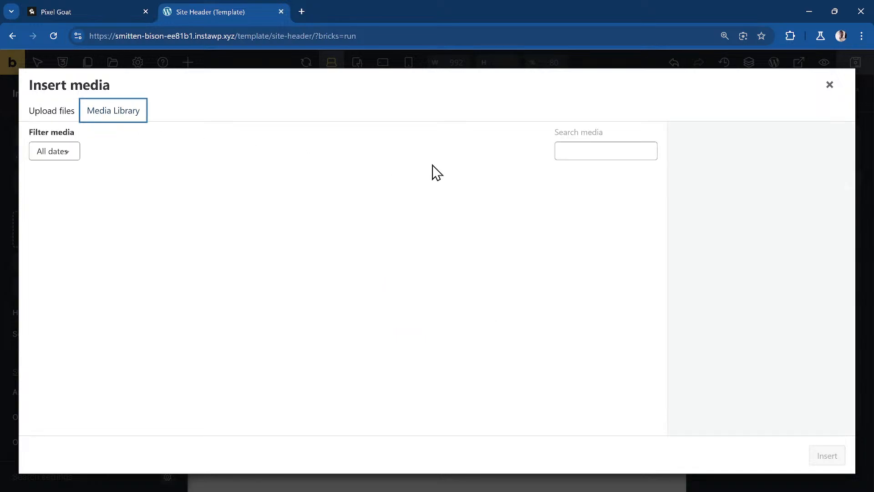
click(168, 228)
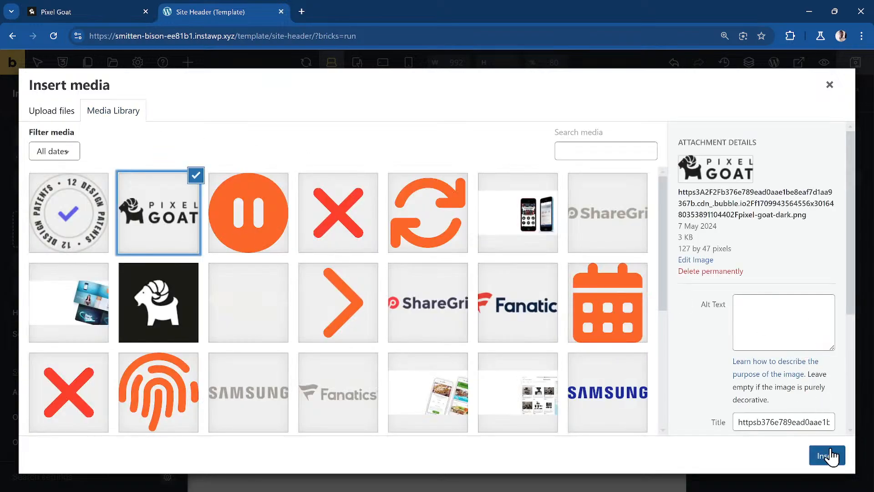
click(775, 326)
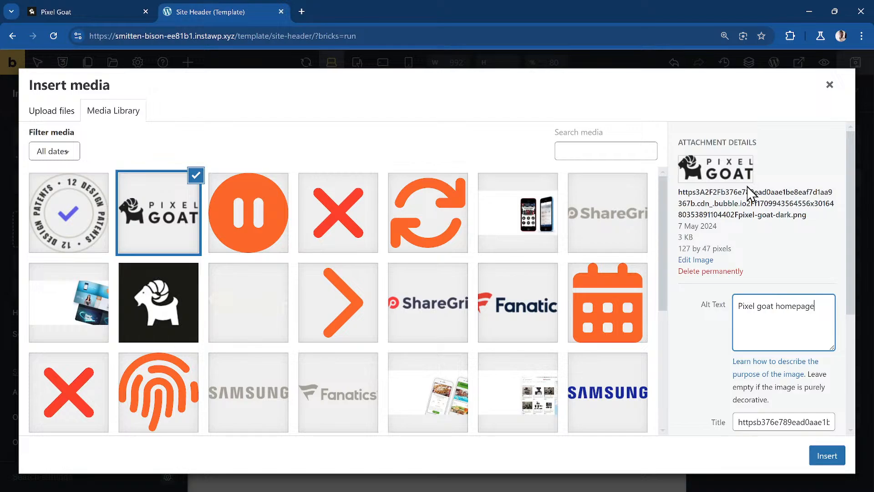
click(822, 456)
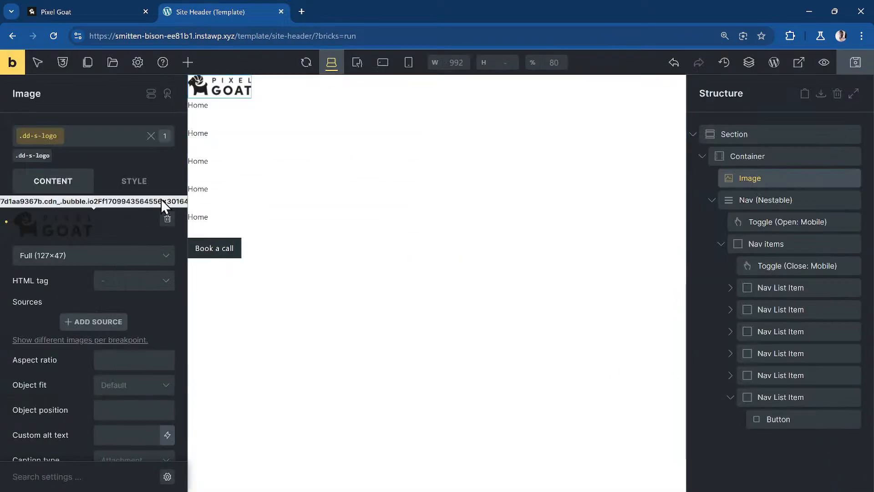
key(ctrl+s)
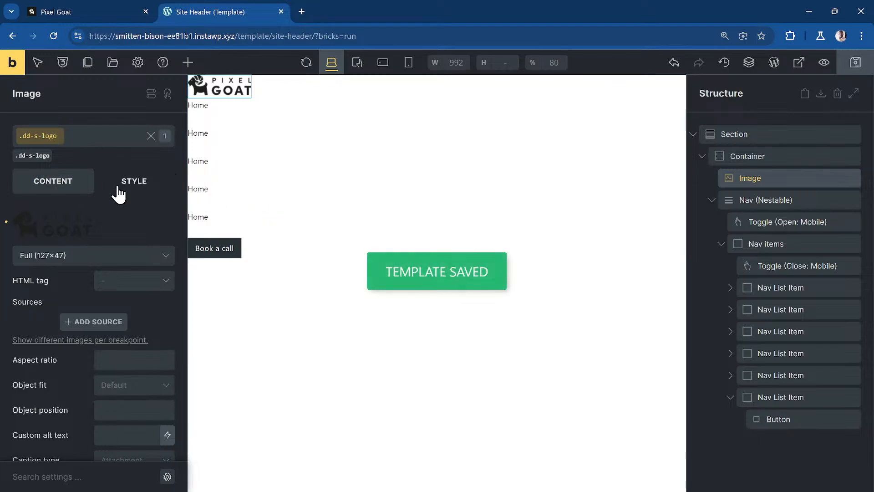
Set the logo class's width to 120px and max. width to 100%, and save the template
click(119, 188)
click(62, 222)
scroll(99, 351, down, 5)
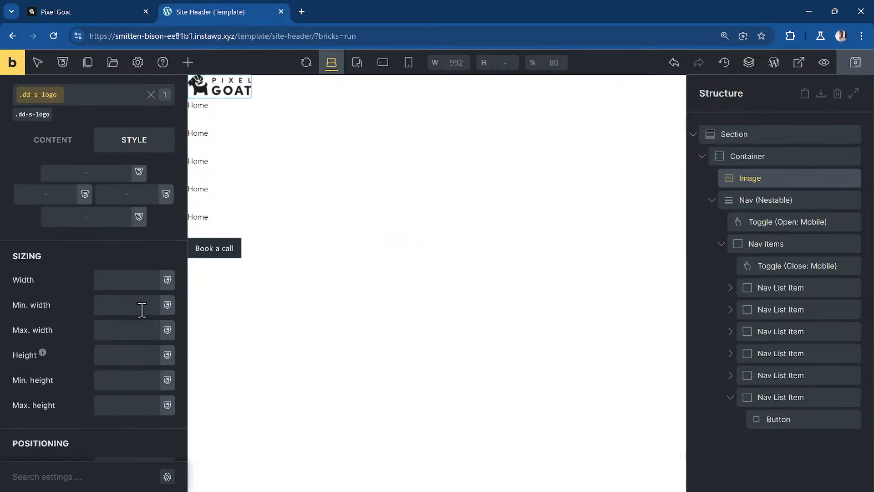
click(141, 280)
text(120px)
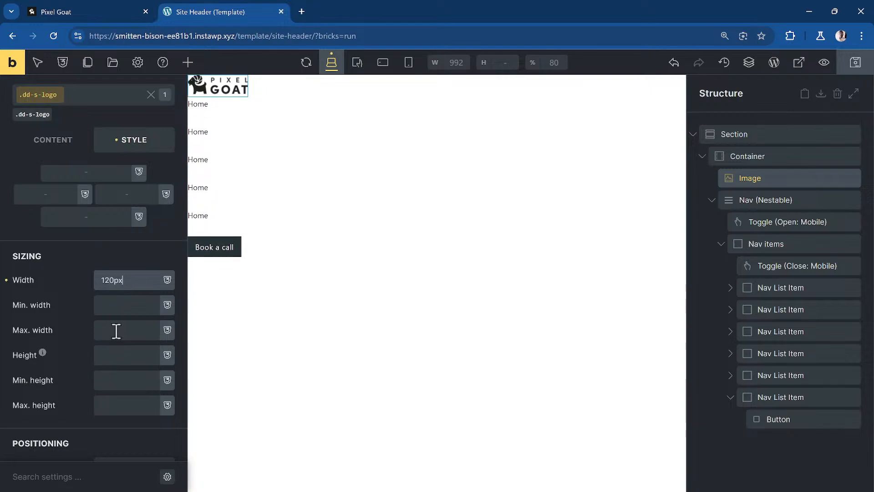
click(117, 331)
text(1)
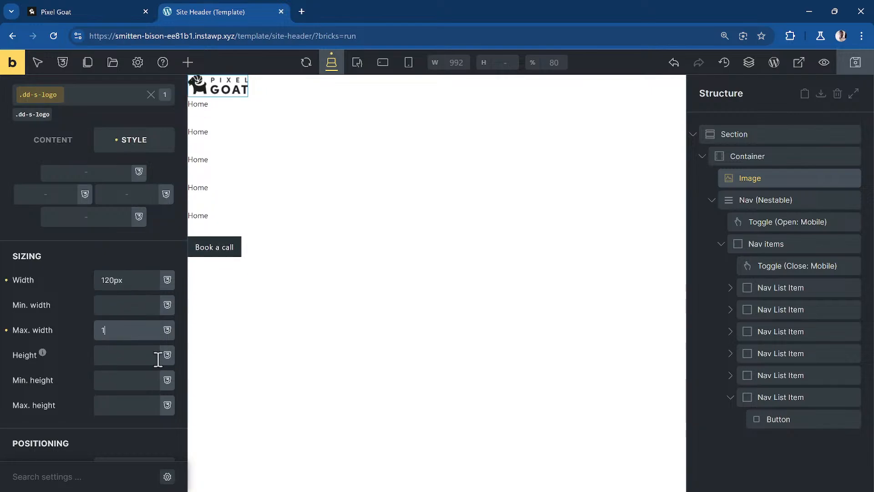
text(00%)
key(ctrl+s)
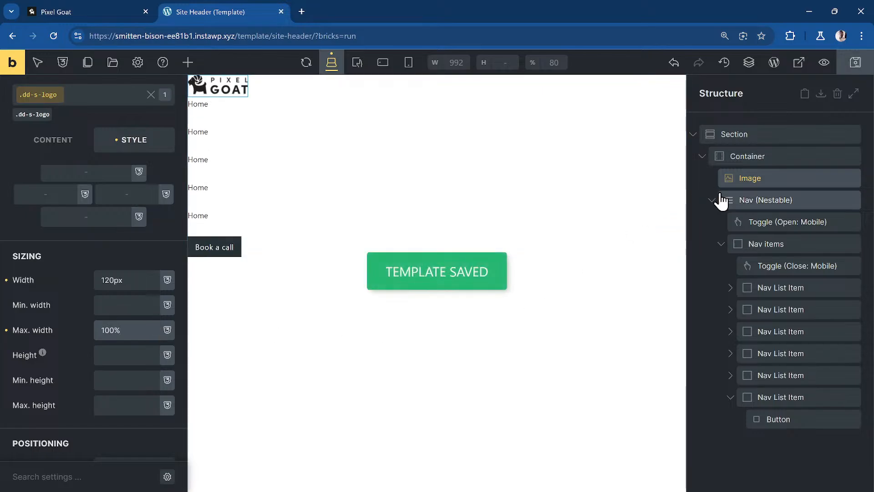
Set the header Container's display to flex with a horizontal row direction on its dd-s-header__inner class
click(741, 200)
click(744, 155)
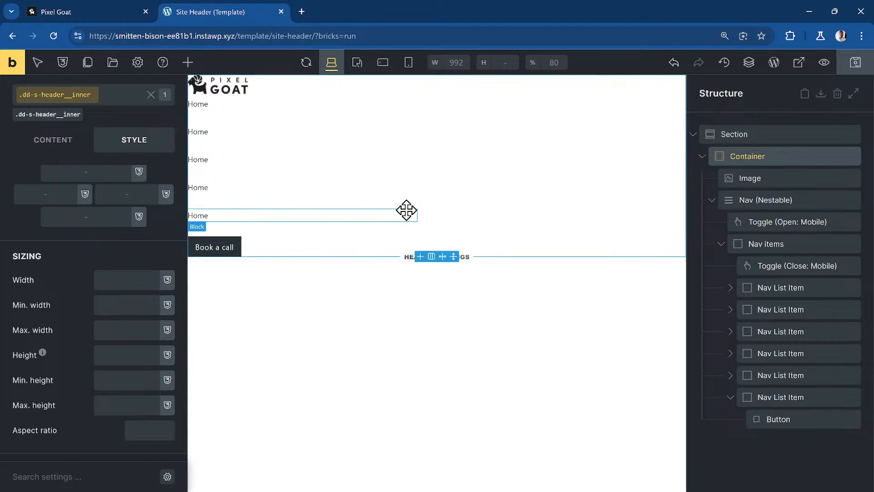
click(48, 154)
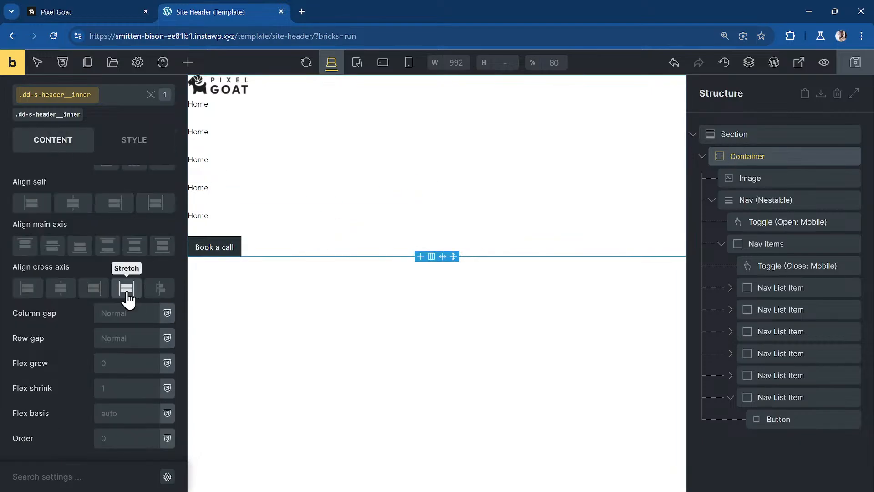
scroll(127, 273, up, 4)
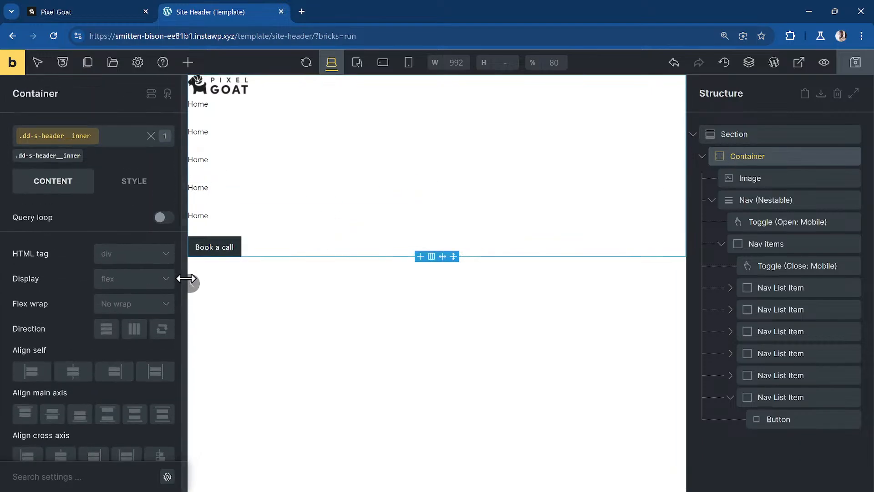
click(134, 254)
click(54, 271)
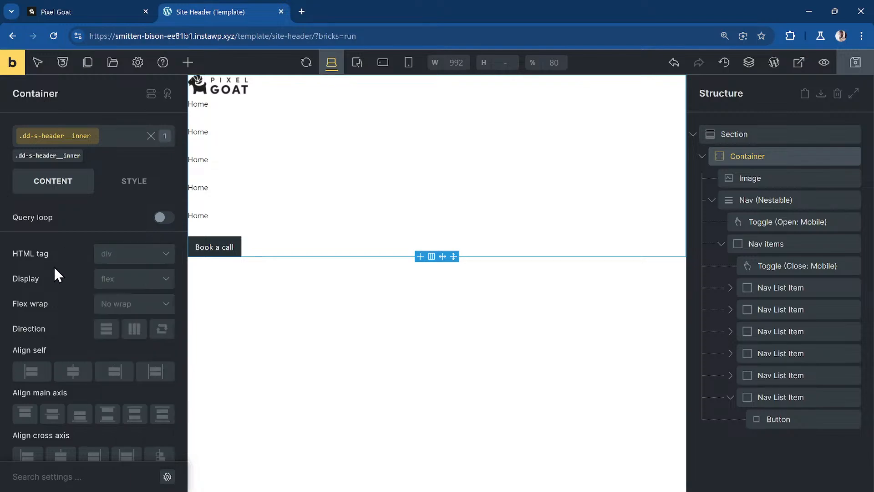
click(129, 278)
click(134, 319)
click(133, 334)
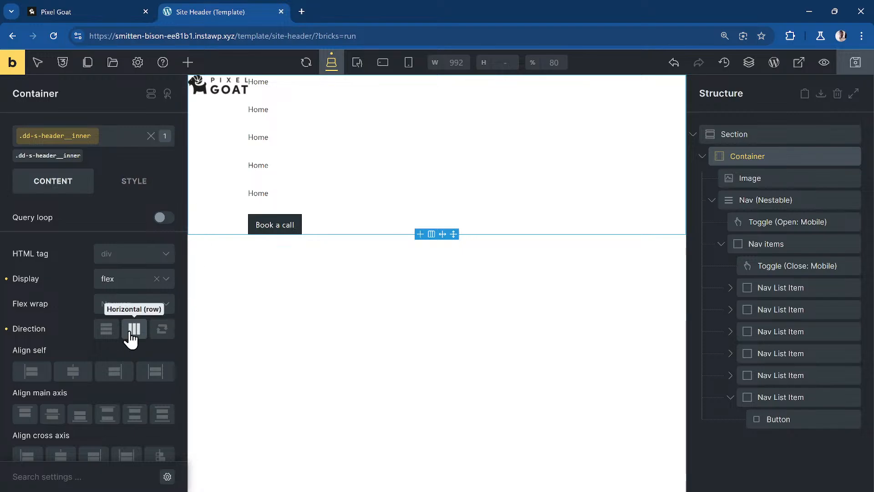
Center the header Container's items on the cross axis and save the template
scroll(75, 395, down, 4)
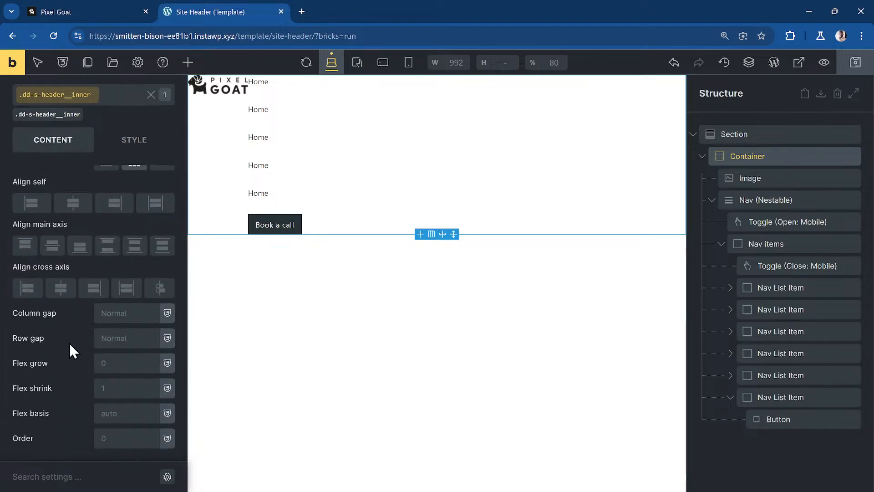
click(59, 290)
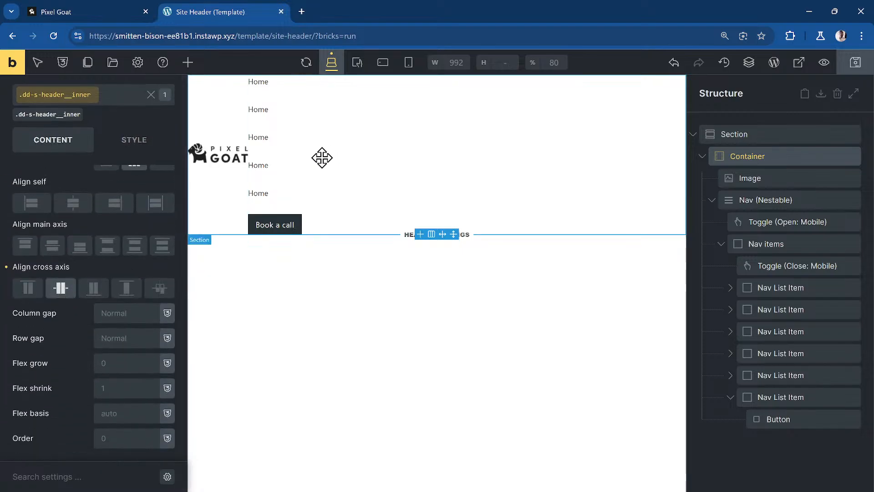
scroll(122, 279, up, 1)
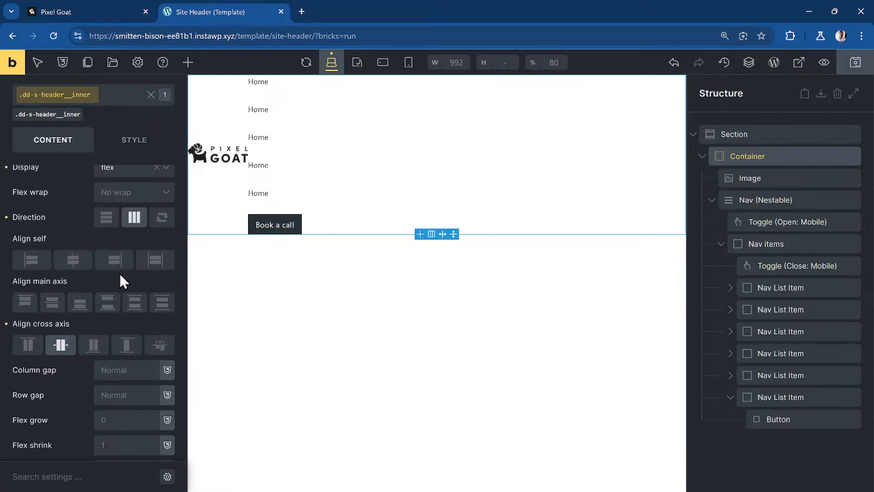
scroll(117, 274, up, 1)
scroll(115, 275, down, 1)
key(ctrl+s)
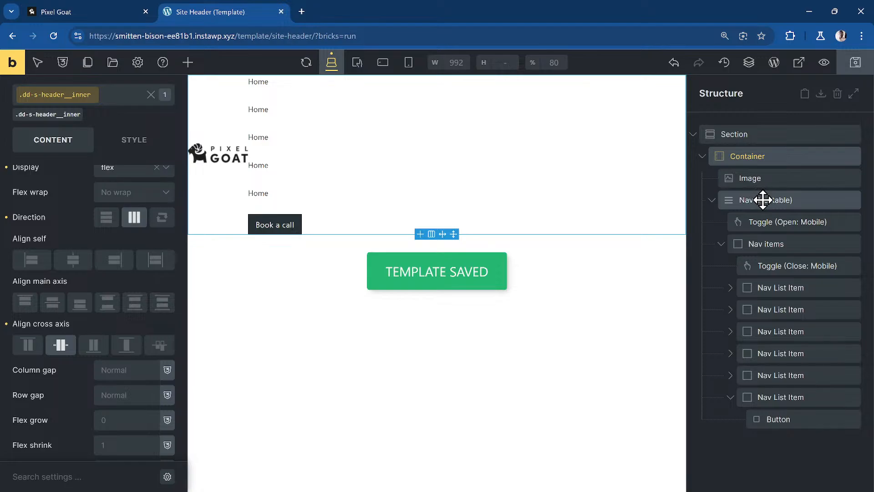
Set the display of the Nav items list to flex on its dd-s-nav-list class
click(798, 202)
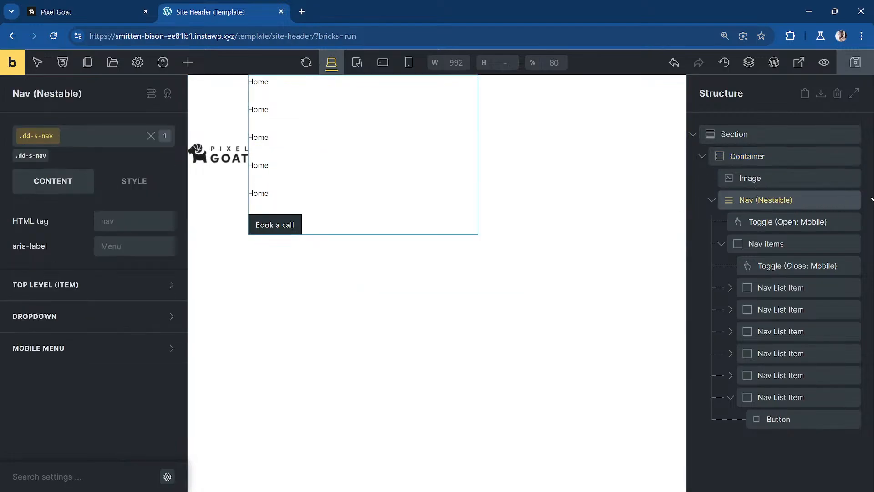
click(743, 244)
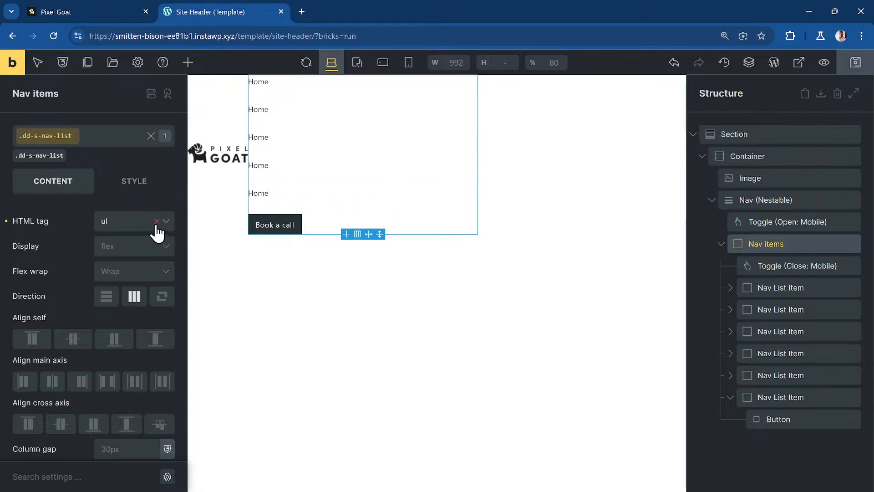
click(140, 246)
click(143, 291)
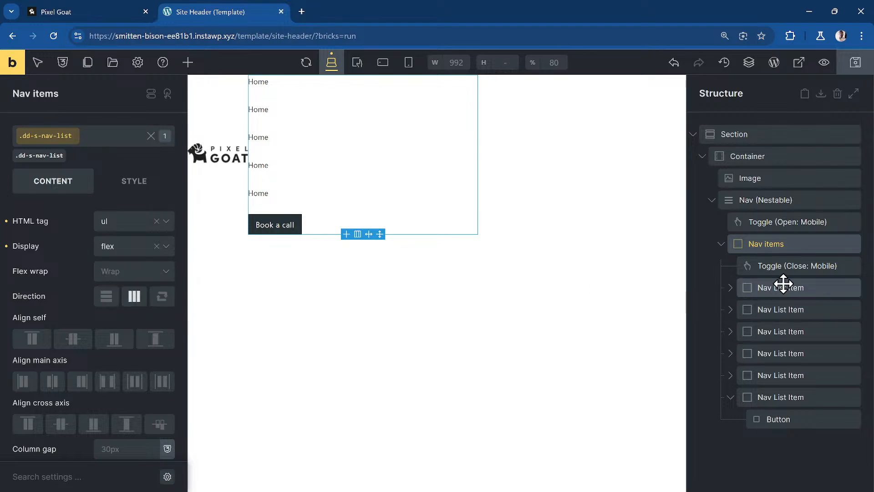
Set the width of the dd-s-nav-list-item class to auto through the first Nav List Item, and save the template
click(813, 290)
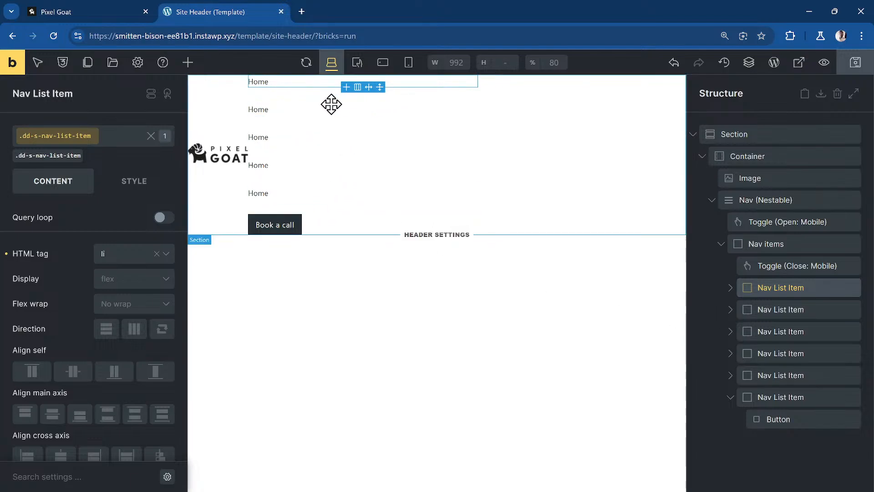
click(145, 184)
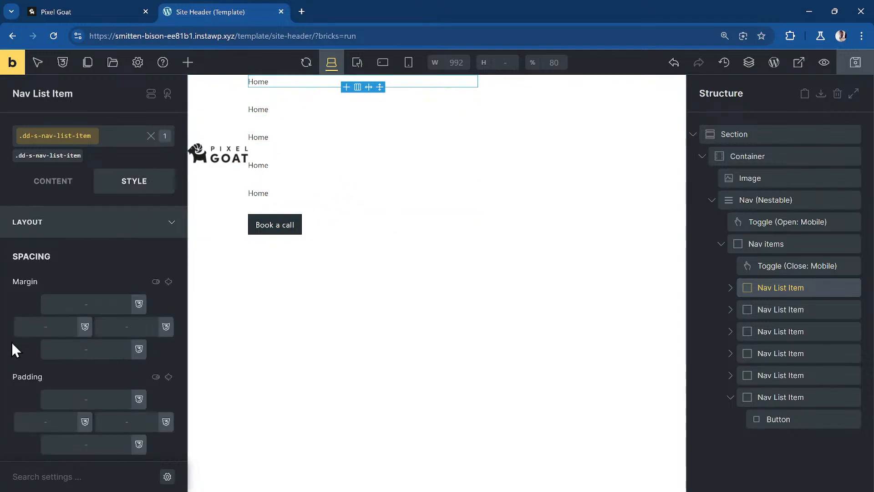
scroll(55, 350, down, 6)
scroll(105, 334, up, 2)
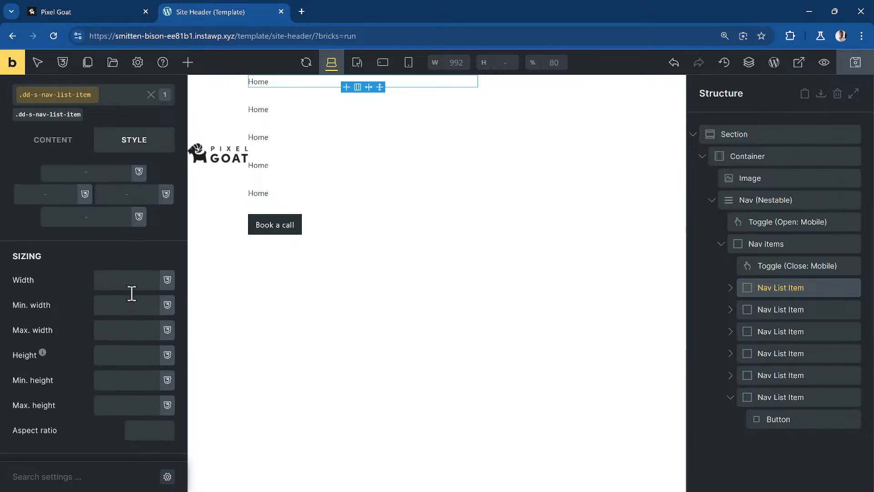
click(135, 280)
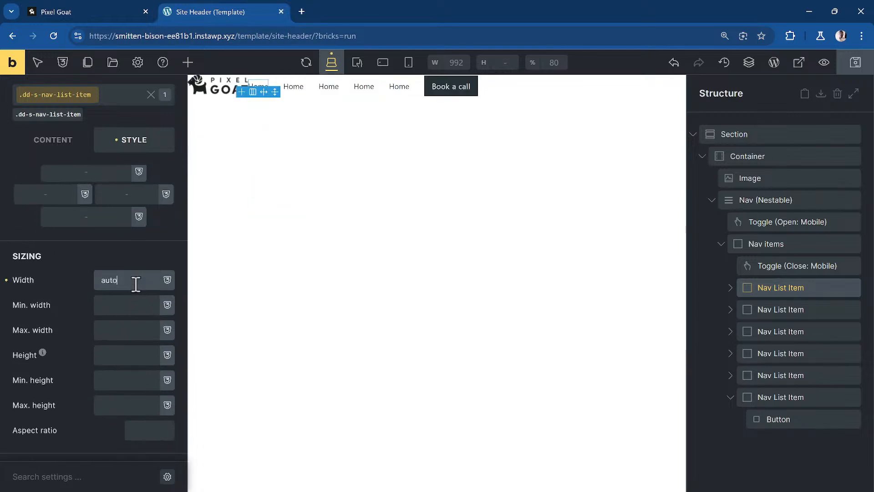
key(ctrl+s)
Set the width of both the Nav items list and the Nav (Nestable) element to 100% on their classes
click(802, 244)
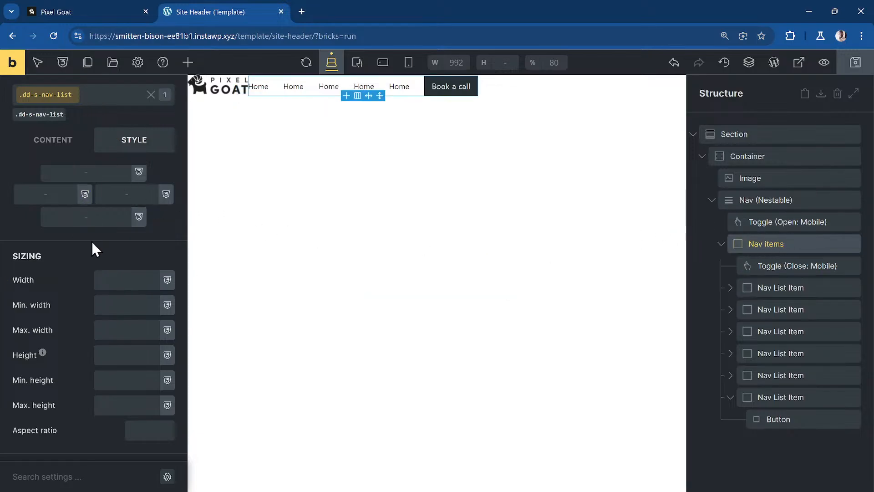
click(119, 280)
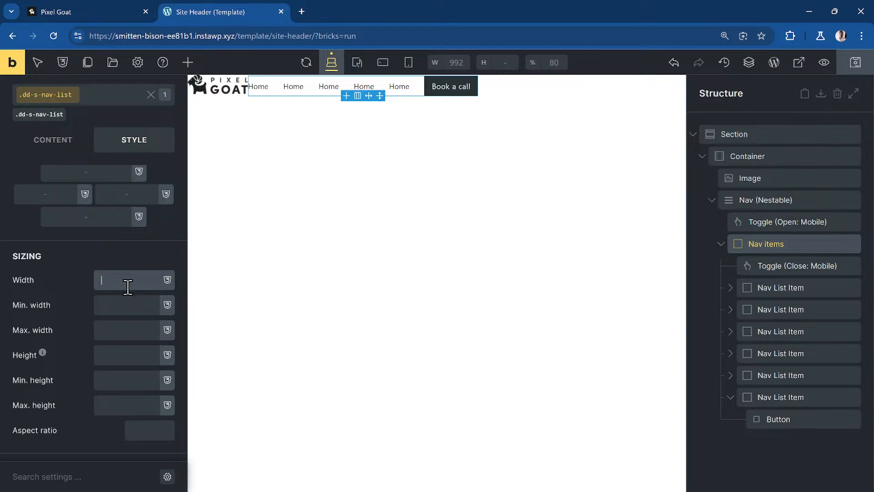
text(100%)
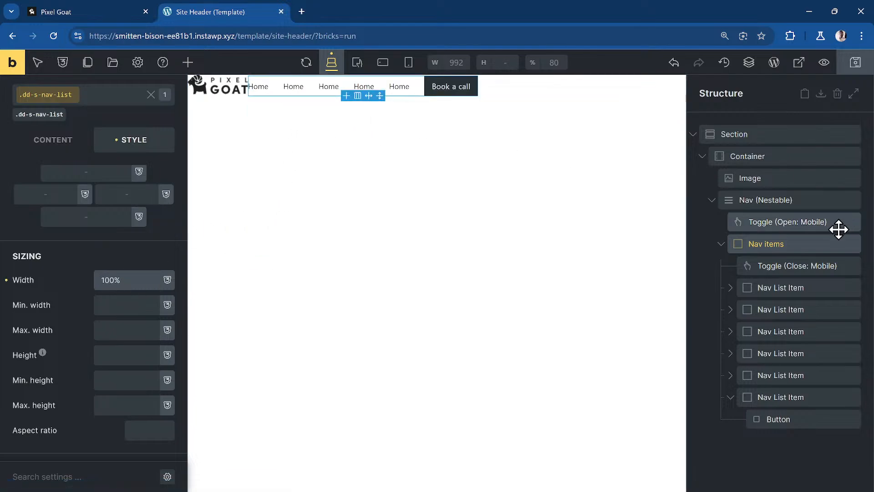
click(798, 199)
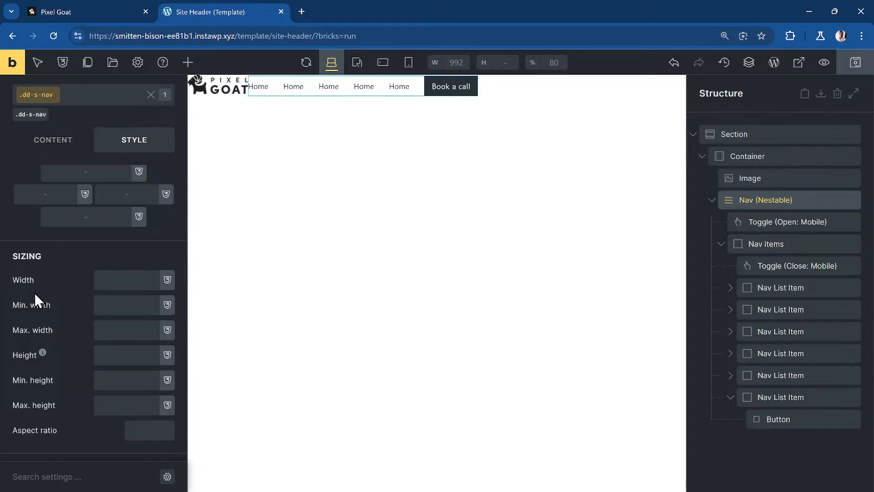
click(116, 285)
text(100%)
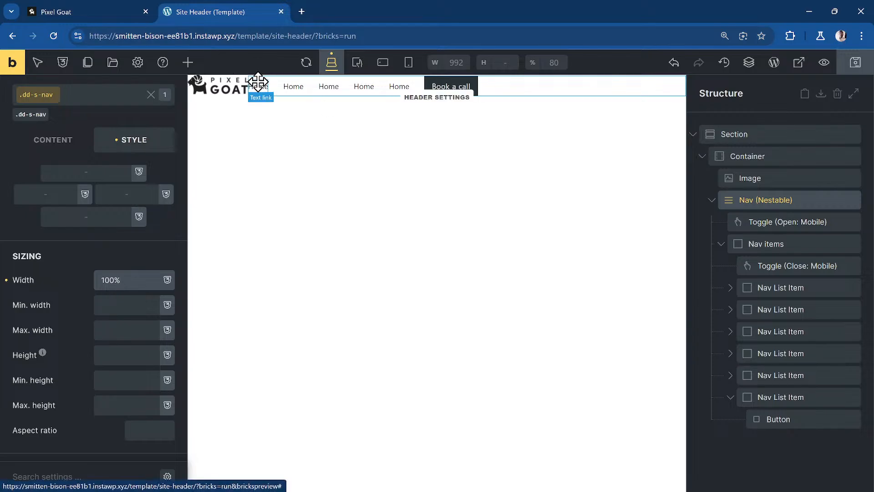
Check the reference site's menu layout, and create the class margin-left-auto on the first Nav List Item with its left margin set to auto
click(132, 14)
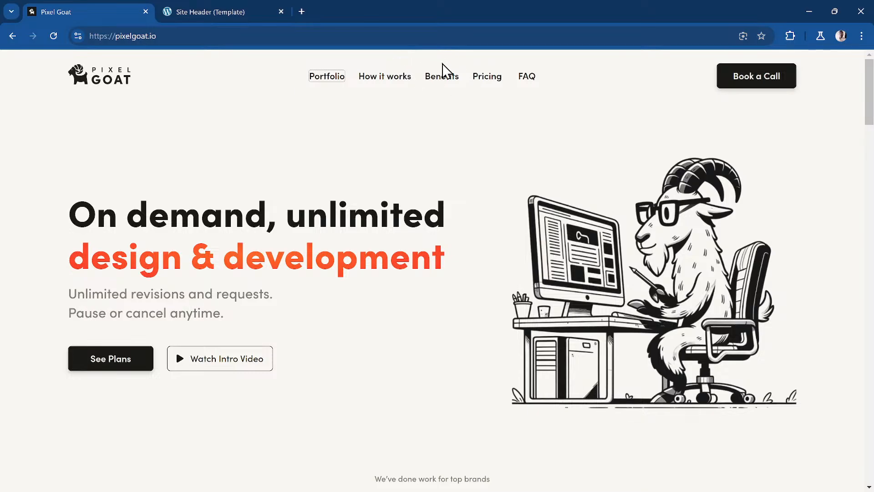
click(223, 13)
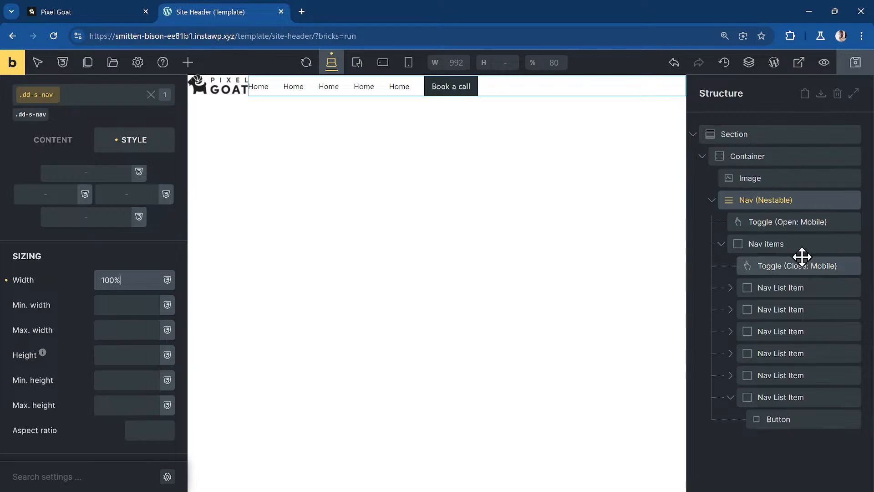
click(786, 289)
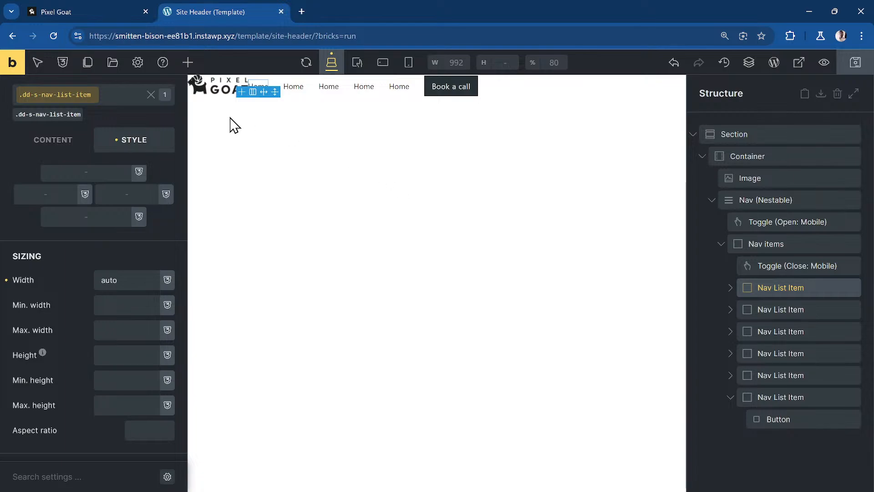
scroll(131, 200, up, 3)
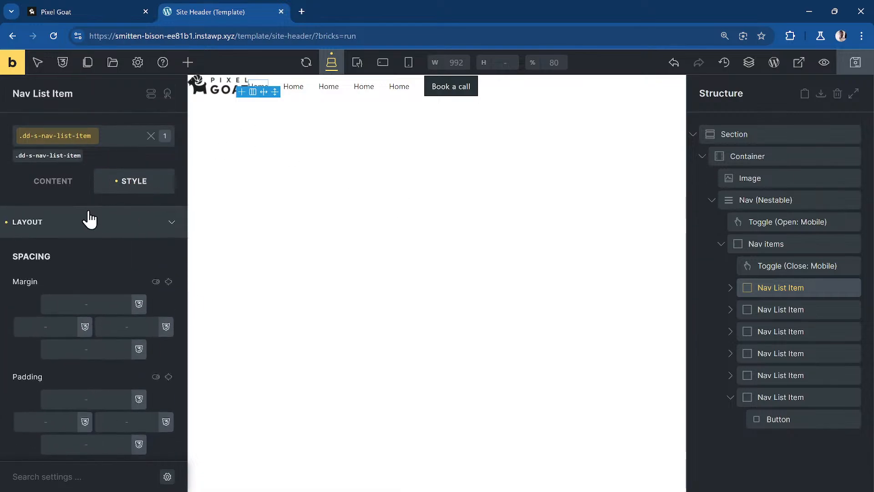
click(111, 140)
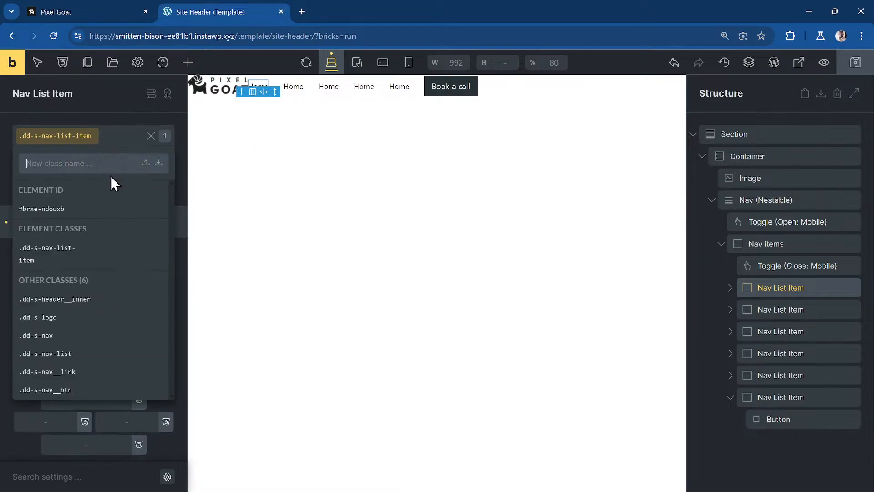
text(margin-left-auto)
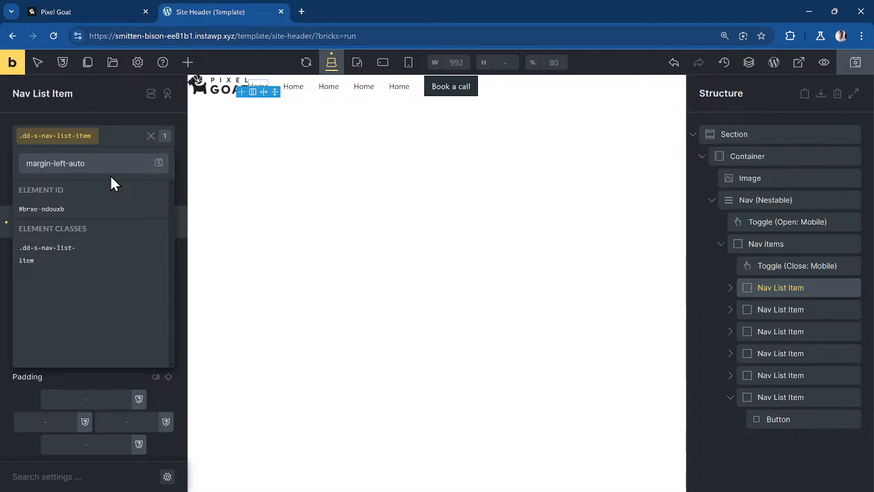
key(Return)
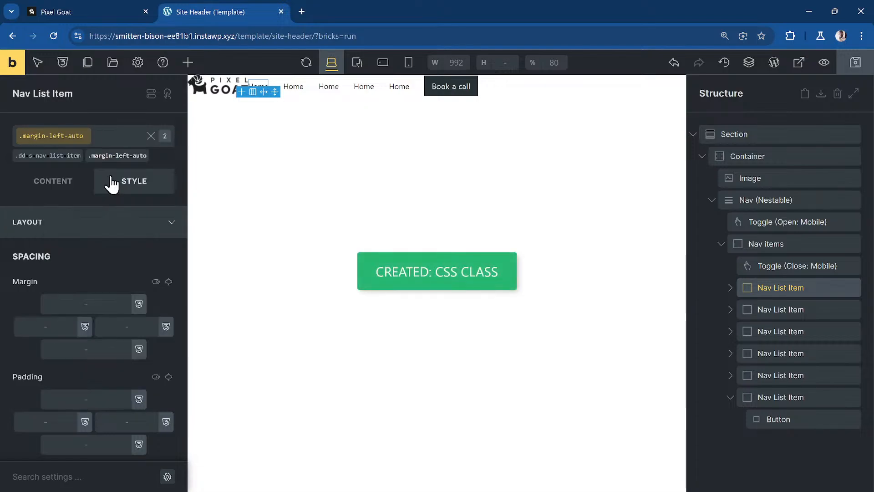
click(40, 332)
text(auto)
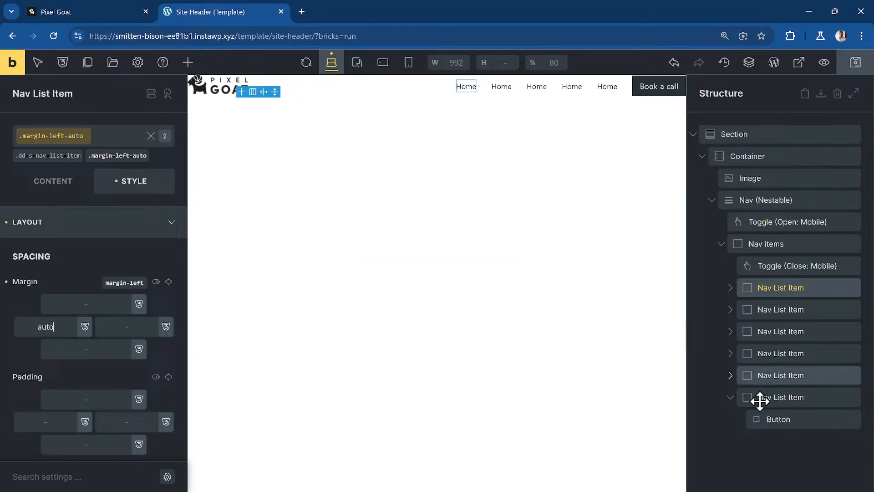
Apply the existing margin-left-auto class to the last Nav List Item, which holds the Book a call button
click(795, 398)
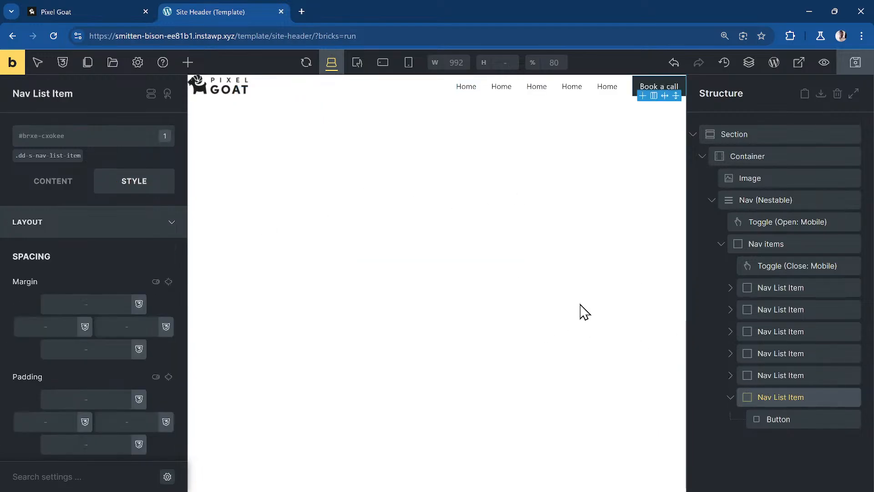
click(51, 141)
text(margin)
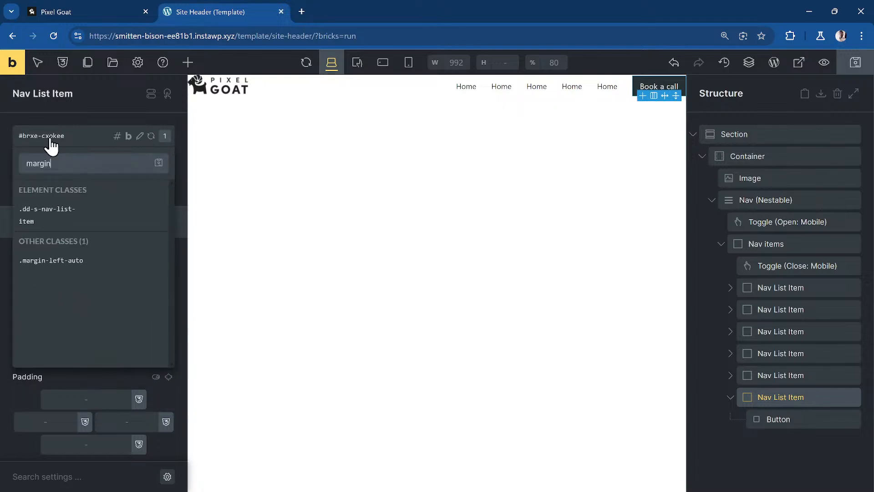
click(69, 260)
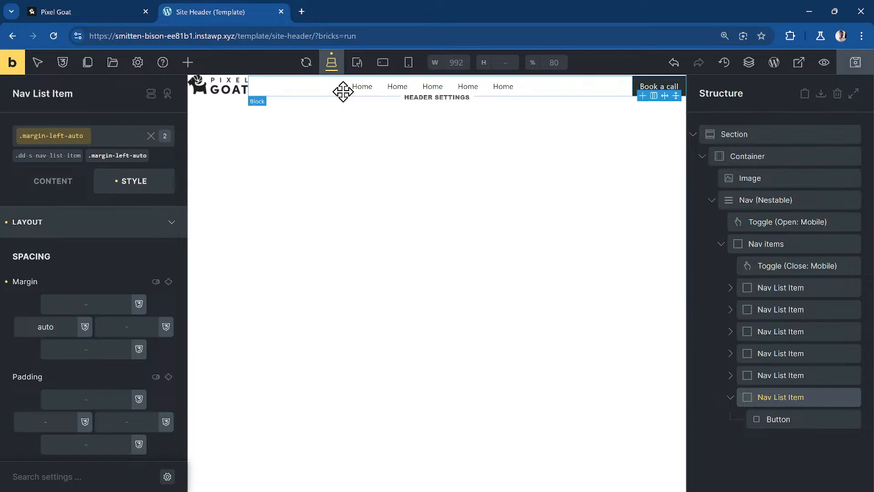
Check the reference site's menu labels and set the first nav link's text to Portfolio
click(362, 87)
click(63, 11)
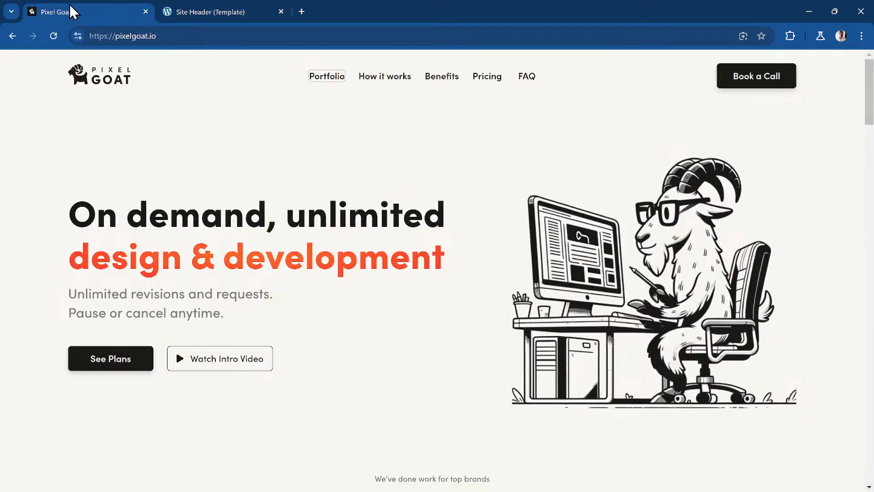
key(ctrl+Tab)
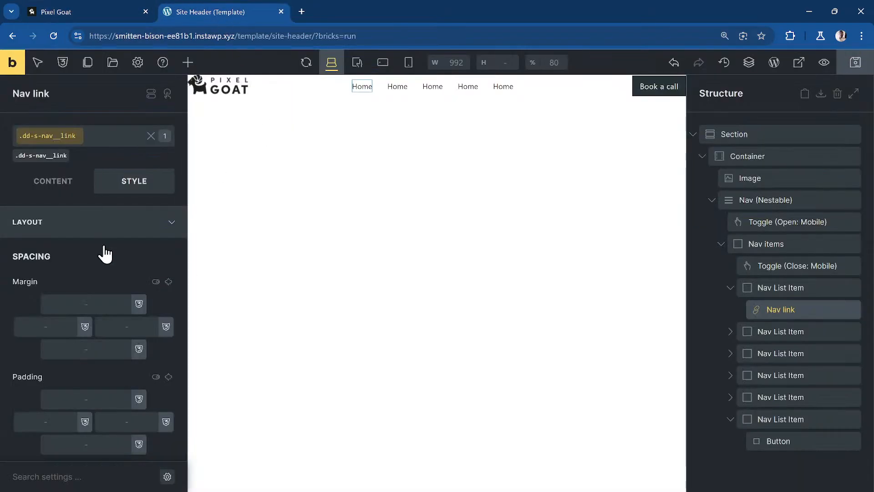
click(69, 184)
double_click(68, 222)
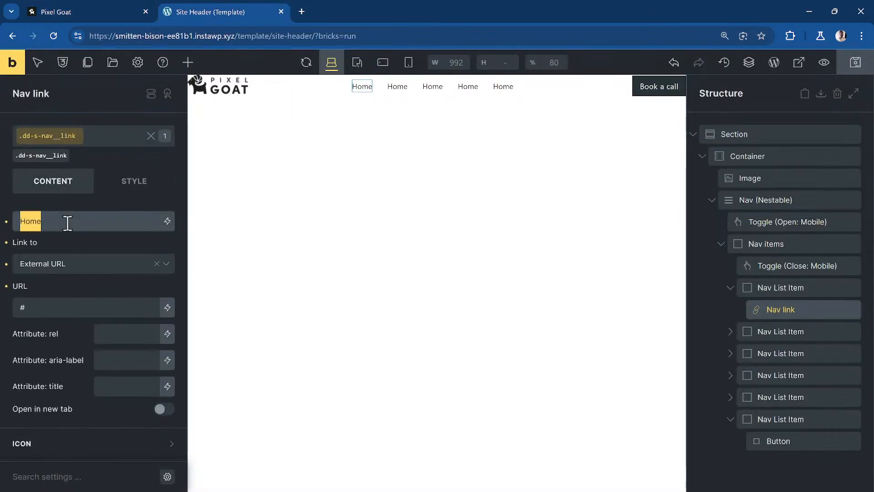
text(Portfolio)
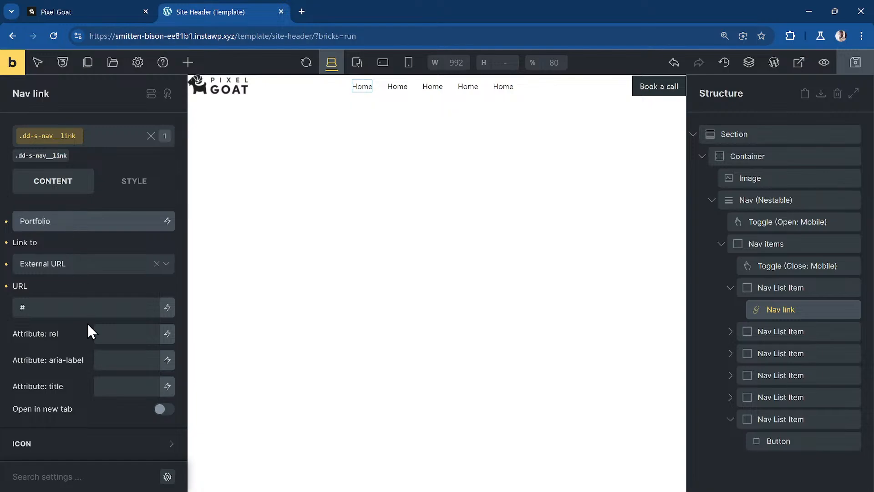
click(79, 306)
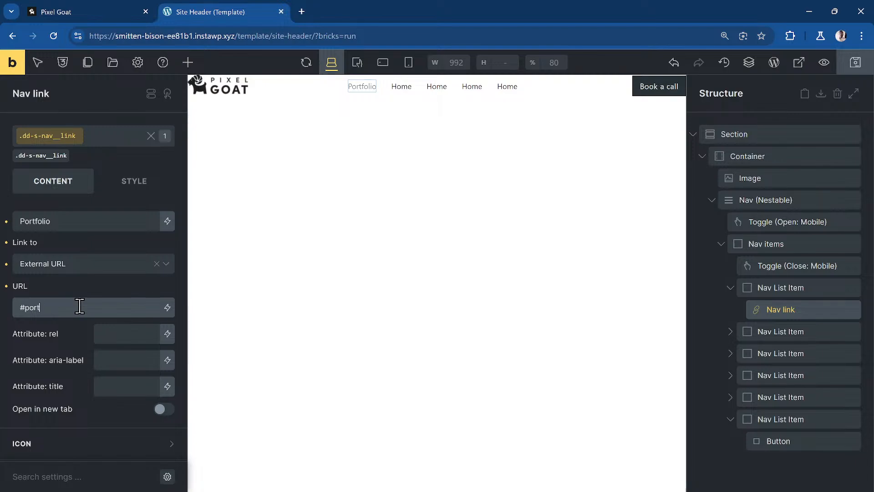
key(BackSpace)
key(BackSpace)
key(BackSpace)
key(BackSpace)
text(#)
Set the second nav link's text to "How it works" and its URL to #how-it-works, following the reference site
click(401, 86)
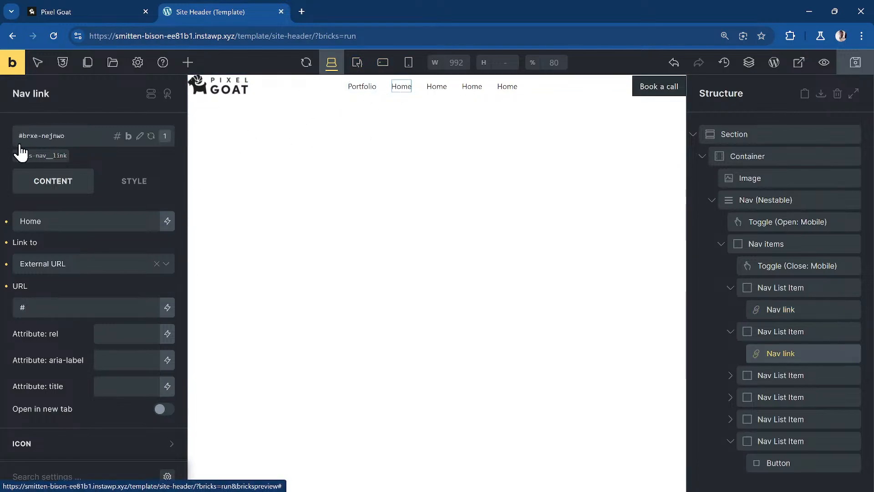
click(129, 9)
click(223, 13)
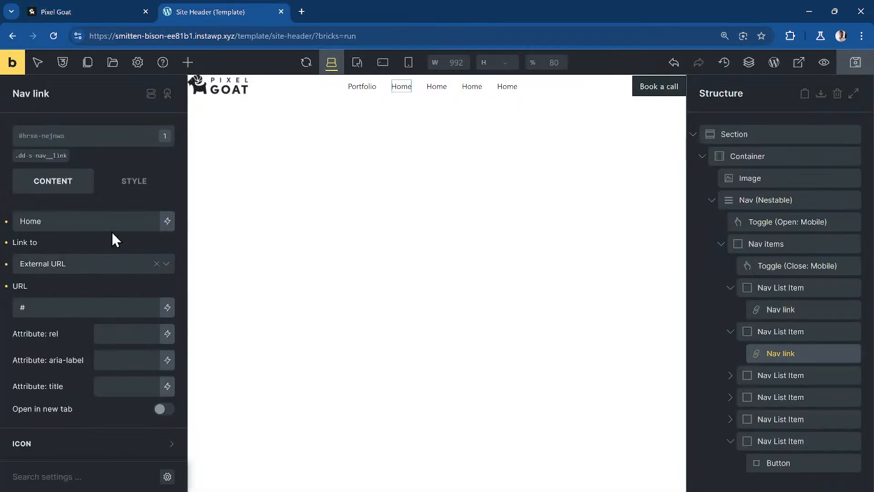
double_click(76, 219)
text(How)
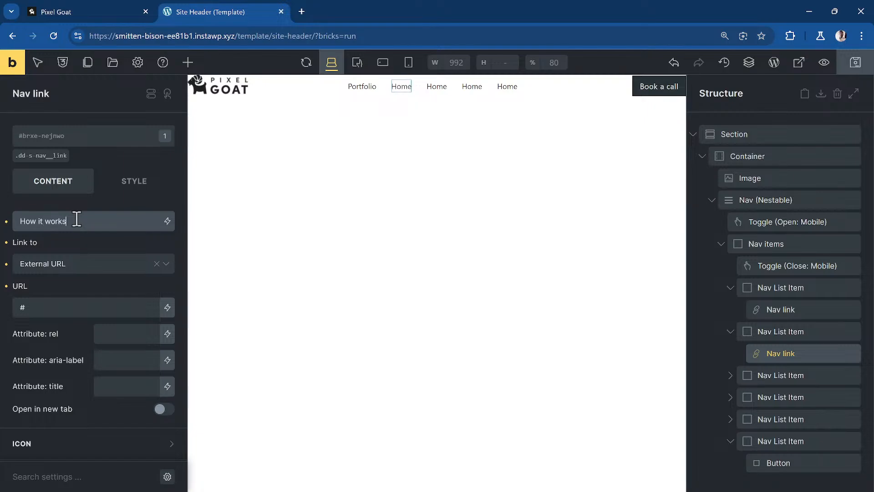
text( it works)
click(107, 306)
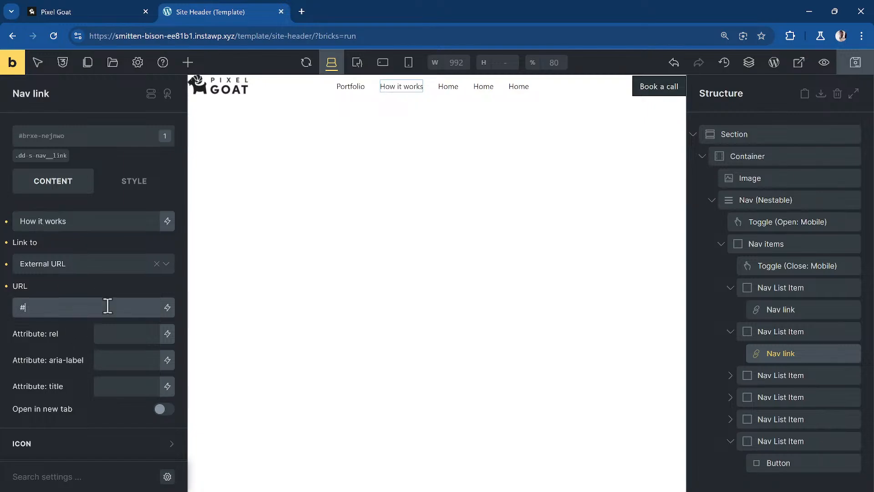
text(how-it-works)
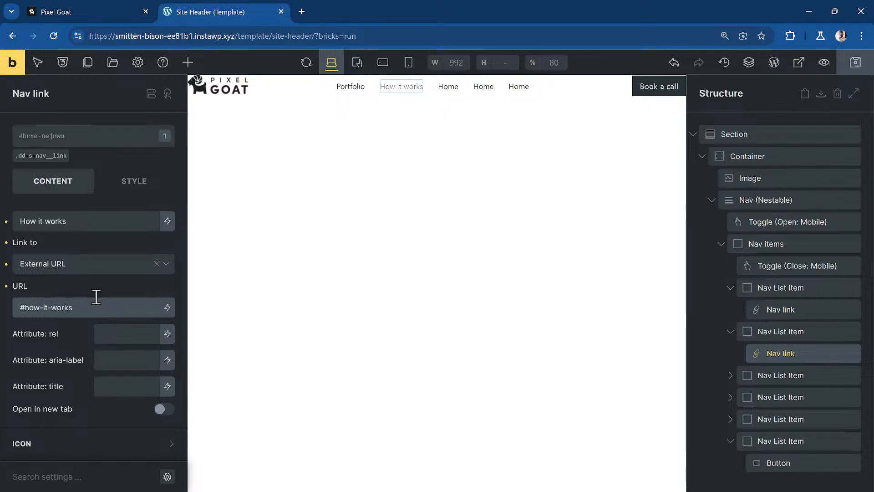
Check the reference menu again, and set the third nav link's text to Benefits and its URL to #benefits
click(85, 13)
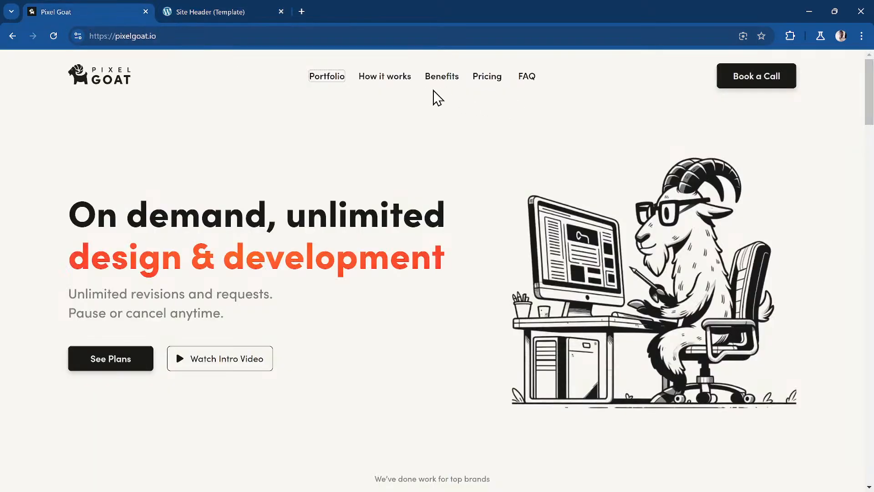
click(228, 12)
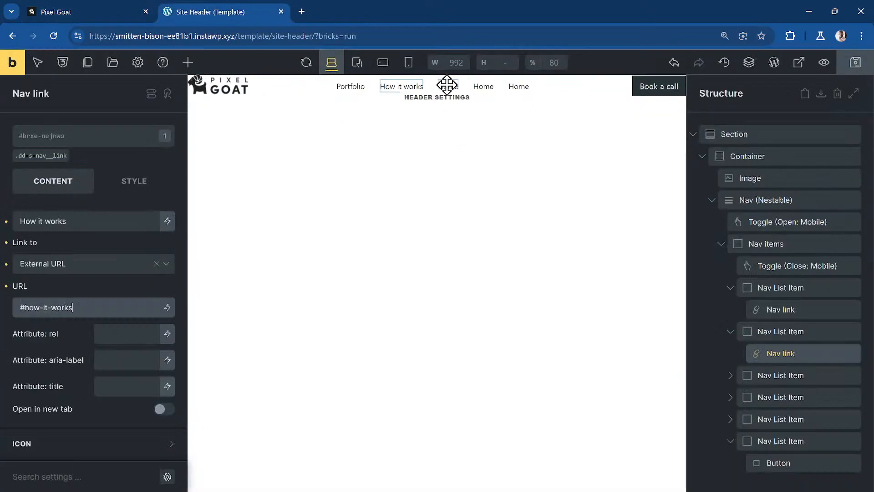
click(445, 86)
double_click(86, 222)
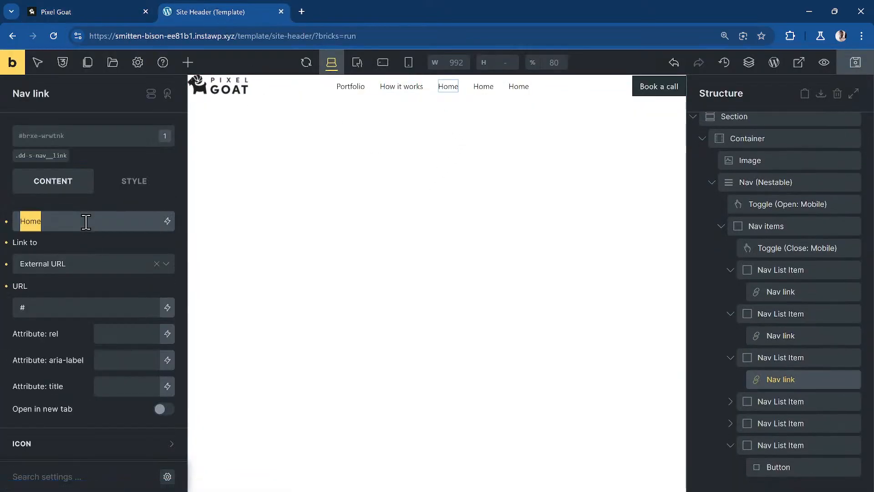
text(Benefits)
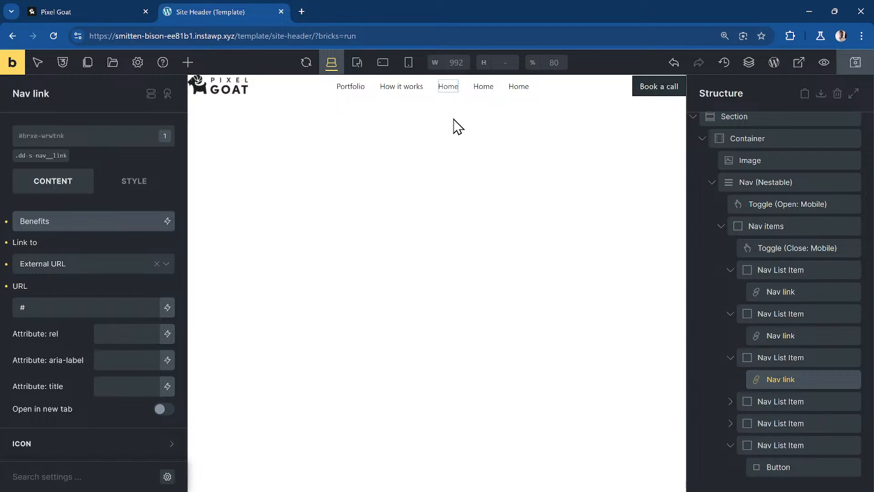
click(94, 306)
text(benefits)
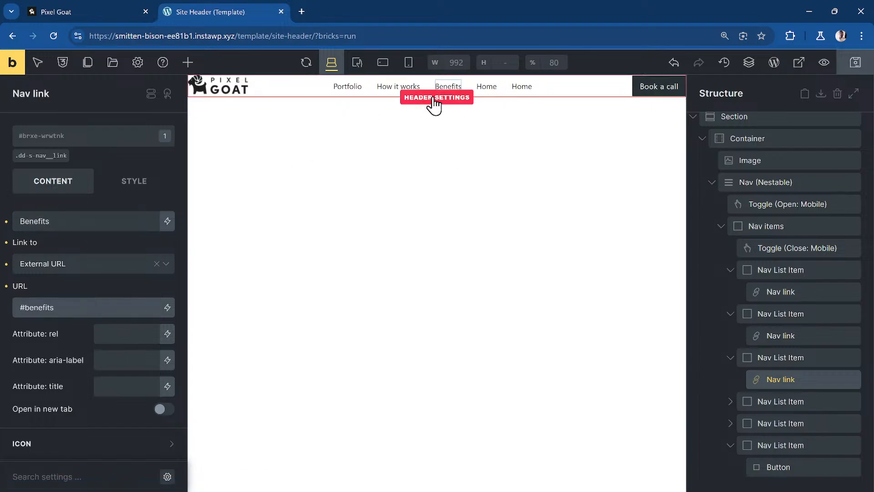
Replace the fourth nav link's Home text with Pricing
click(486, 86)
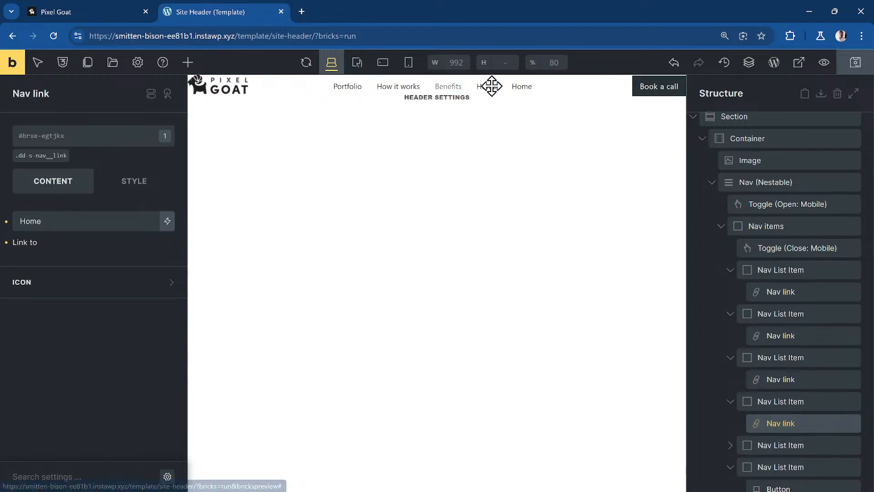
click(87, 221)
double_click(88, 221)
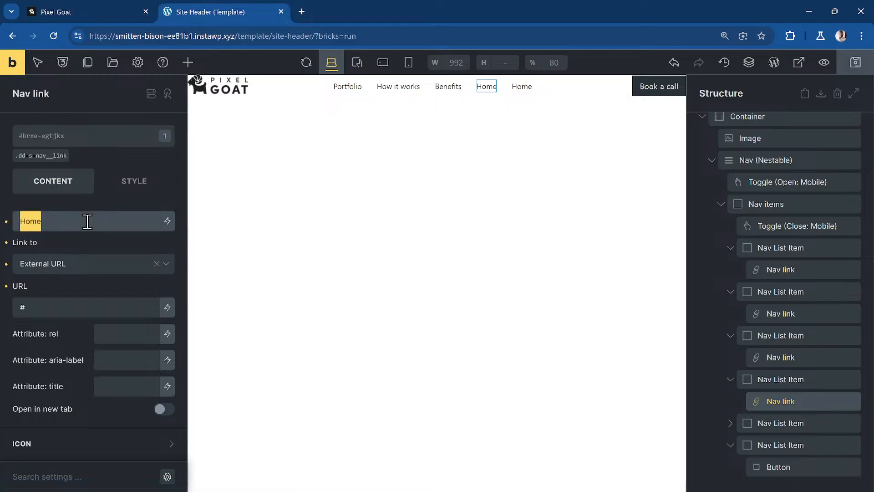
text(Pricing)
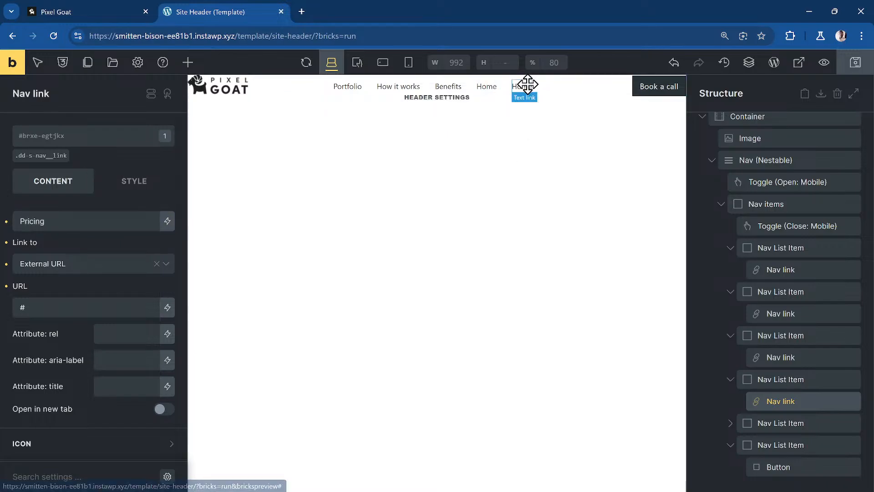
Set the fifth nav link's text to FAQ and save the header template
click(522, 86)
double_click(76, 223)
text(FAQ)
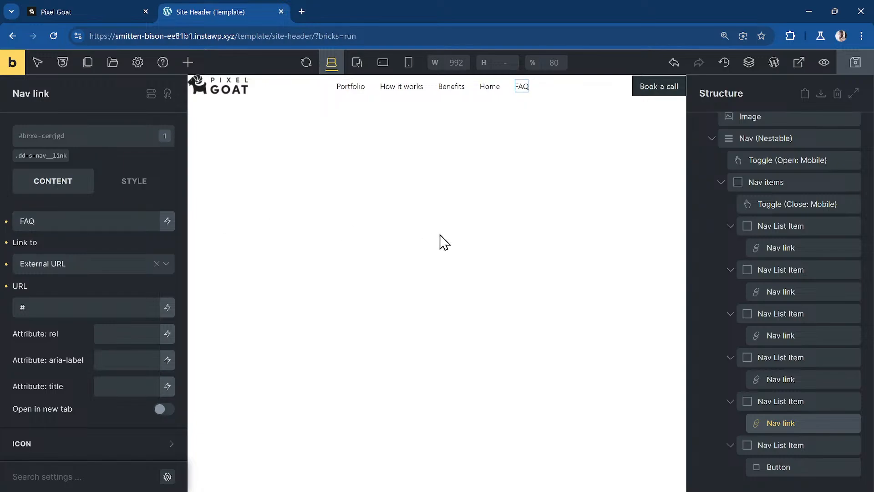
key(ctrl+s)
Sample the header background color on the reference Pixel Goat site with the color picker and copy its HEX value
click(70, 11)
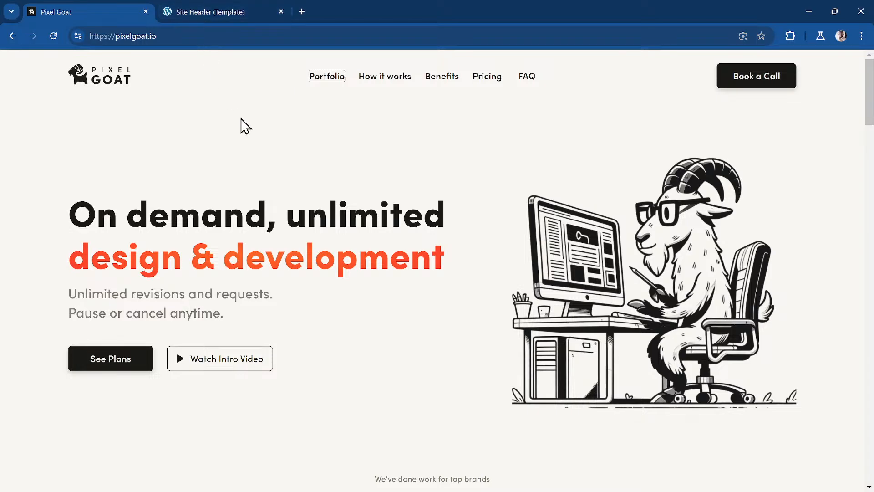
key(super+shift+c)
click(246, 57)
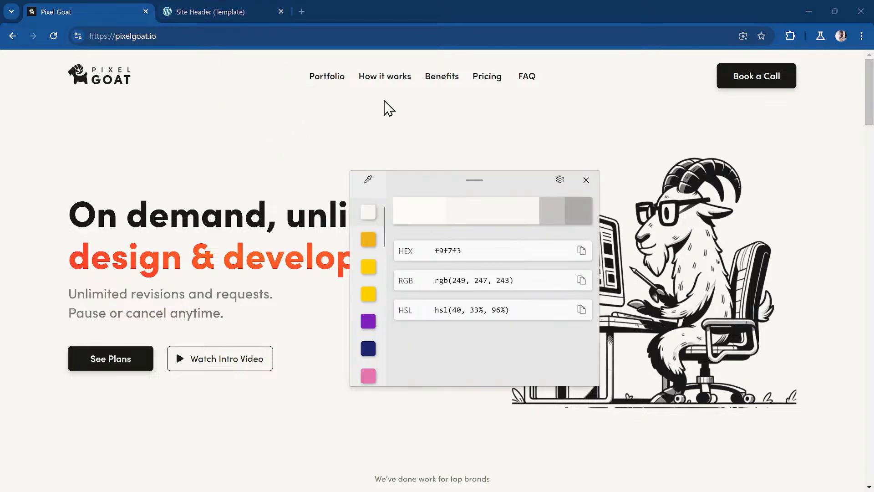
click(582, 251)
click(586, 181)
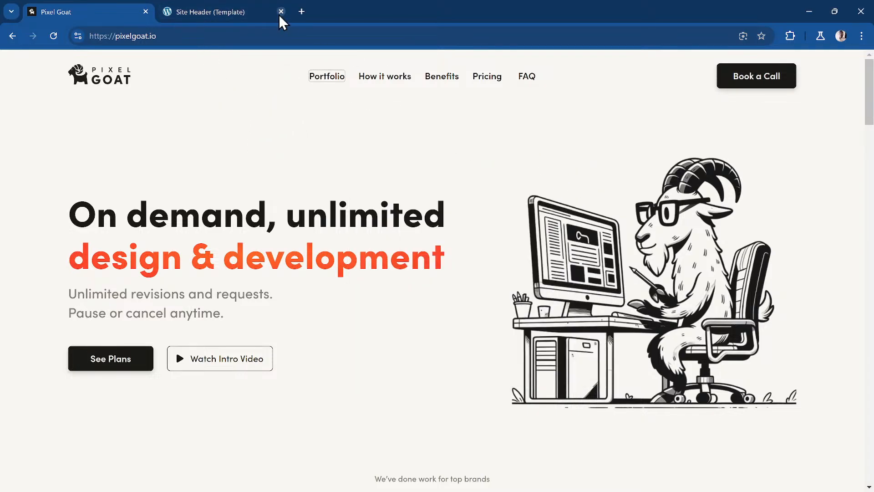
In the Site Header template, set the background color of the Section to the copied HEX value #f9f7f3
click(228, 12)
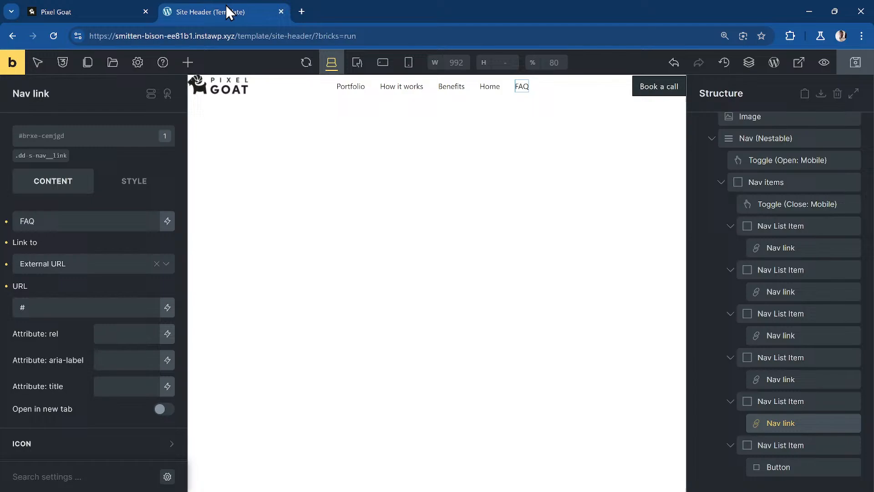
click(137, 72)
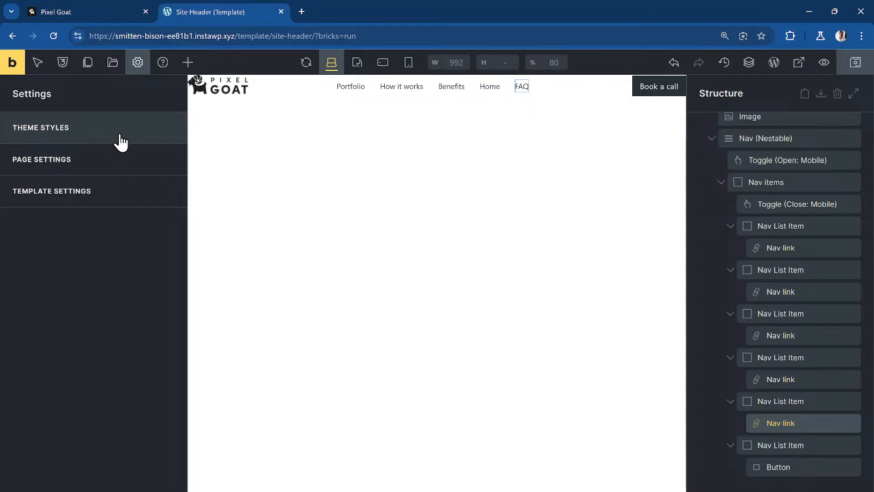
scroll(774, 118, up, 3)
click(769, 131)
scroll(769, 132, down, 2)
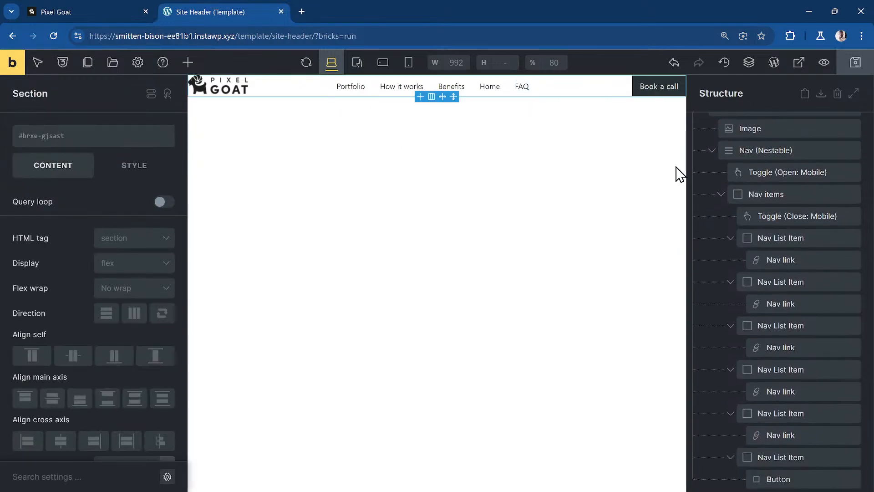
click(122, 171)
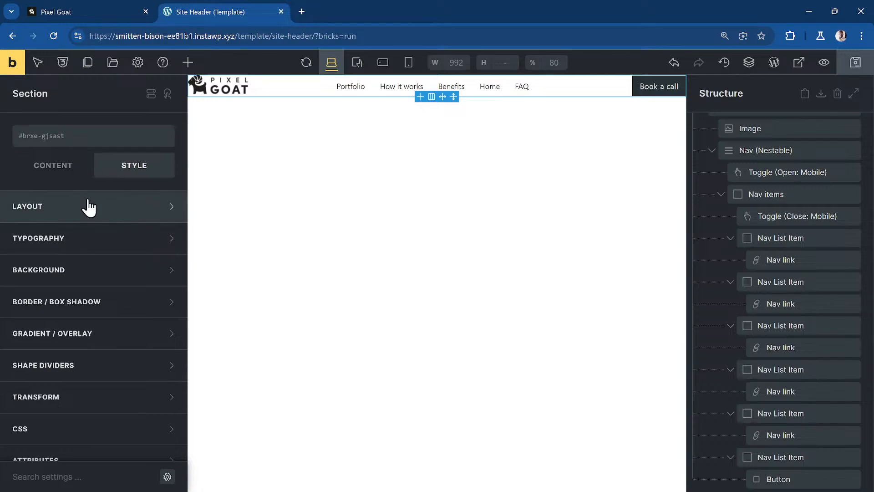
click(100, 266)
scroll(136, 253, down, 1)
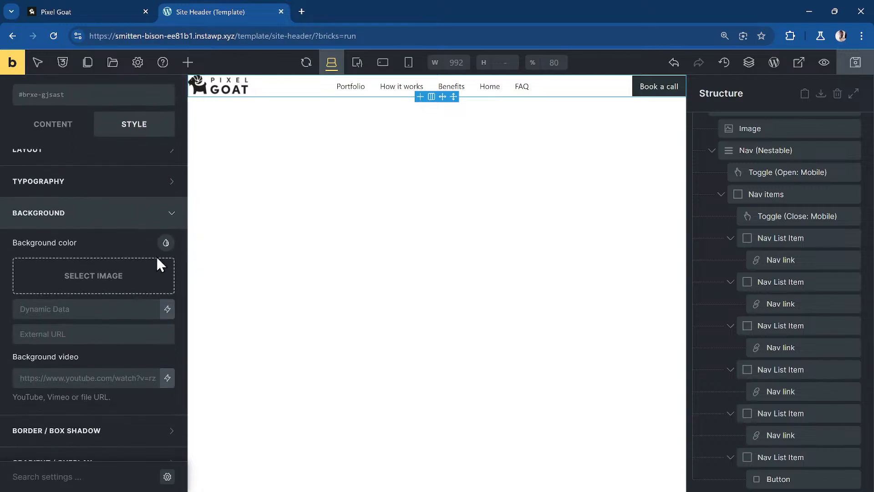
click(165, 242)
scroll(136, 322, up, 1)
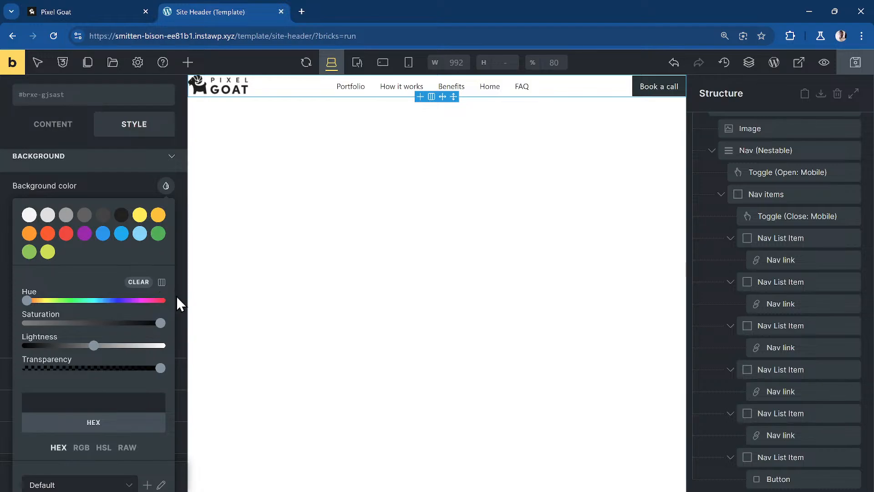
scroll(171, 326, up, 1)
scroll(85, 401, down, 3)
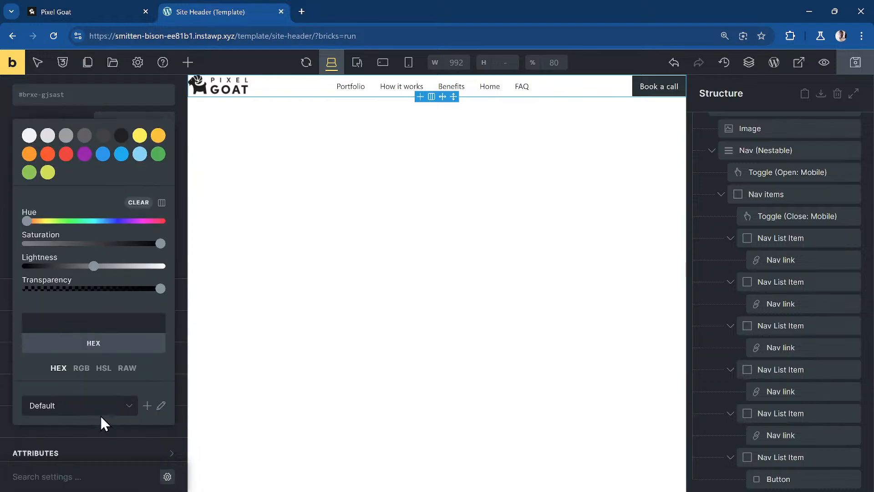
click(79, 306)
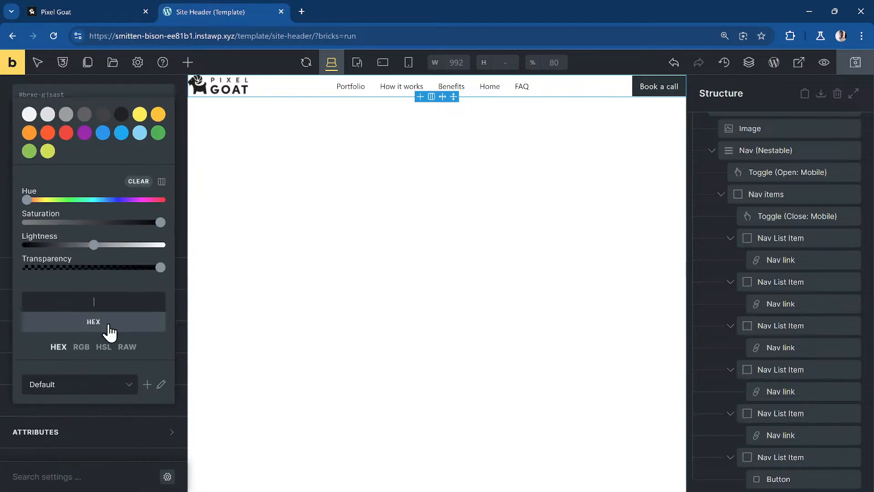
key(ctrl+v)
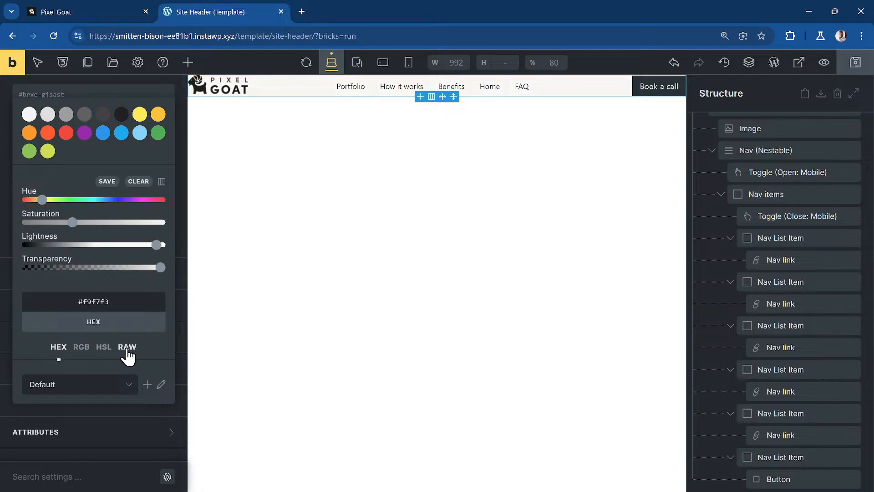
Set the Section background color's raw value to dd-clr-bg, save the template and add the color to the Default palette
click(127, 349)
click(107, 297)
text(dd-clr-bg)
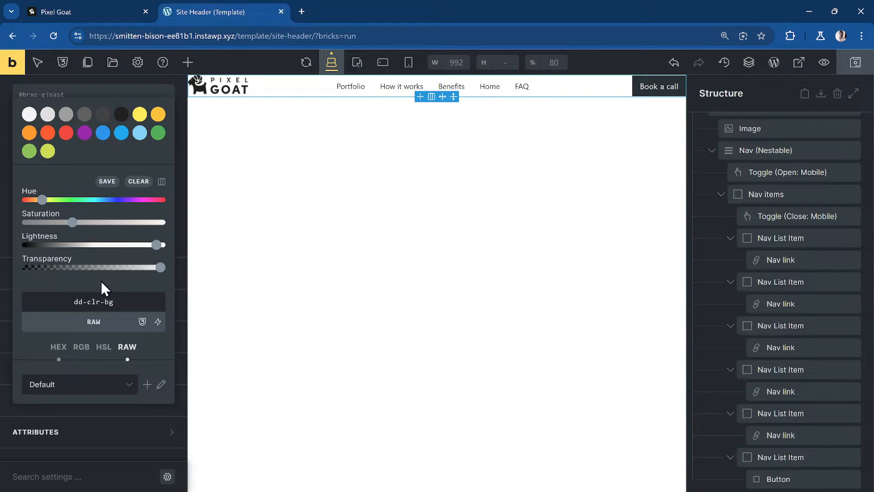
text(-primary)
triple_click(150, 301)
double_click(130, 302)
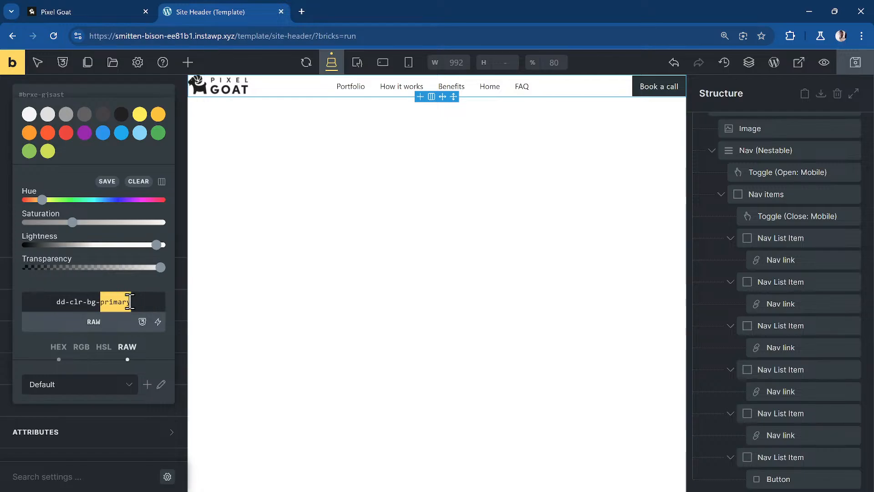
key(BackSpace)
key(BackSpace)
key(ctrl+a)
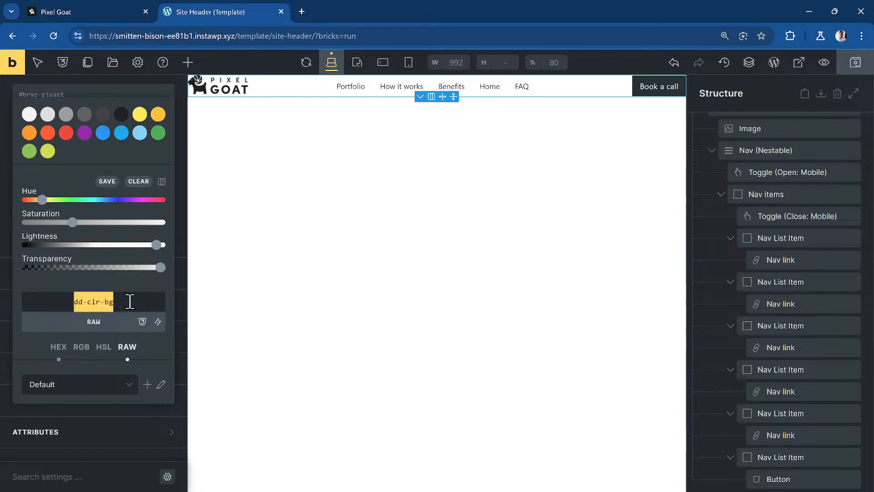
click(165, 359)
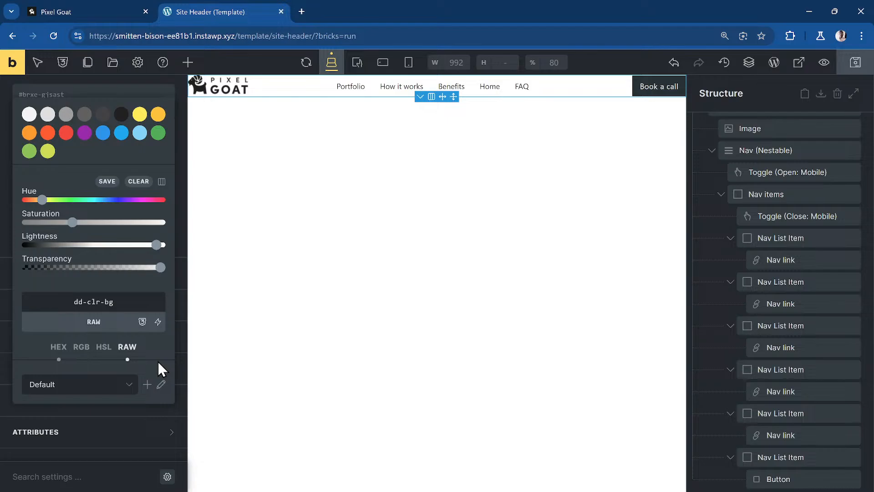
key(ctrl+s)
click(110, 182)
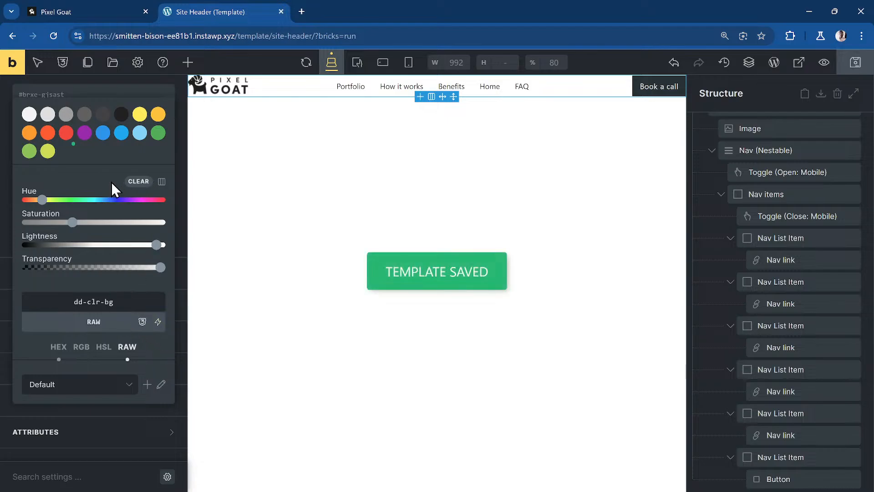
Replace the color's raw value with var(--dd-clr-bg), add it to the Default palette and save the template
triple_click(91, 301)
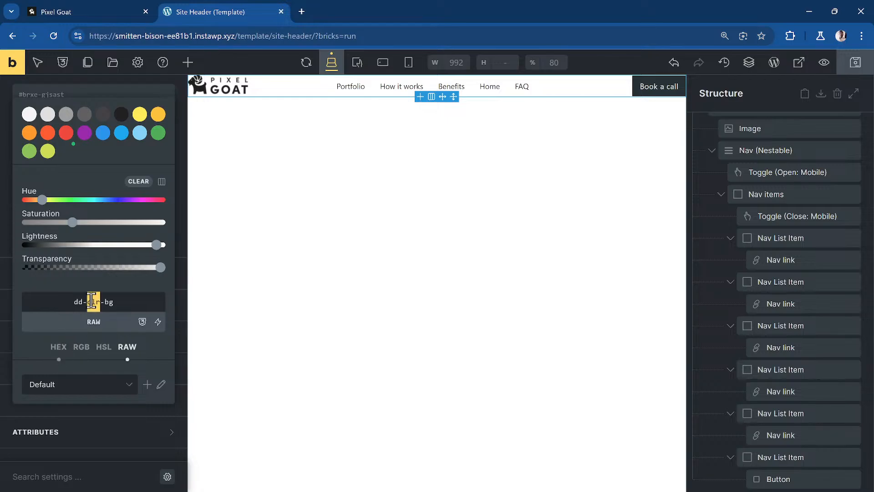
text(ar(--d)
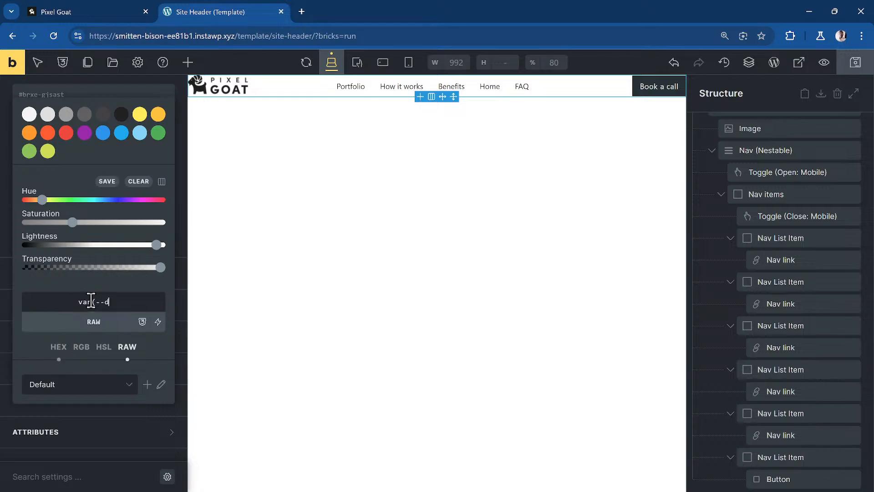
text(ar(--dd-clr-bg))
click(108, 183)
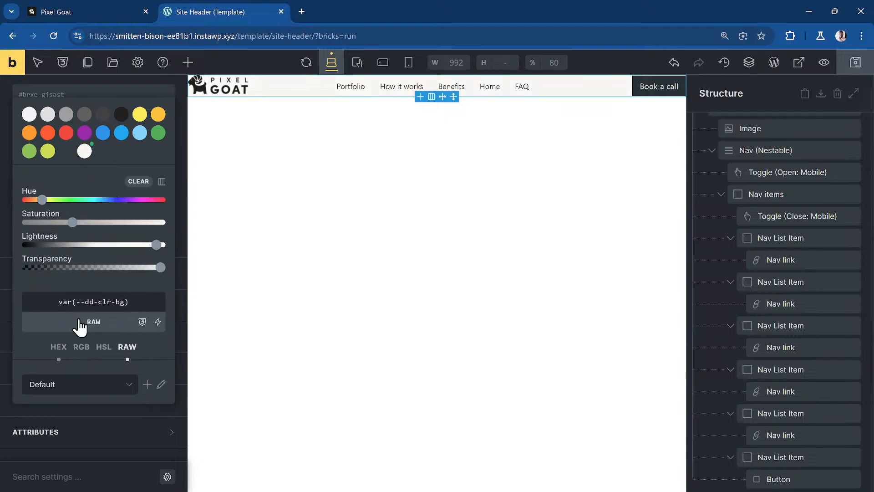
click(59, 348)
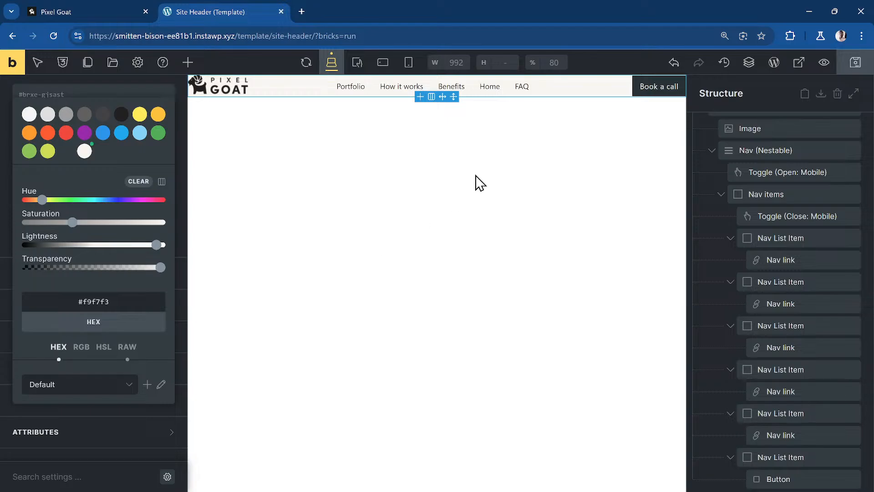
key(ctrl+s)
scroll(781, 165, up, 2)
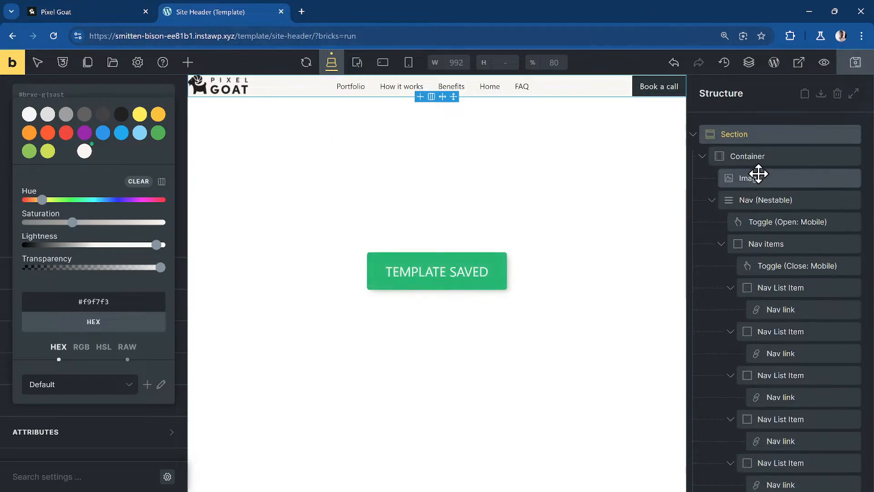
click(755, 157)
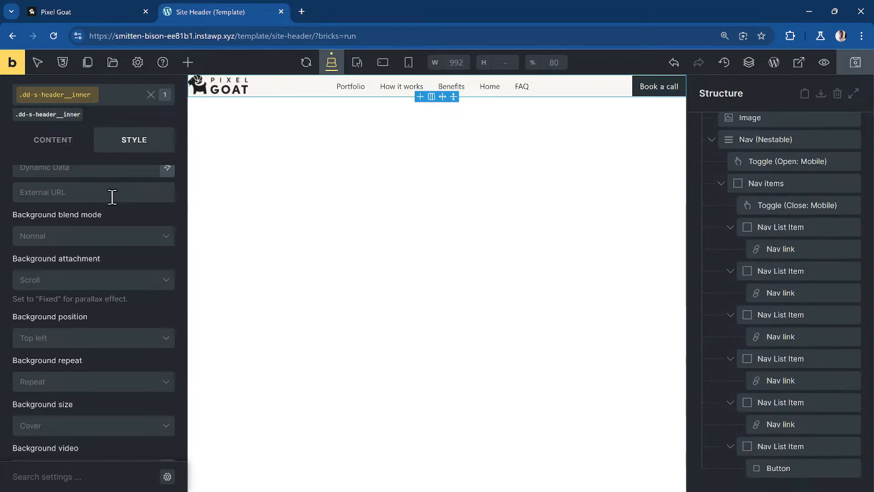
scroll(112, 196, up, 5)
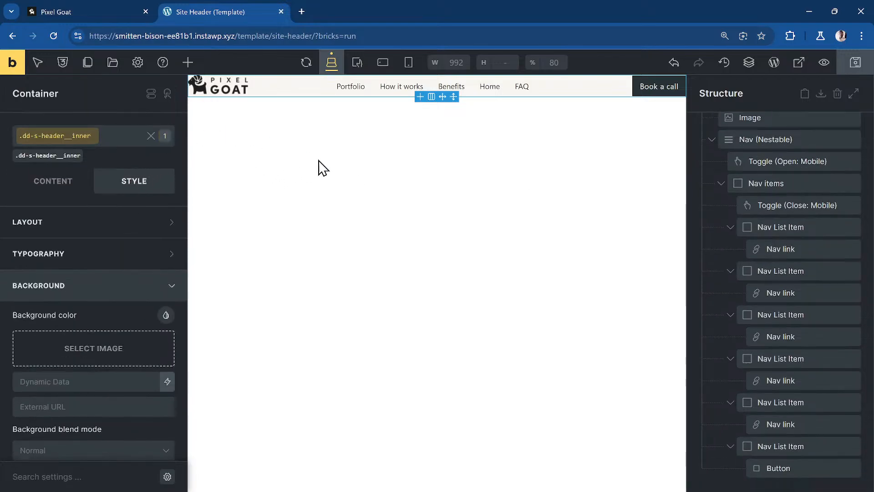
click(138, 62)
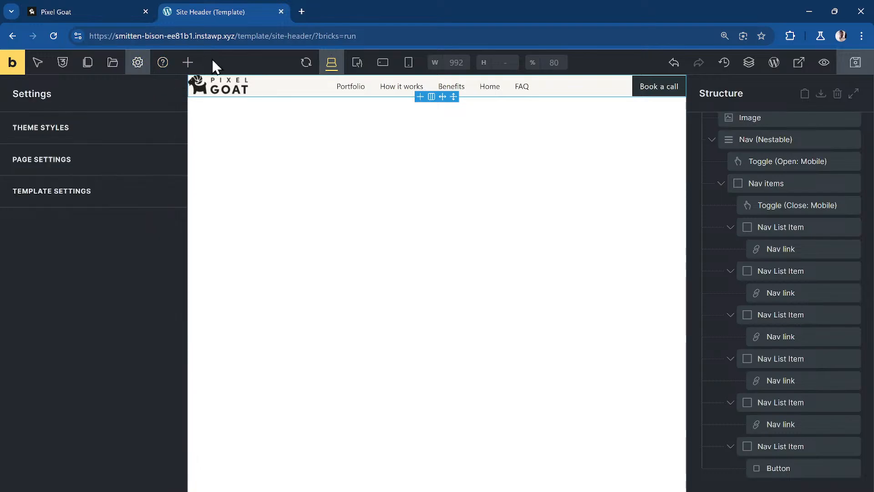
Paste the copied --dd CSS definitions into the global variables import and remove the blank line before --dd-grid-gap
click(62, 64)
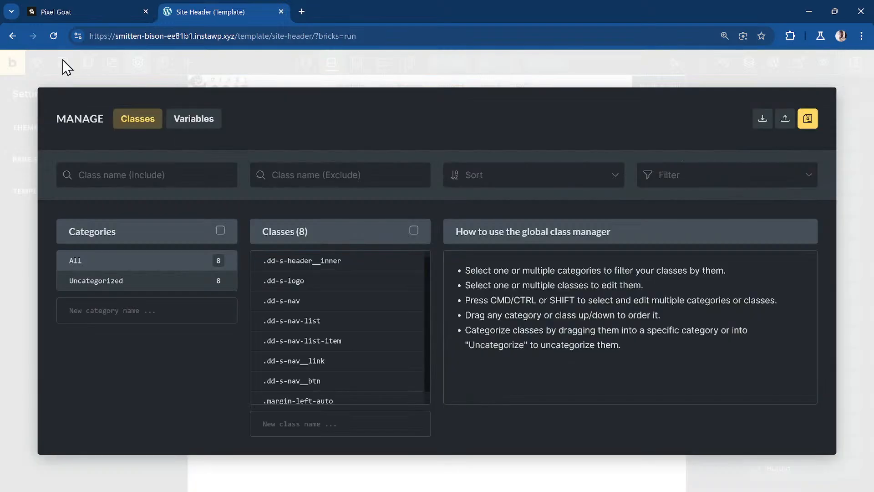
click(195, 123)
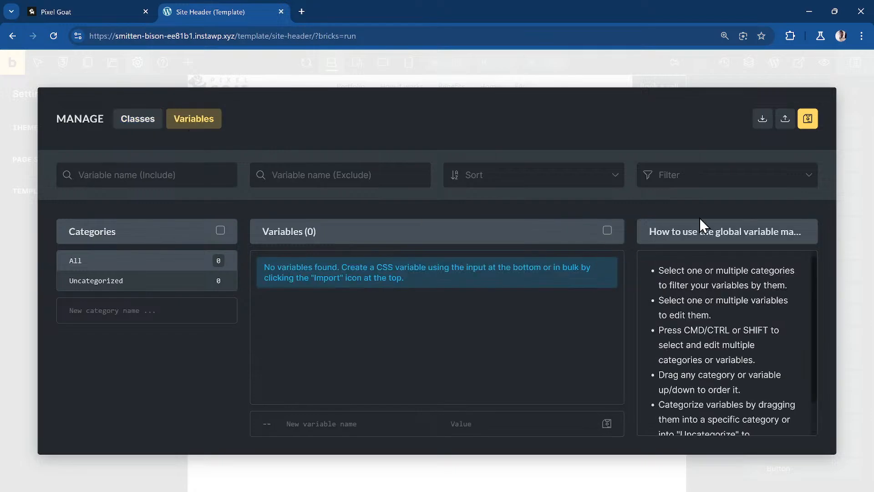
click(762, 120)
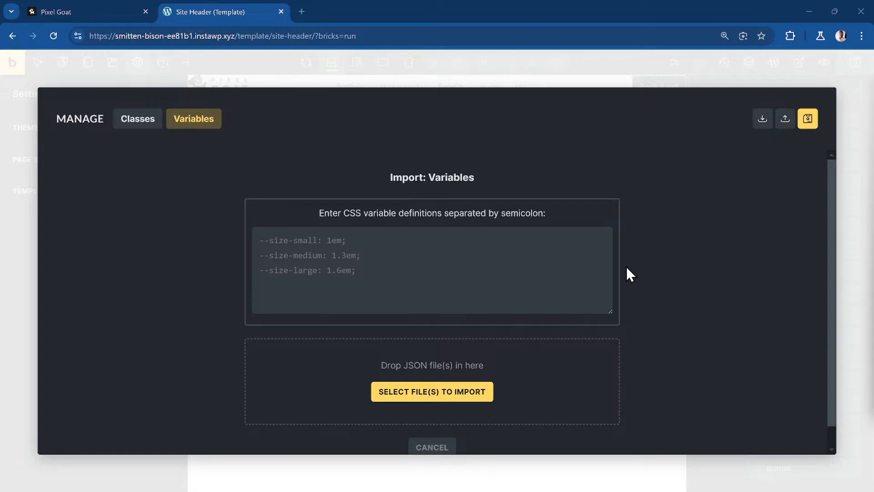
click(476, 259)
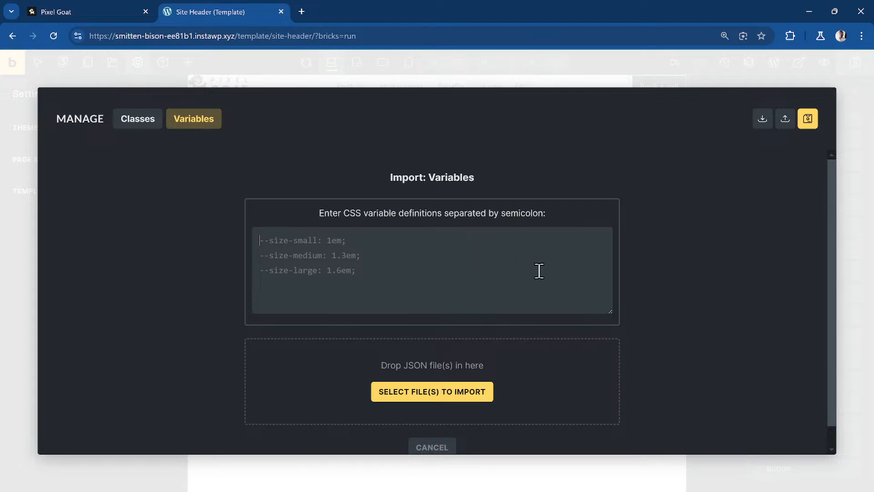
key(ctrl+v)
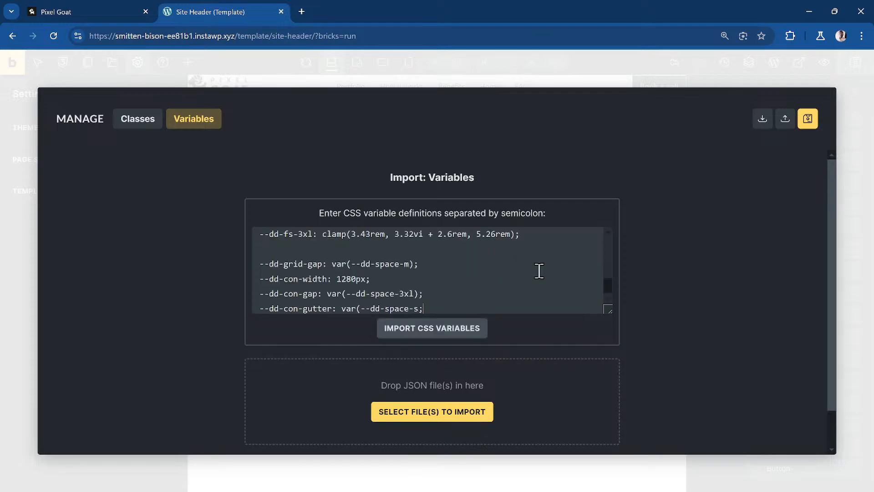
click(415, 248)
key(BackSpace)
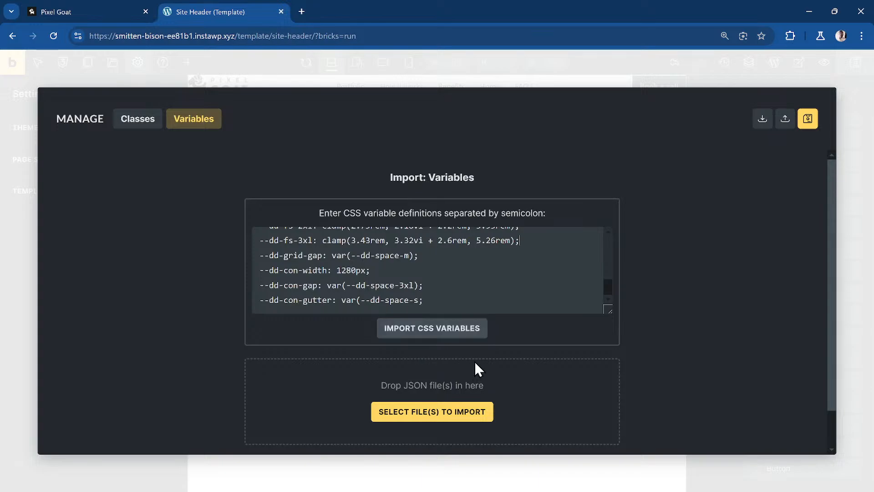
Import the pasted CSS variables, save them and close the global variable manager
click(464, 333)
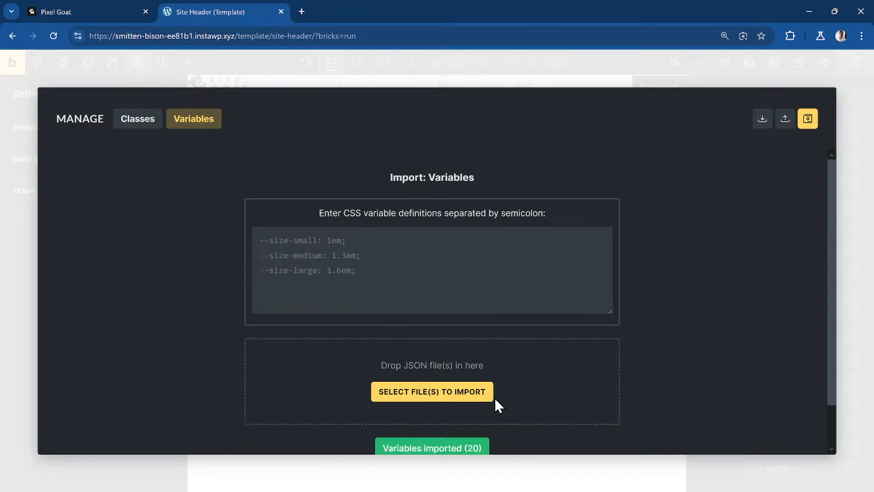
click(807, 118)
click(22, 235)
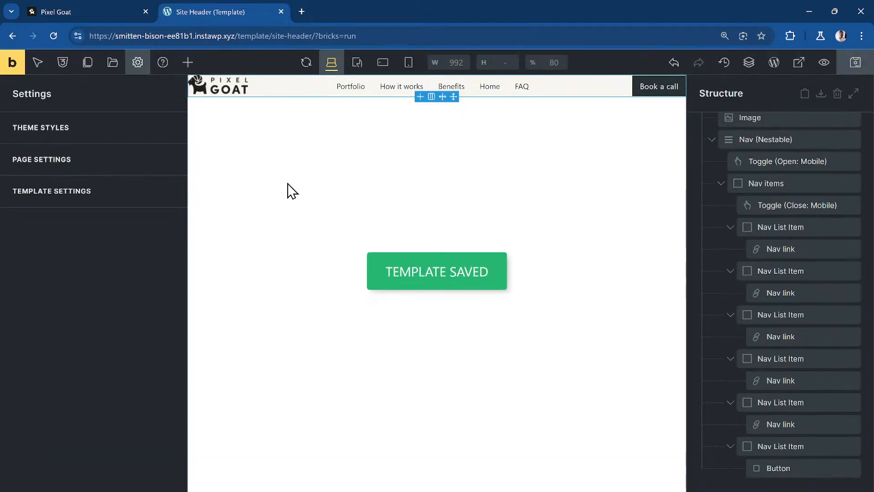
Create a new theme style named Main
scroll(850, 170, up, 3)
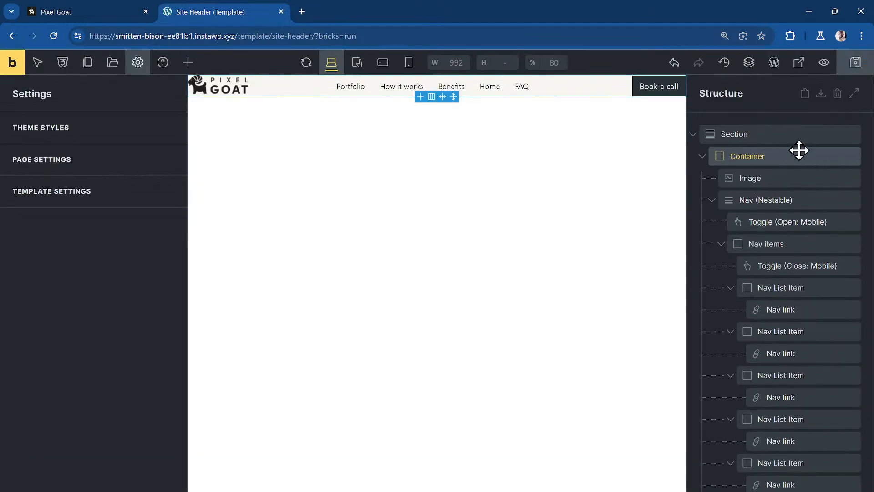
click(732, 139)
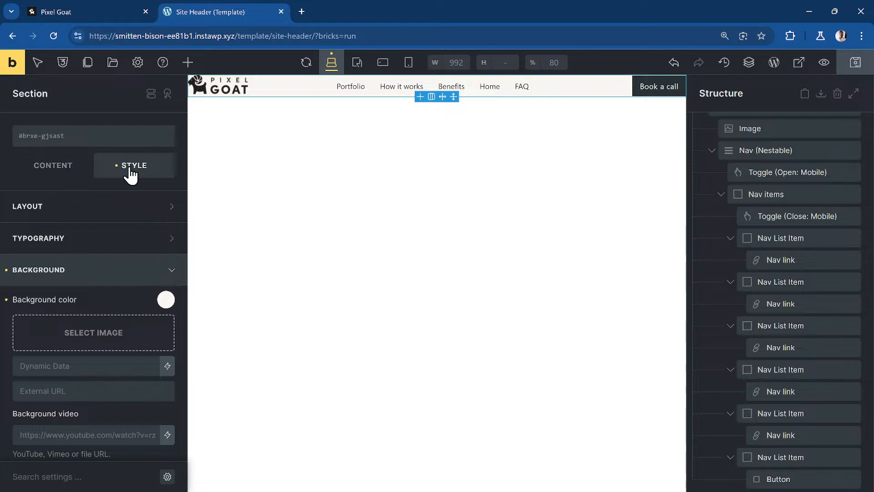
click(138, 64)
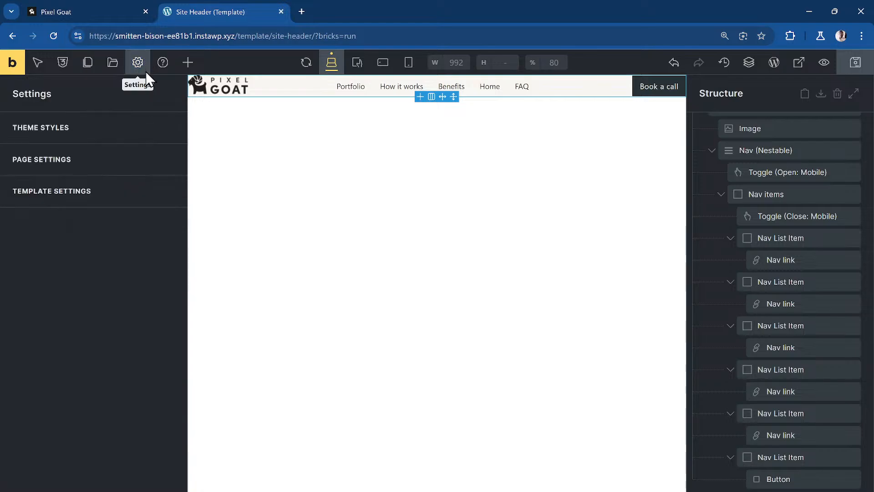
click(94, 132)
click(166, 178)
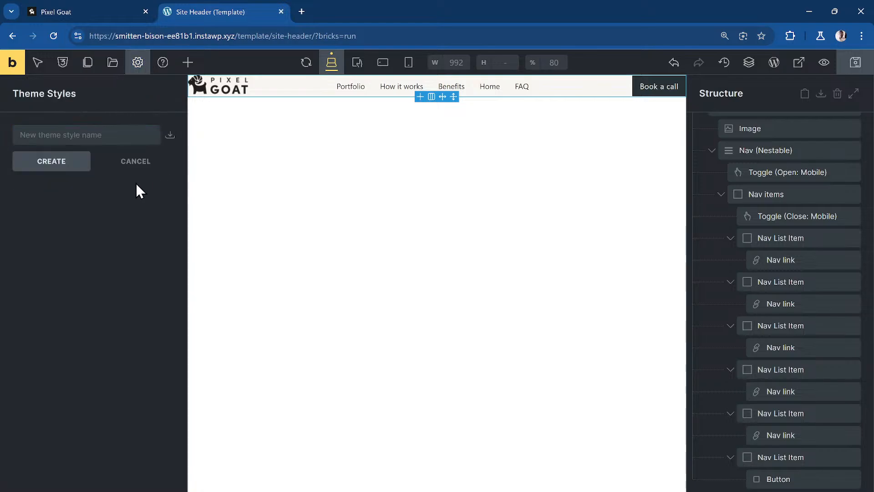
click(90, 136)
text(Main)
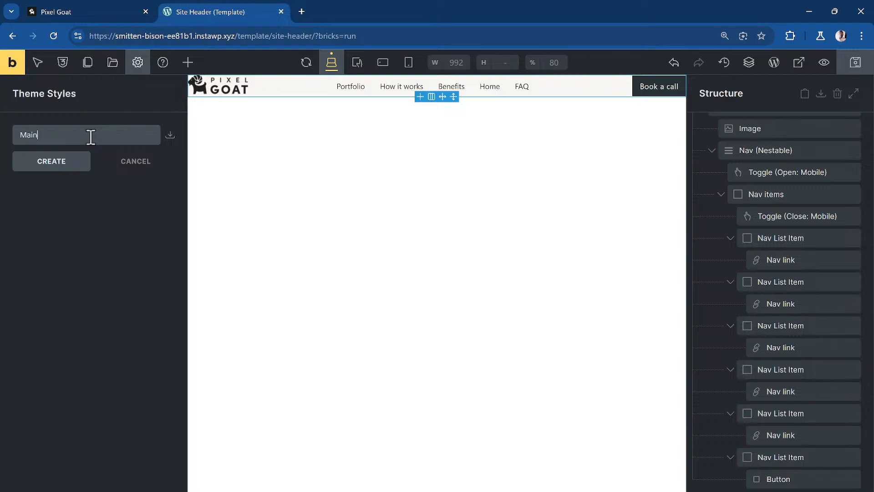
click(65, 169)
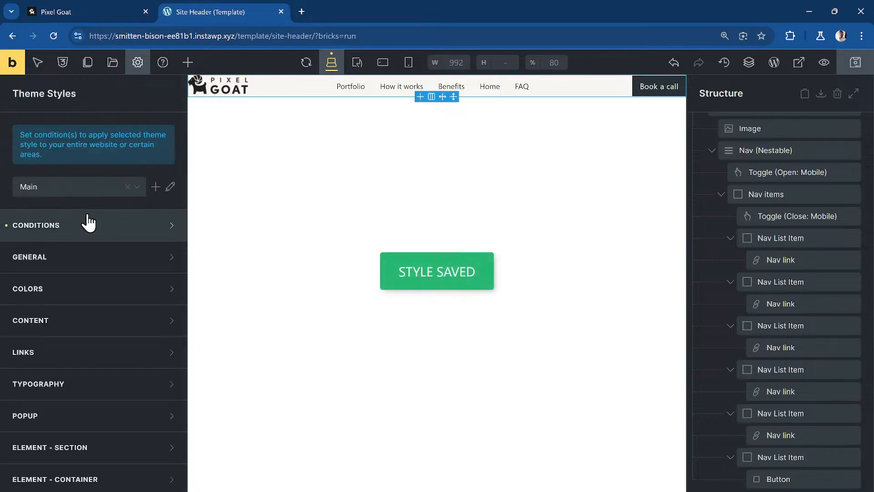
In the Main theme style's Section element settings, set the left and right padding to var(--dd-con-gutter)
scroll(84, 259, down, 3)
scroll(97, 293, down, 2)
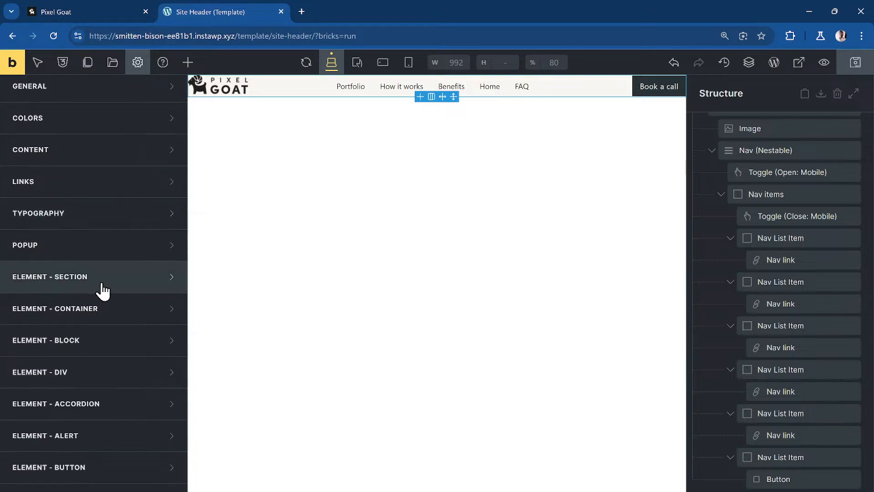
click(162, 279)
scroll(155, 280, down, 4)
scroll(123, 271, down, 3)
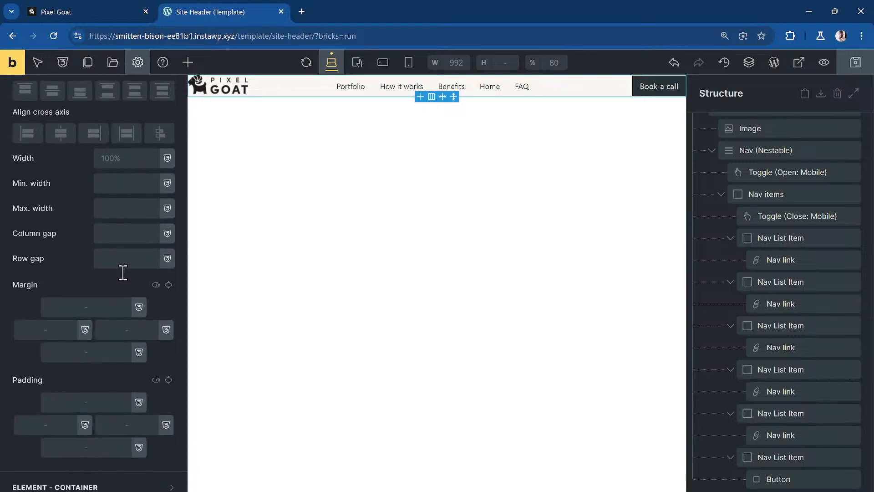
click(55, 431)
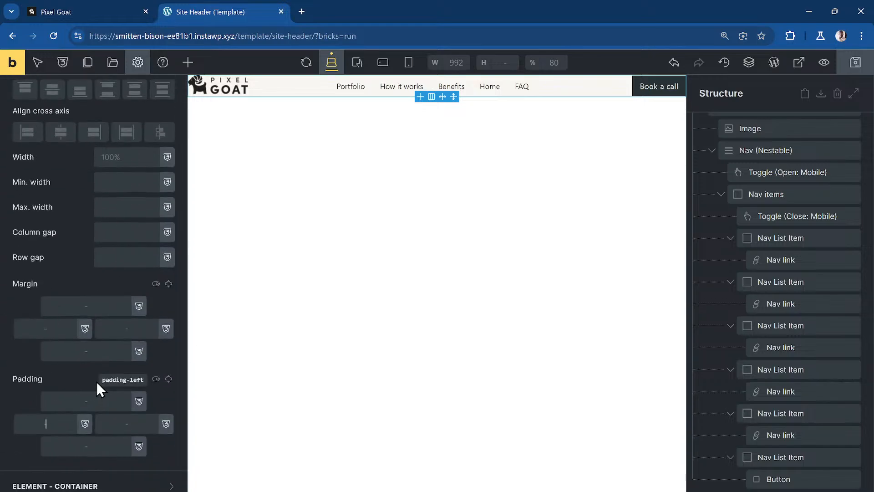
scroll(97, 382, down, 3)
text(var(--dd-c)
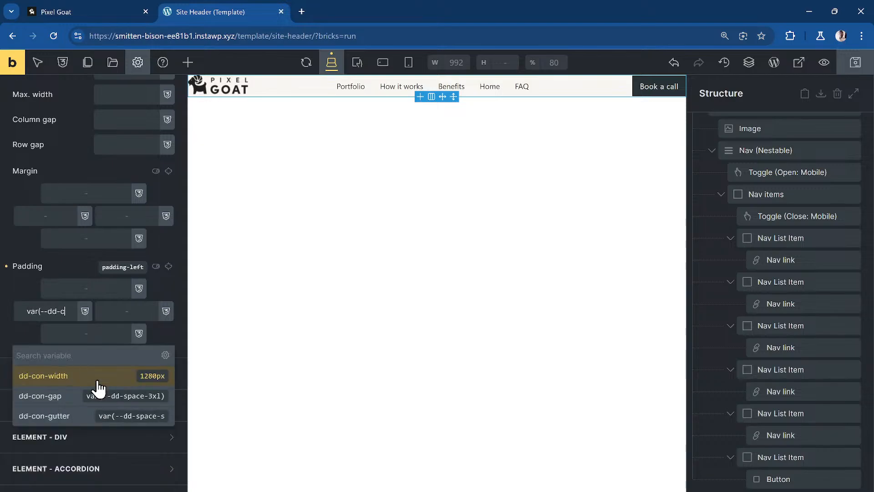
text(on-gutter))
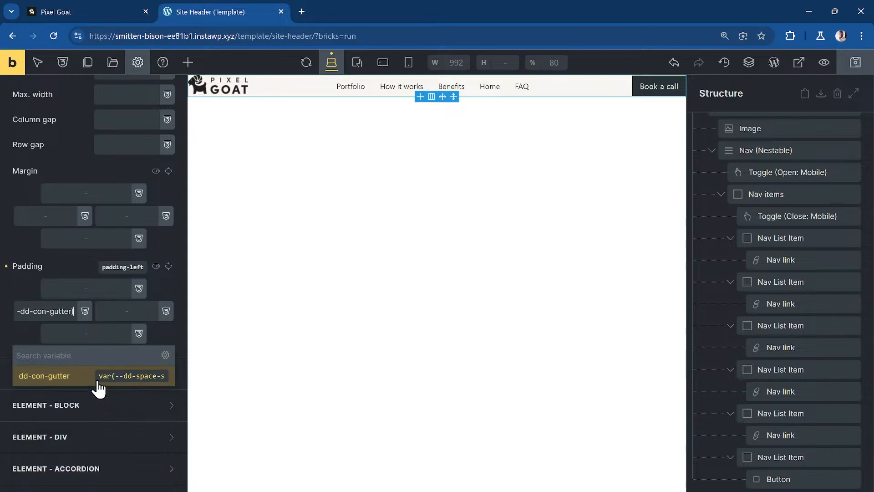
click(126, 313)
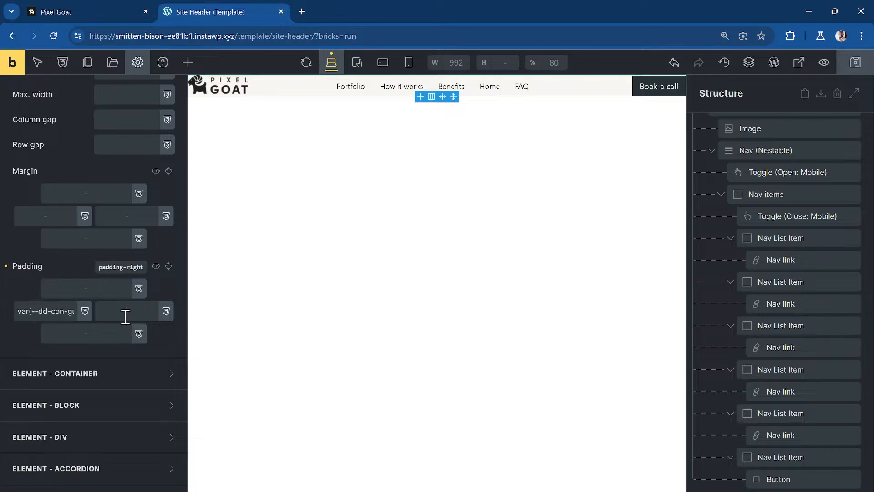
text(var(--dd-con-gutter))
Set the theme style's top padding for Section elements to var(--dd-con-gap)
click(90, 288)
text(var(--dd-con-)
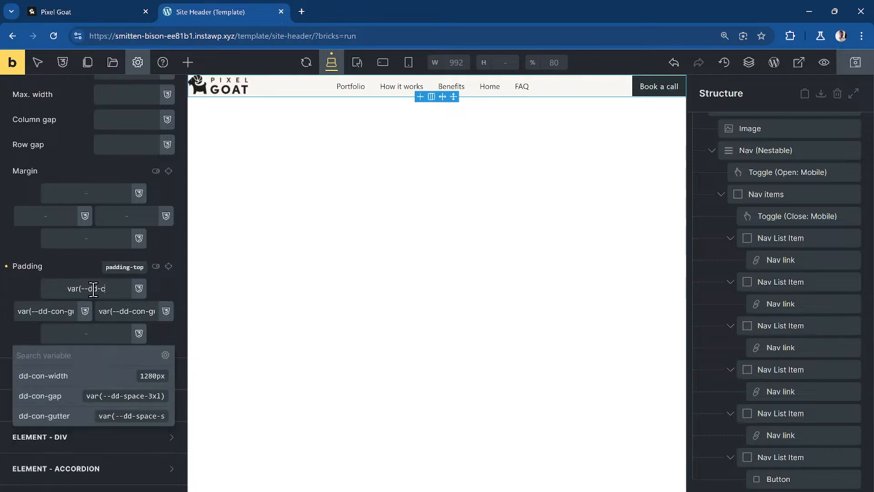
text(gu)
key(BackSpace)
key(BackSpace)
text(gap))
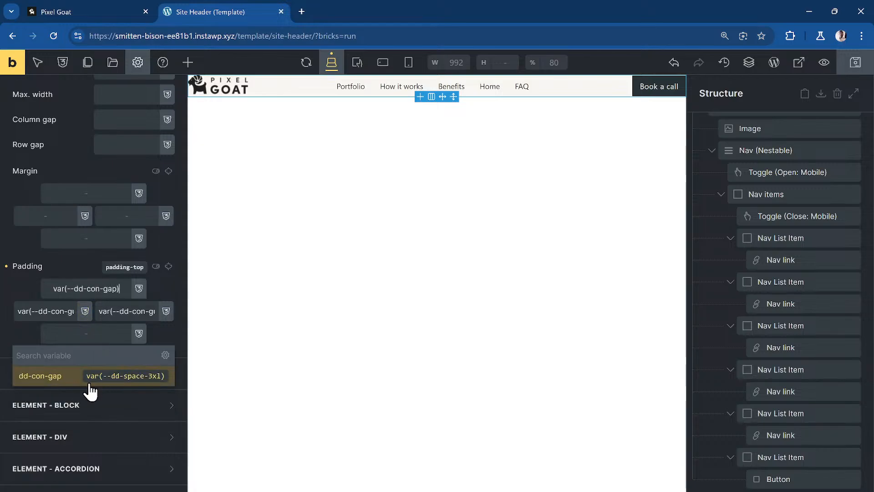
Set the theme style's bottom padding for Section elements to var(--dd-con-gap) and save the template
click(87, 384)
click(101, 290)
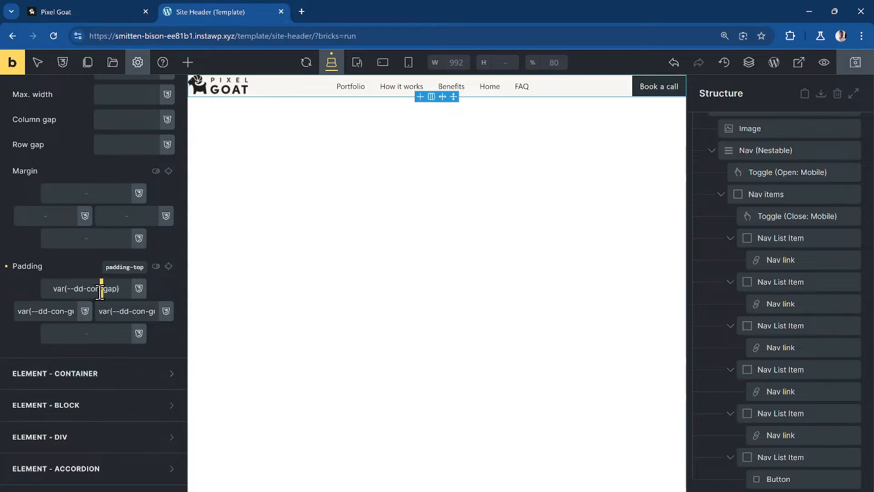
click(89, 331)
text(var(--dd-con-gap))
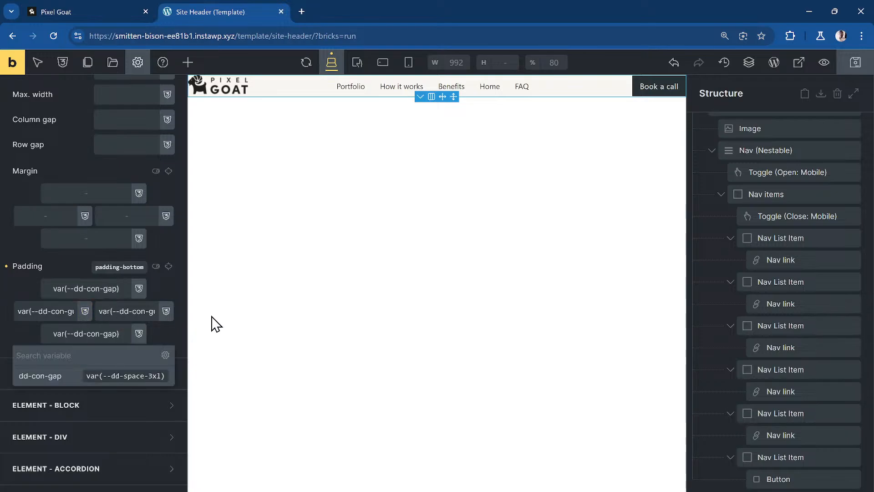
key(ctrl+s)
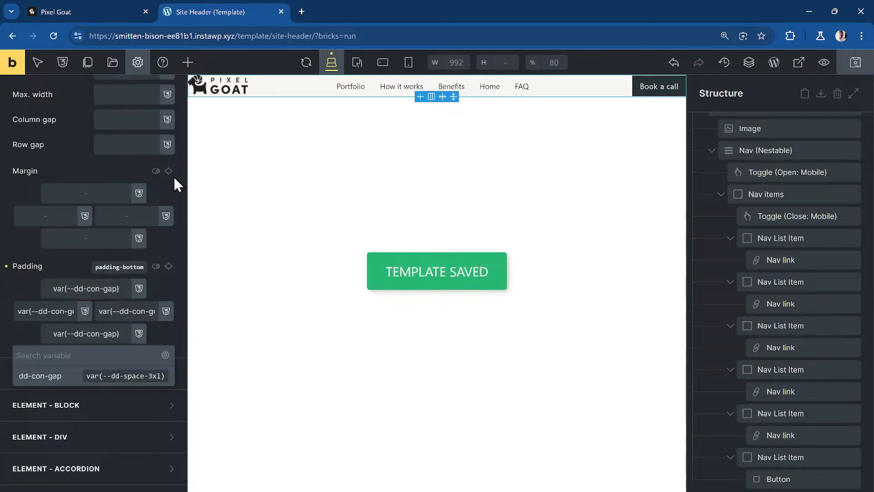
In the Main theme style's typography settings, set the HTML font size to 100% and save the template
scroll(174, 192, up, 3)
scroll(101, 177, up, 5)
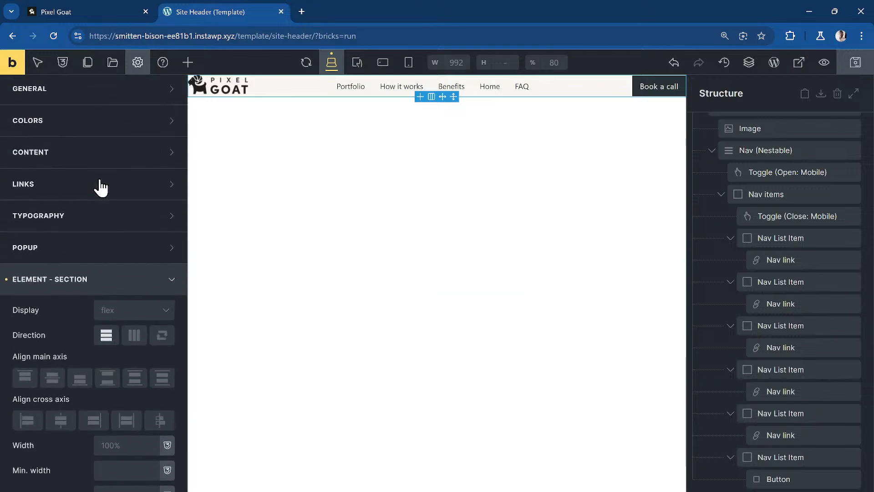
scroll(100, 179, down, 8)
scroll(122, 220, up, 6)
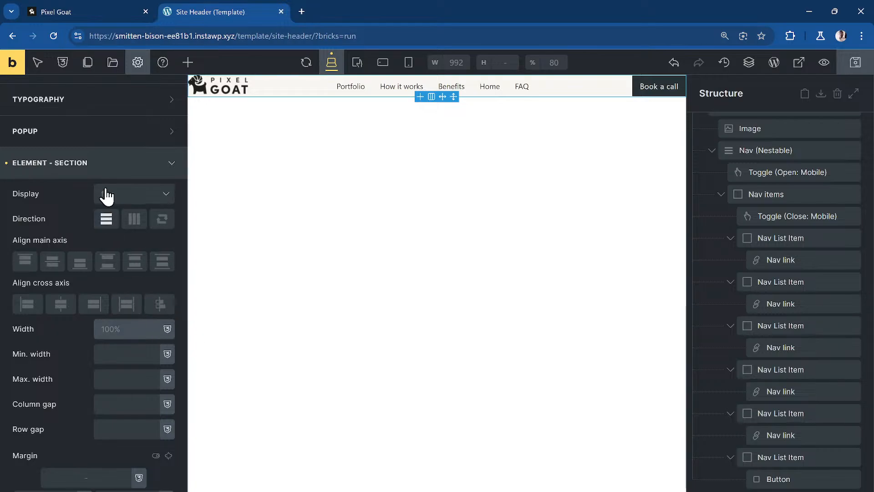
click(98, 164)
scroll(115, 202, up, 3)
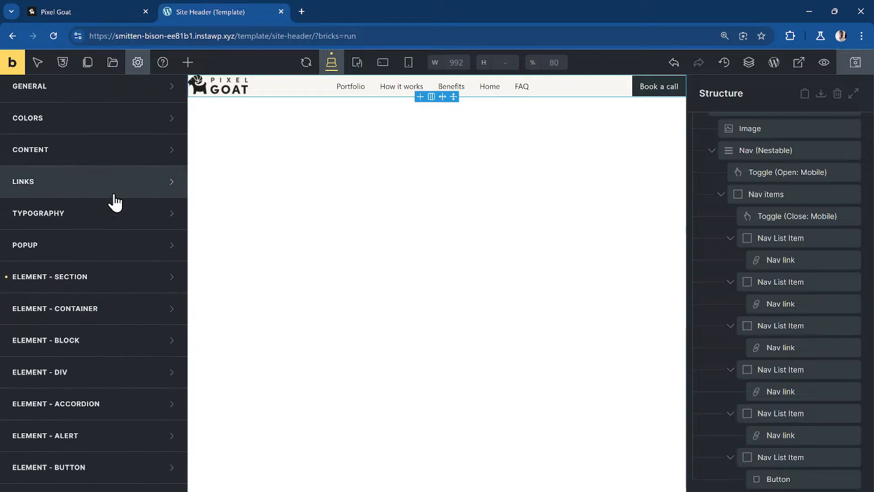
click(105, 212)
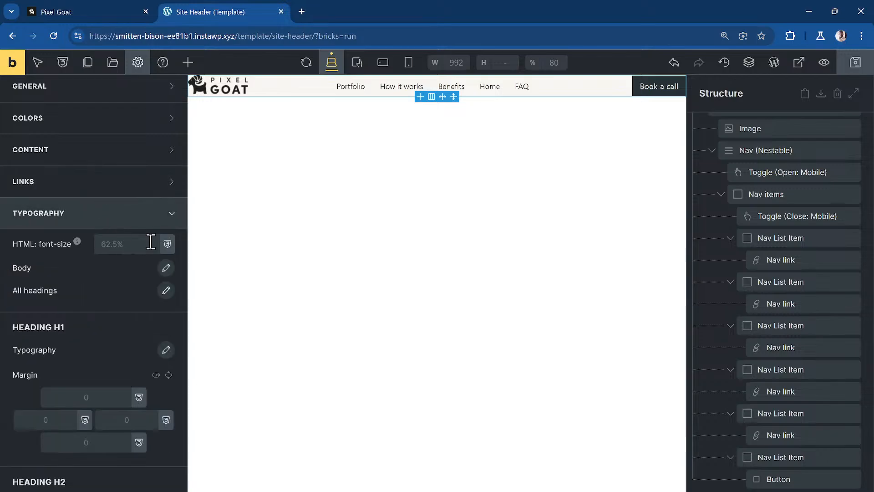
click(131, 243)
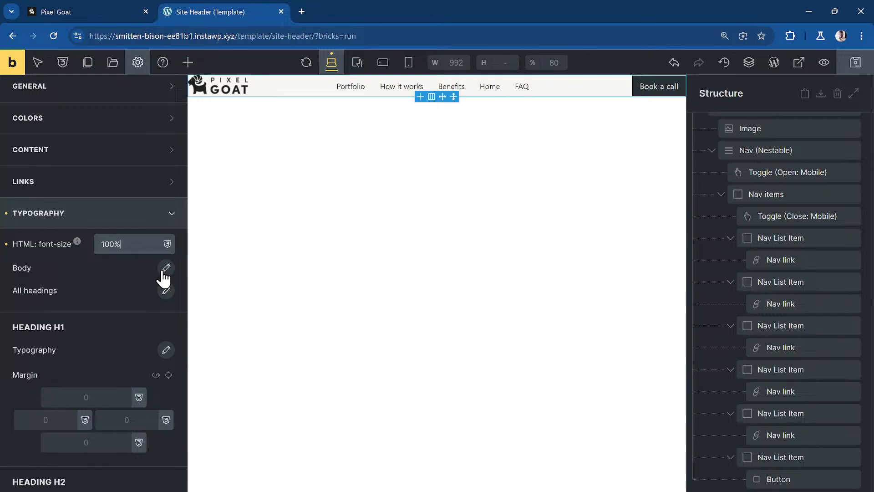
key(ctrl+s)
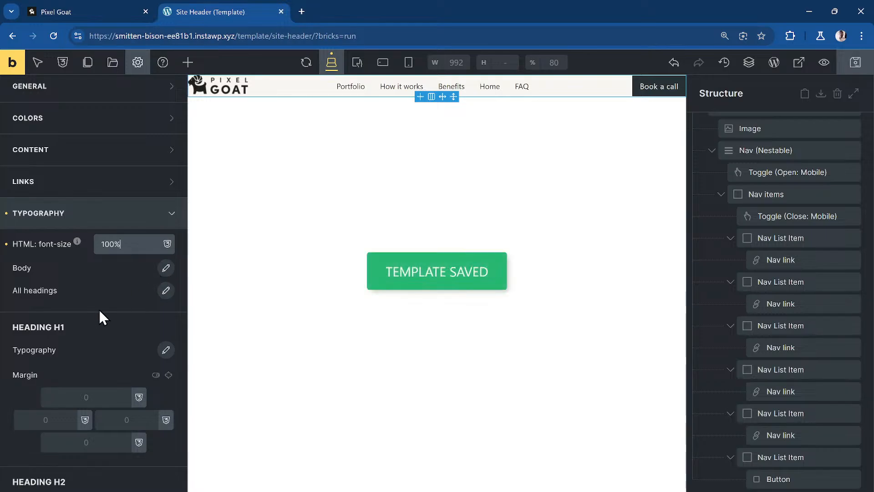
scroll(98, 308, down, 3)
scroll(99, 309, up, 3)
click(84, 215)
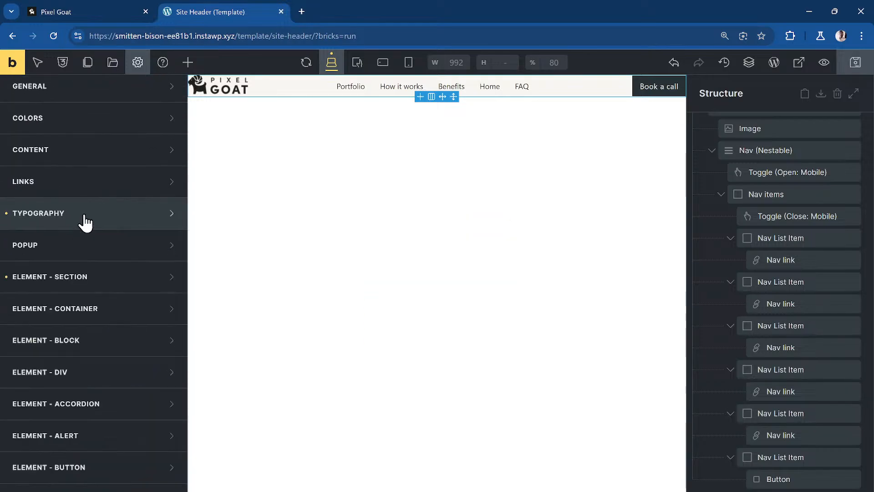
click(103, 220)
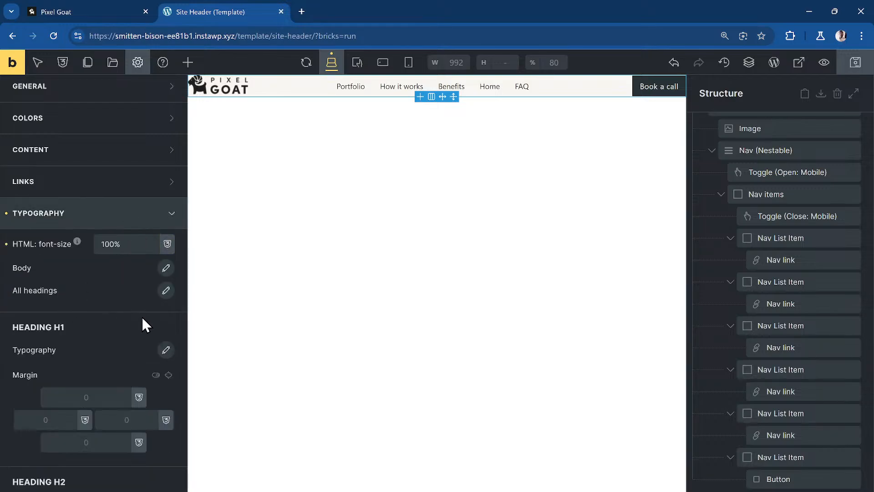
Set the theme style's Heading H1 font size to var(--dd-fs-2xl) and save the template
click(166, 349)
scroll(151, 336, down, 4)
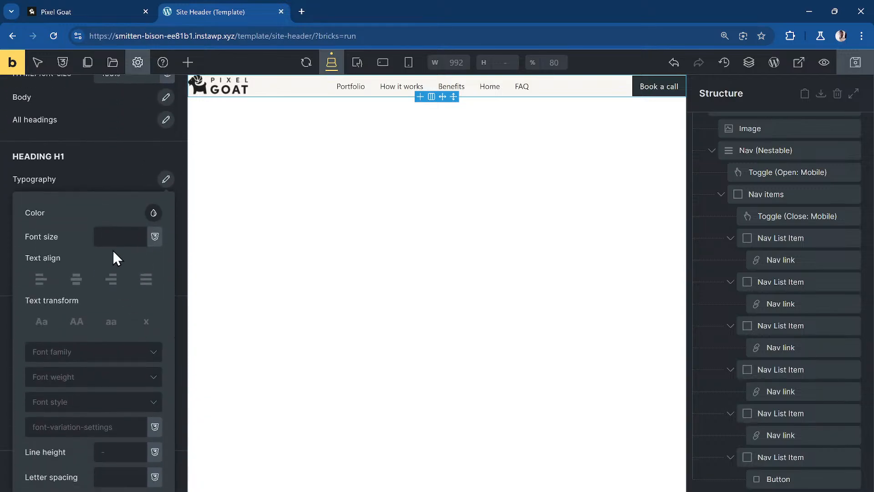
click(127, 230)
text(var(--fs)
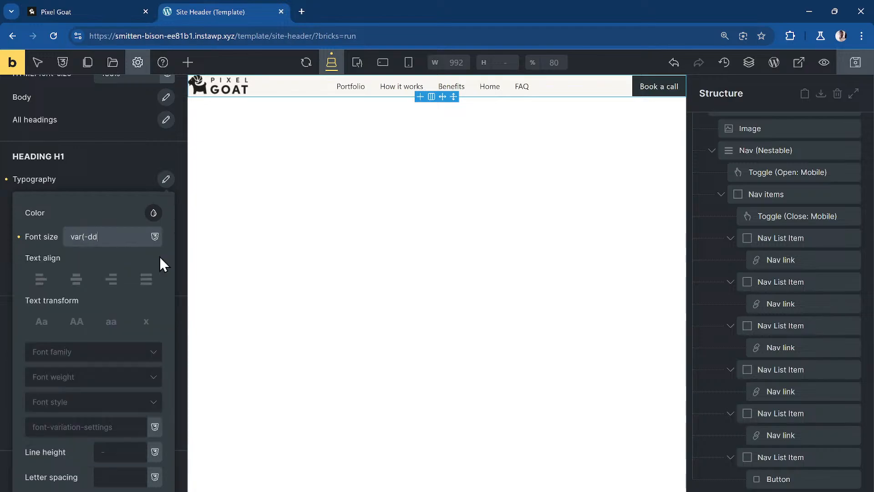
key(BackSpace)
key(BackSpace)
text(dd-)
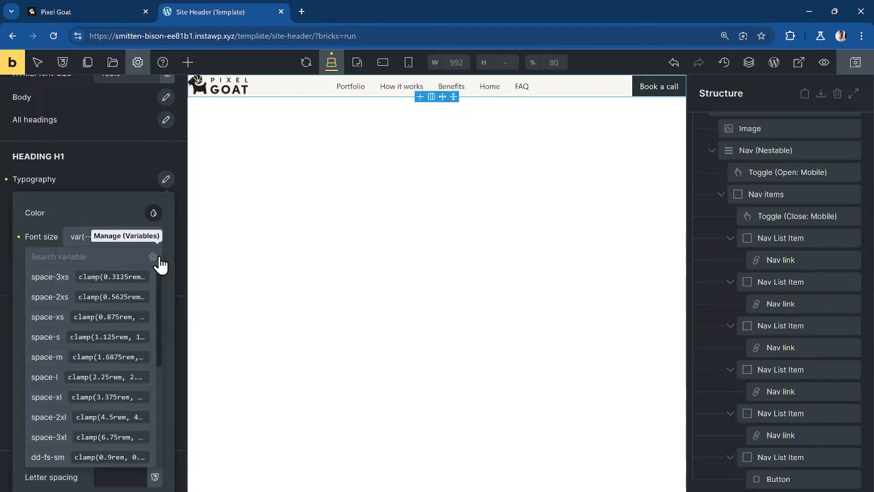
text(clr)
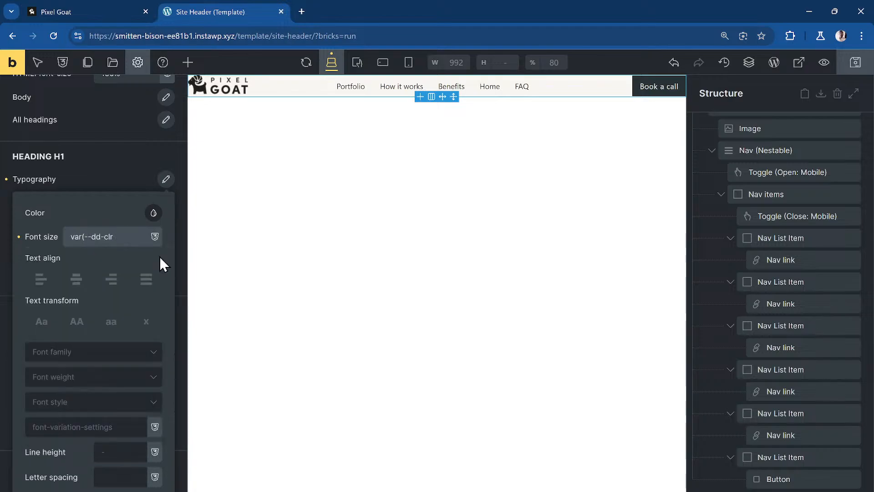
key(BackSpace)
key(BackSpace)
key(BackSpace)
text(fs)
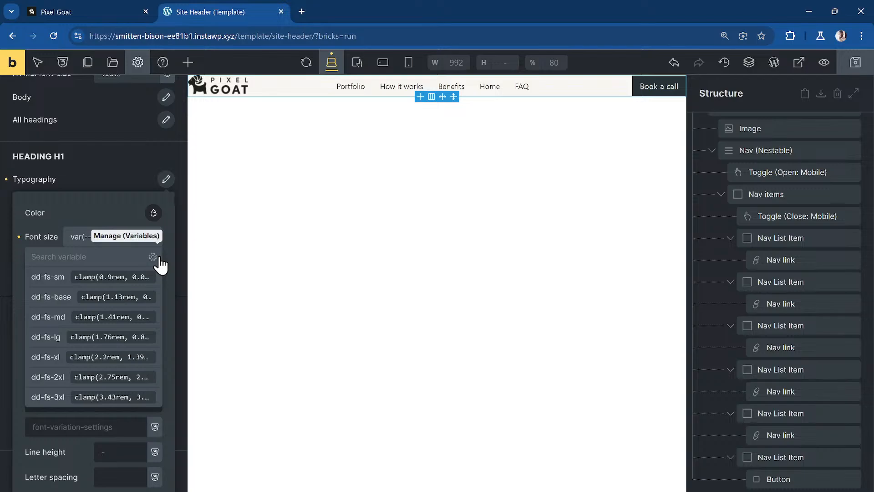
text(-2xl)
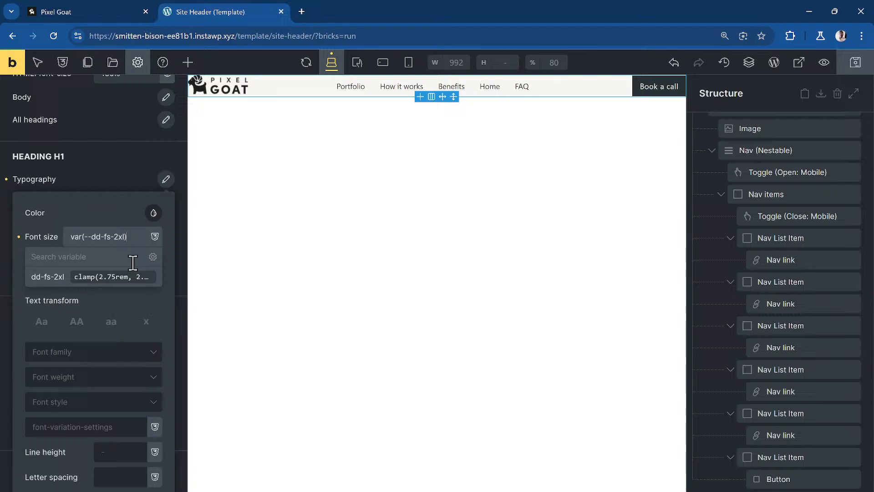
click(94, 276)
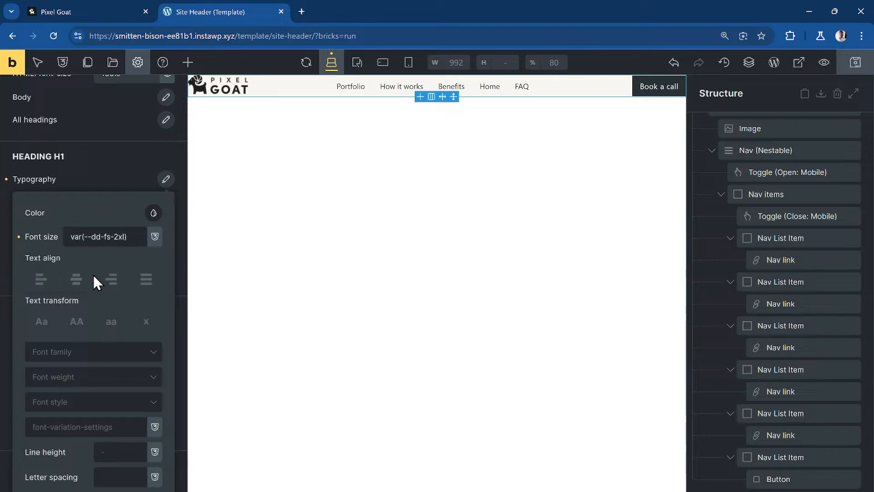
key(ctrl+s)
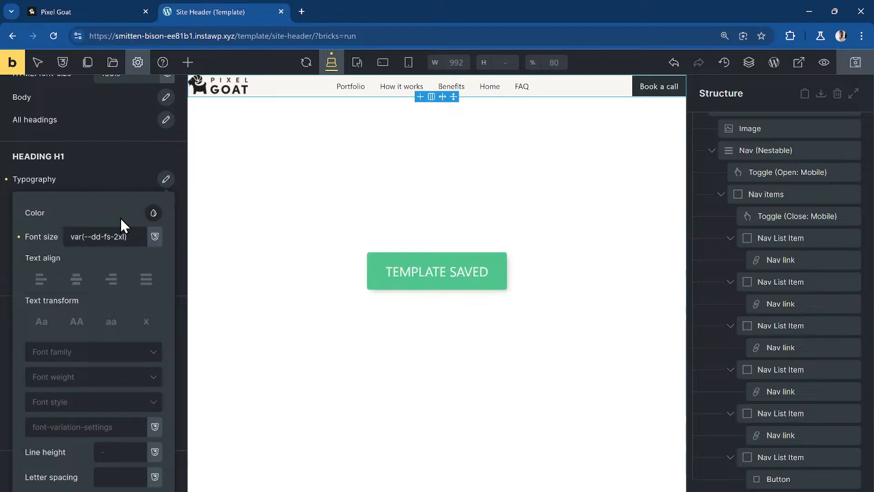
click(116, 181)
Set the theme style's Body font size to var(--dd-fs-base) and save the template
scroll(98, 273, up, 4)
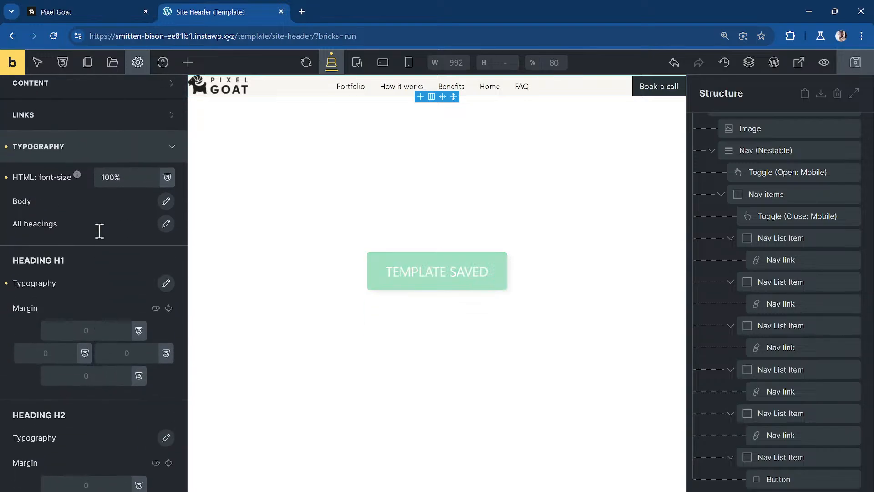
click(166, 269)
scroll(132, 291, down, 3)
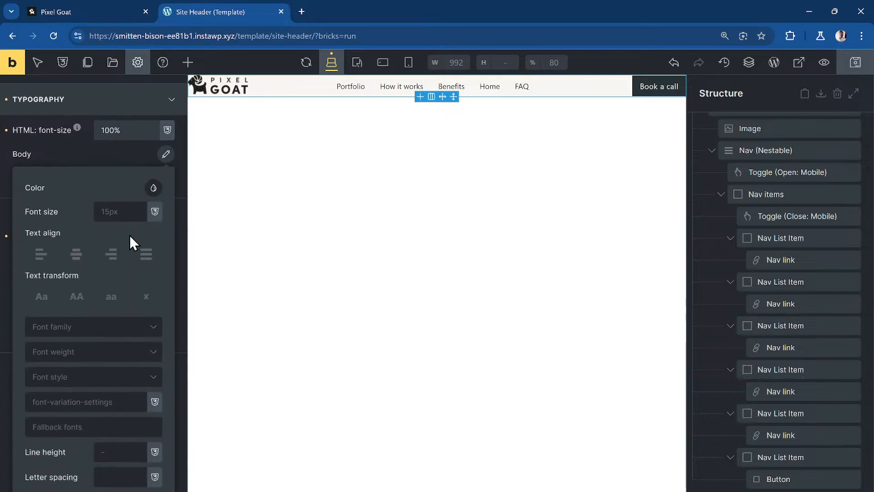
click(127, 218)
text(var(--dd-fs-base)
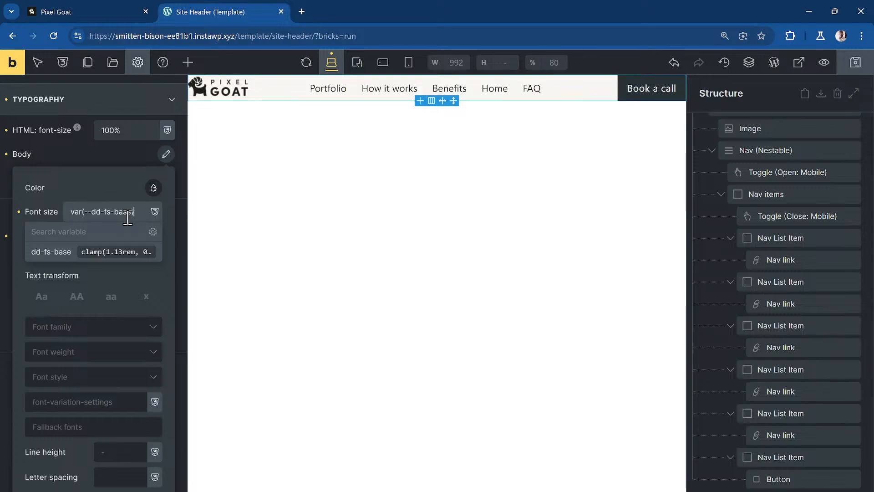
click(91, 253)
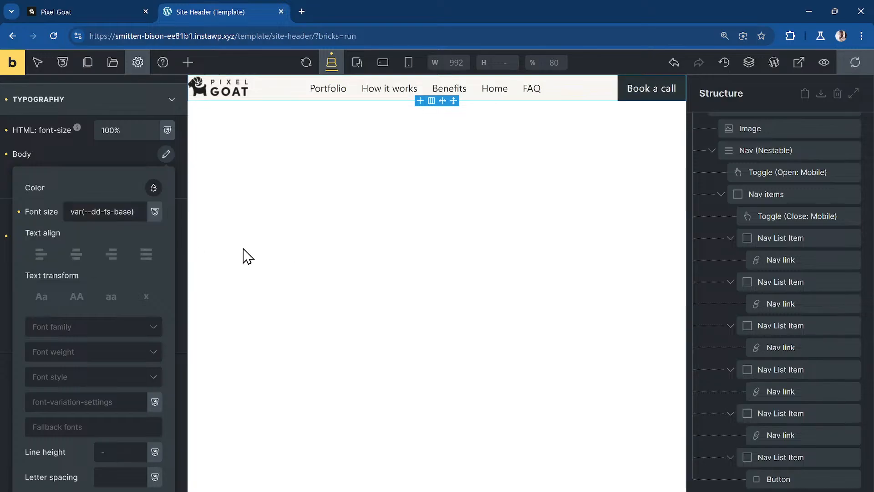
key(ctrl+s)
In the theme style's Container element settings, set the maximum width to 100%
scroll(130, 275, up, 5)
scroll(137, 287, down, 3)
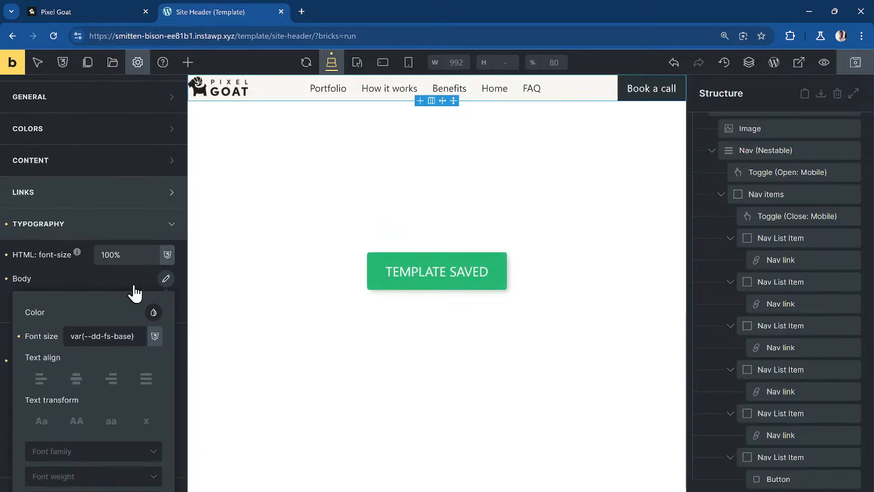
click(89, 228)
scroll(117, 282, down, 2)
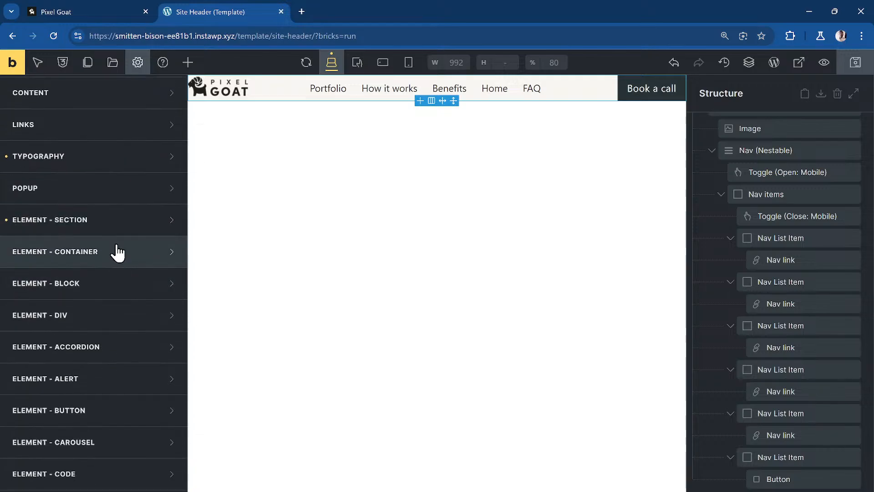
click(118, 251)
click(132, 291)
text(1)
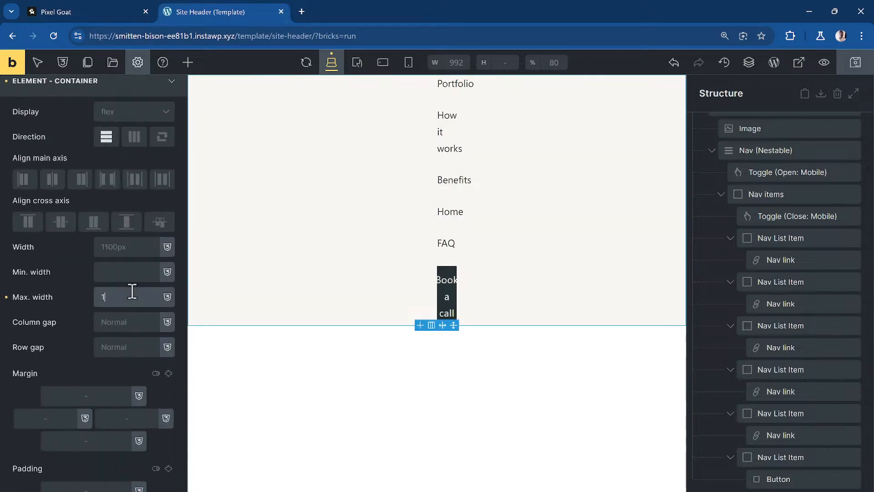
text(00%)
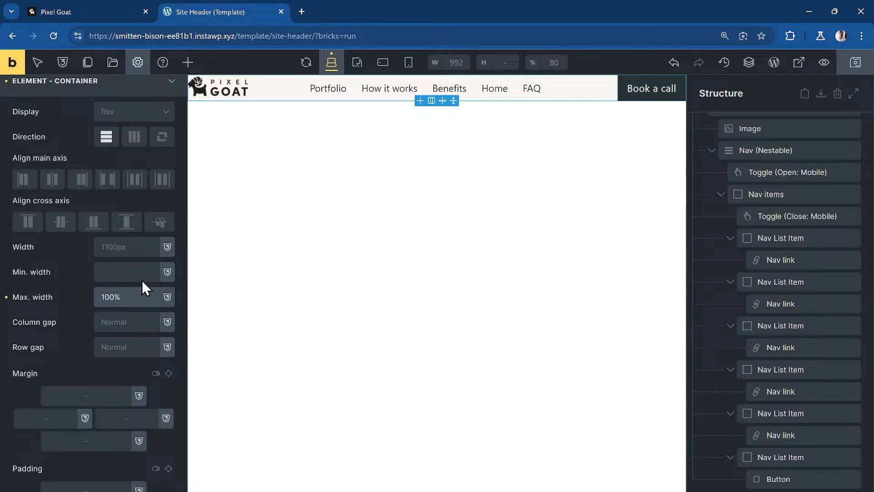
Inspect the header markup of the original Pixel Goat site to find its container's maximum width
click(140, 247)
click(57, 12)
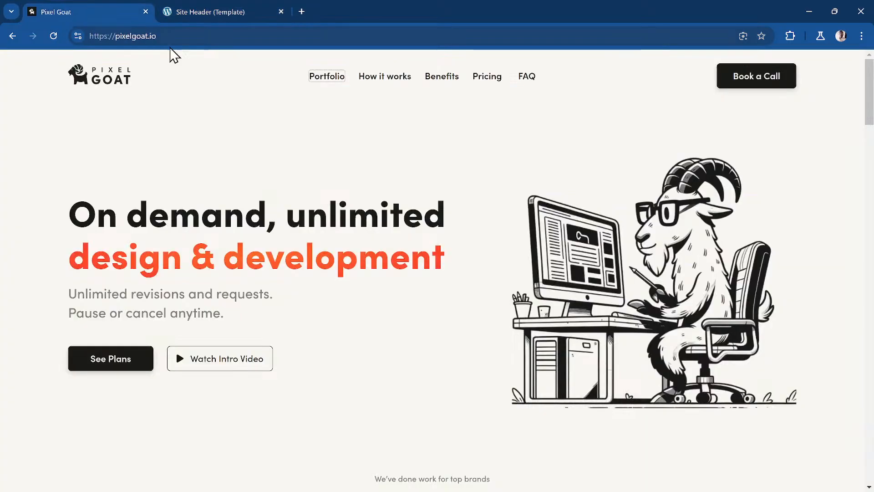
right_click(179, 74)
click(257, 383)
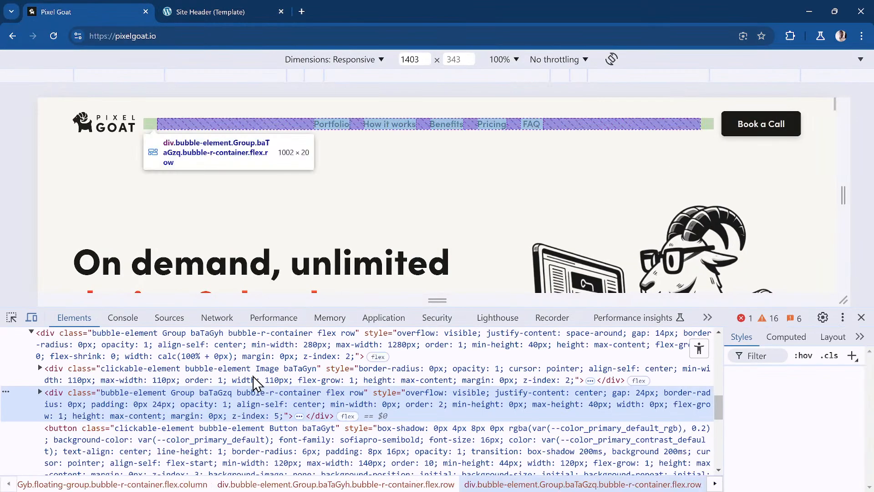
scroll(220, 356, up, 1)
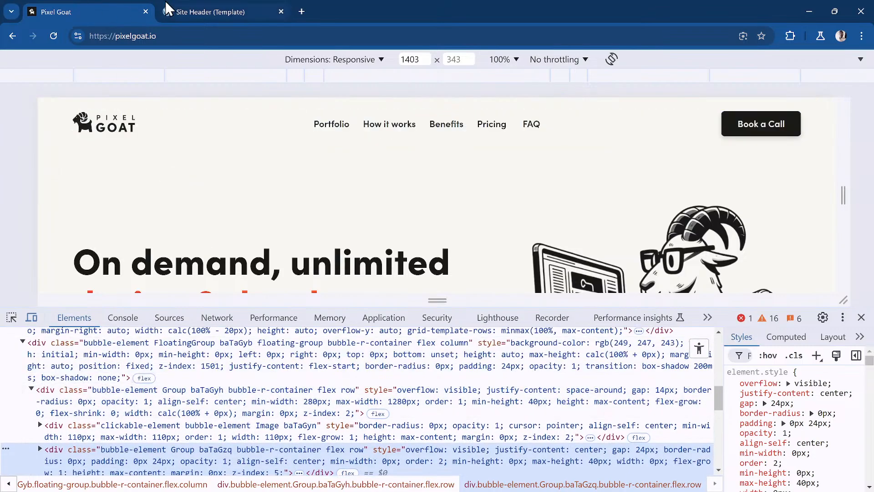
Return to the Site Header template, set the theme style's Container width to 1280px and save the template
click(210, 12)
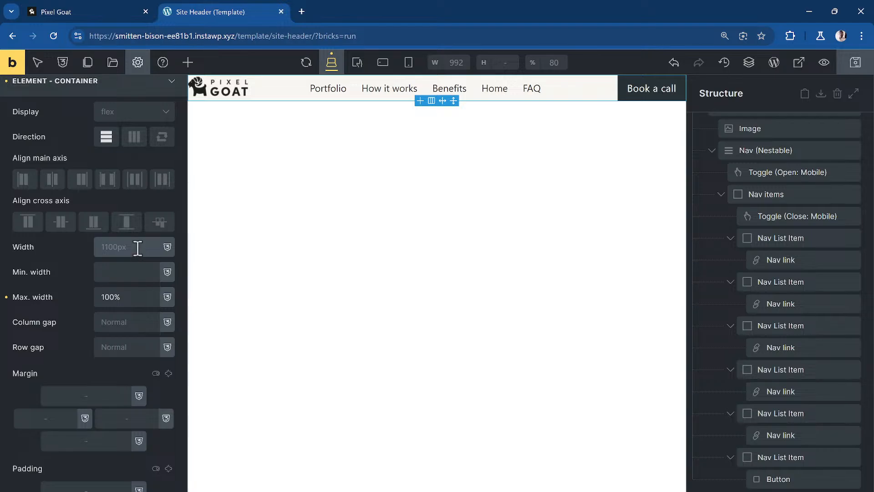
text(1280px)
key(ctrl+s)
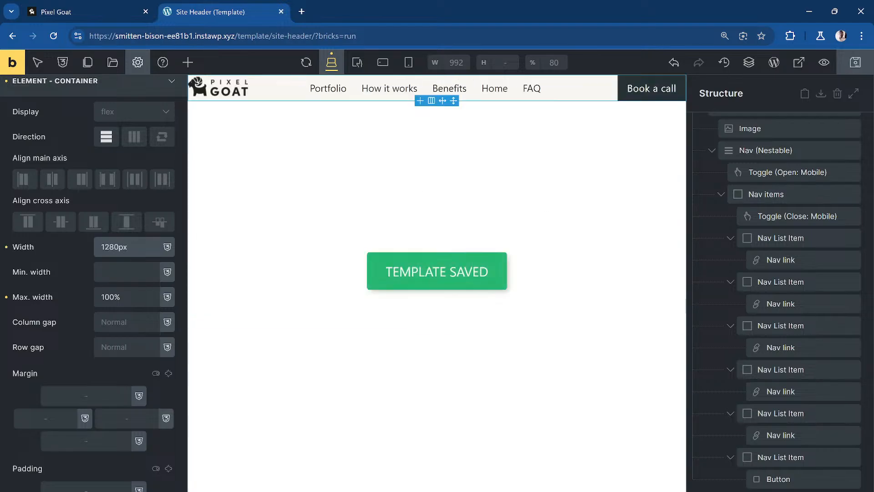
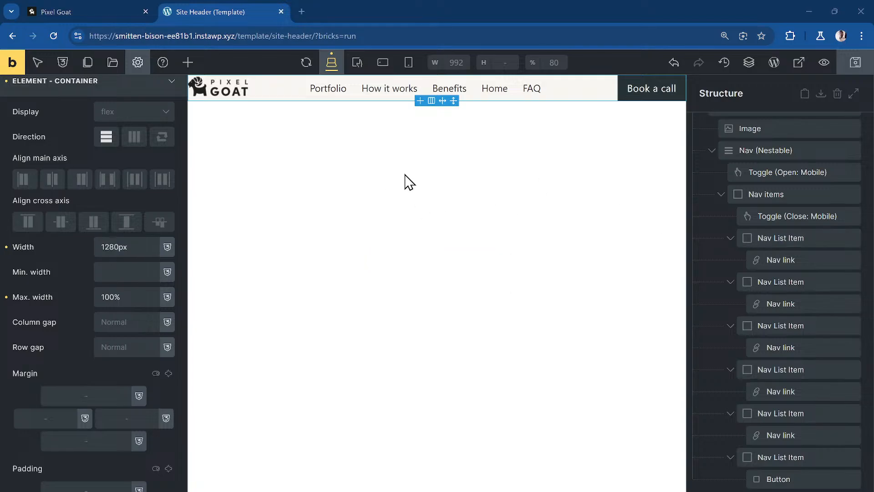
Open the site's WordPress dashboard in a new tab and edit the Home page with Bricks
click(7, 70)
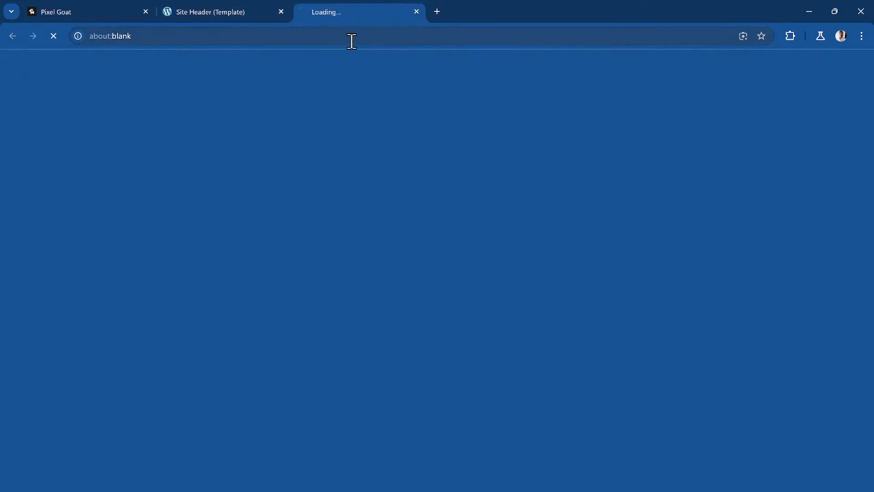
mouse_move(65, 64)
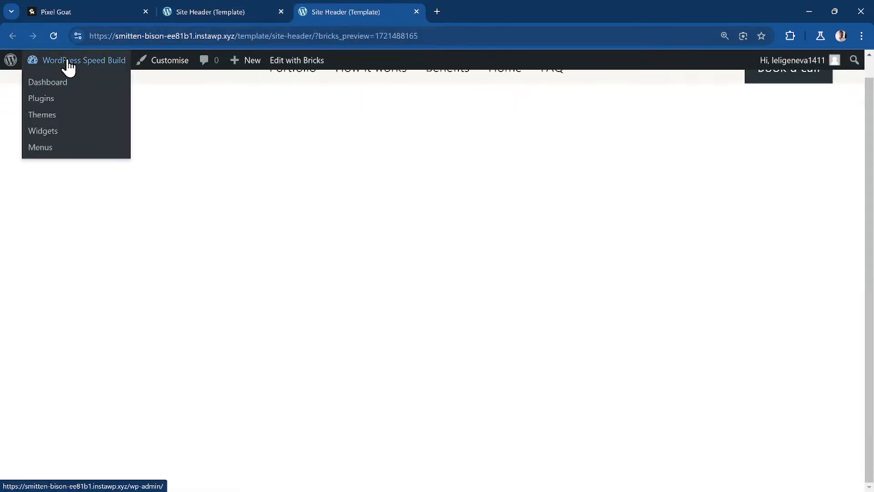
click(92, 71)
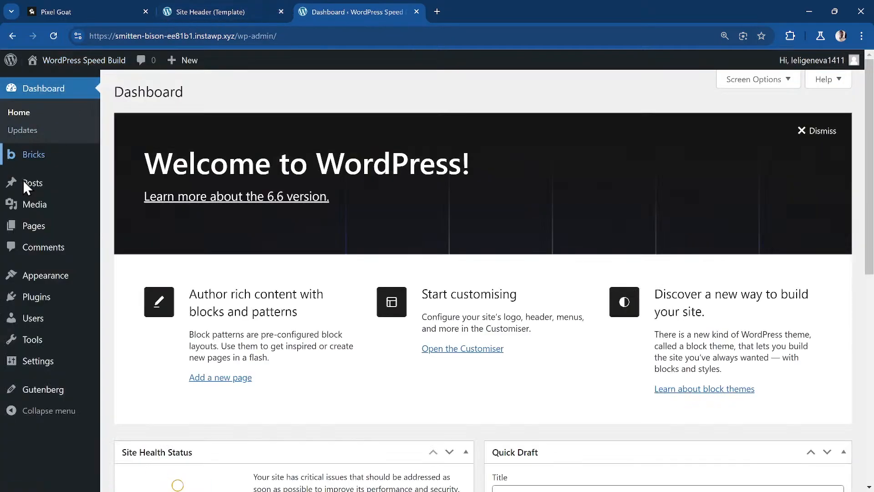
click(58, 232)
mouse_move(250, 212)
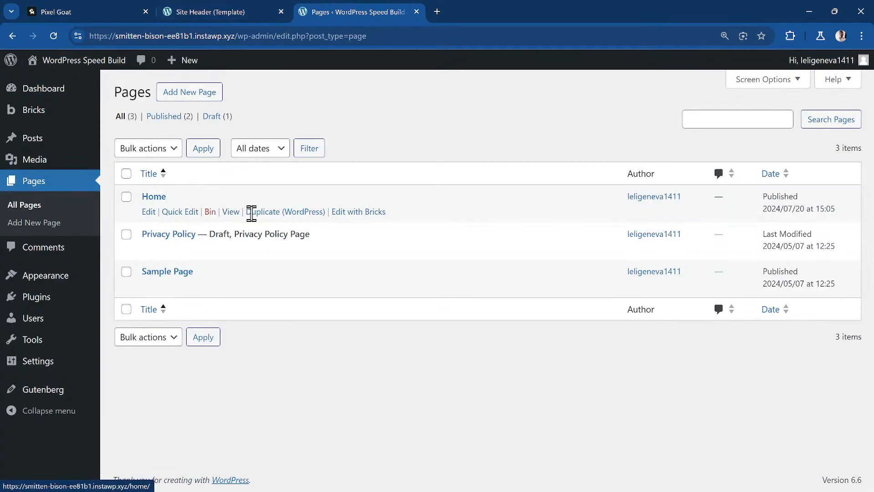
click(358, 212)
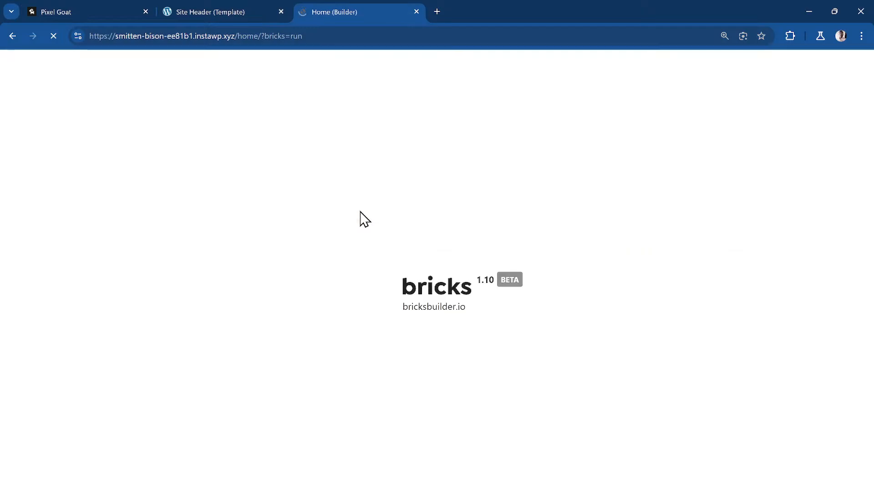
In the Site Header template's settings, enable Sticky header and Sticky on scroll, and save the template
click(207, 9)
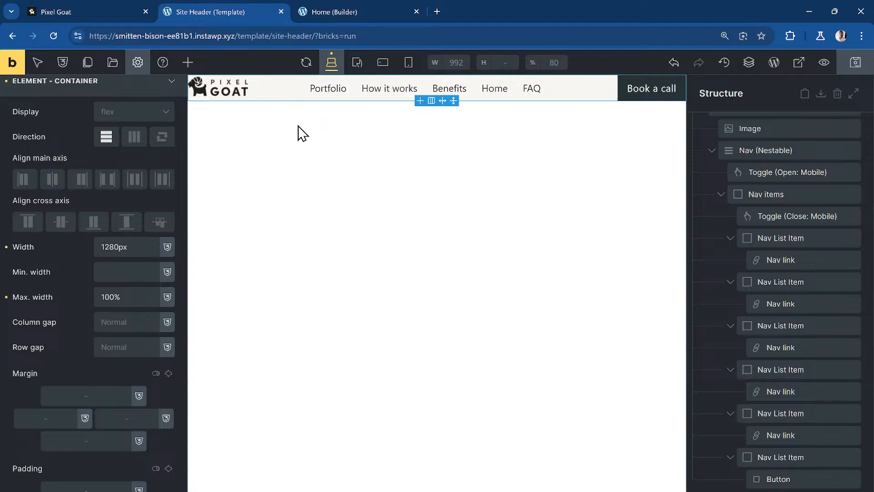
click(141, 61)
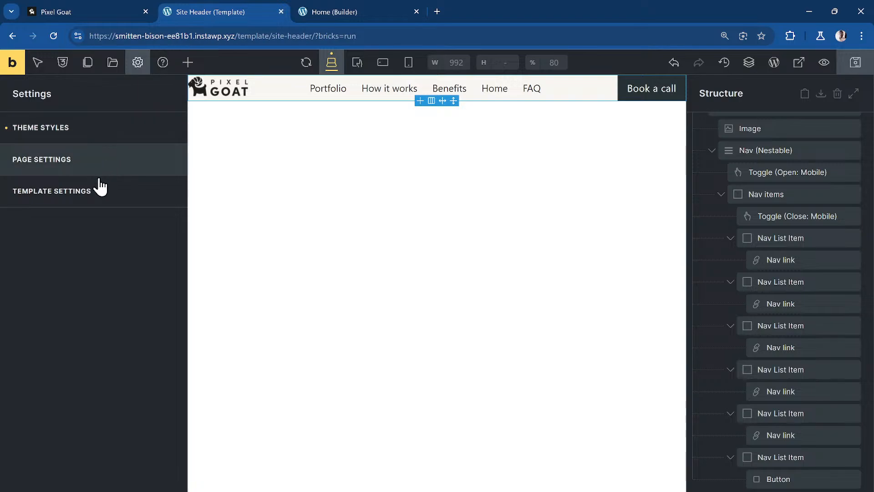
click(84, 199)
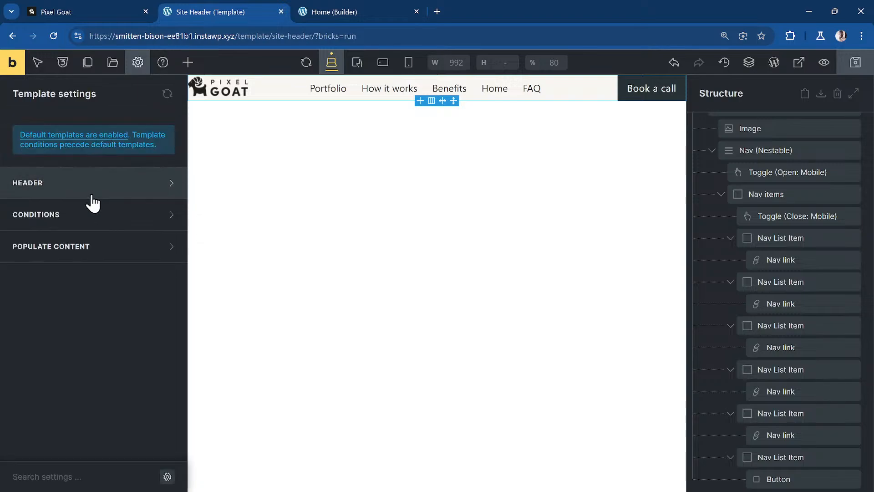
click(149, 196)
click(161, 273)
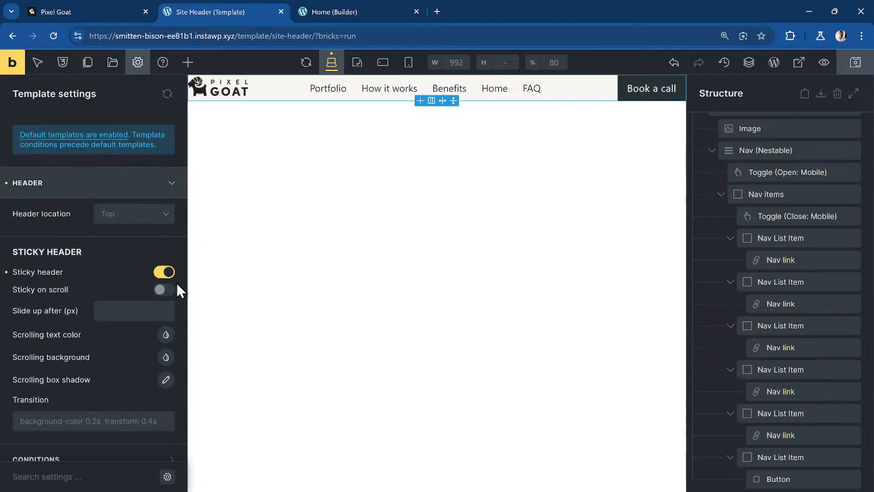
click(164, 290)
key(ctrl+s)
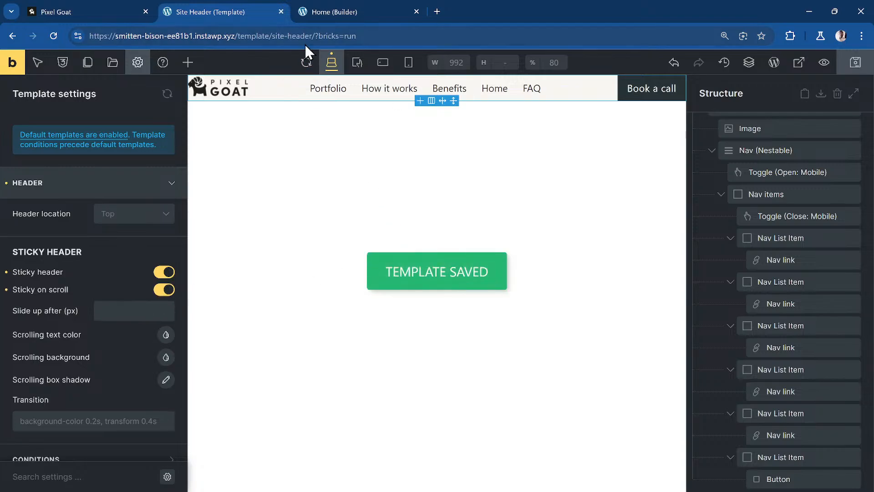
Reload the Home page builder, then close the developer tools on the original Pixel Goat site
click(341, 5)
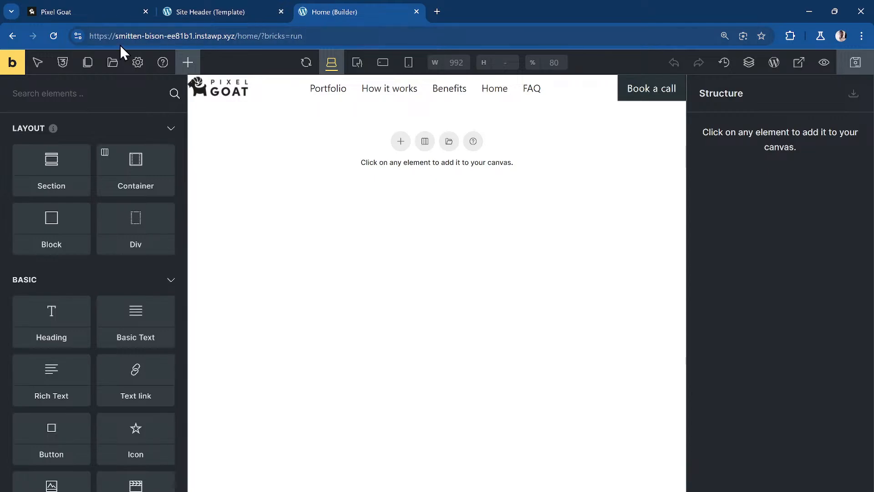
click(53, 35)
click(50, 12)
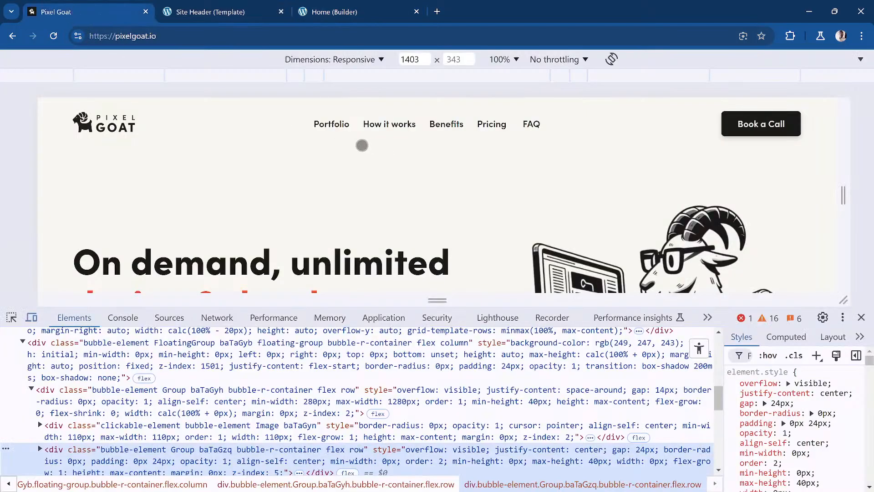
click(861, 317)
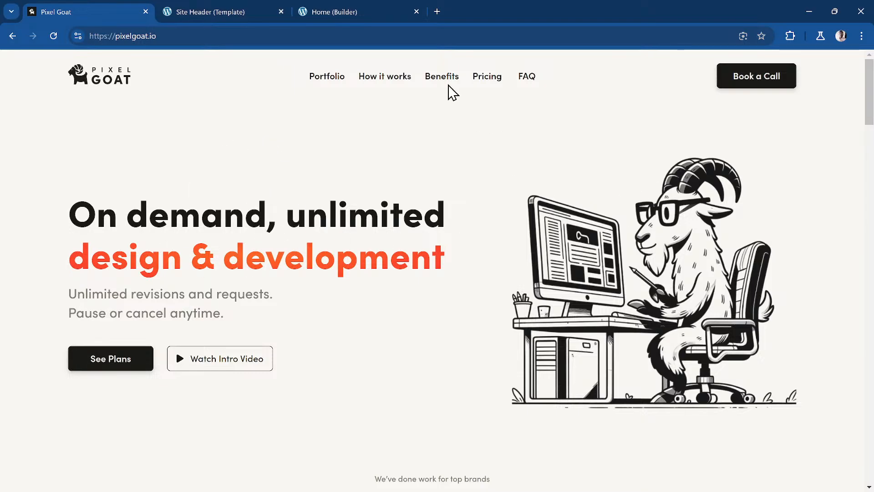
Add a section to the Home page in Bricks and insert two Block elements into its container
click(351, 9)
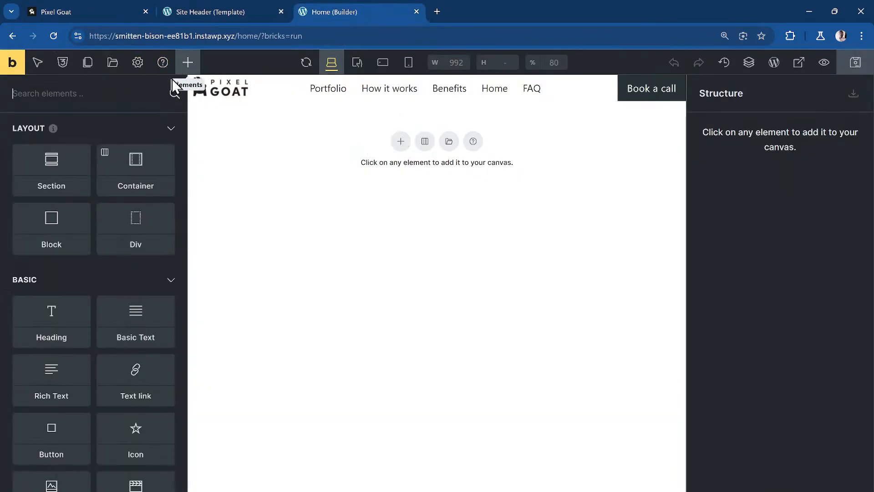
click(75, 183)
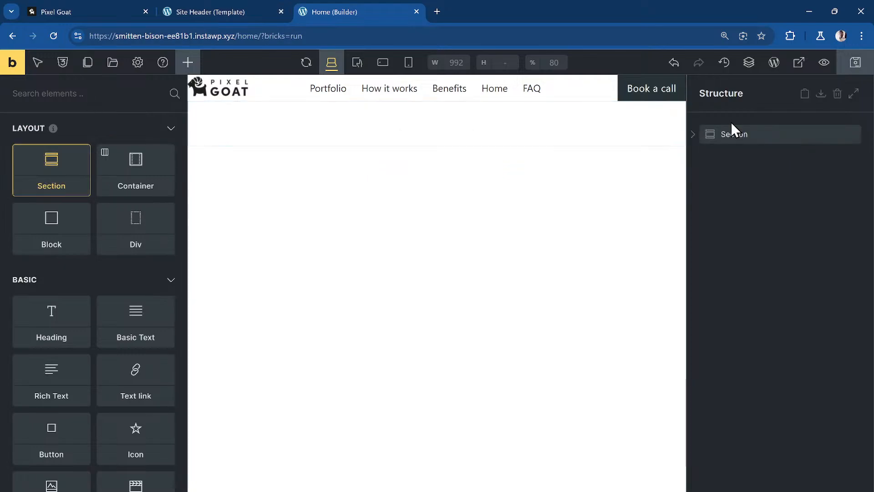
click(693, 134)
click(747, 157)
click(188, 63)
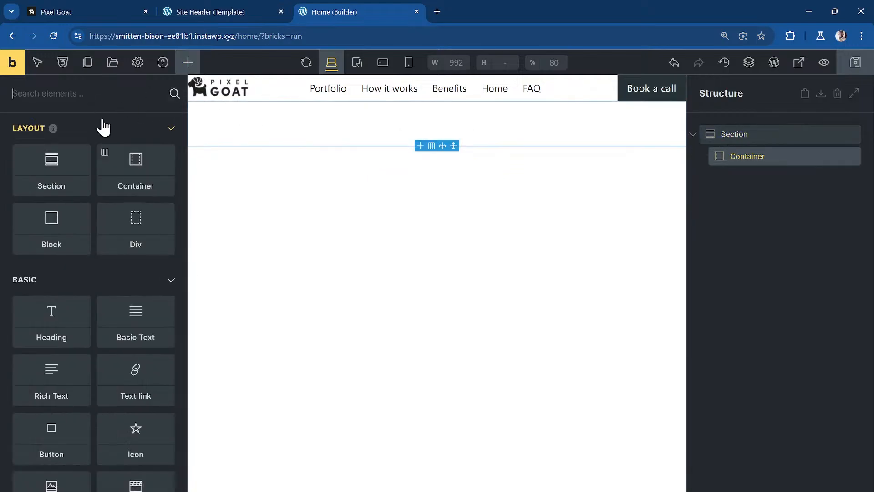
double_click(59, 224)
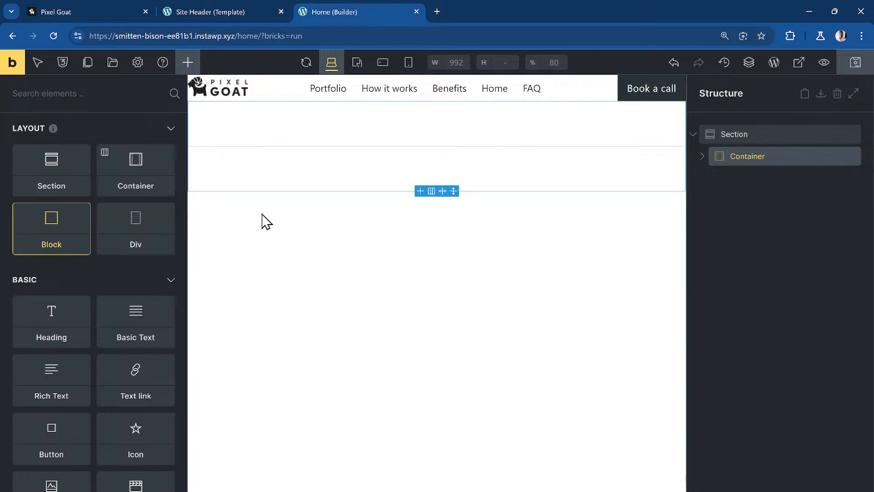
Rename the container's first block "Content Wrapper" and the second block "image Wrapper"
click(726, 163)
double_click(776, 174)
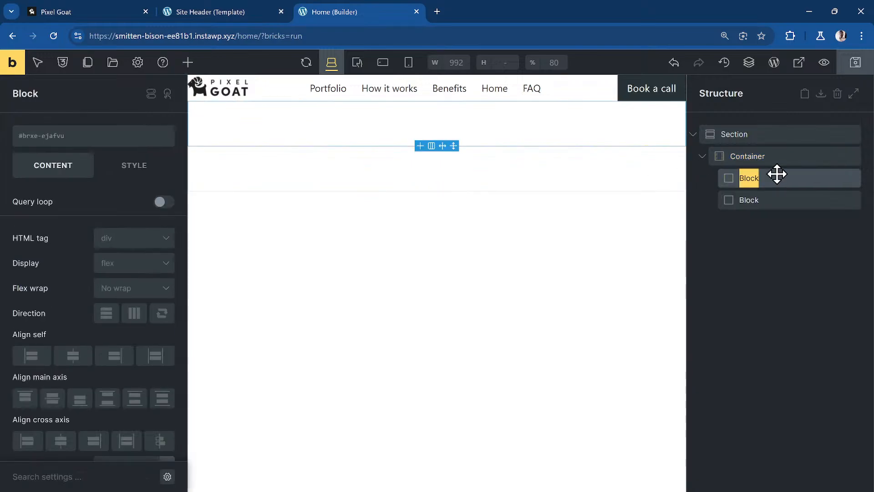
text(Content Wrapper)
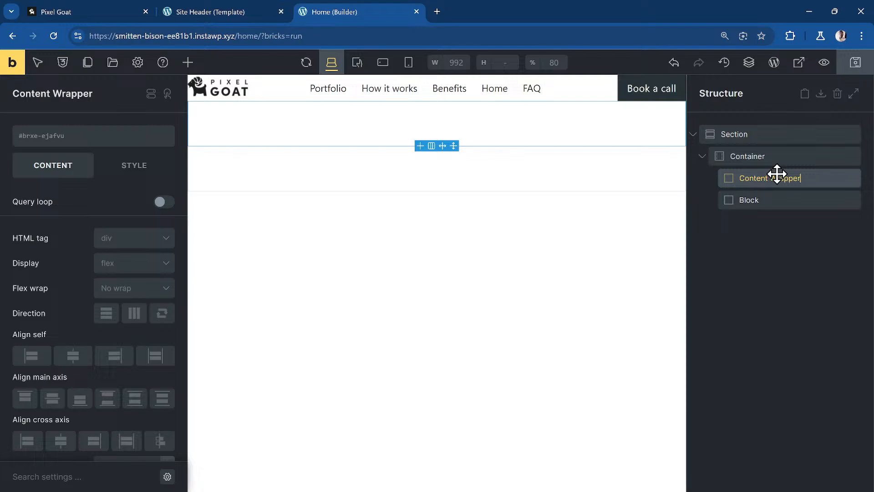
double_click(794, 199)
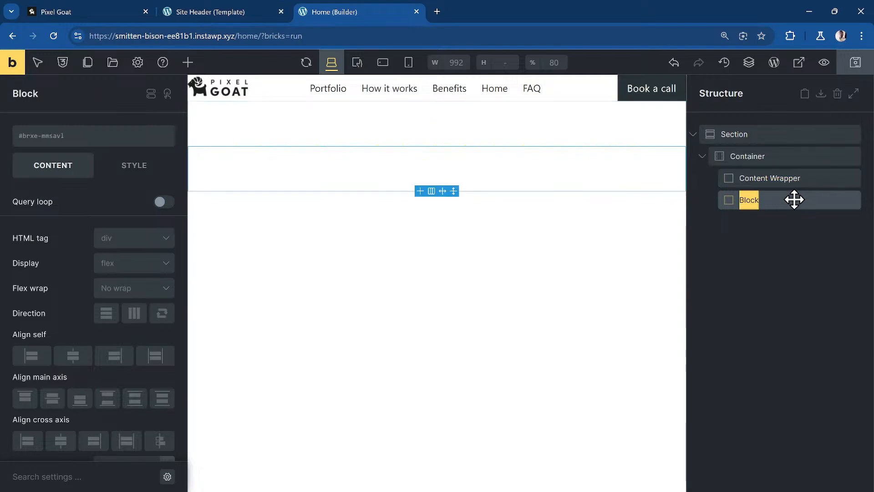
text(image Wrapper)
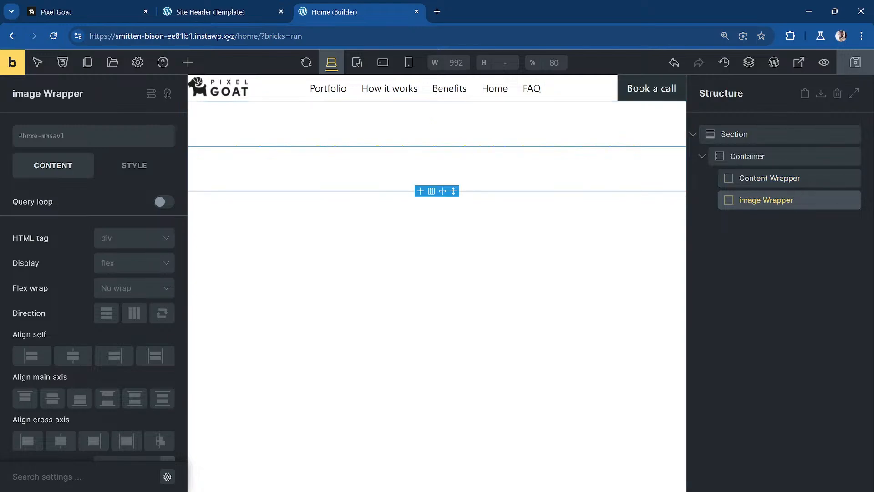
Check the hero layout on the original Pixel Goat site and add a Div inside the Content Wrapper
click(776, 181)
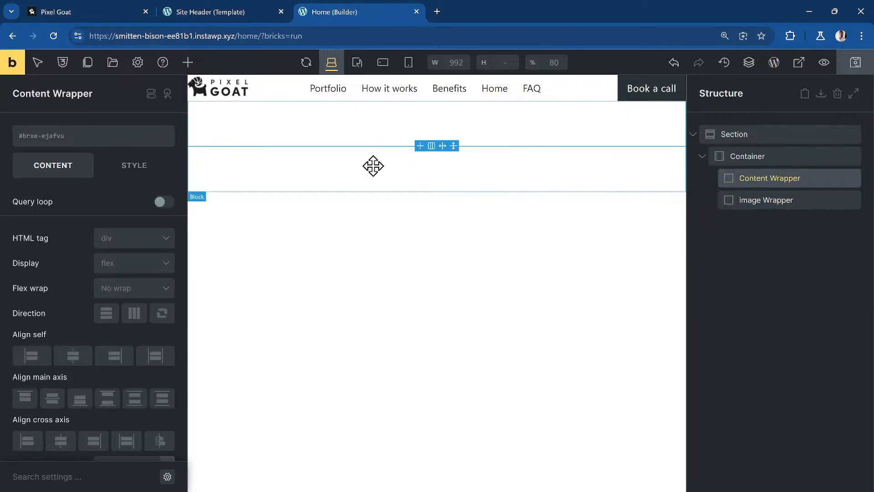
click(187, 62)
click(109, 12)
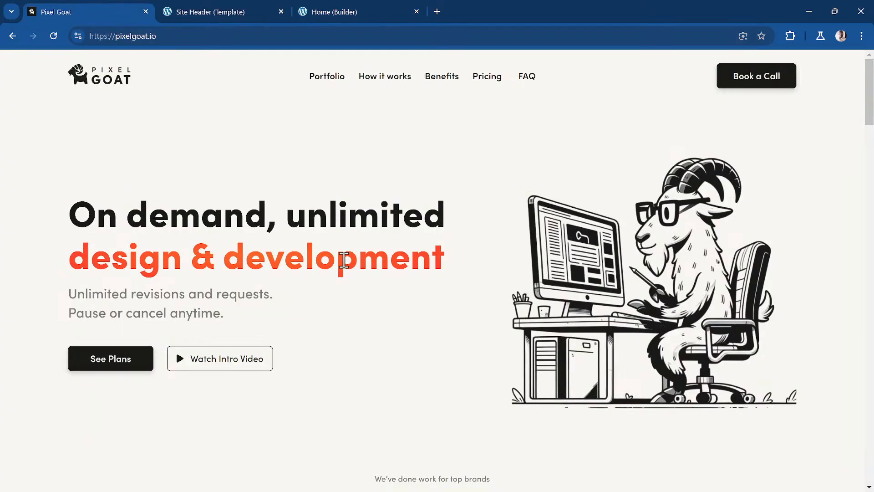
click(308, 12)
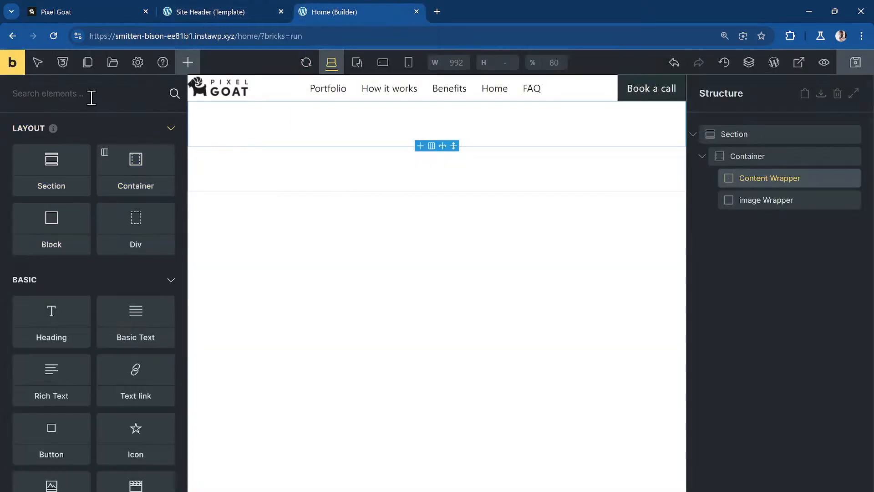
click(153, 234)
click(714, 178)
click(774, 201)
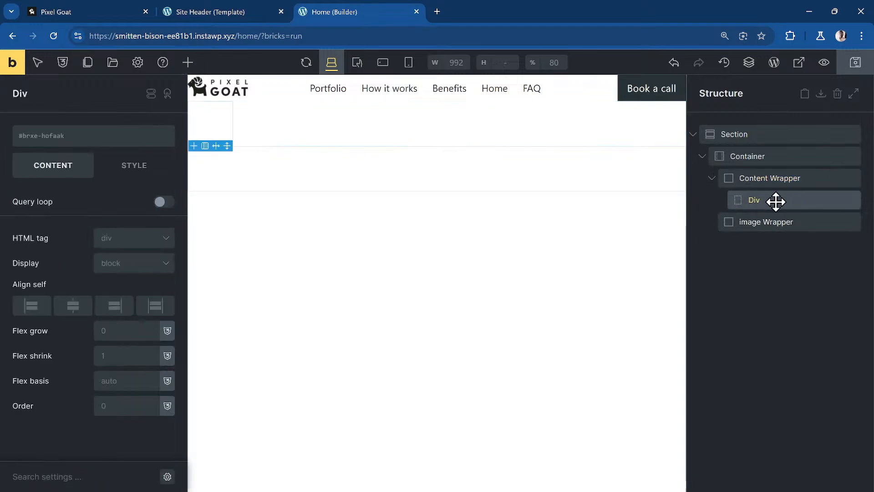
Insert two Basic Text elements into the Div inside the Content Wrapper
click(187, 64)
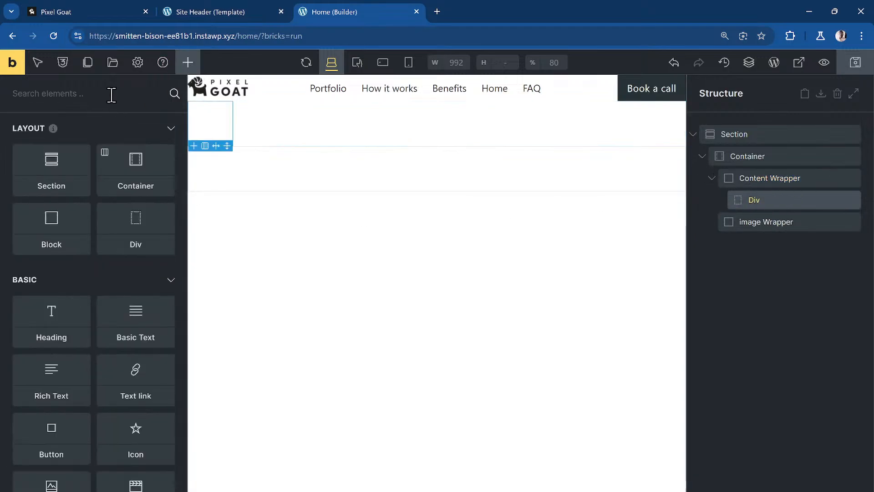
text(basic)
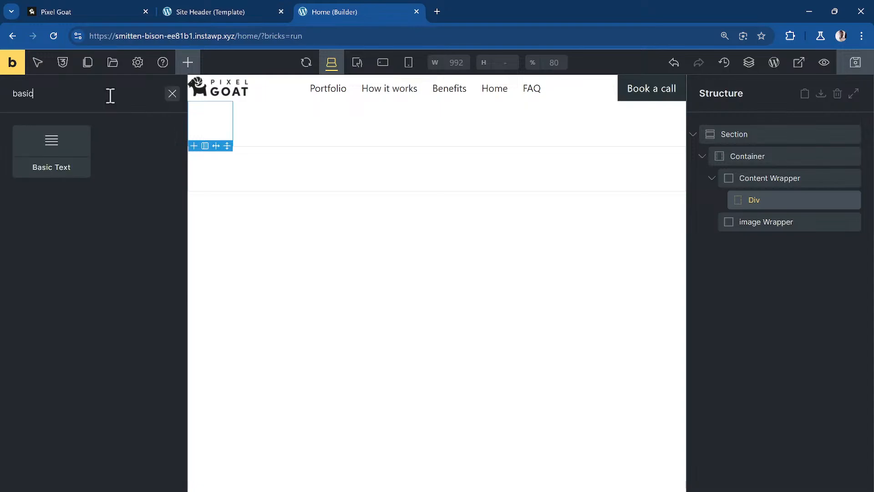
click(68, 140)
drag(68, 141, 723, 206)
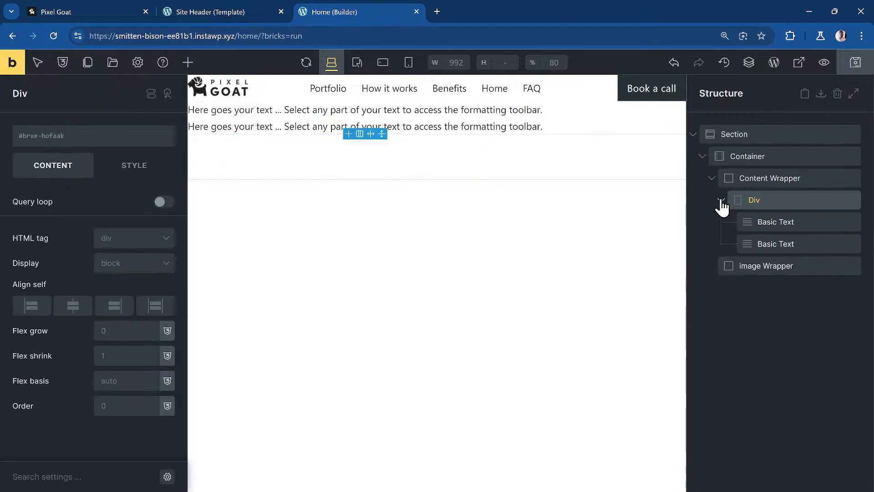
Set the Div's HTML tag to custom and its custom tag to h1
click(119, 248)
scroll(150, 401, down, 1)
click(140, 439)
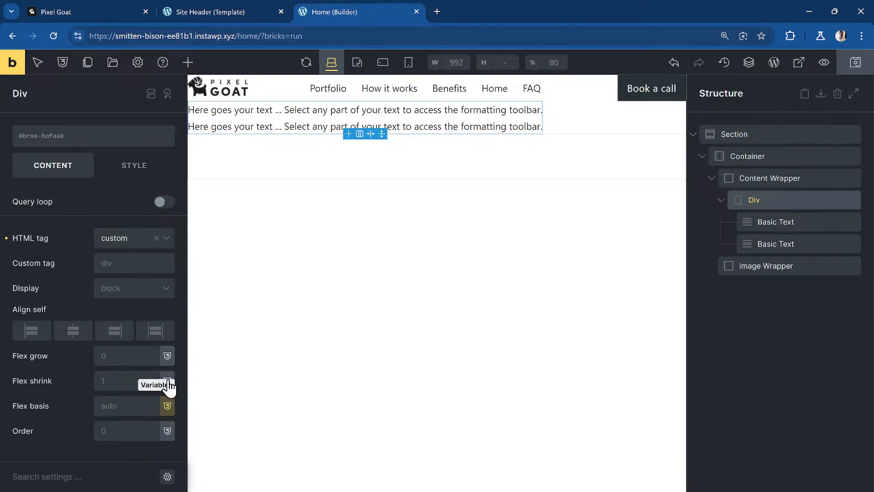
click(140, 266)
text(h21)
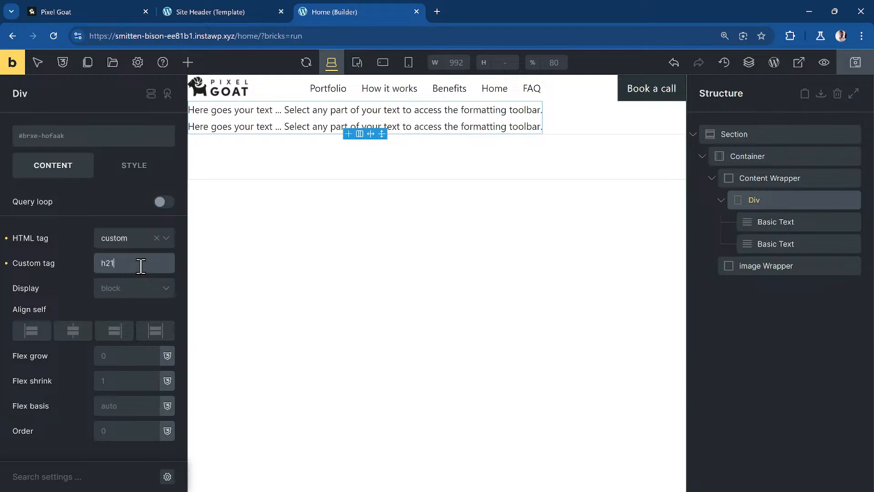
key(BackSpace)
key(BackSpace)
text(1)
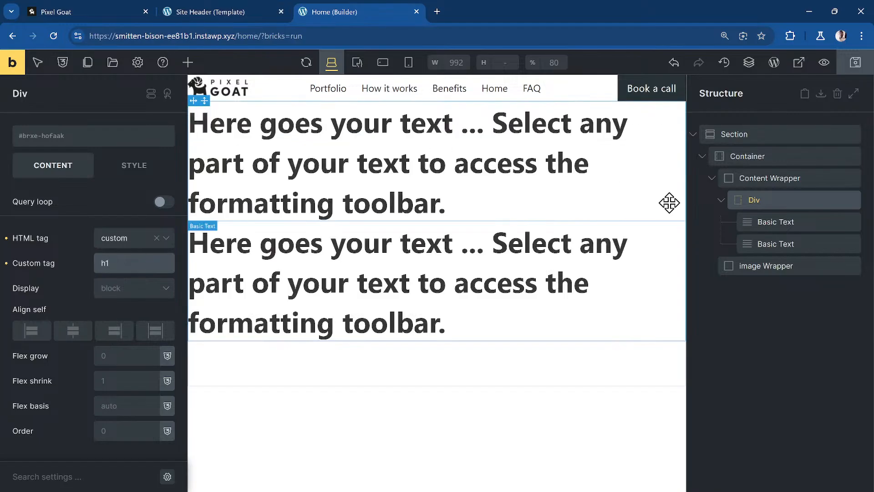
Set the HTML tag of both Basic Text elements in the Div to span
click(801, 222)
click(155, 332)
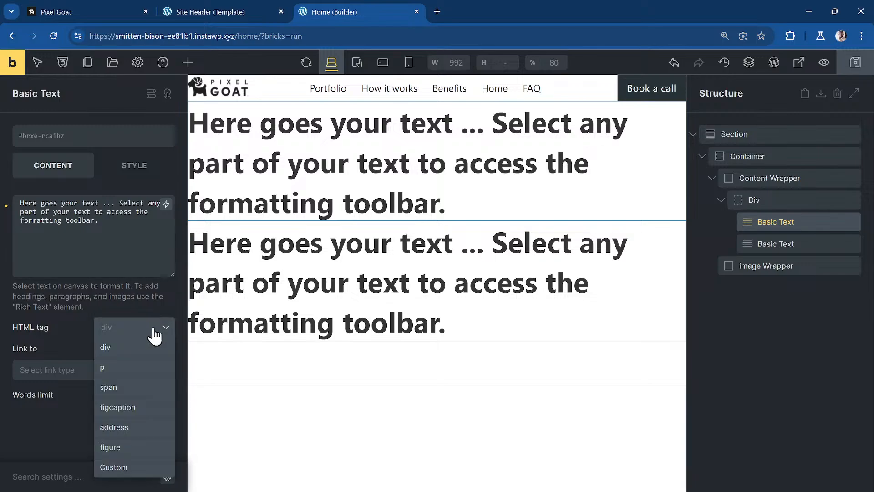
click(137, 390)
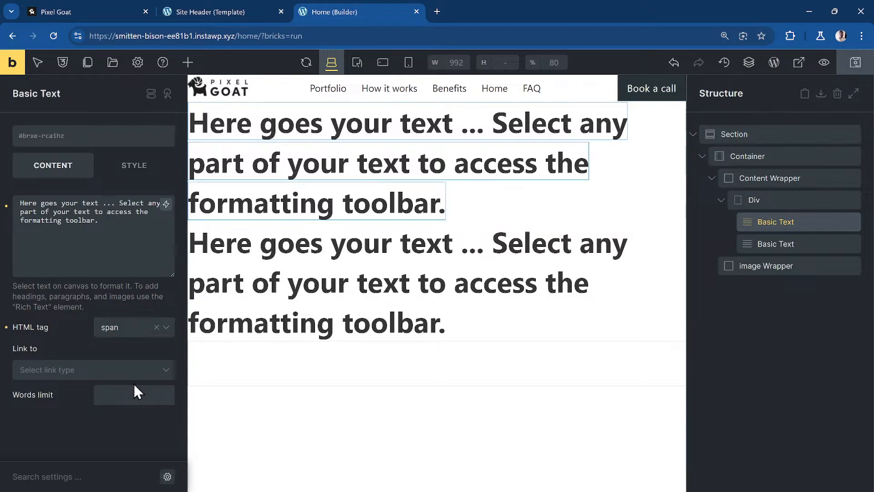
click(773, 244)
click(137, 332)
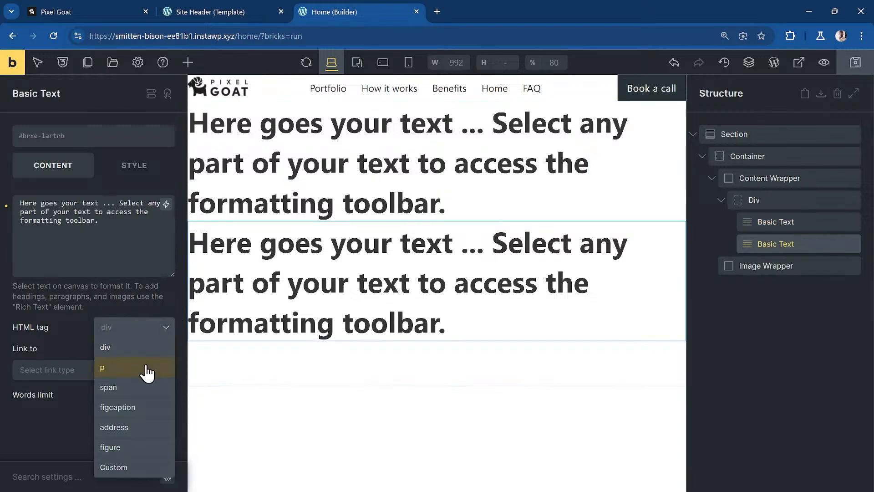
click(160, 384)
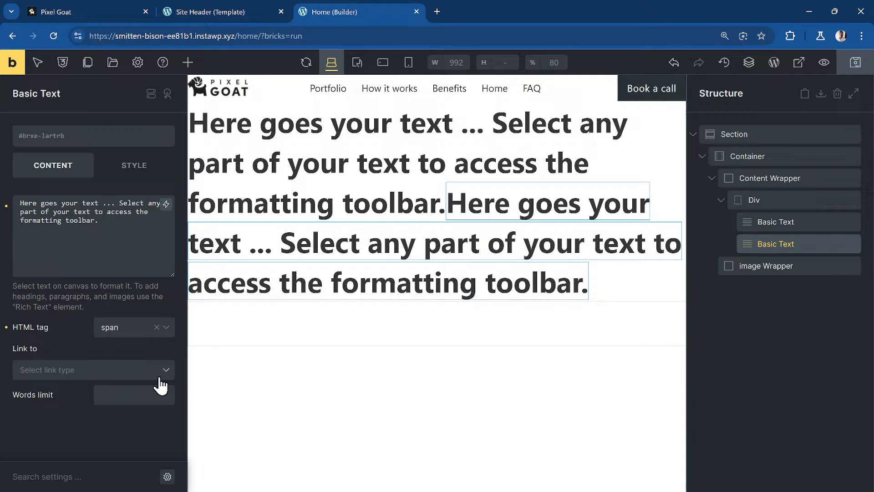
Rename the Div inside the Content Wrapper as Headline
click(789, 207)
text(Headline)
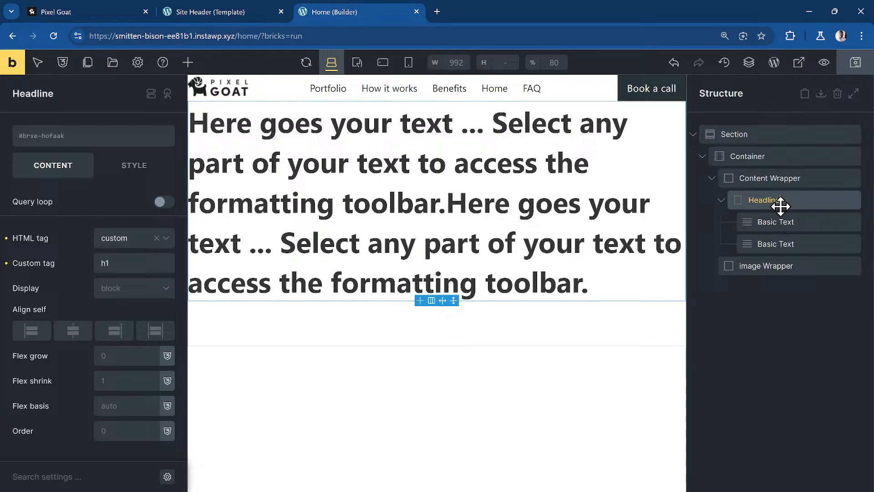
click(783, 220)
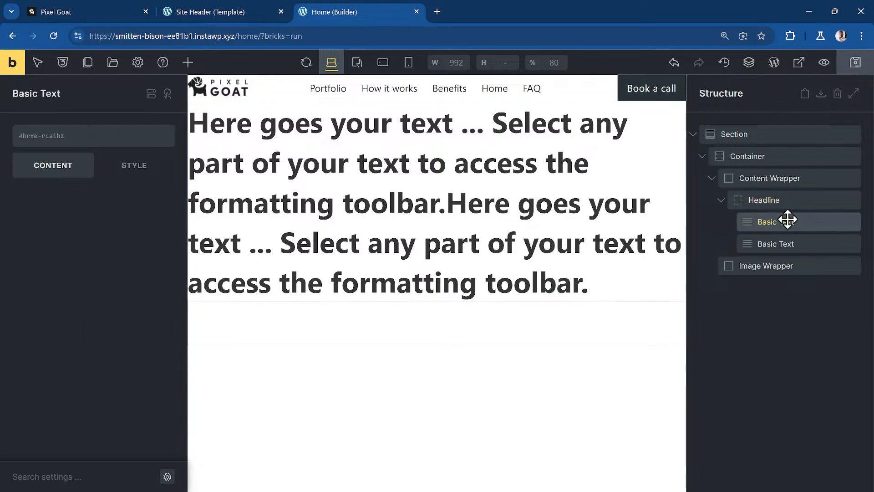
click(768, 205)
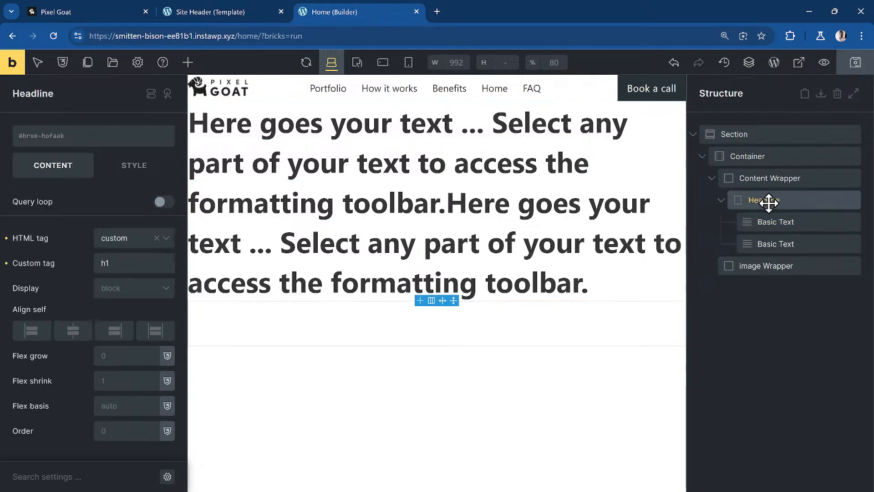
Replace the first Basic Text's placeholder in the Headline with "On demand, unlimited", copied from the original Pixel Goat site
click(226, 8)
click(92, 10)
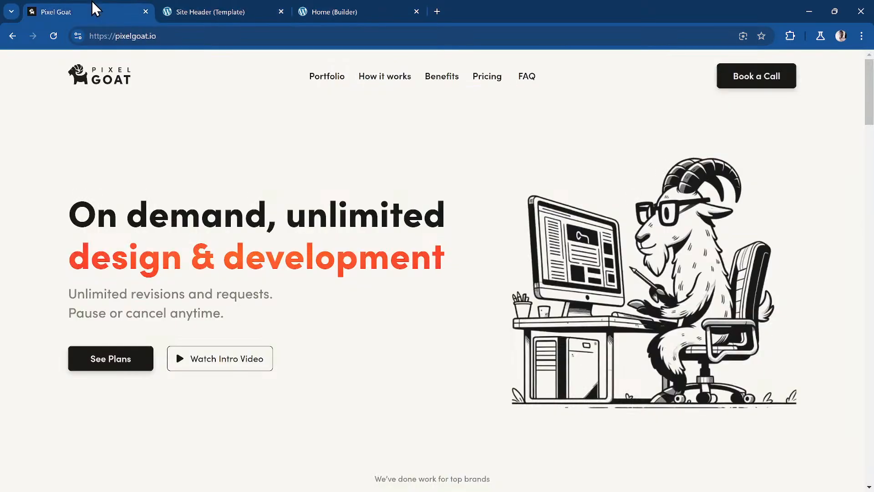
triple_click(267, 203)
key(ctrl+c)
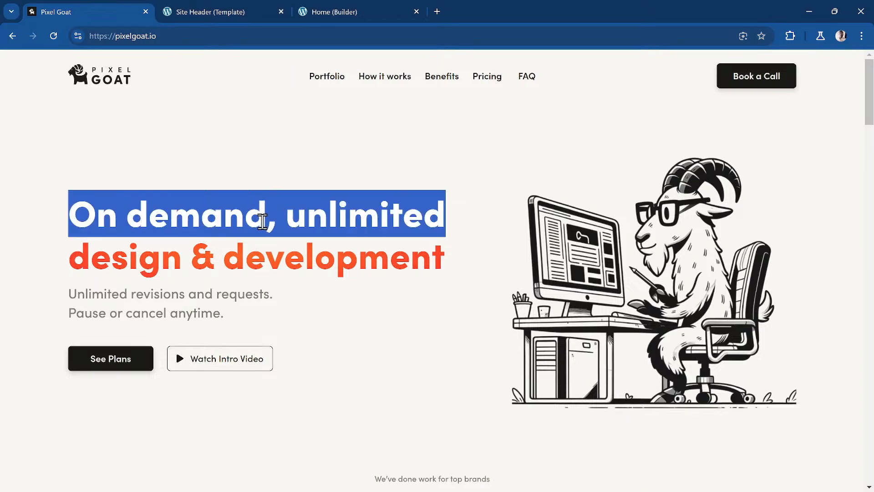
click(356, 9)
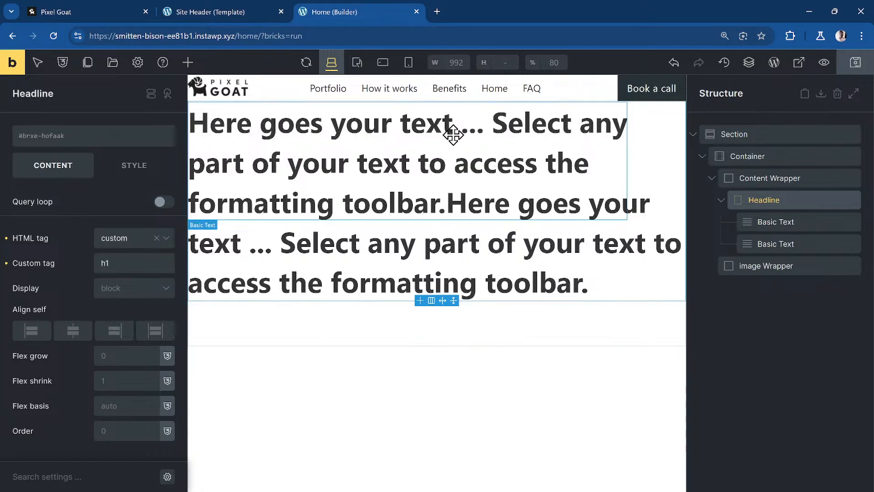
click(786, 221)
triple_click(79, 233)
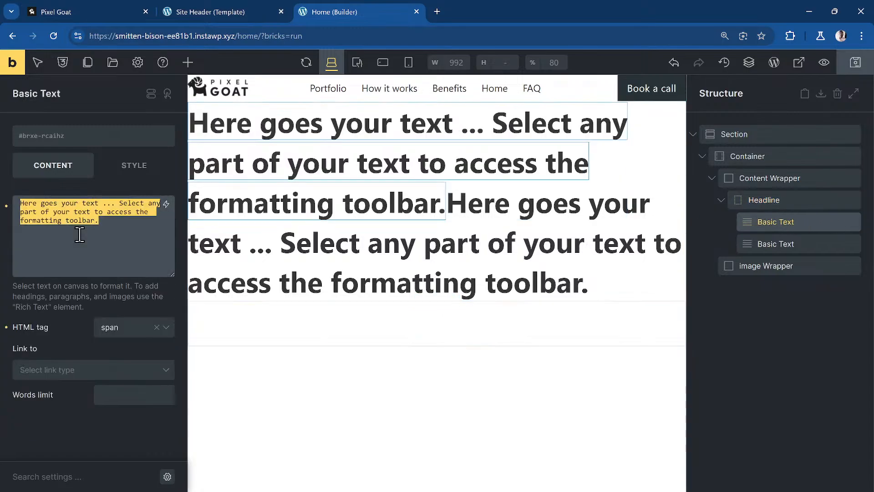
key(ctrl+v)
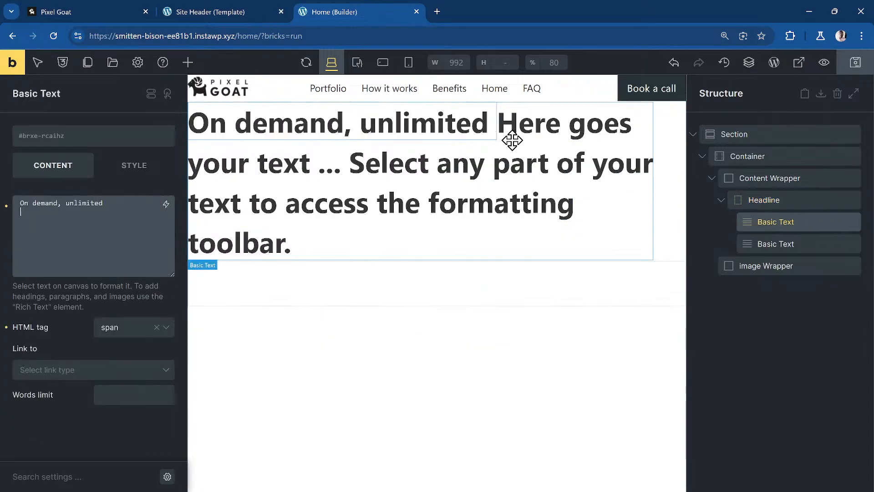
Replace the second Basic Text's placeholder in the Headline with "design & development", copied from the original Pixel Goat site
click(184, 12)
click(94, 11)
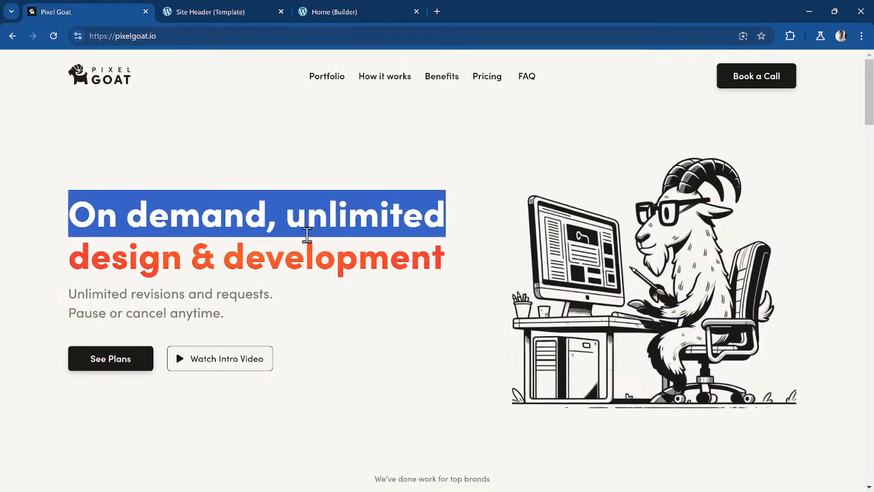
double_click(309, 259)
click(309, 260)
key(ctrl+c)
click(359, 12)
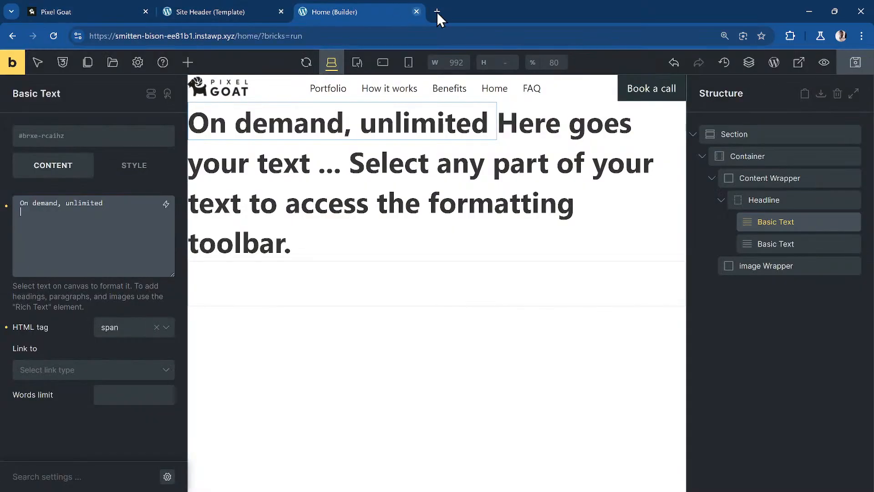
click(262, 141)
triple_click(120, 224)
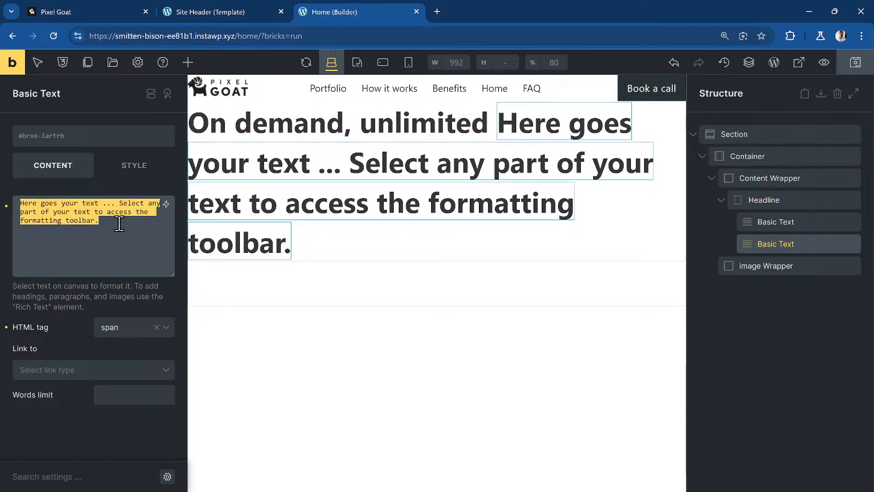
key(ctrl+v)
Collapse the Headline and add a Basic Text element below it inside the Content Wrapper
click(801, 198)
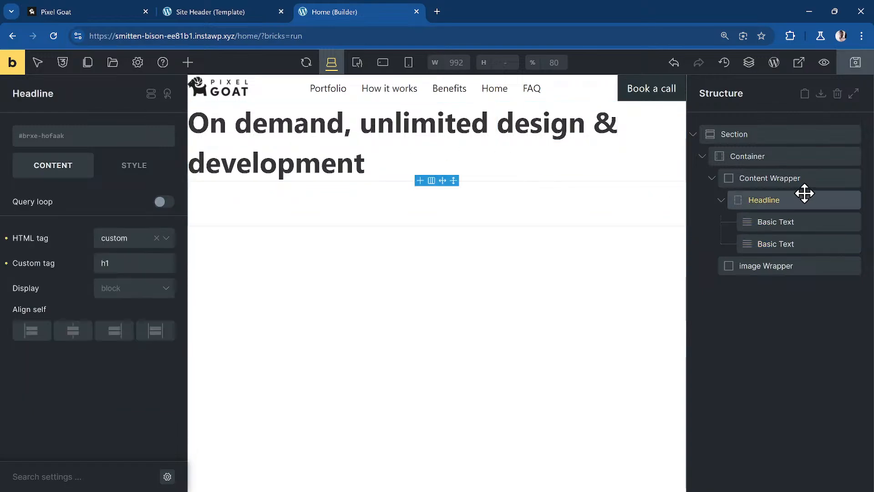
click(792, 178)
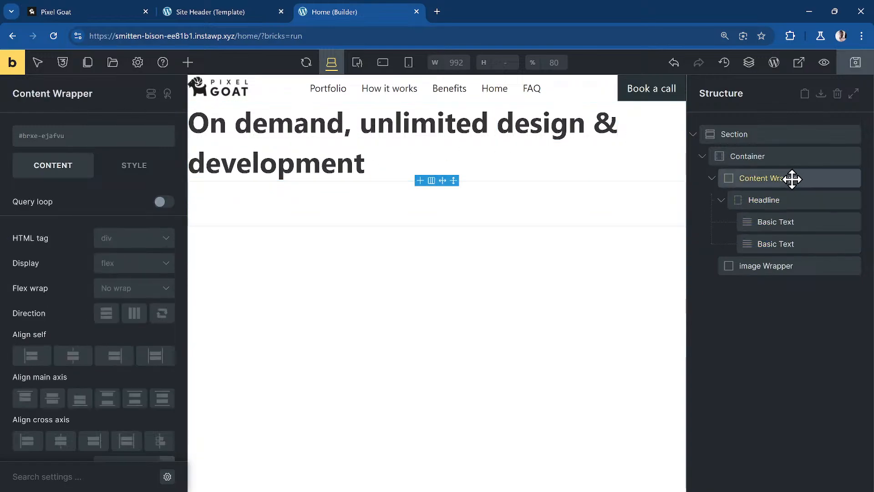
click(723, 200)
click(777, 181)
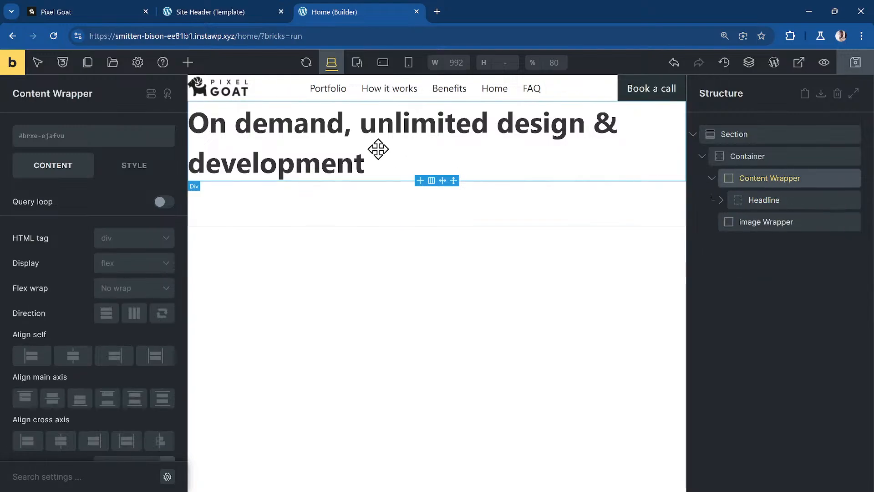
click(187, 62)
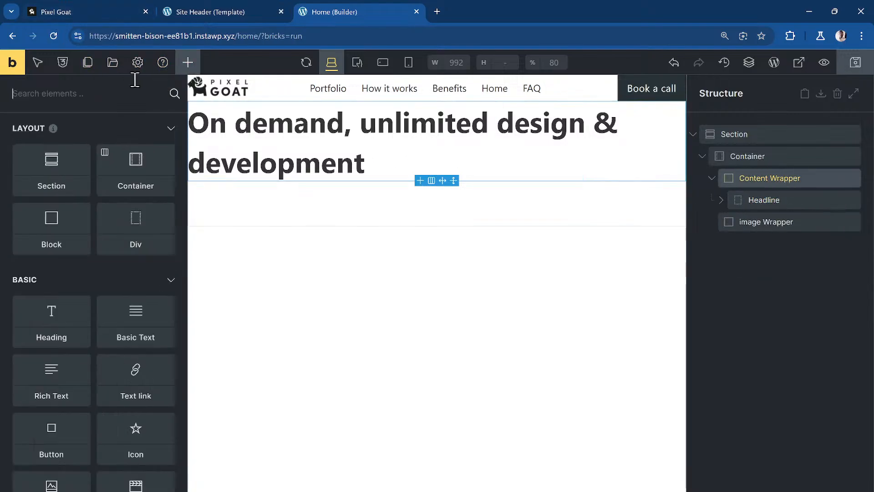
text(bas)
click(78, 143)
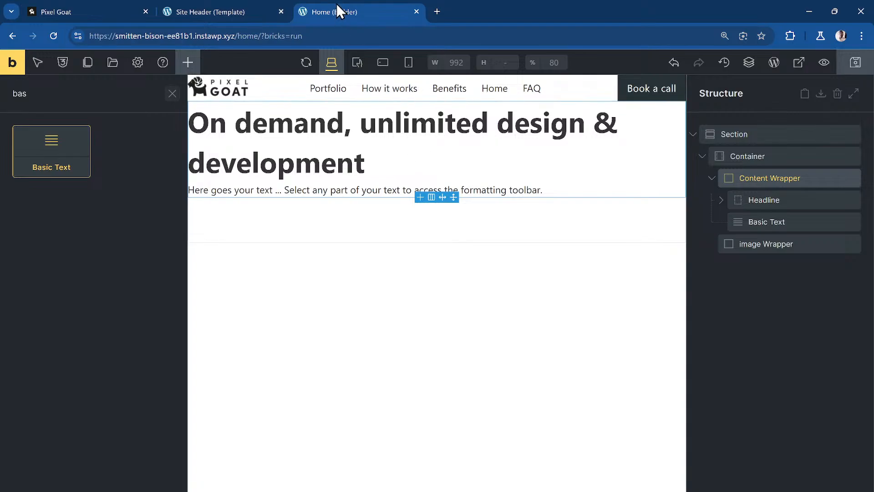
Add a Div below the Basic Text in the Content Wrapper and rename it as buttons
key(BackSpace)
key(BackSpace)
key(BackSpace)
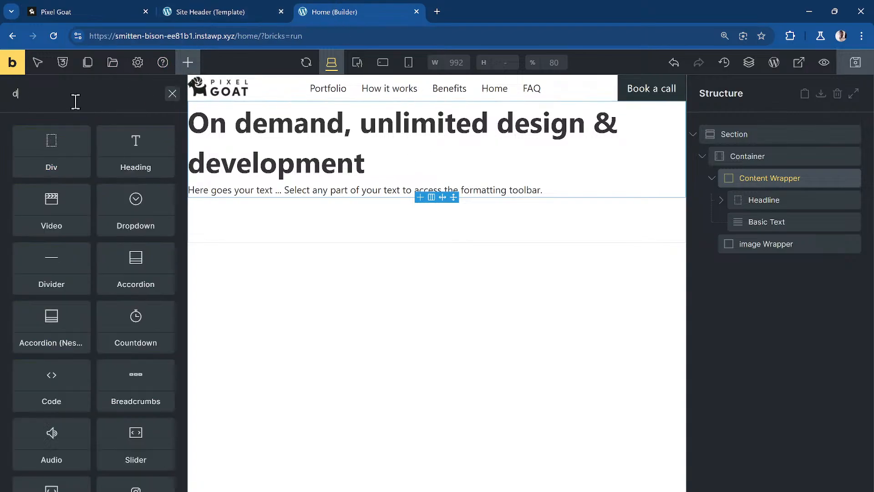
text(d)
drag(64, 150, 765, 244)
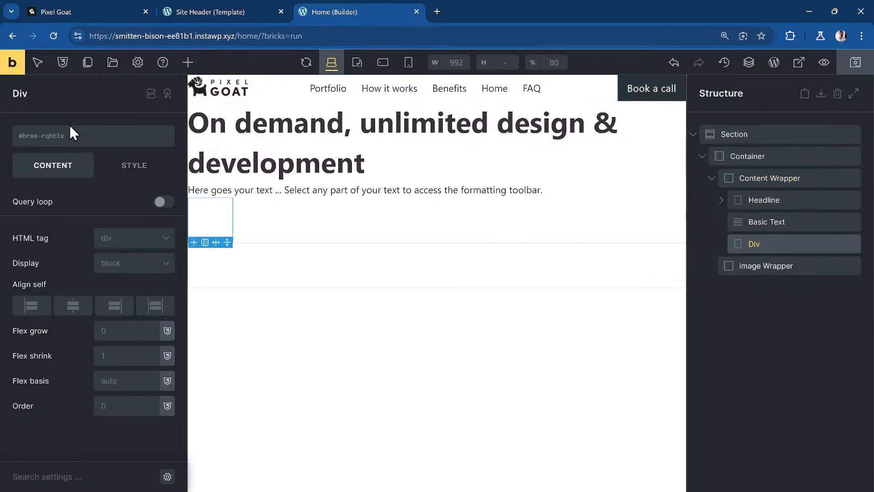
double_click(77, 104)
text(buttons)
Insert two Button elements into the buttons Div
click(187, 63)
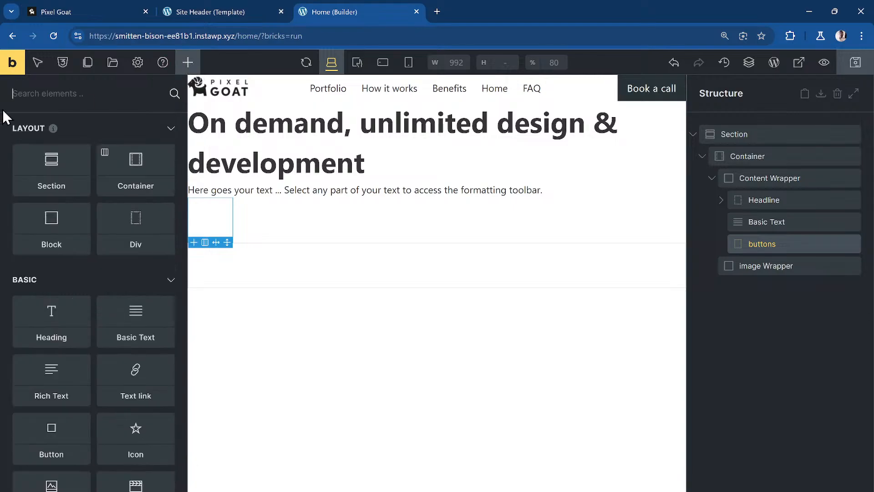
text(buton)
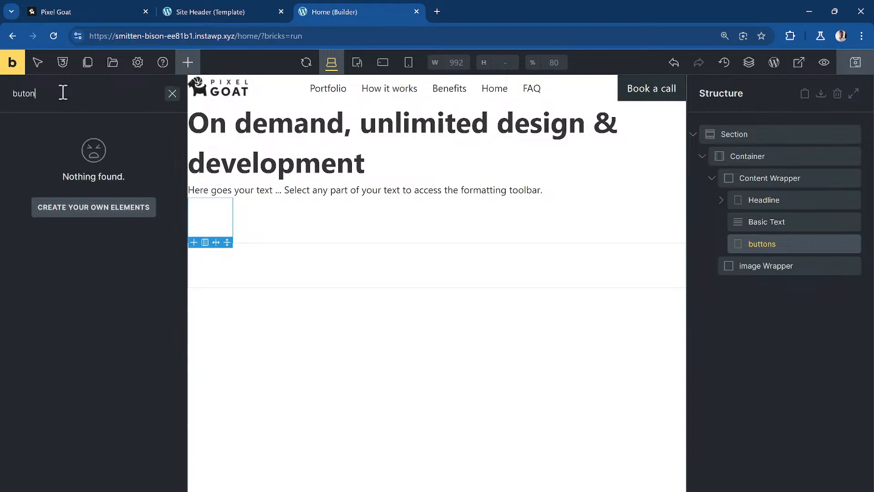
key(BackSpace)
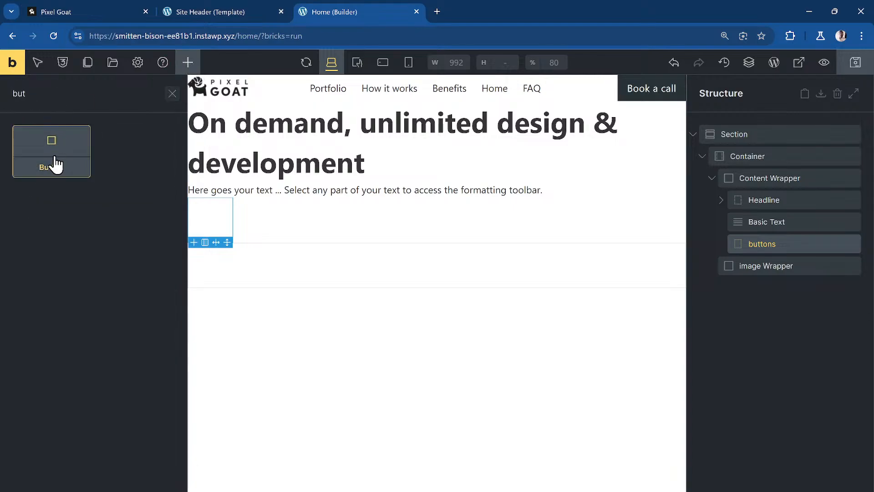
drag(54, 164, 730, 252)
click(724, 246)
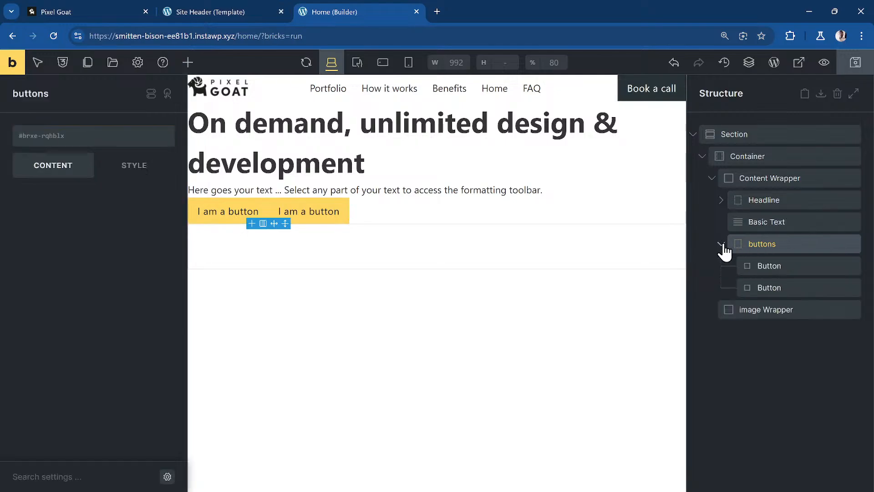
click(798, 207)
Copy the hero text "Unlimited revisions and requests. Pause or cancel anytime." from the original Pixel Goat site
click(208, 13)
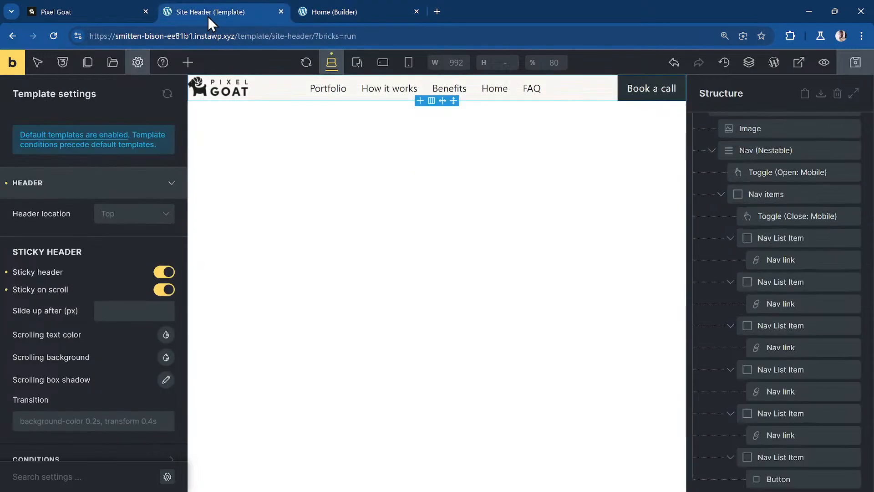
click(110, 9)
scroll(227, 255, down, 2)
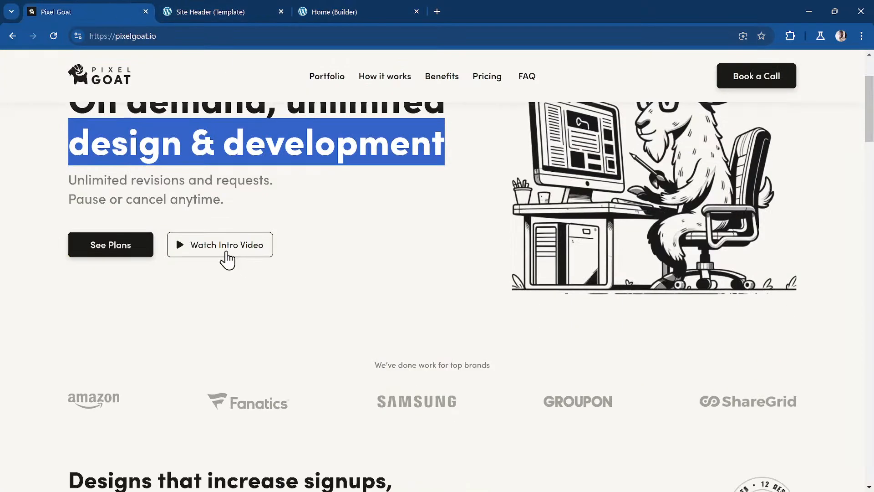
triple_click(143, 200)
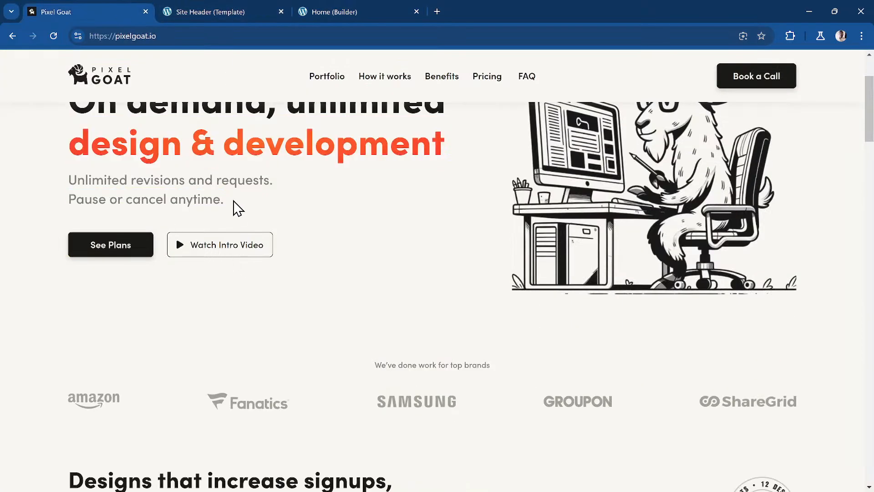
drag(233, 207, 62, 181)
key(ctrl+c)
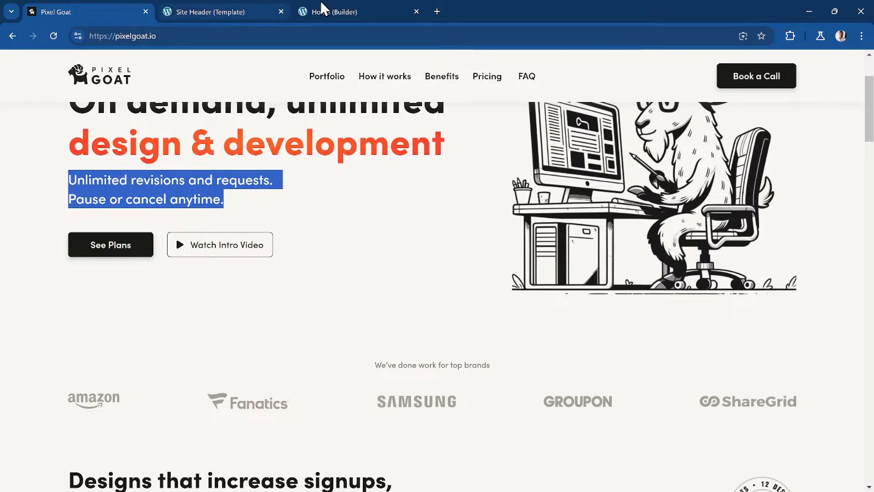
In the Home page builder, rename the Basic Text below the Headline as Description and replace its placeholder with the copied hero text
click(351, 11)
click(793, 221)
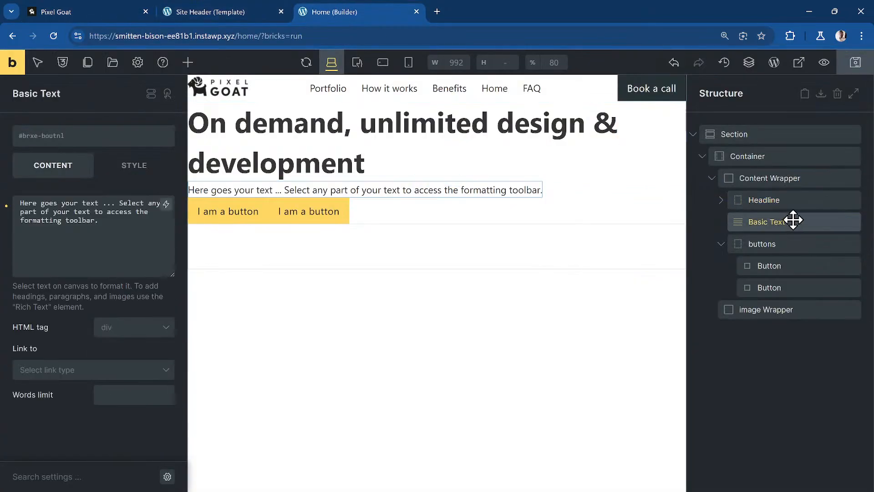
double_click(793, 221)
text(Description)
triple_click(70, 255)
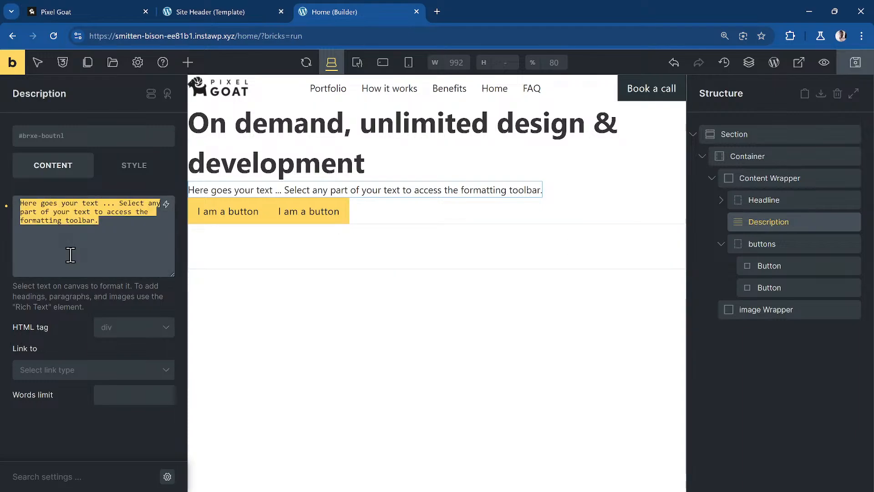
key(ctrl+v)
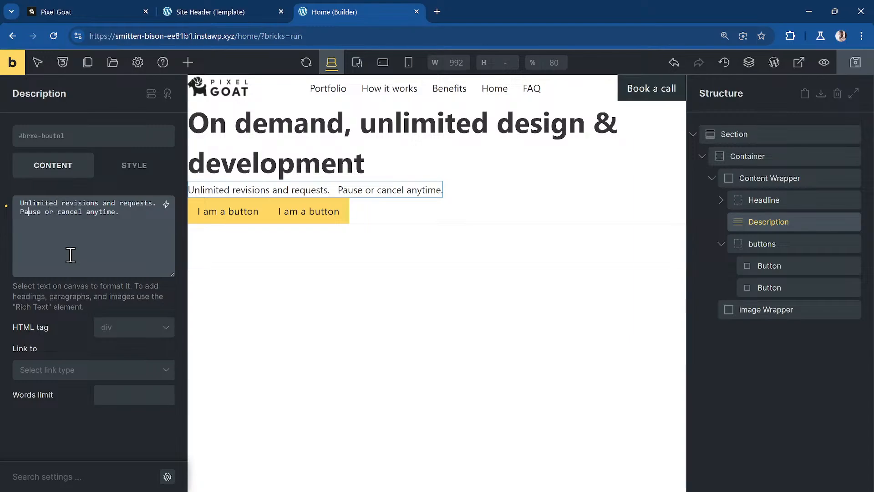
Insert a single <br> line break before "Pause or cancel anytime." in the Description text
text(<br><br>)
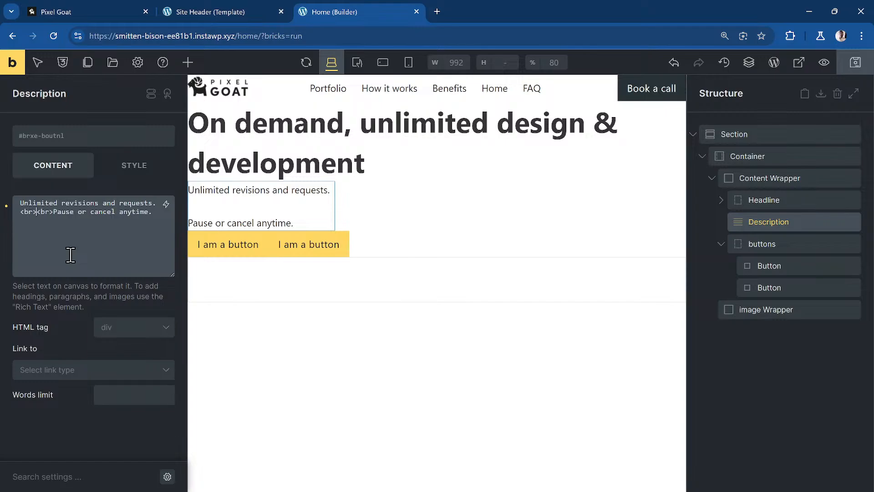
key(BackSpace)
key(BackSpace)
key(BackSpace)
key(BackSpace)
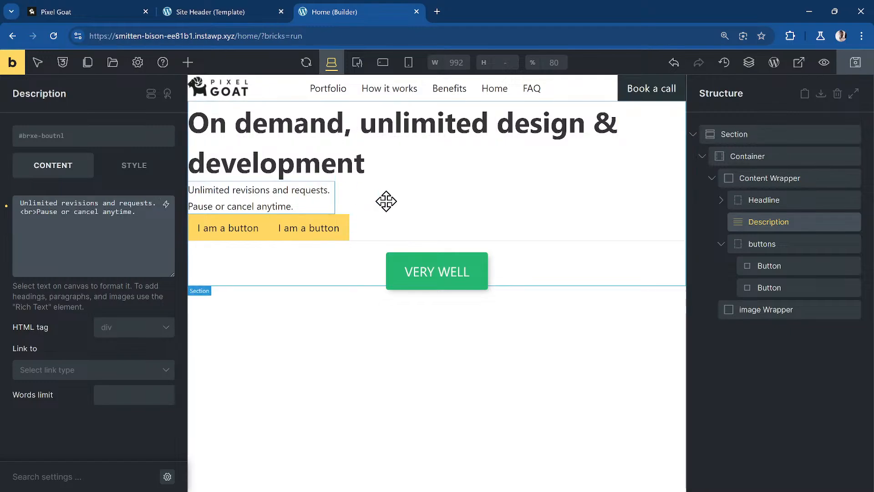
Check the hero buttons on the original Pixel Goat site and clear the first Button's placeholder text in the Home page builder
click(196, 9)
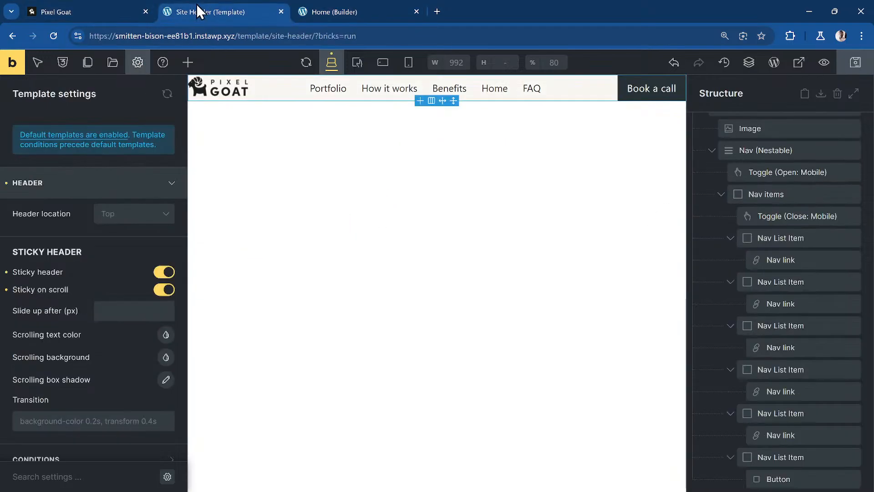
click(106, 9)
click(217, 307)
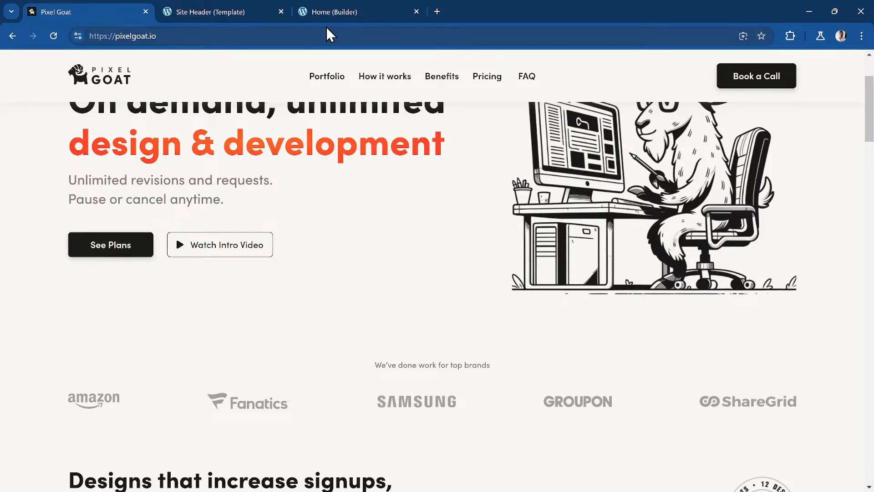
click(336, 11)
click(233, 226)
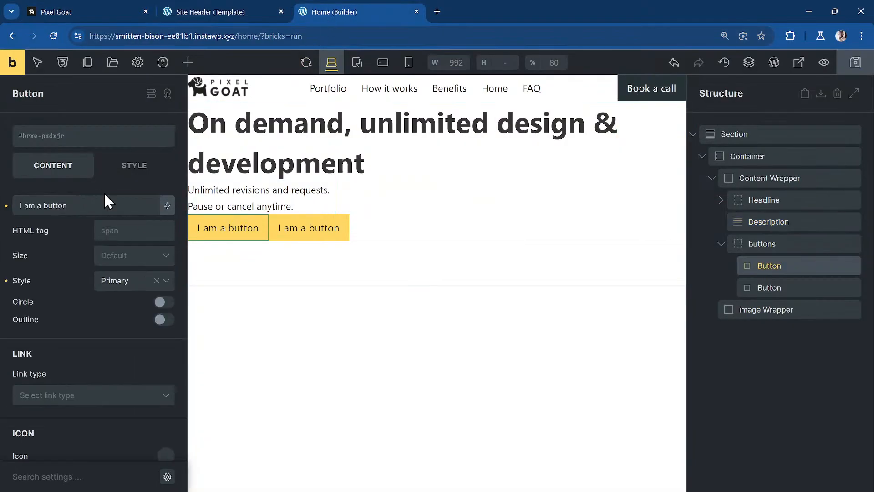
double_click(105, 202)
key(ctrl+a)
key(BackSpace)
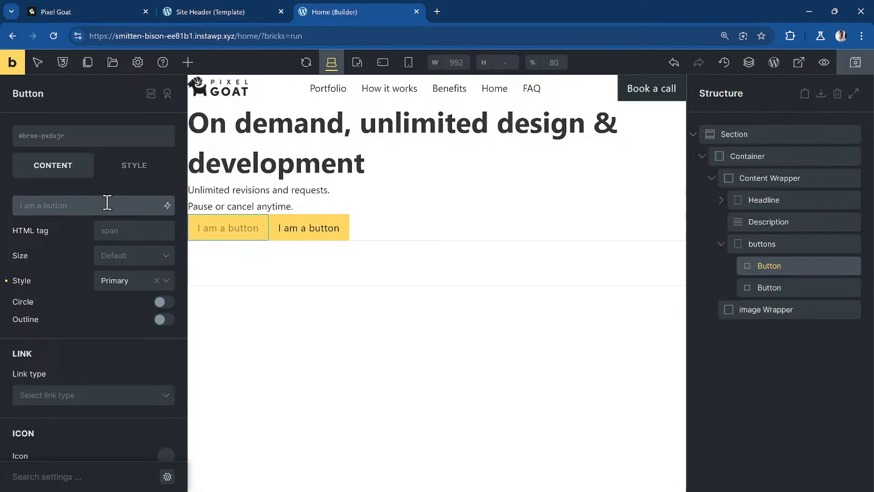
Label the first hero button "See Plans" and the second one "Watch Intro Video"
text(See Plans)
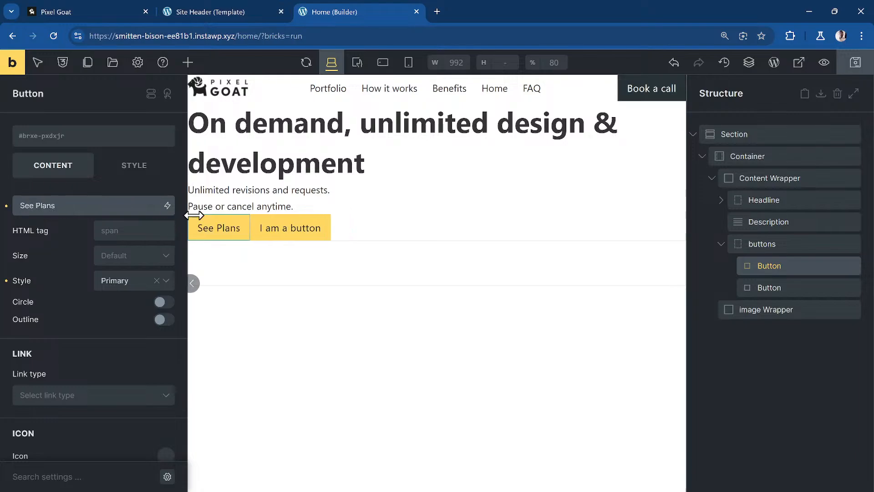
click(291, 228)
triple_click(53, 196)
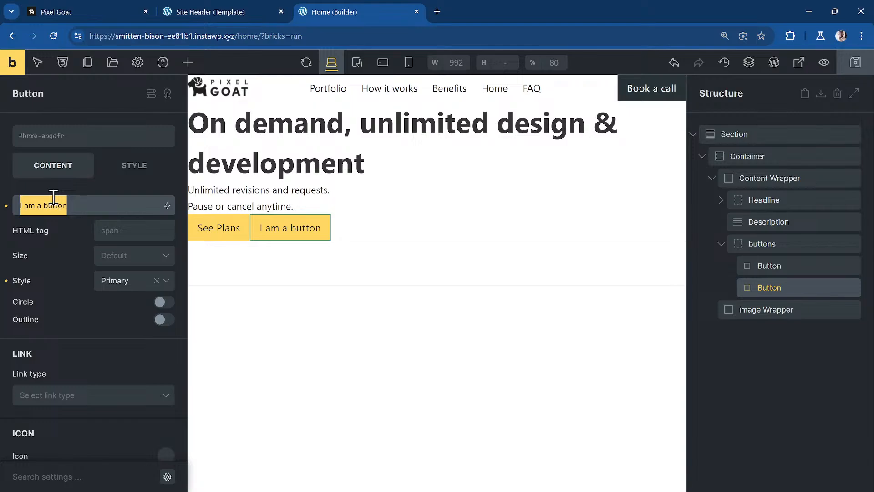
text(Watch Intro Video)
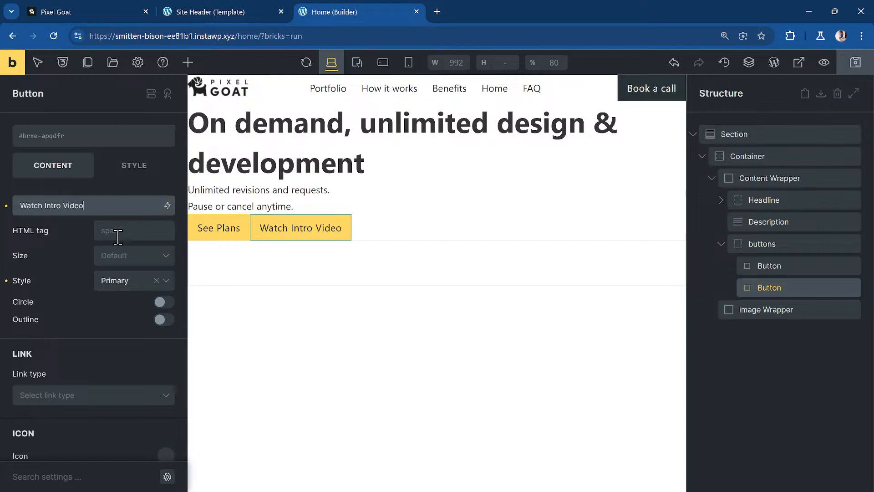
Set the Watch Intro Video button's style to Light and the See Plans button's style to Dark, and save the page
click(144, 288)
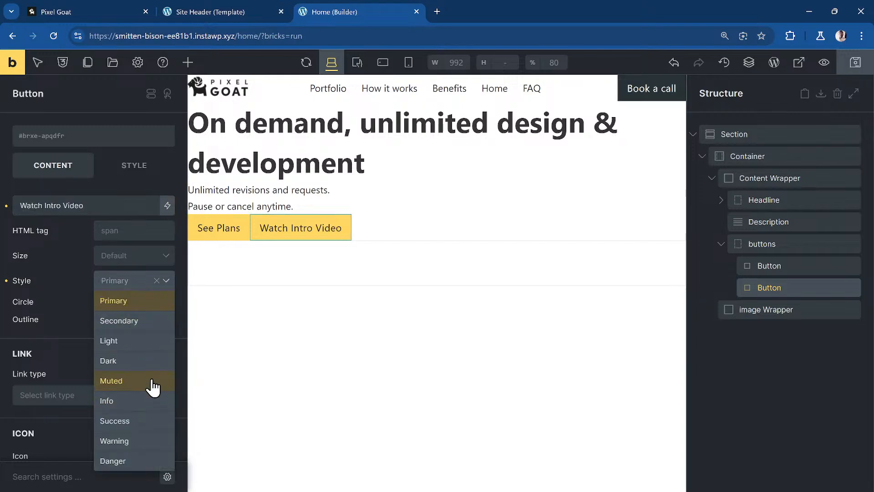
click(148, 344)
click(226, 232)
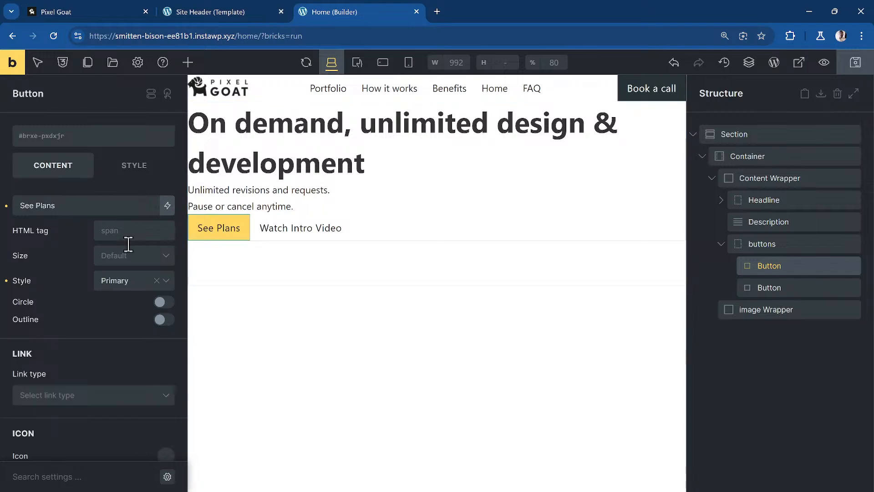
click(128, 288)
click(149, 361)
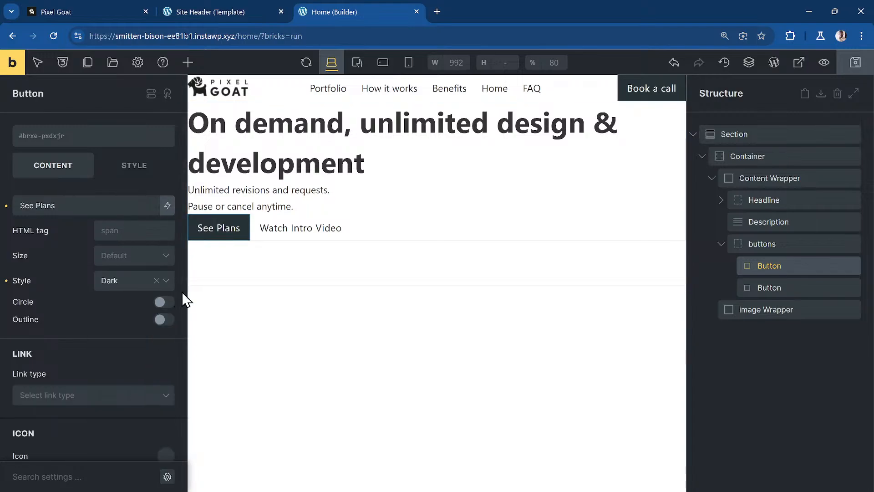
key(ctrl+s)
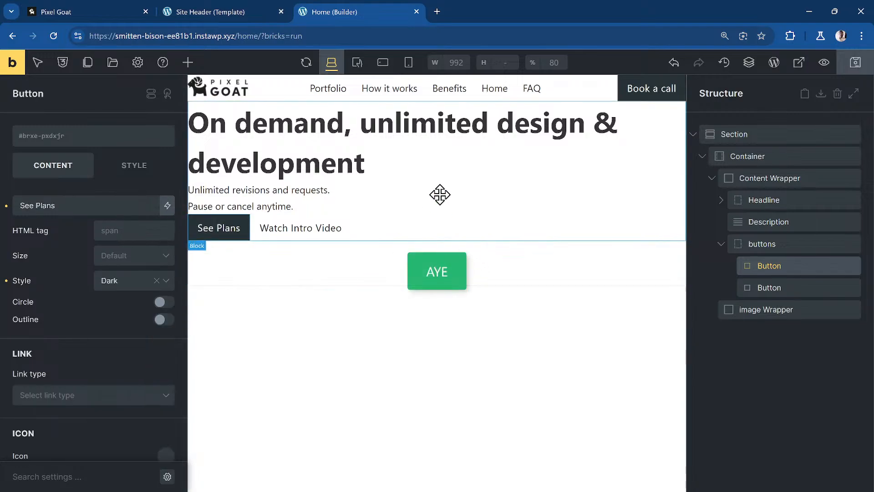
drag(746, 228, 303, 191)
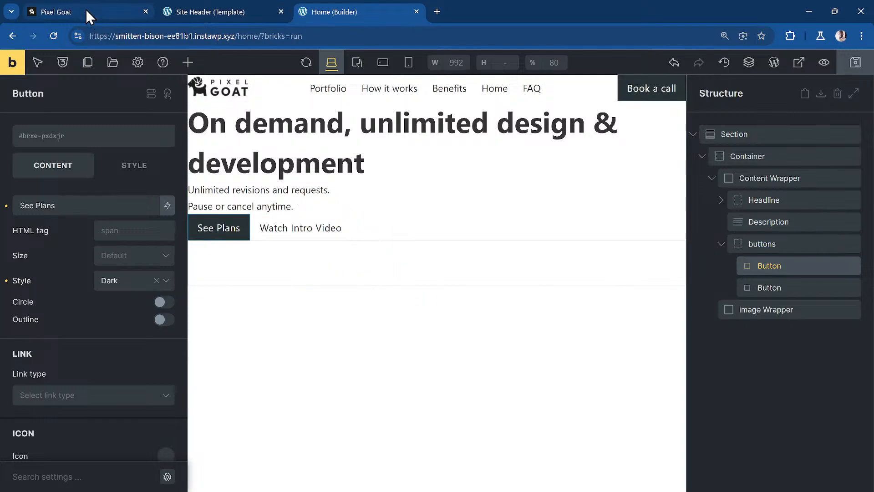
Add an Image element inside the image Wrapper block
click(712, 178)
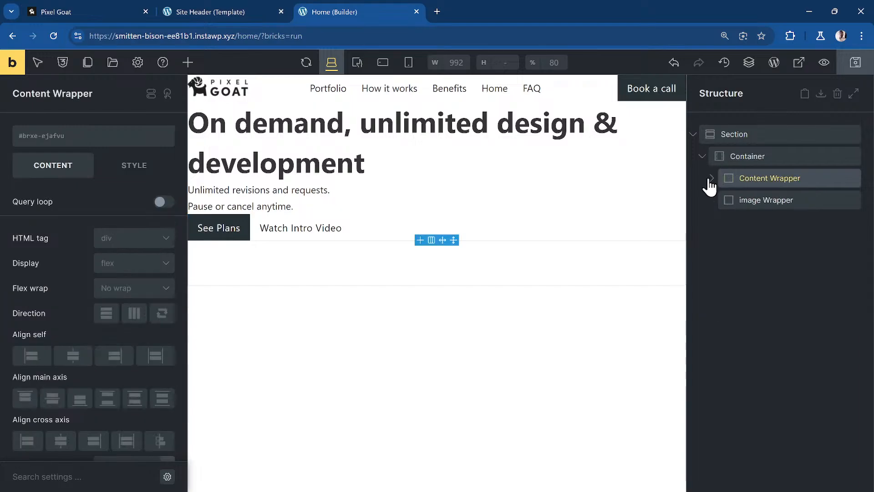
click(765, 201)
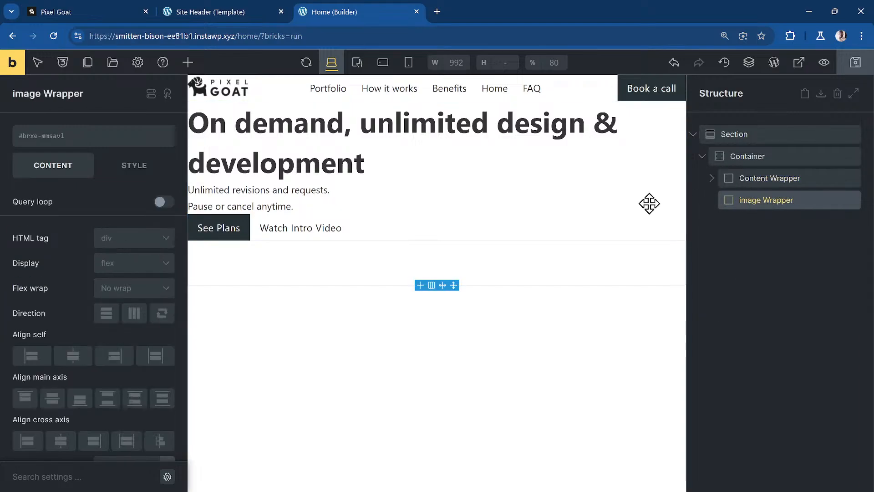
click(187, 62)
click(111, 105)
text(image)
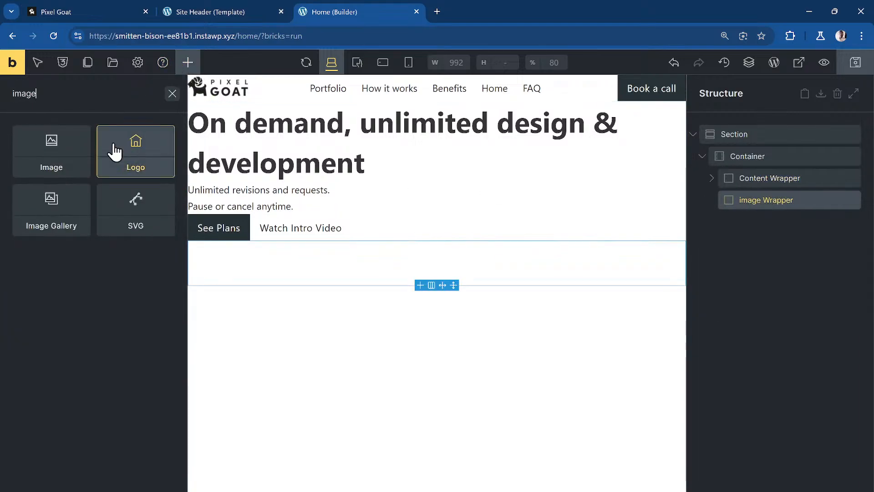
drag(53, 147, 752, 197)
click(760, 221)
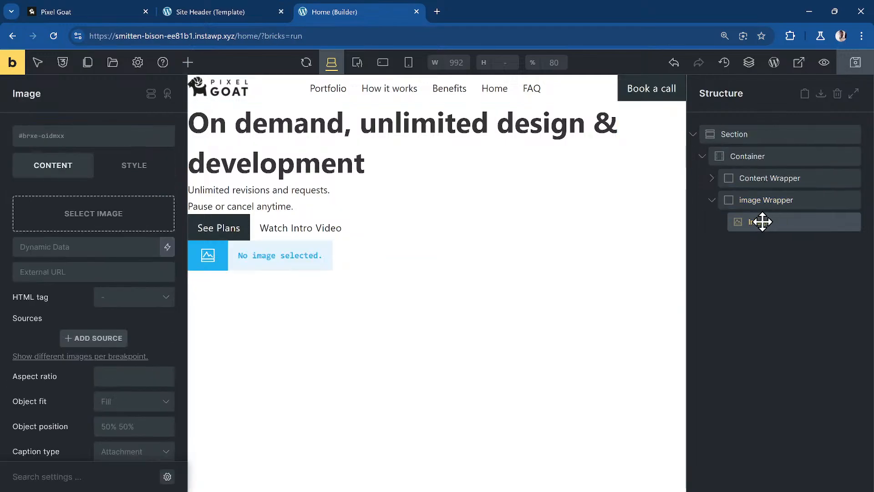
Fill the new Image element with the goat-at-a-computer illustration from the media library
click(121, 212)
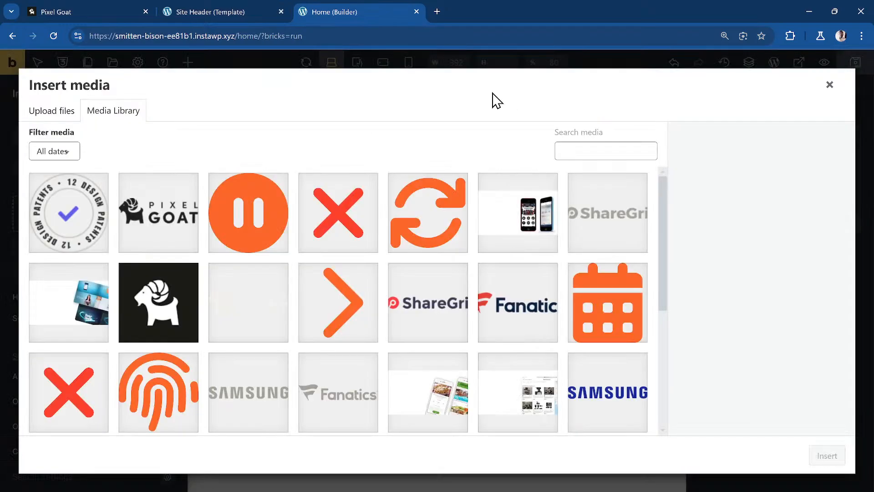
scroll(205, 278, down, 4)
scroll(238, 314, up, 2)
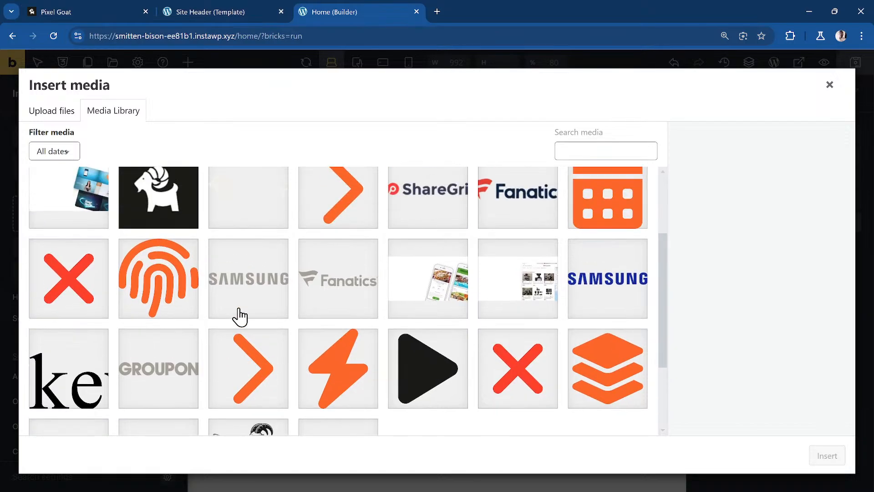
scroll(234, 342, down, 2)
click(234, 373)
scroll(789, 413, down, 3)
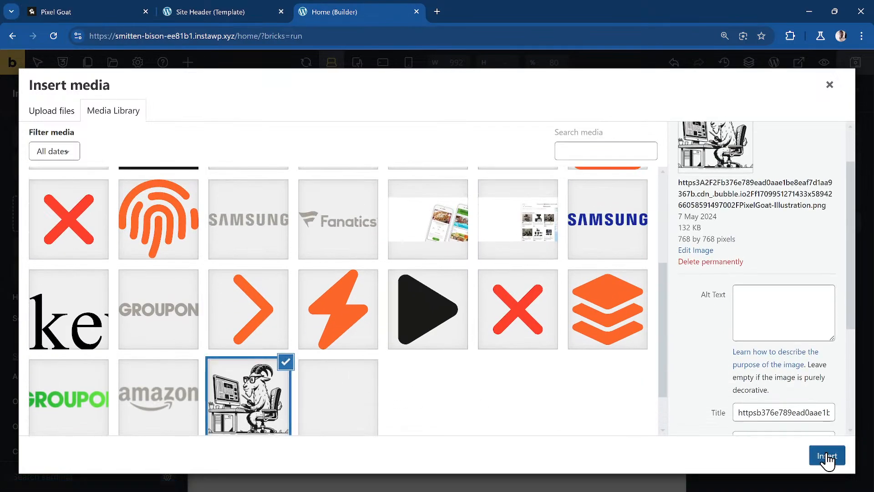
click(827, 455)
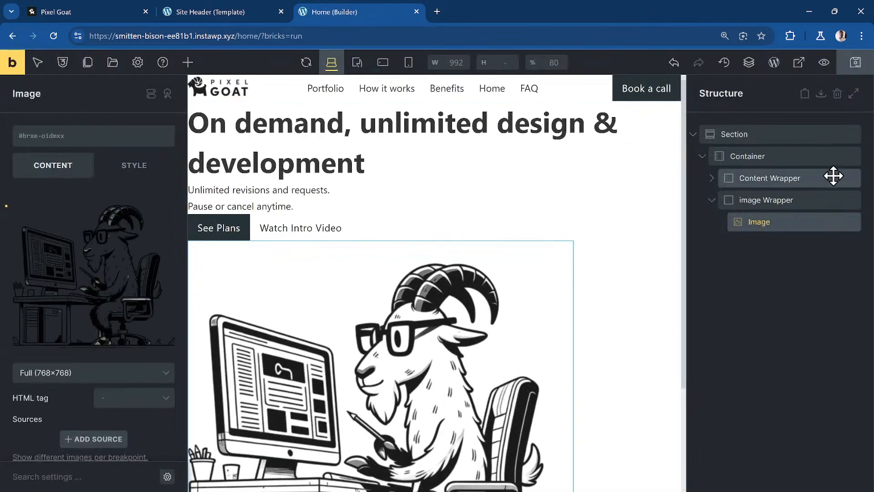
Create the class dd-hero on the hero Section
click(770, 159)
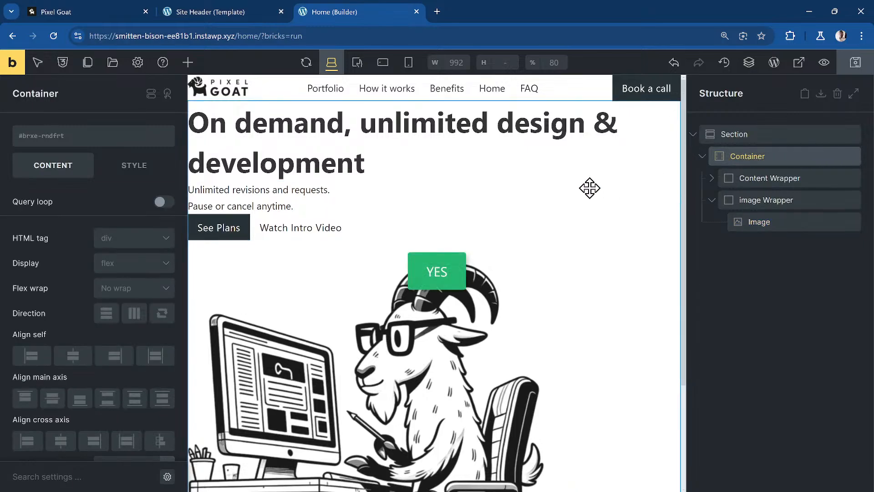
click(788, 137)
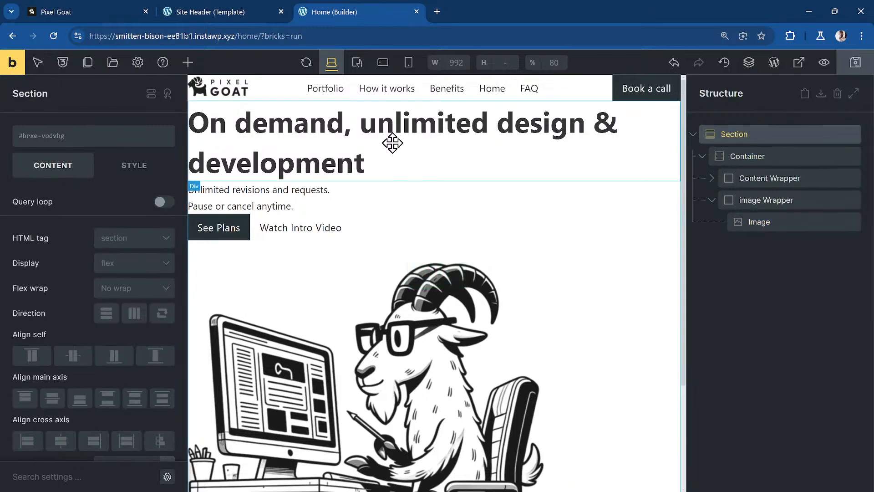
click(94, 146)
text(dd-hero)
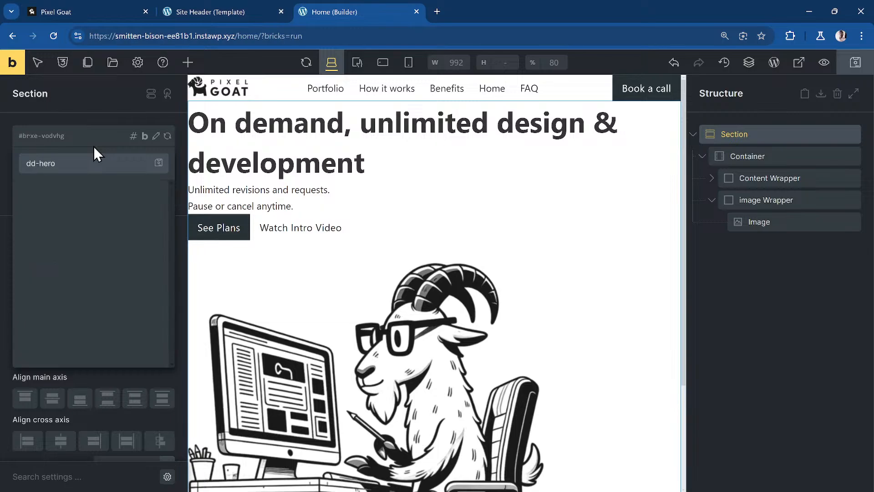
key(ctrl+a)
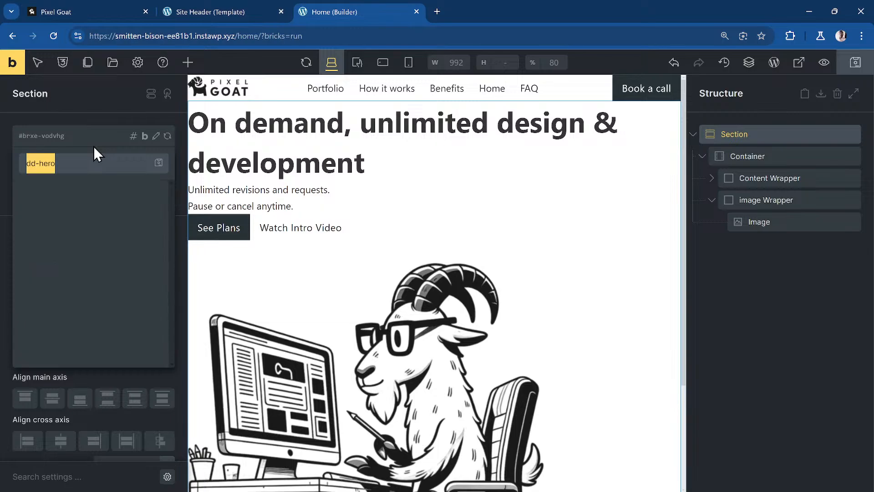
key(Return)
Create the class dd-hero__inner on the hero's Container
click(747, 156)
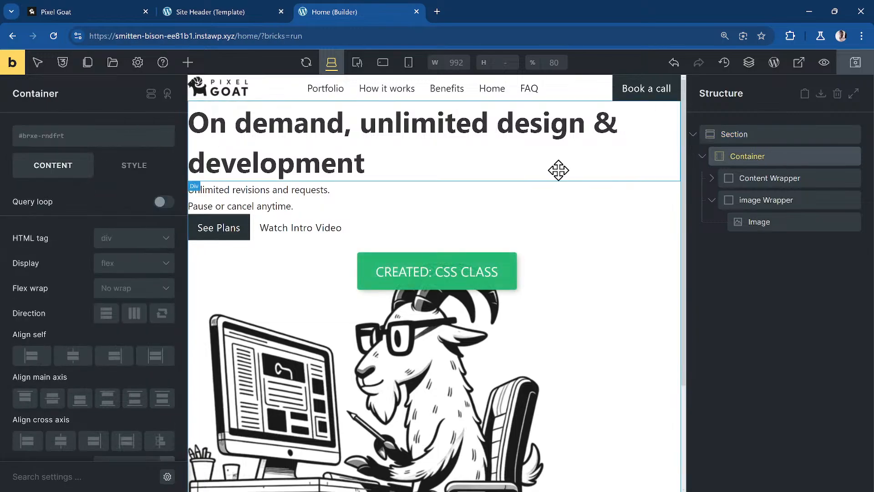
click(98, 140)
text(dd-hero_)
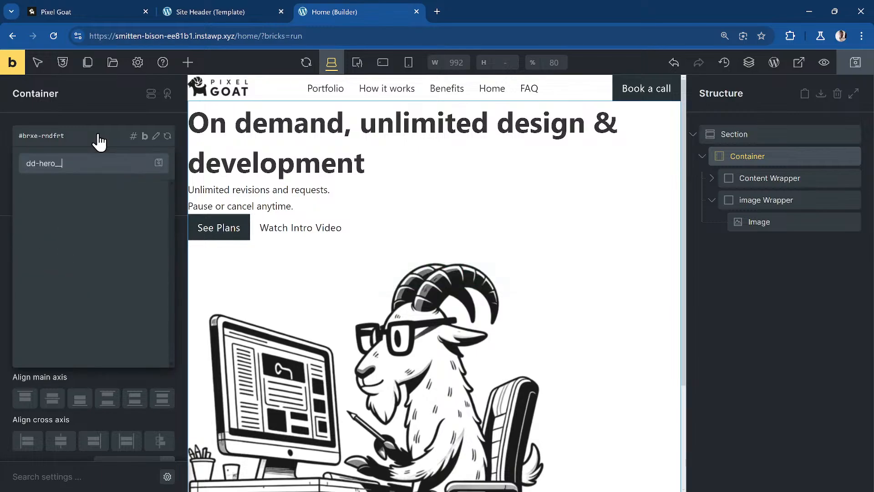
text(_inner)
key(Return)
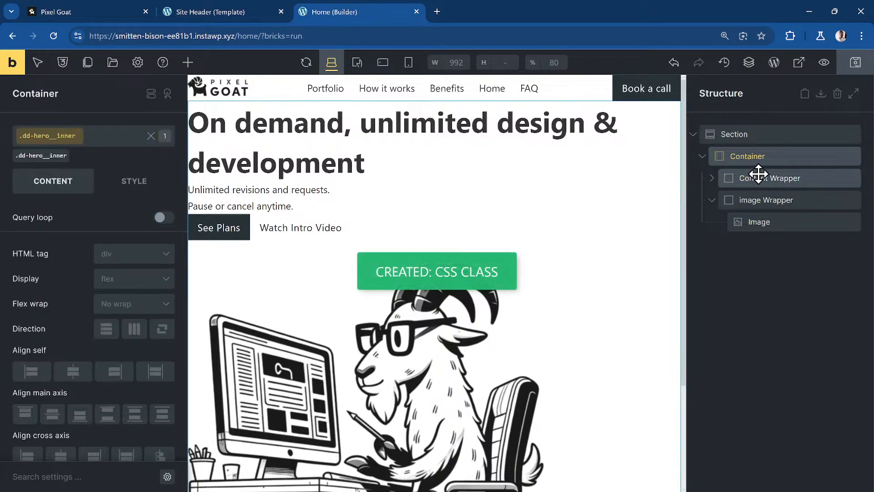
Create the class dd-hero__content-wrapper on the Content Wrapper block
click(757, 176)
click(69, 137)
text(dd-hero)
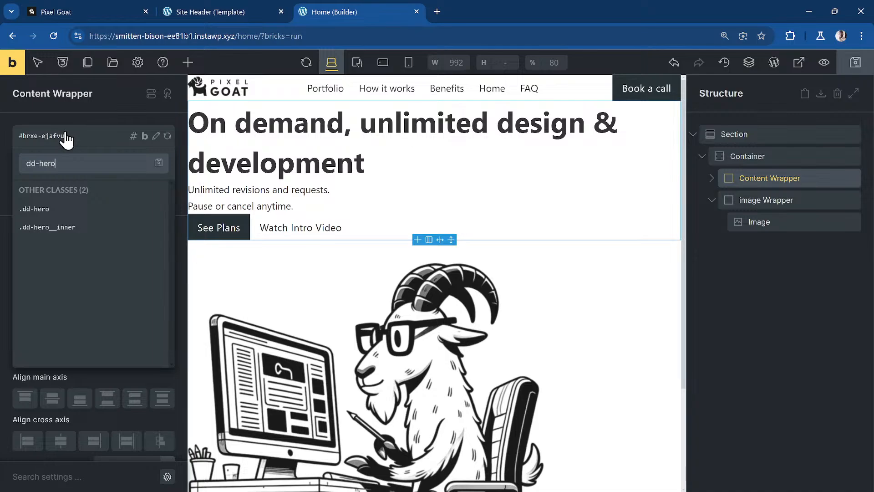
text(__content-wrapp)
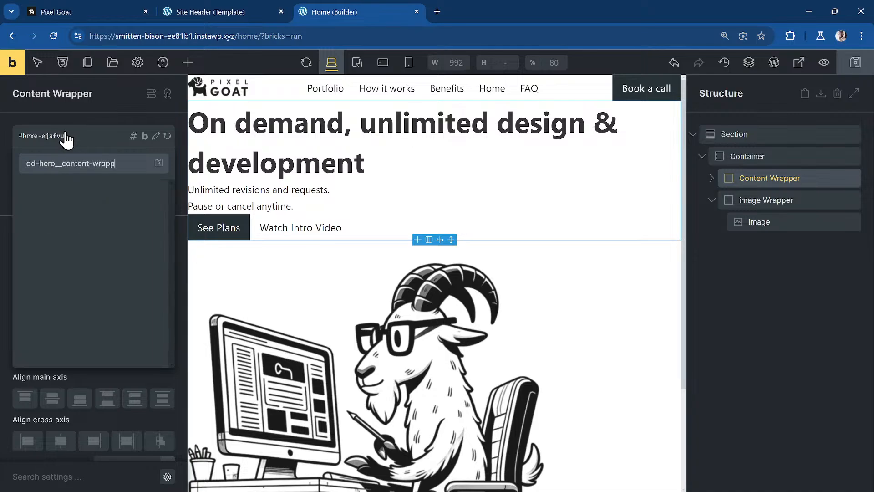
text(er)
key(Return)
Create the class dd-hero__headline on the Headline element inside the Content Wrapper
click(711, 178)
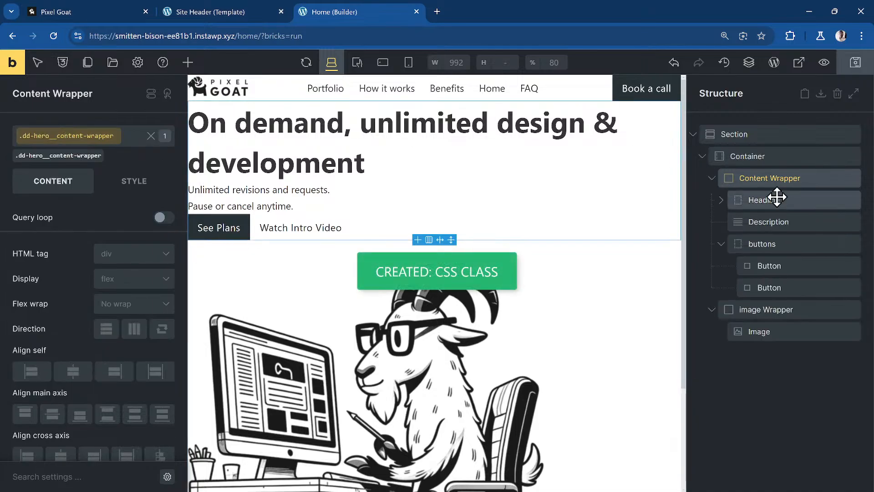
click(777, 199)
click(61, 136)
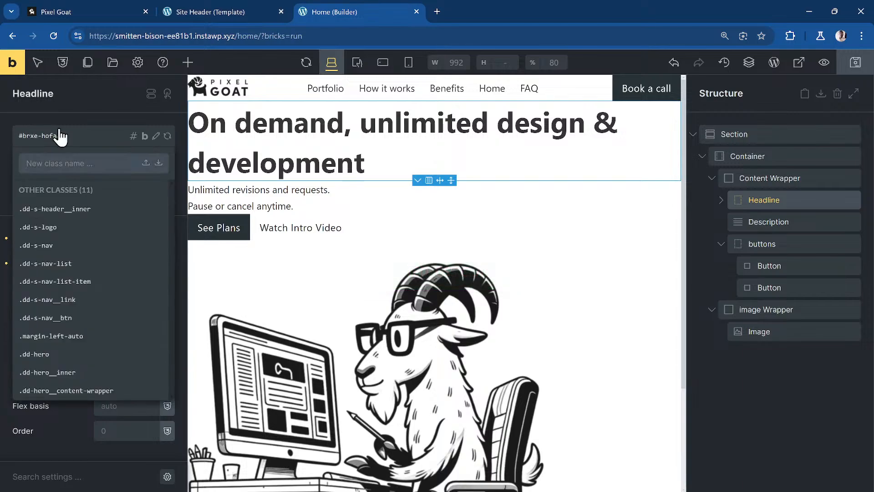
text(dd-hero__her)
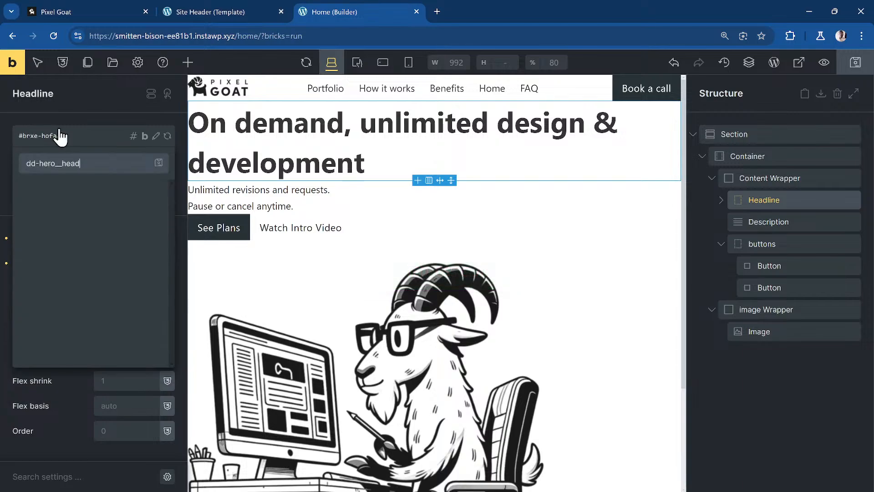
text(dline)
key(Return)
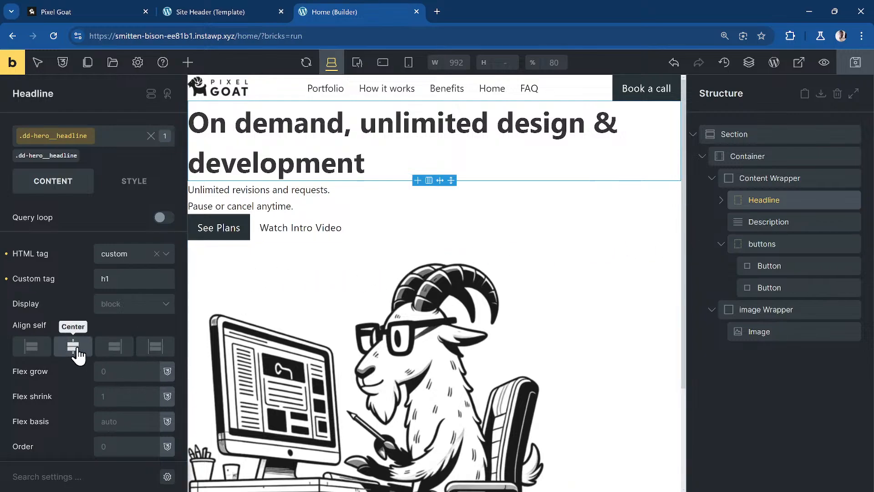
Set the Headline's display to flex with a vertical (column) direction through its dd-hero__headline class
scroll(136, 282, down, 1)
scroll(121, 198, up, 1)
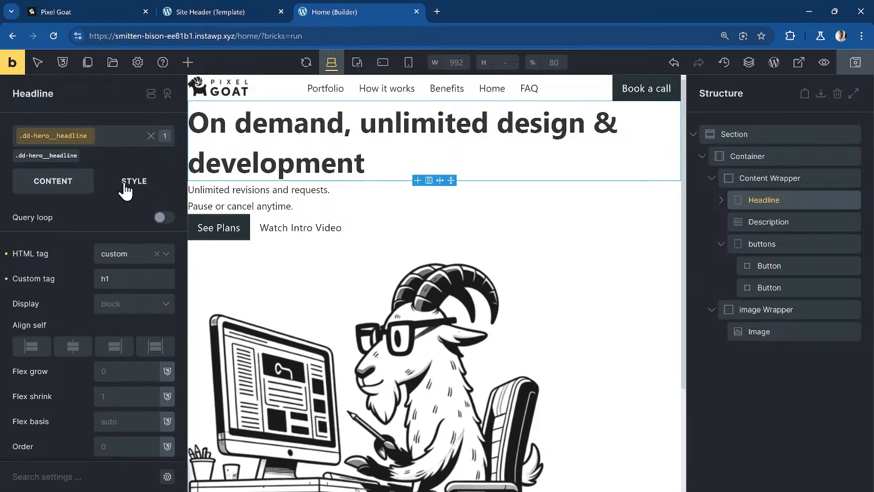
click(134, 303)
click(137, 343)
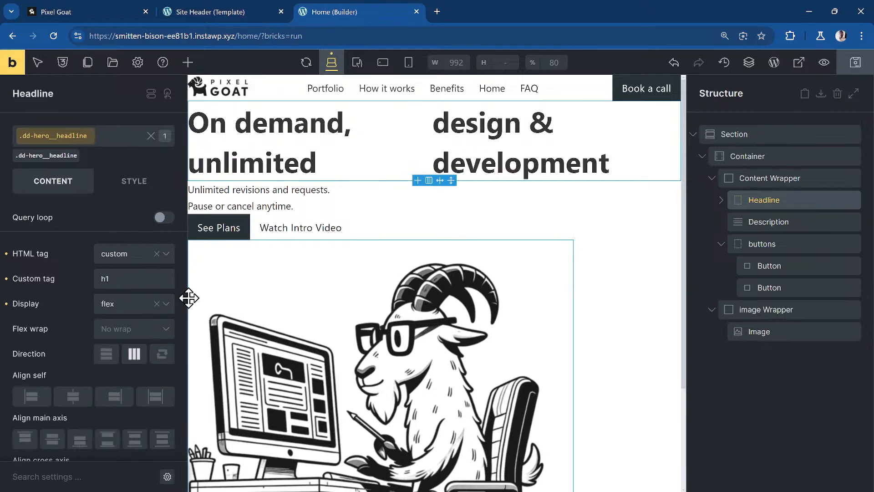
click(106, 353)
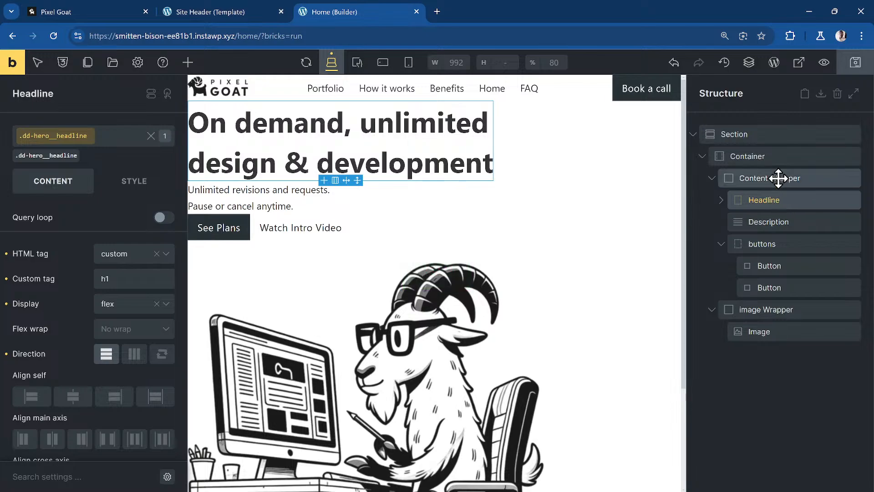
Make the hero's Container a horizontal (row) flex layout centered on the cross axis through its dd-hero__inner class, and save the page
click(778, 243)
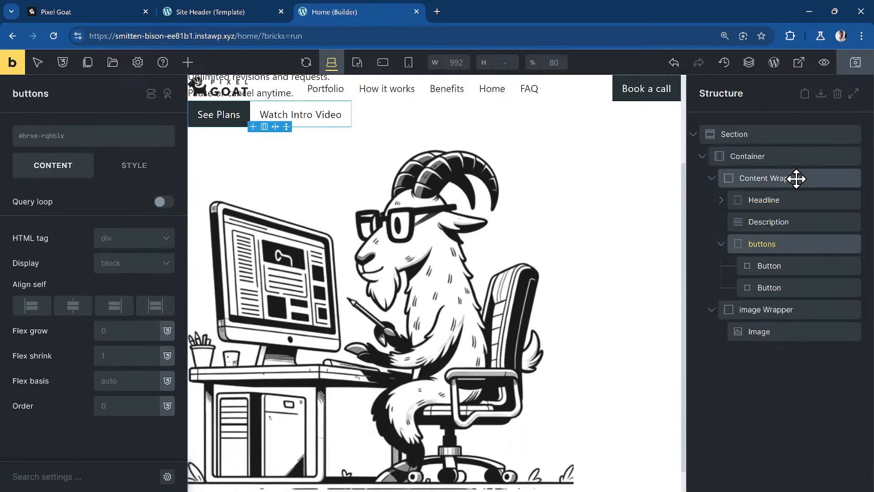
click(796, 178)
click(772, 157)
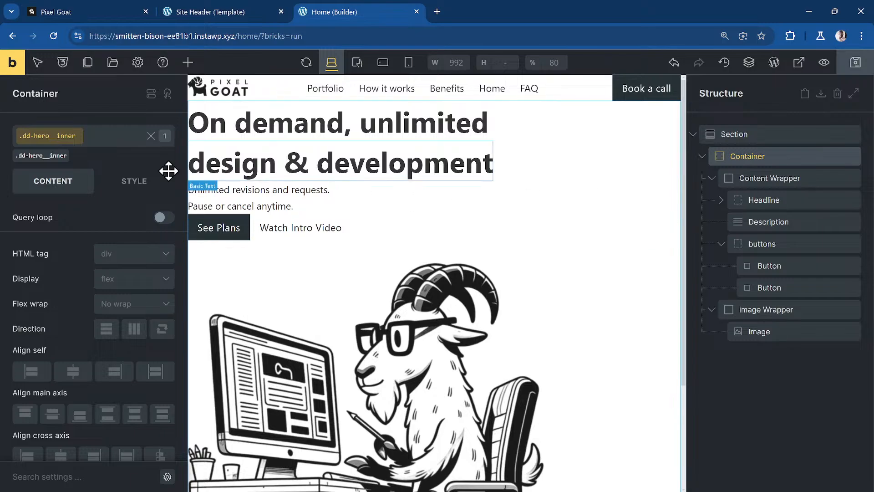
click(143, 280)
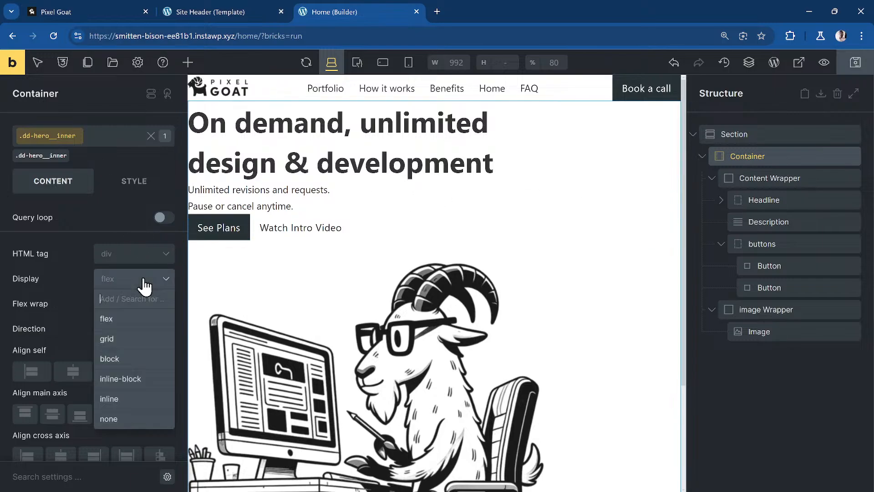
click(144, 318)
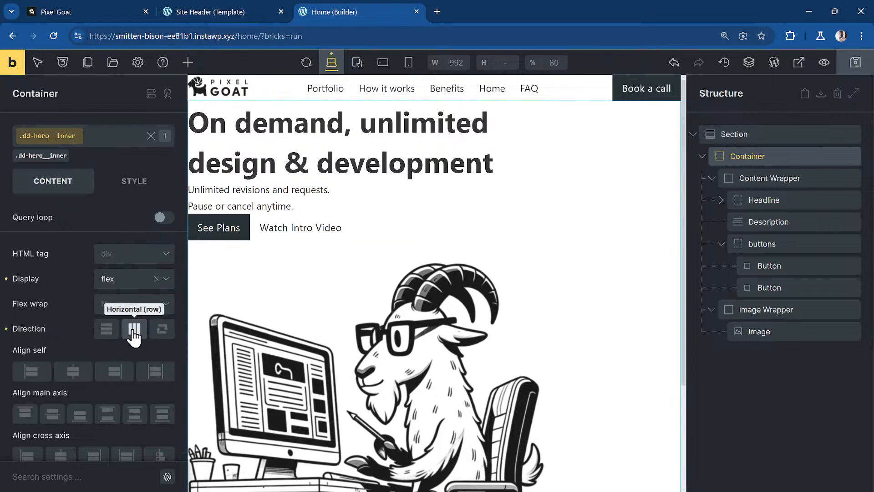
click(133, 328)
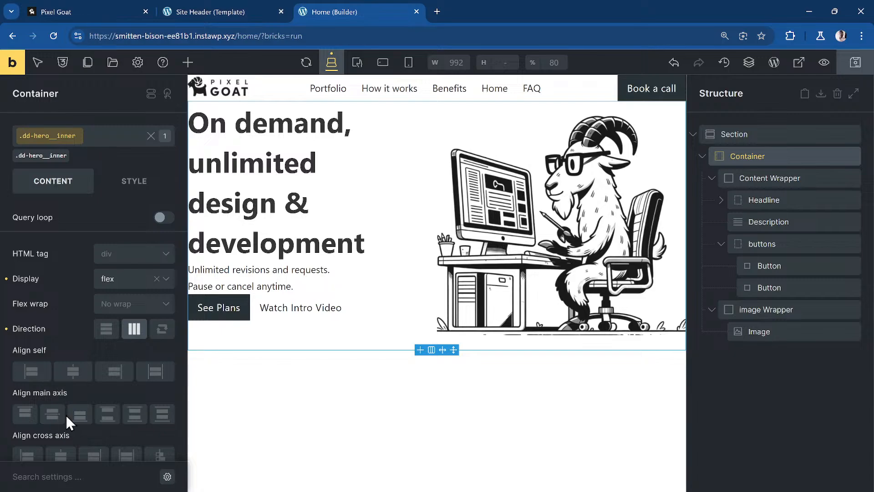
click(53, 421)
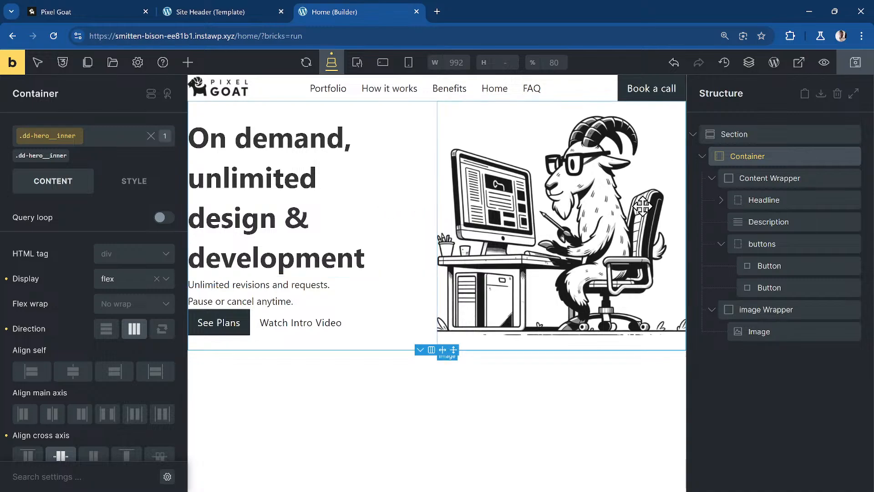
key(ctrl+s)
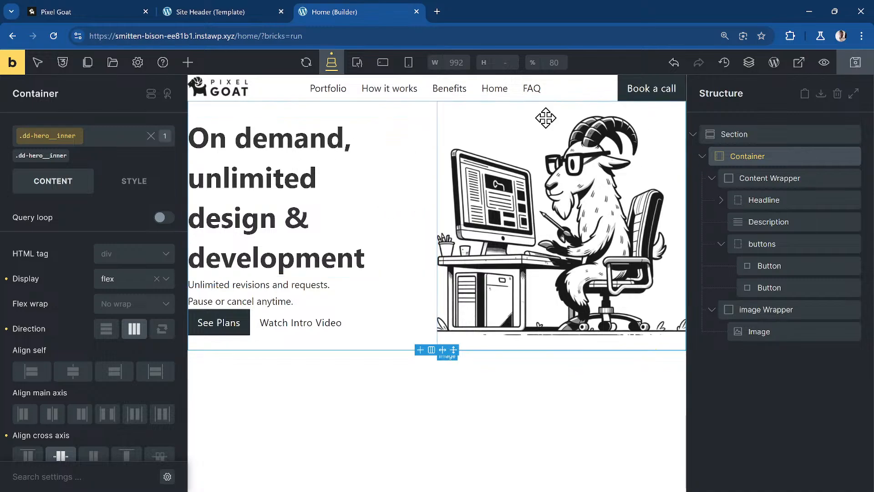
Inspect the "design & development" headline on the Pixel Goat reference site and copy the declarations of its #gradient-text CSS rule
click(221, 4)
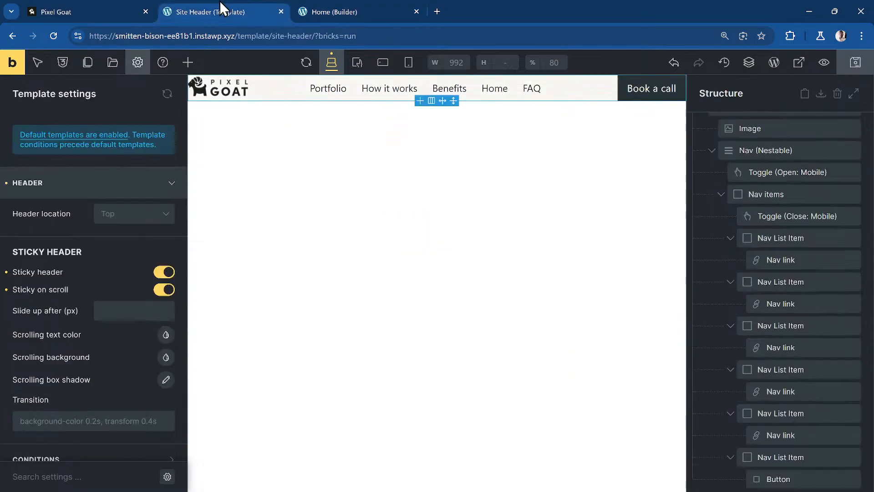
click(77, 12)
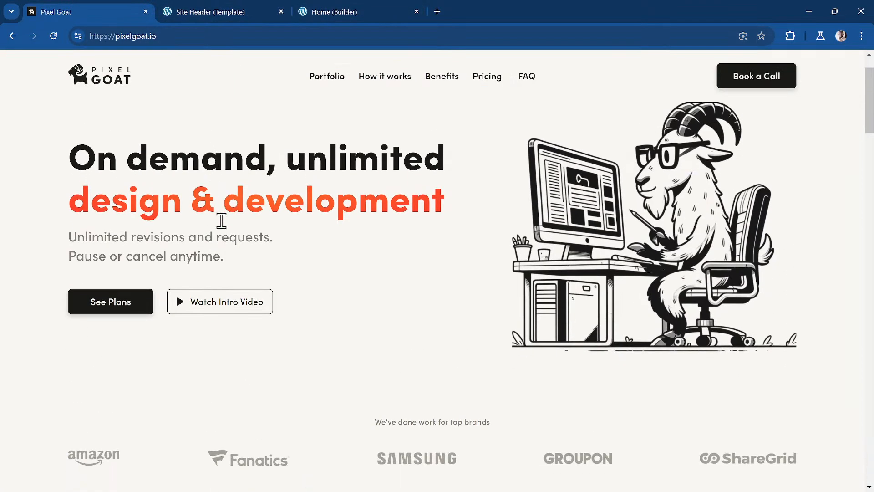
scroll(253, 223, down, 1)
scroll(256, 226, up, 2)
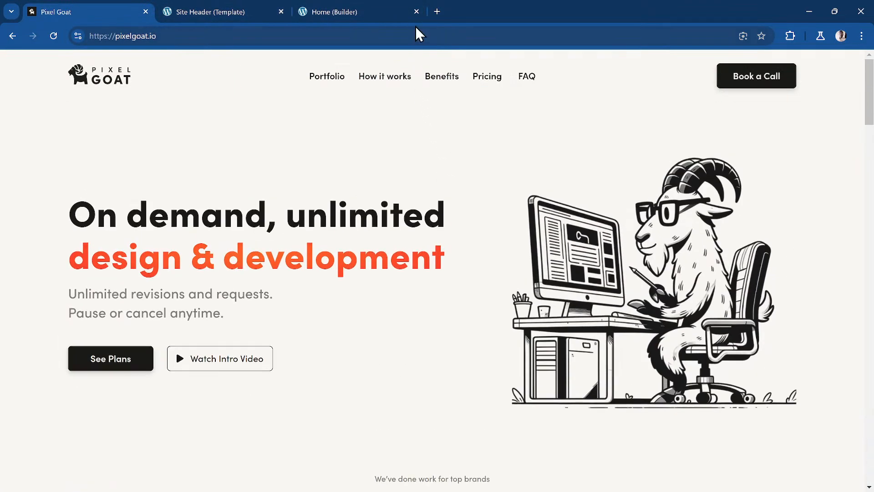
click(346, 11)
click(63, 12)
right_click(321, 254)
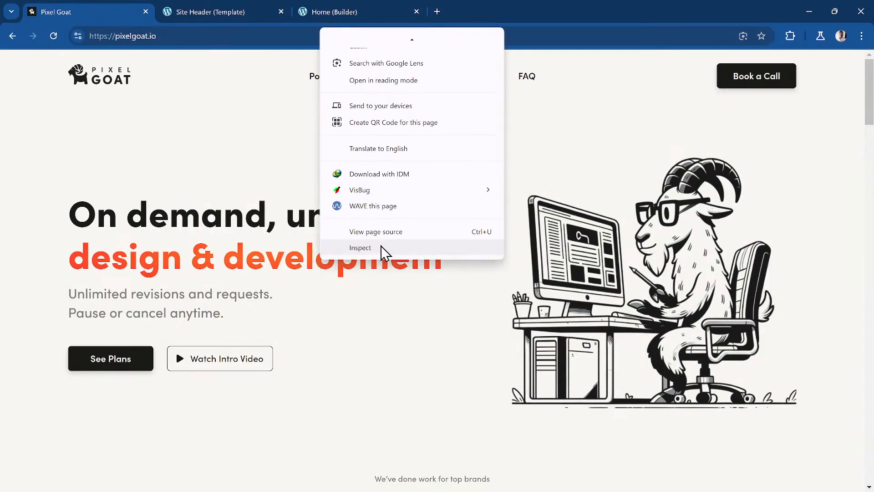
click(381, 249)
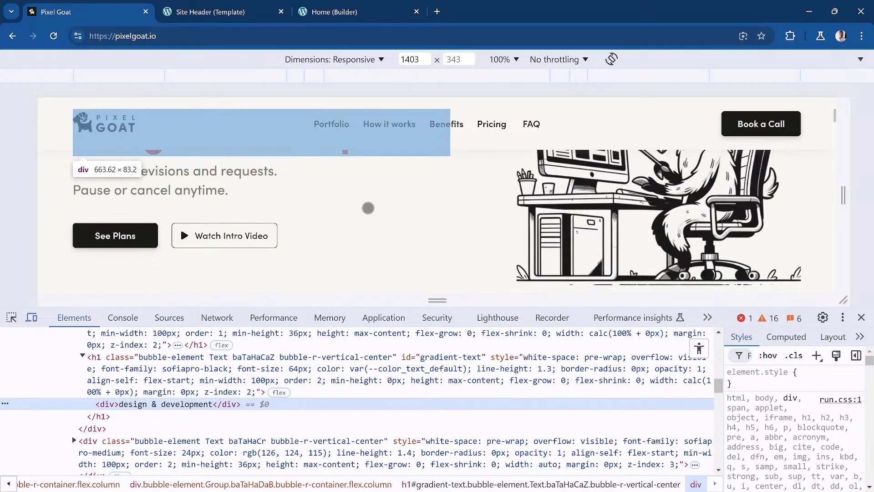
scroll(795, 384, down, 5)
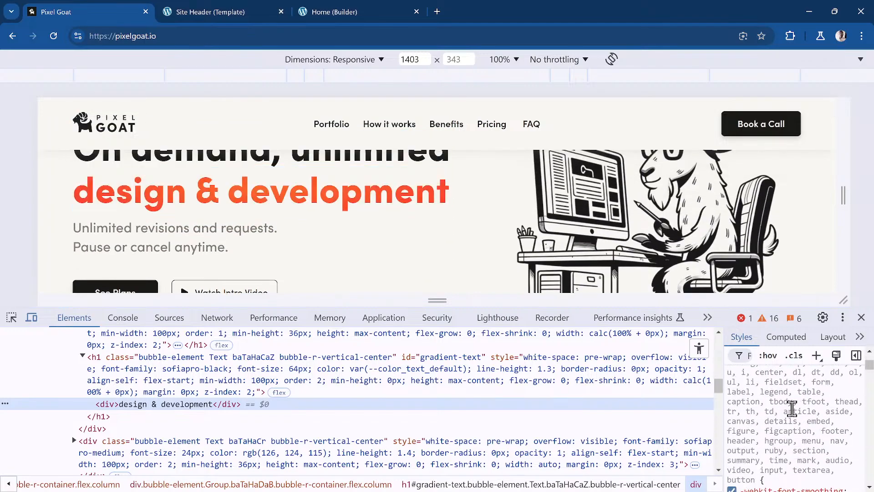
scroll(792, 418, down, 10)
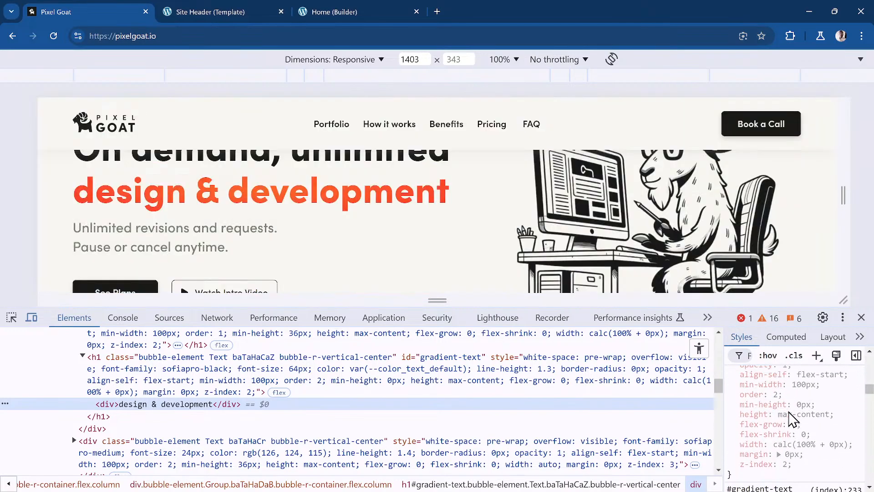
click(835, 476)
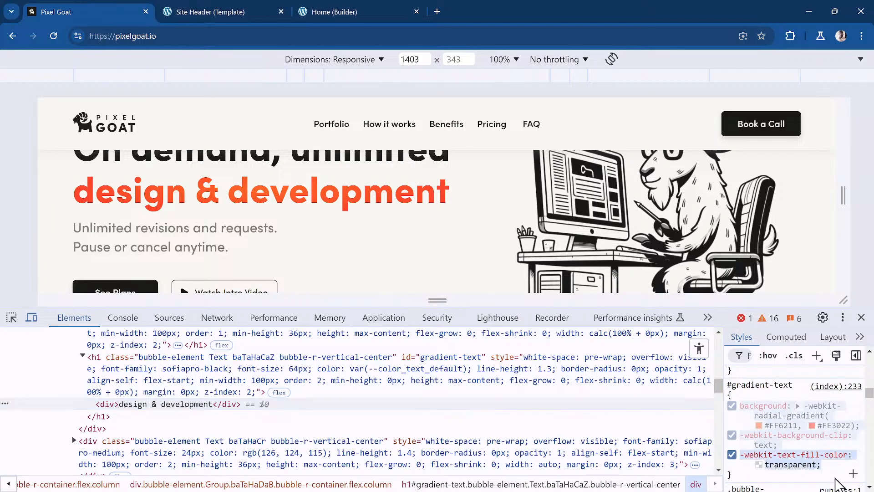
Back in the Home builder, create the class dd-hero__headline--fancy on the "design & development" text element
click(210, 13)
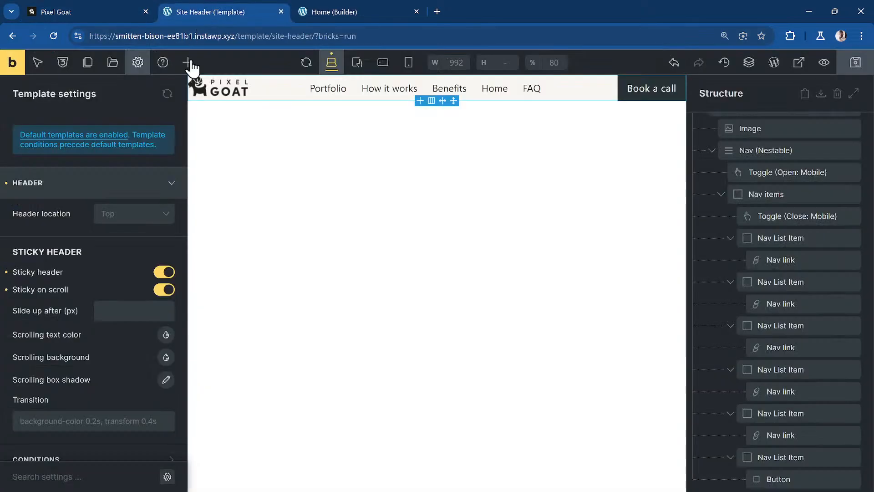
click(350, 10)
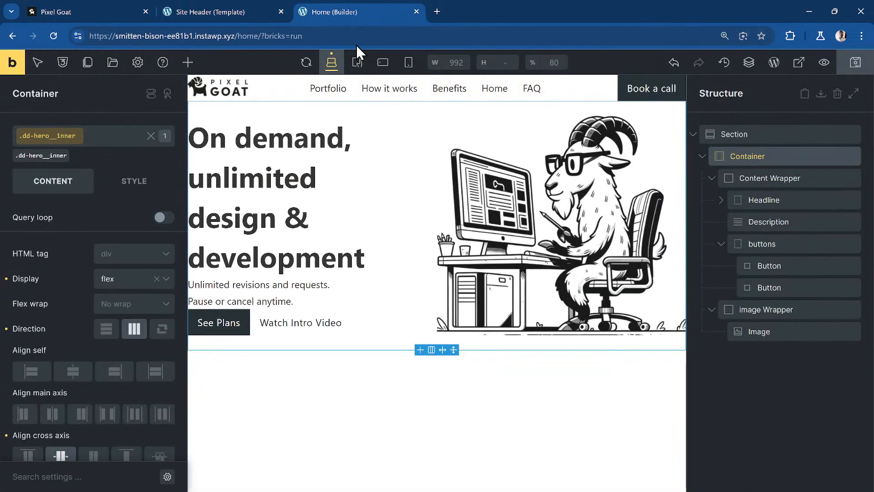
click(255, 238)
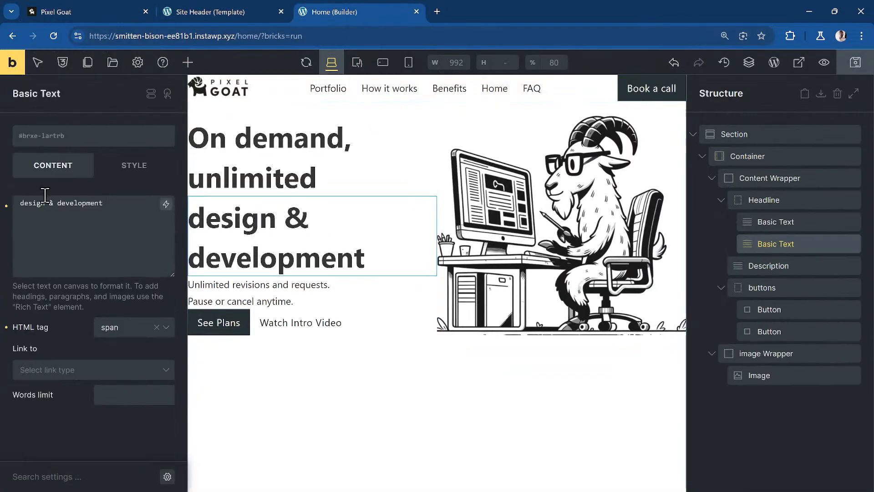
click(56, 143)
text(dd-)
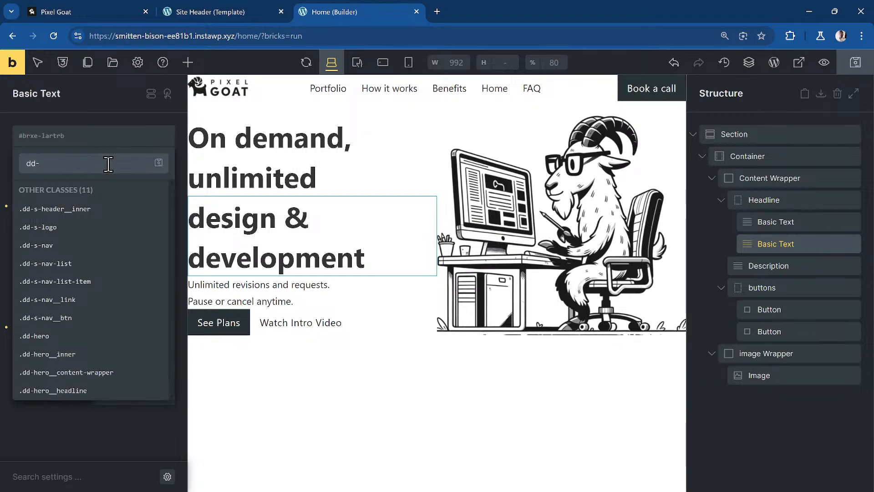
text(hero_)
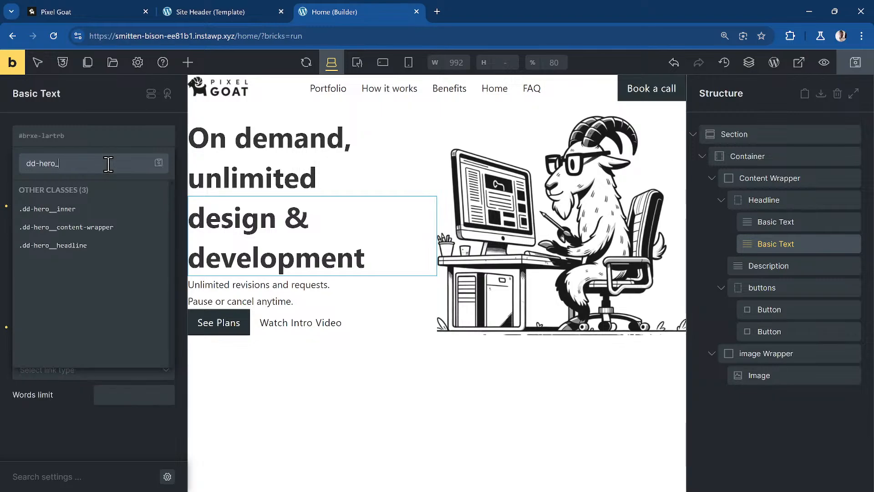
text(_head)
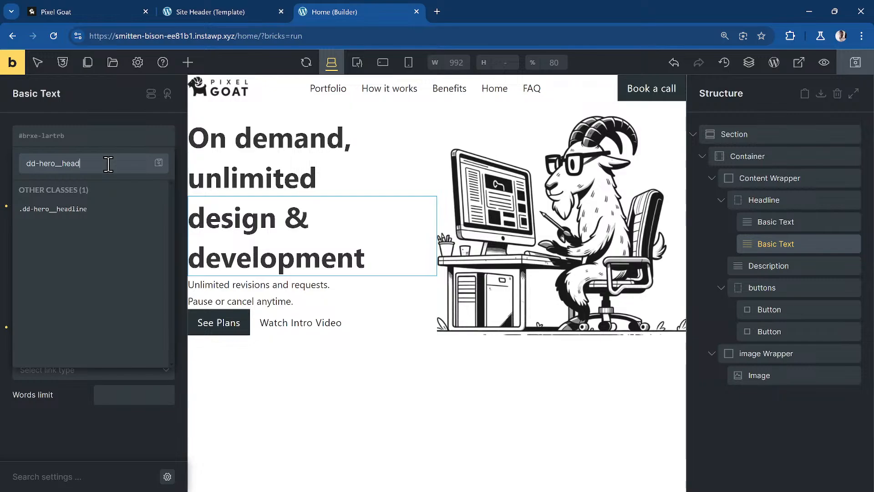
text(line--fancy)
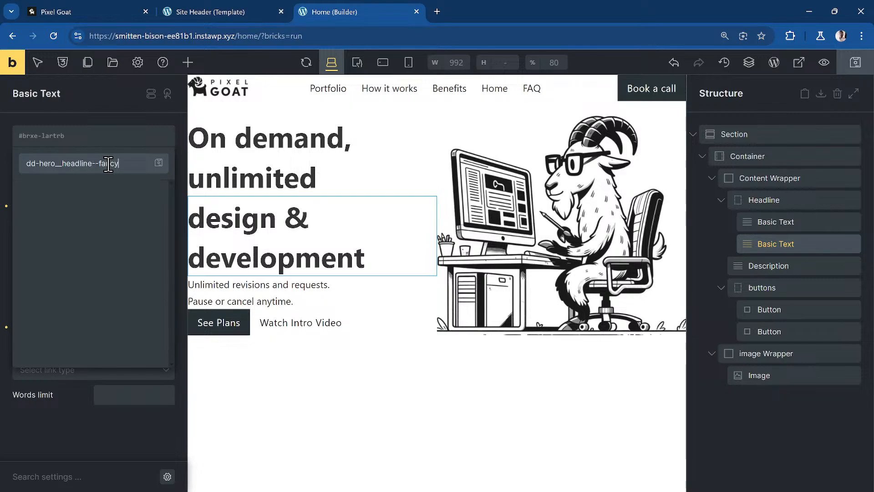
key(Return)
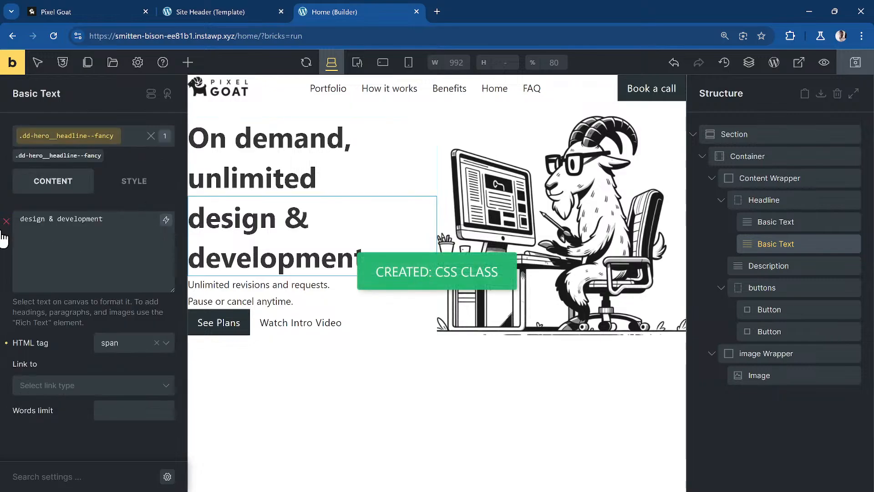
Add custom CSS to dd-hero__headline--fancy with the copied radial gradient (#FF6211, #FE3022), background clipped to text and transparent text fill
click(120, 181)
click(76, 406)
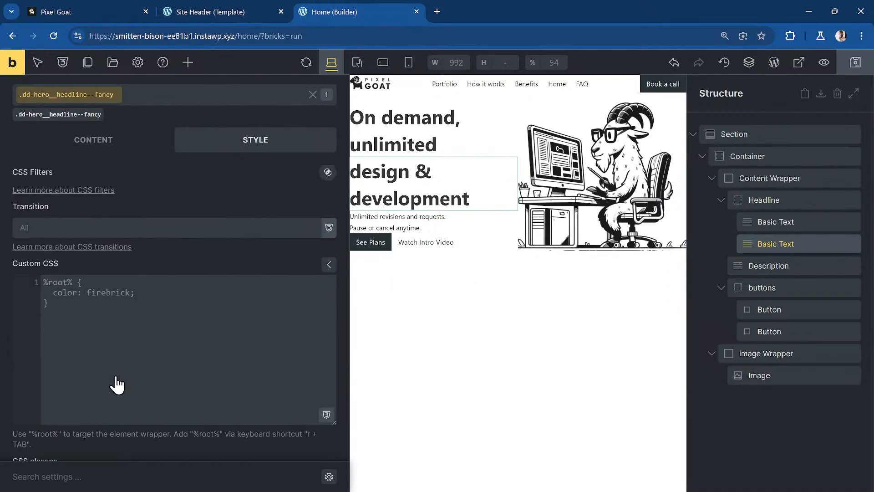
click(138, 285)
text(r)
key(Tab)
text({})
key(Left)
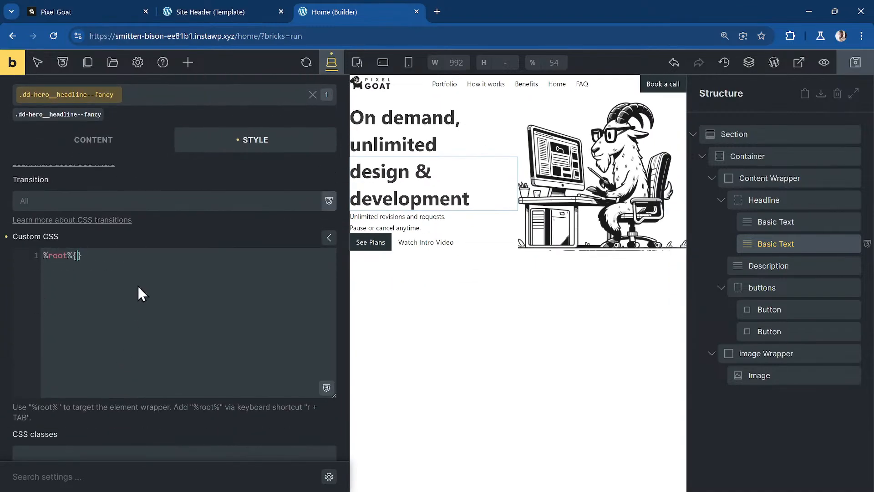
key(Return)
text(background: -webkit-radial-gradient(#FF6211, #FE3022);     -webkit-background-clip: text;     -webkit-text-fill-color: transparent;)
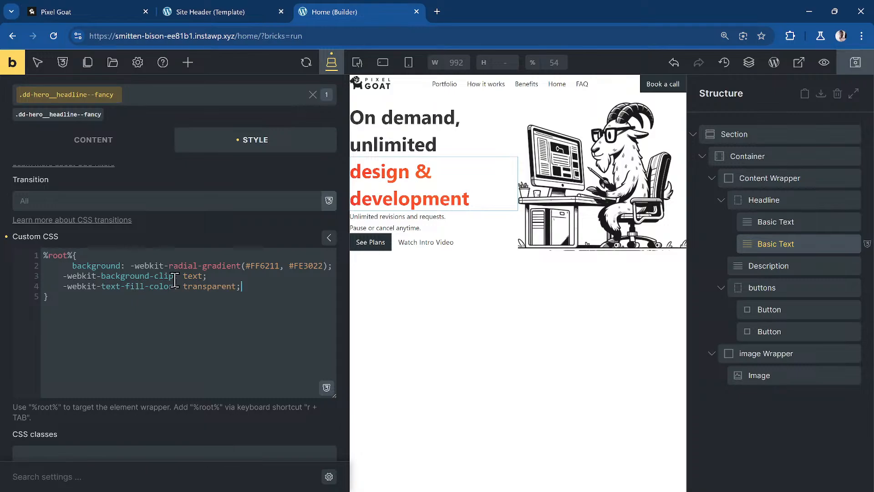
Set the Headline's font size to var(--dd-fs-xl) through its dd-hero__headline class
click(800, 200)
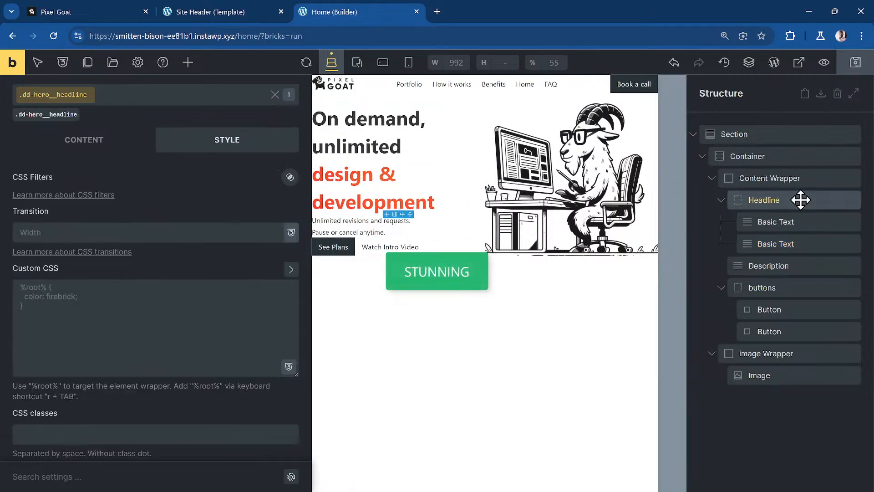
scroll(189, 212, up, 10)
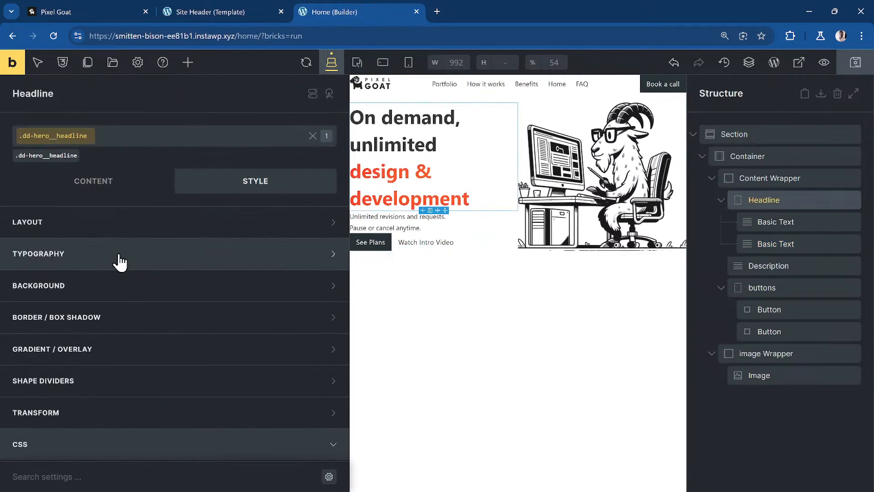
click(120, 253)
click(127, 308)
text(var()
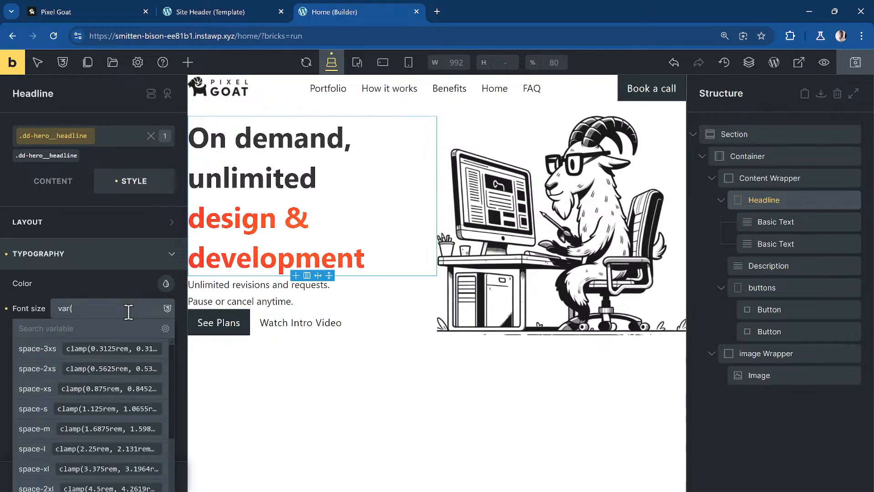
text(--dd-fs-)
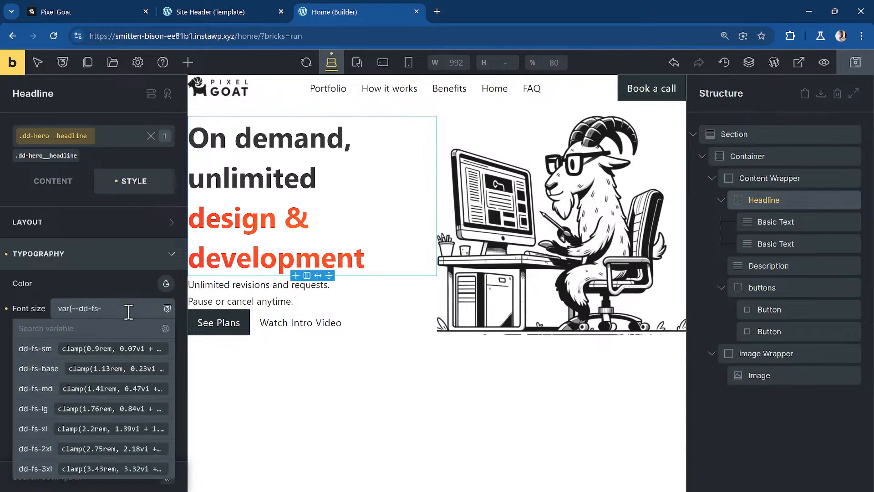
text(xl))
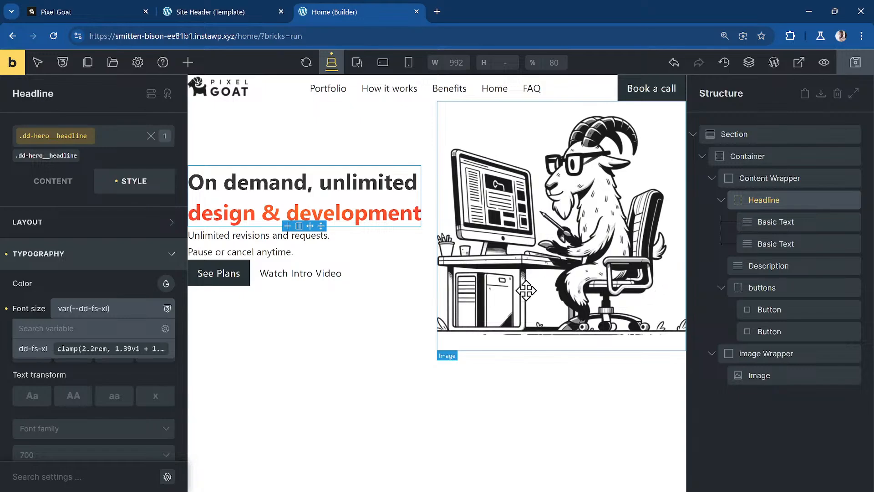
Open the builder settings, check the hero on the Pixel Goat reference site, close its developer tools and return to the Home builder
click(137, 62)
click(237, 11)
click(91, 10)
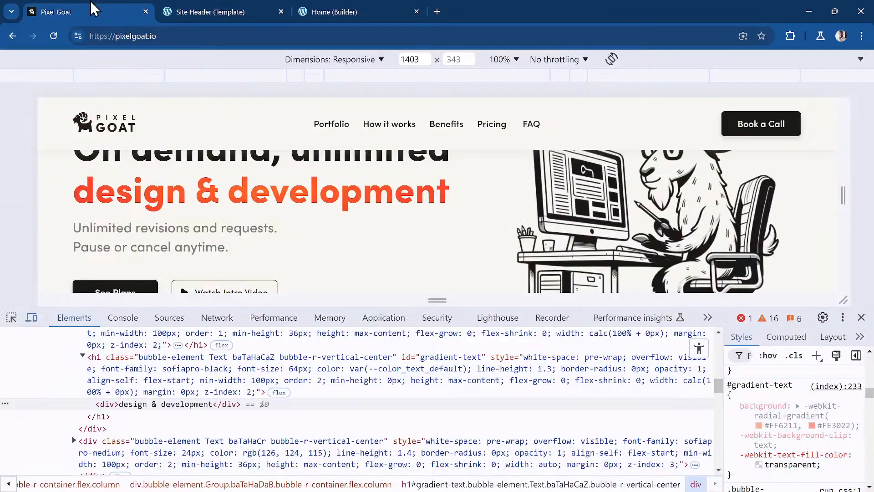
scroll(362, 191, up, 2)
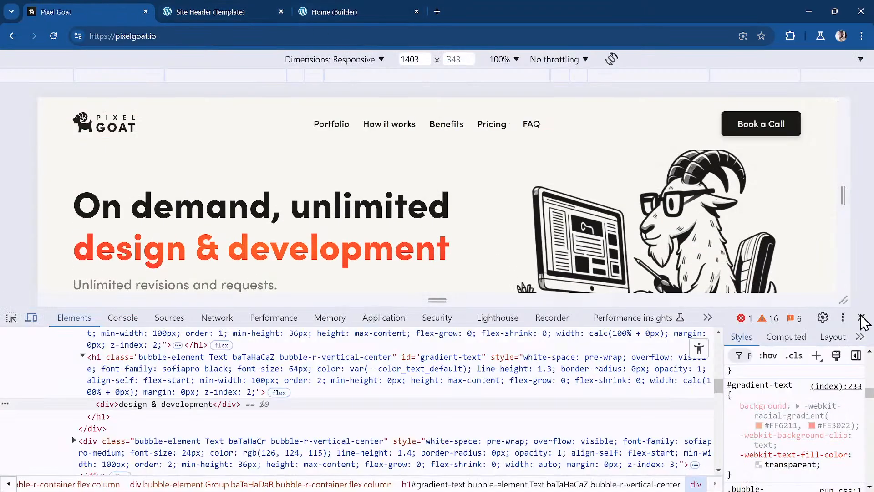
click(861, 318)
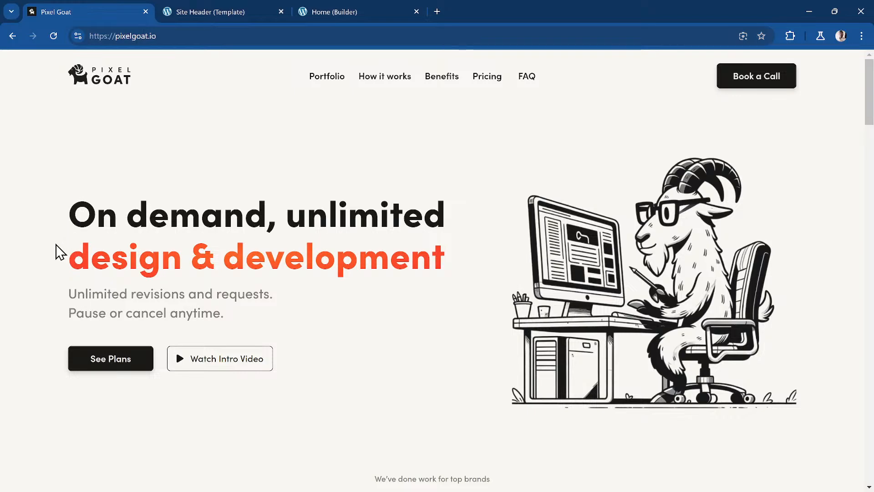
click(341, 10)
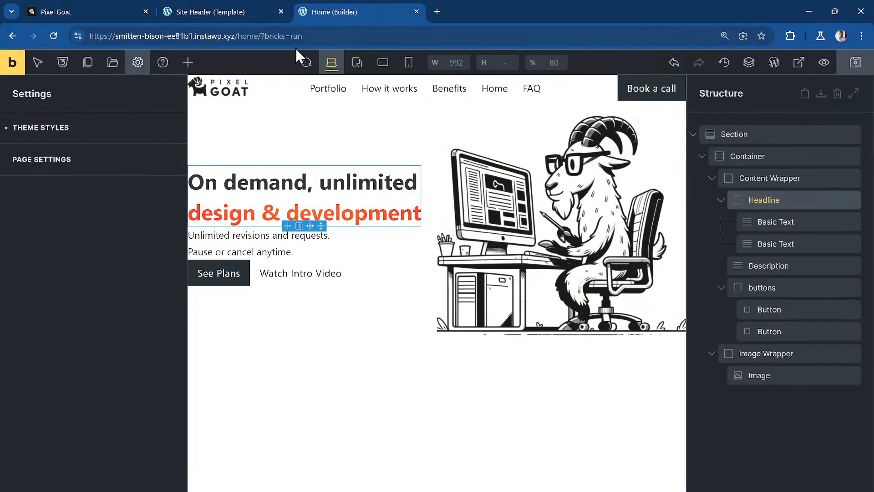
In the Main theme style's general settings, set the site background color to the variable var(--dd-clr-bg)
click(104, 130)
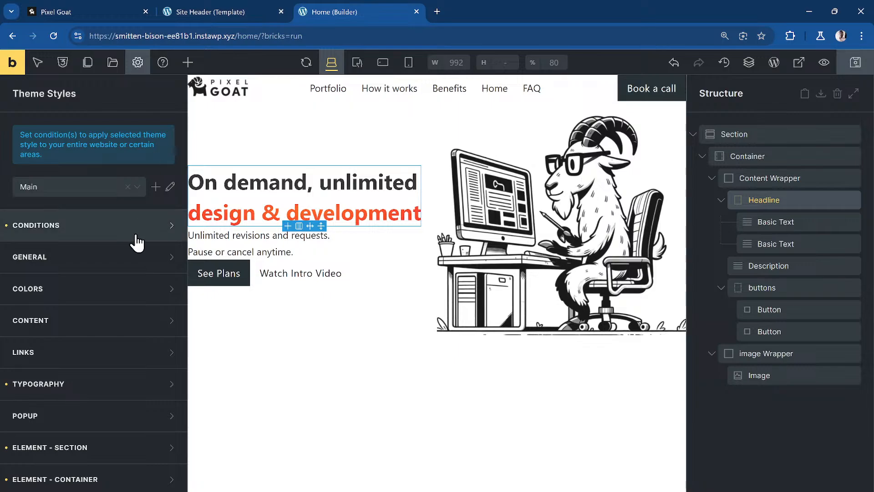
click(102, 256)
scroll(123, 270, down, 3)
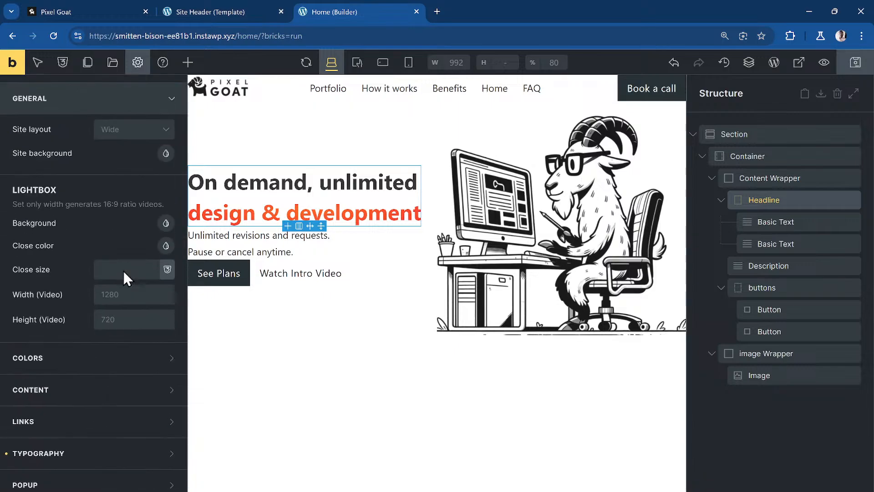
scroll(124, 270, up, 1)
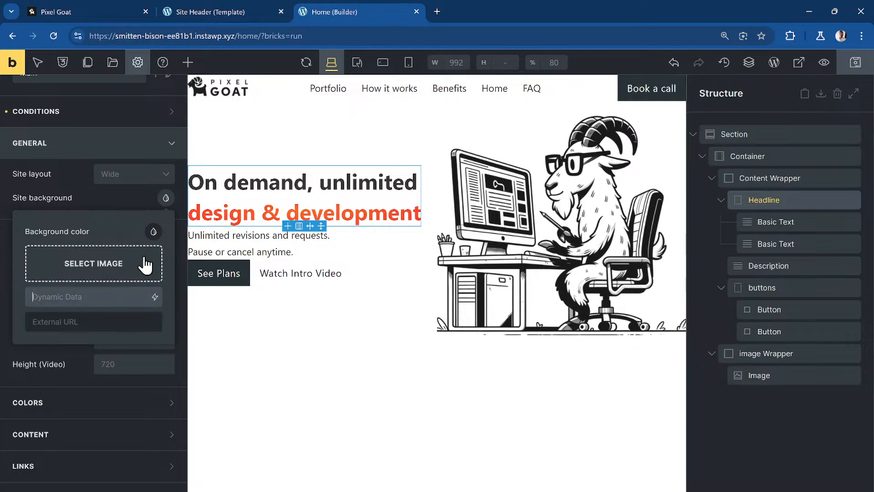
click(153, 232)
scroll(88, 286, down, 2)
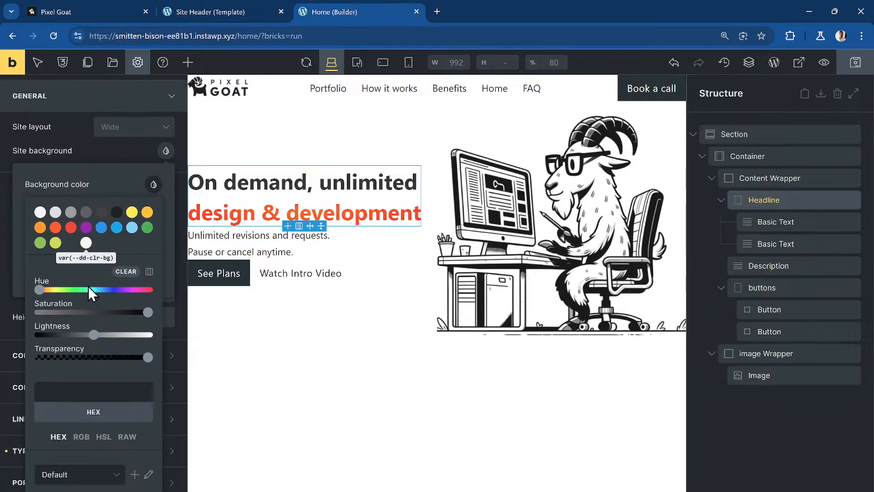
click(86, 233)
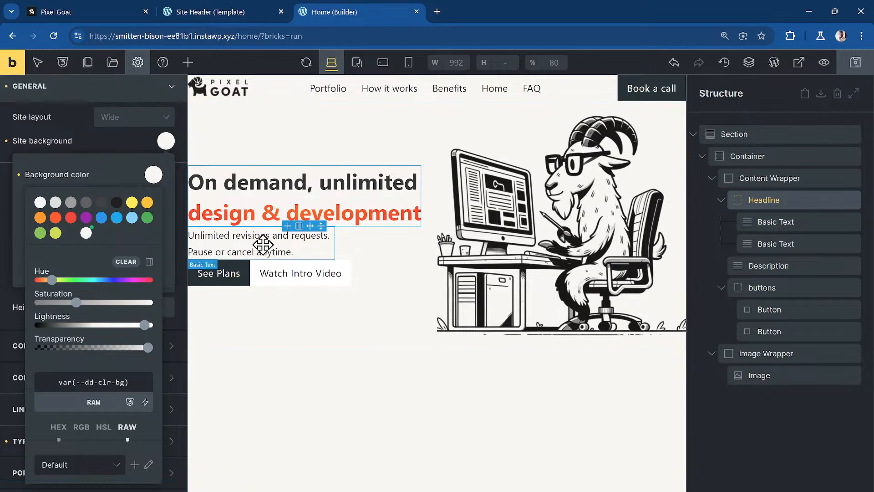
Create the class dd-hero__desc on the hero's Description text element
click(307, 244)
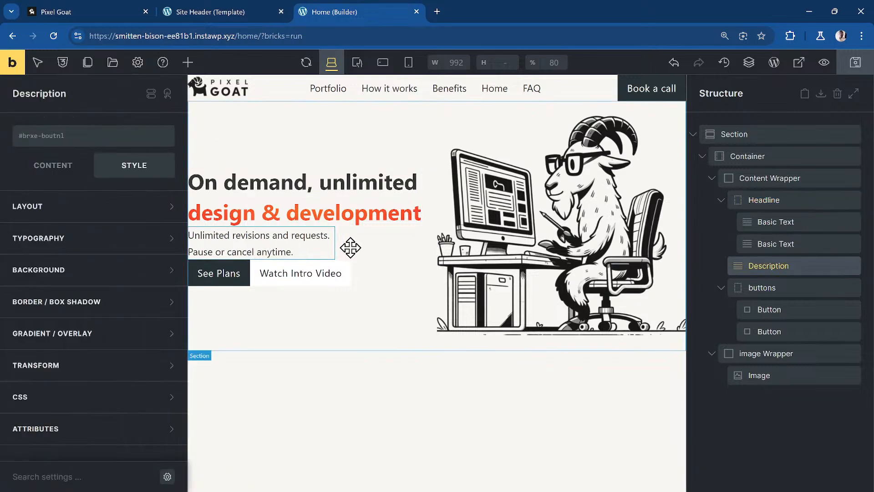
click(77, 136)
text(dd)
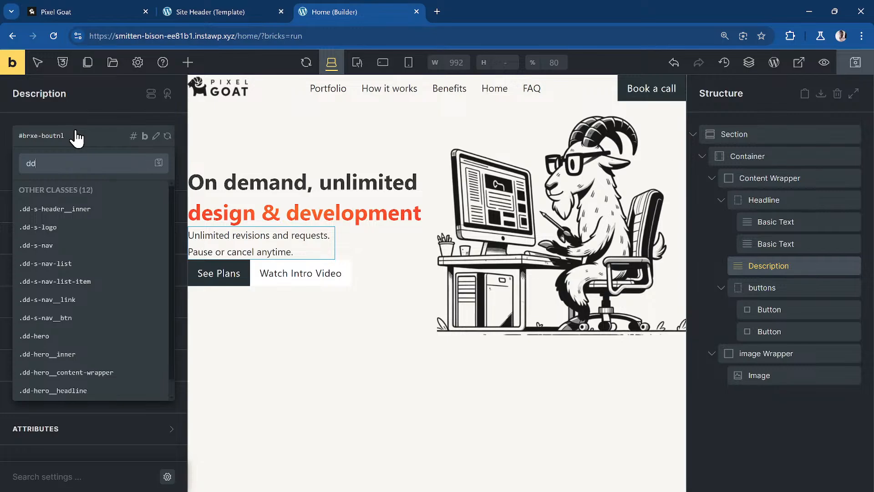
text(-hero__desc)
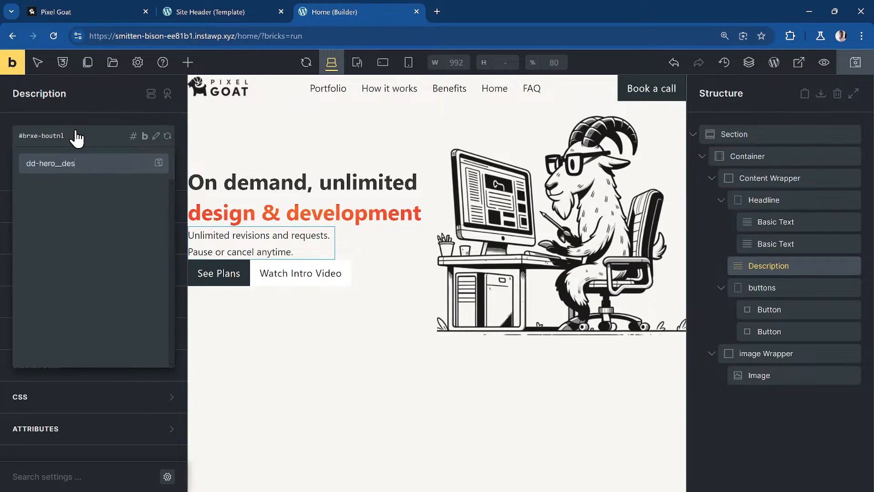
key(Return)
Set the bottom margin of the dd-hero__desc class to var(--space-l)
click(114, 223)
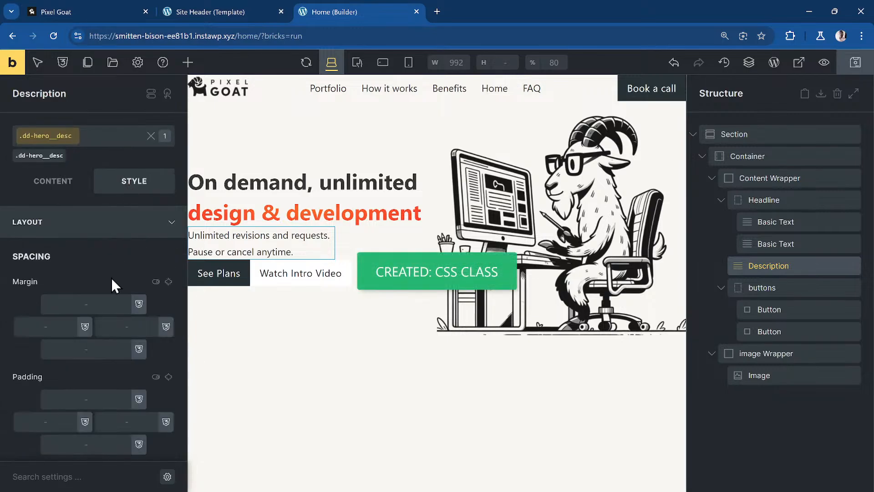
click(103, 349)
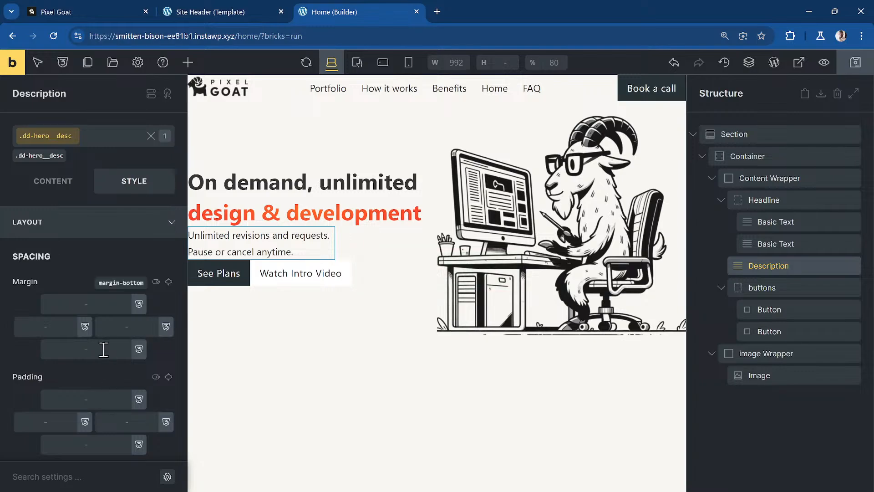
text(var(--dd-space)
click(139, 349)
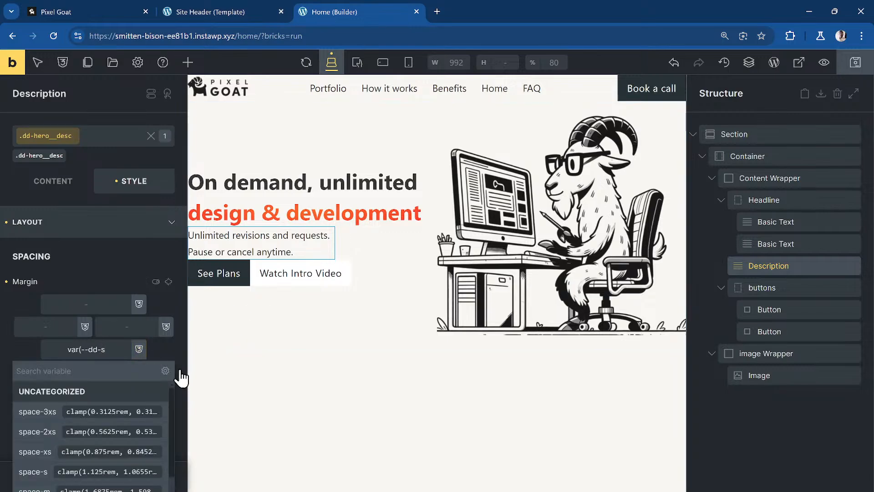
scroll(132, 404, down, 2)
click(68, 418)
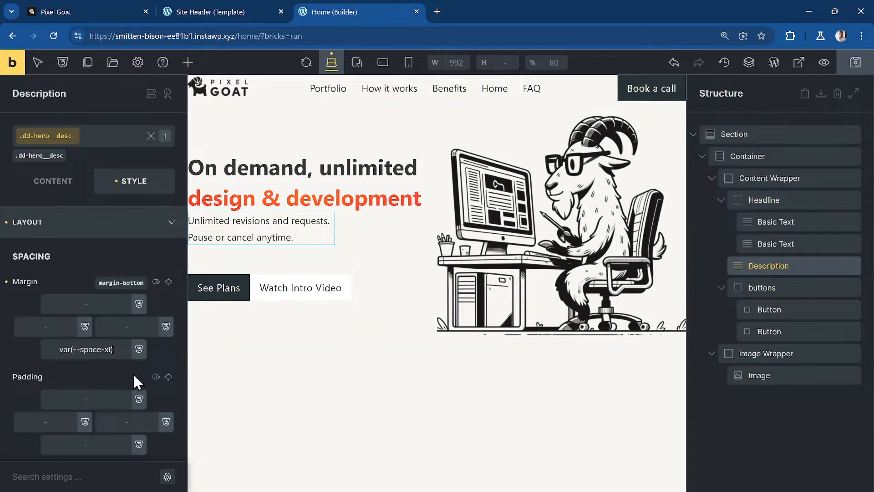
key(BackSpace)
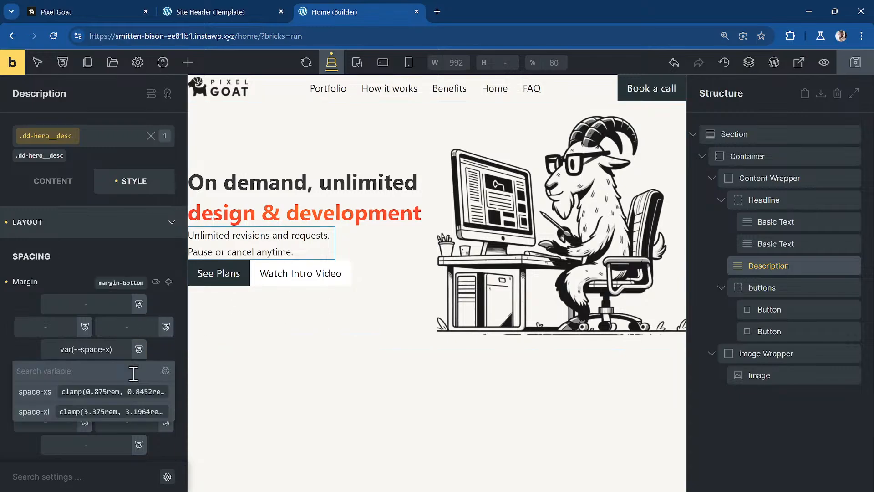
key(BackSpace)
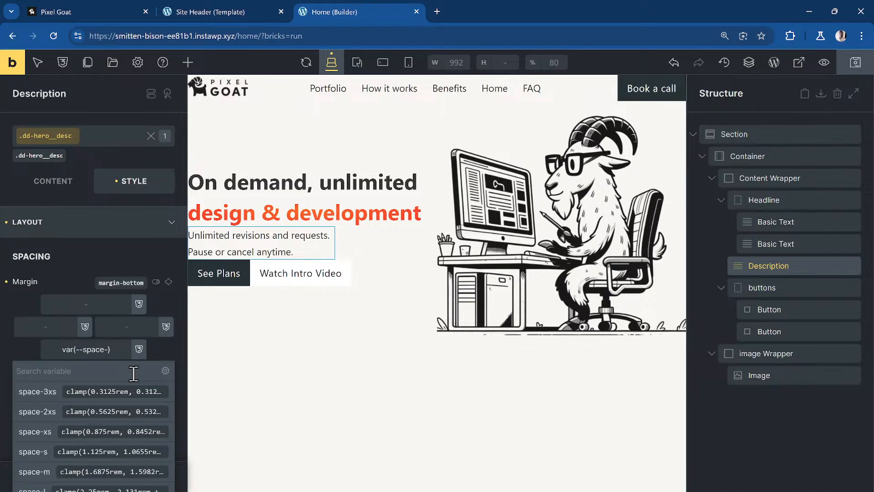
text(l)
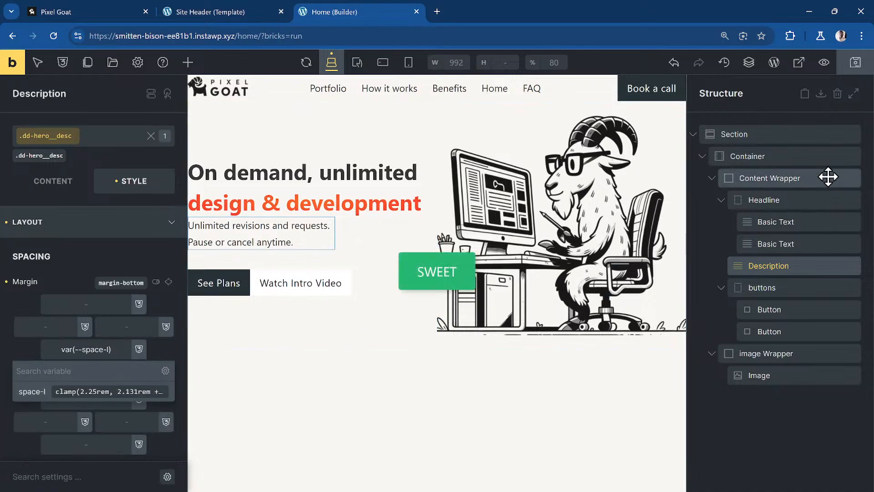
Collapse the hero Section in the structure, examine the brands section on the Pixel Goat reference site and return to the Home builder
click(772, 136)
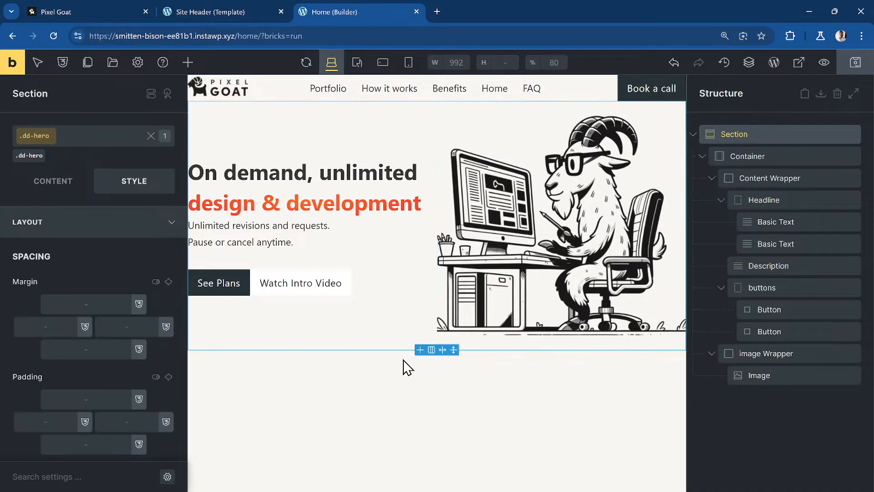
click(693, 134)
click(204, 10)
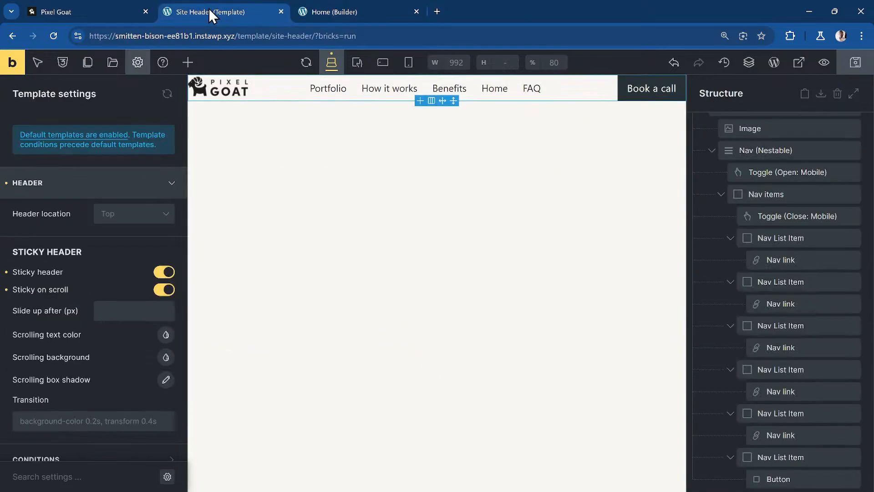
click(103, 9)
scroll(355, 320, down, 5)
scroll(355, 321, up, 2)
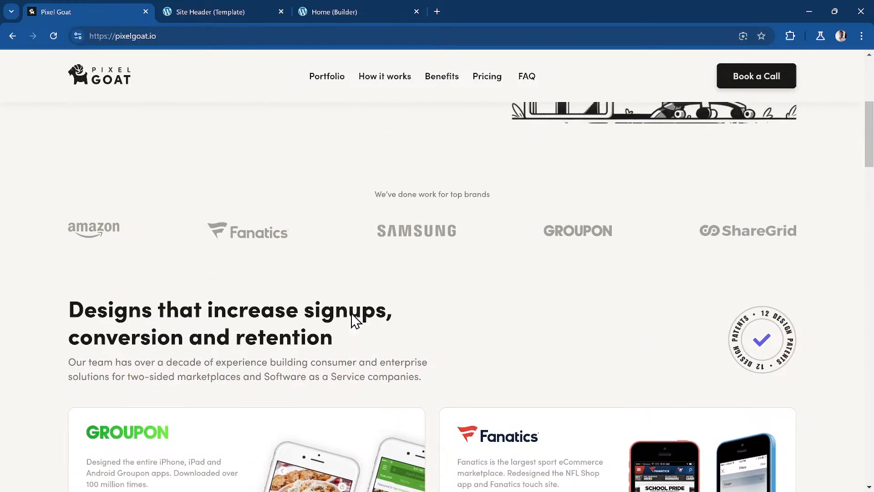
click(364, 11)
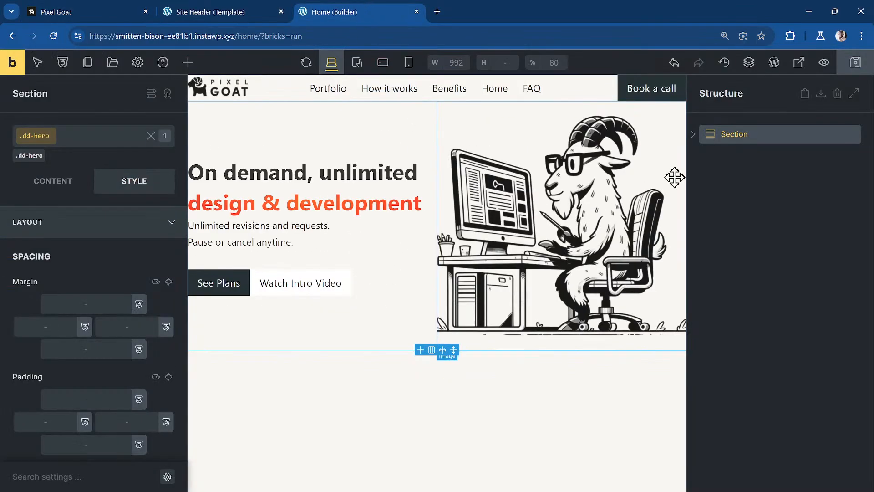
Add a new Section after the hero and place a Heading element inside its Container
click(770, 206)
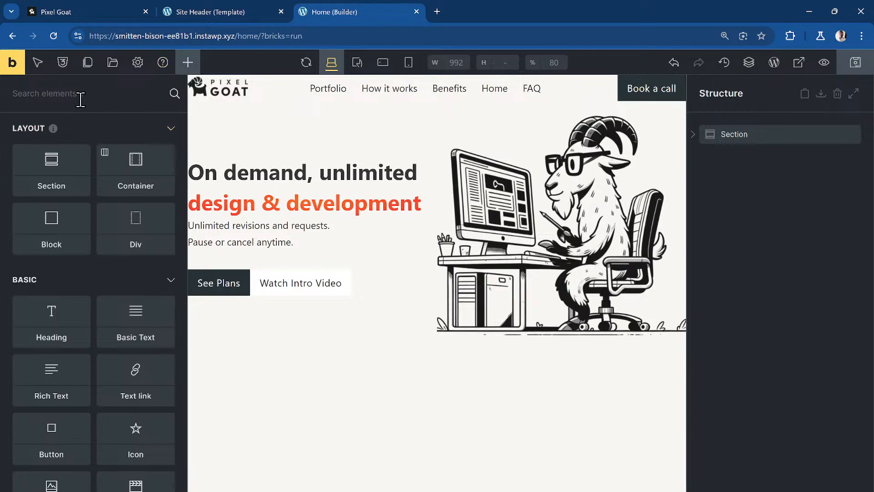
click(51, 176)
click(763, 154)
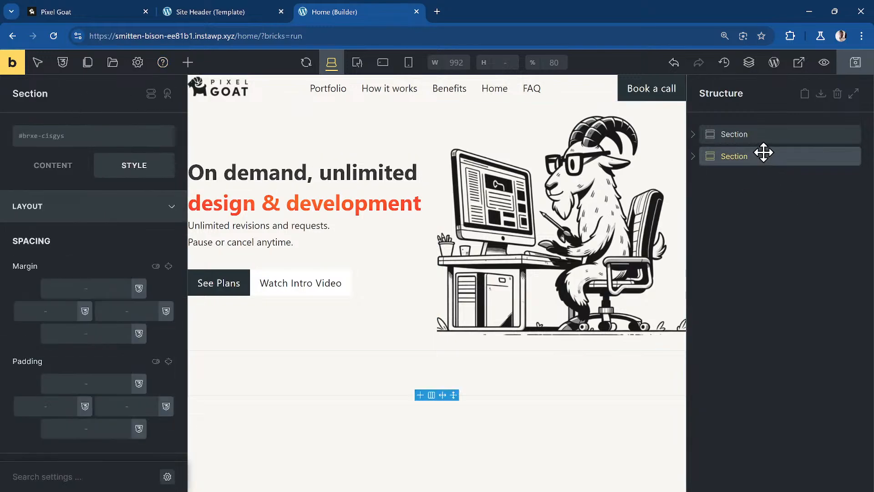
click(187, 64)
text(heading)
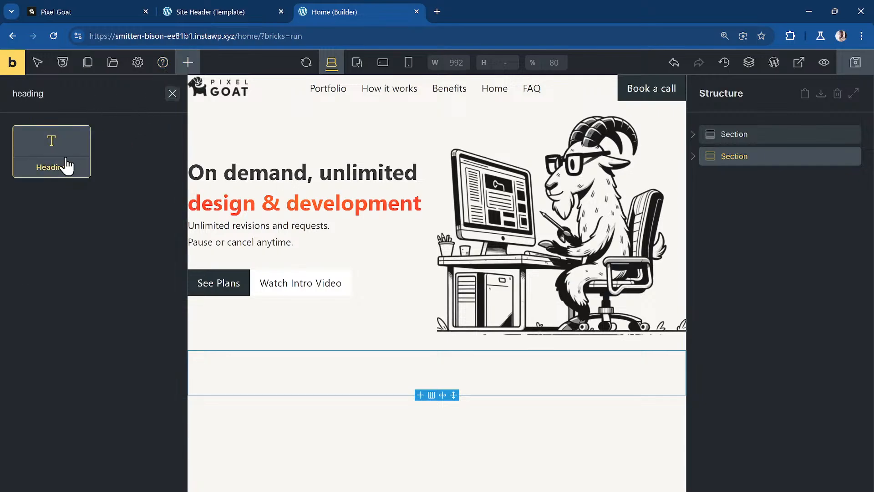
drag(66, 164, 680, 155)
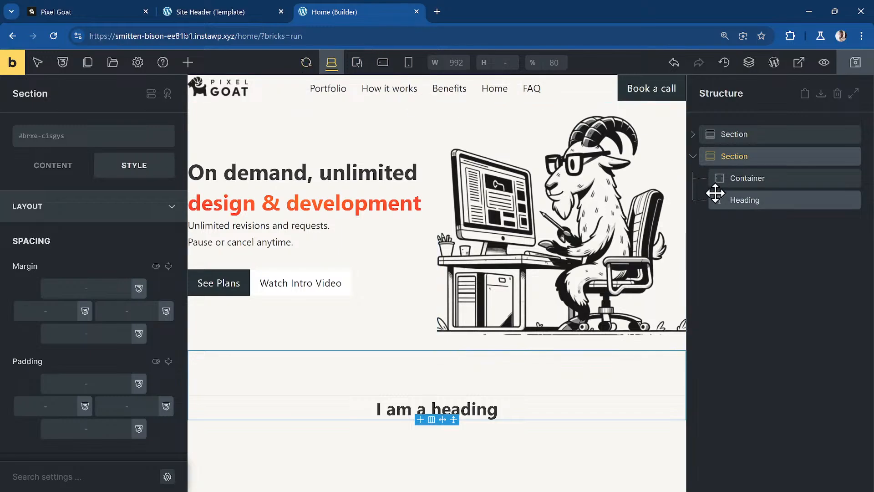
mouse_move(715, 195)
mouse_down()
mouse_move(758, 188)
mouse_move(702, 187)
mouse_up()
click(703, 187)
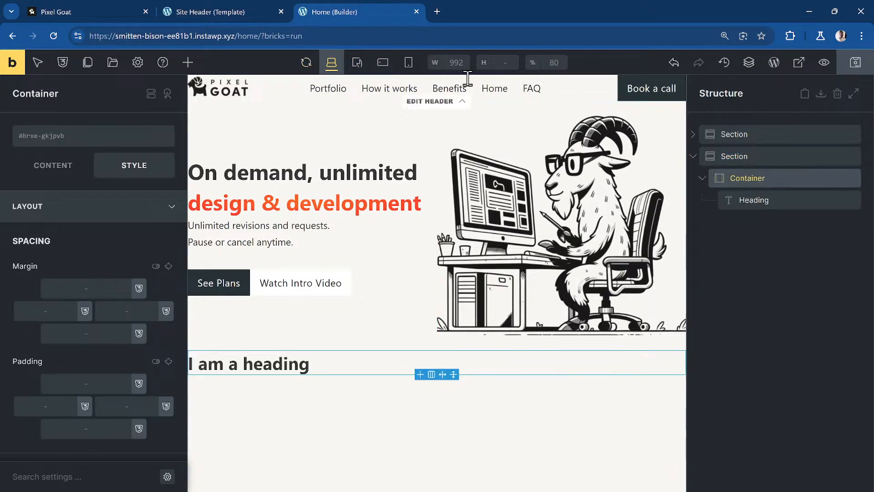
After a check of the reference site's brands row, add two Divs below the Heading and nest the second inside the first
click(68, 14)
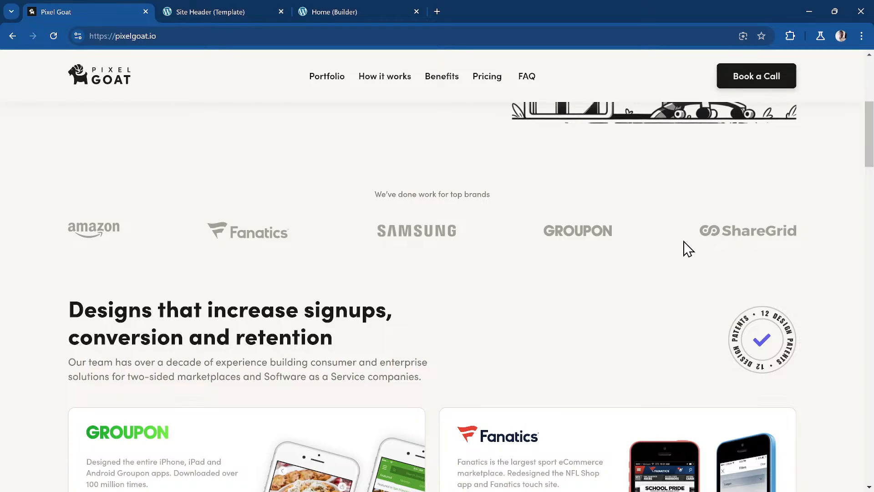
click(354, 10)
click(755, 200)
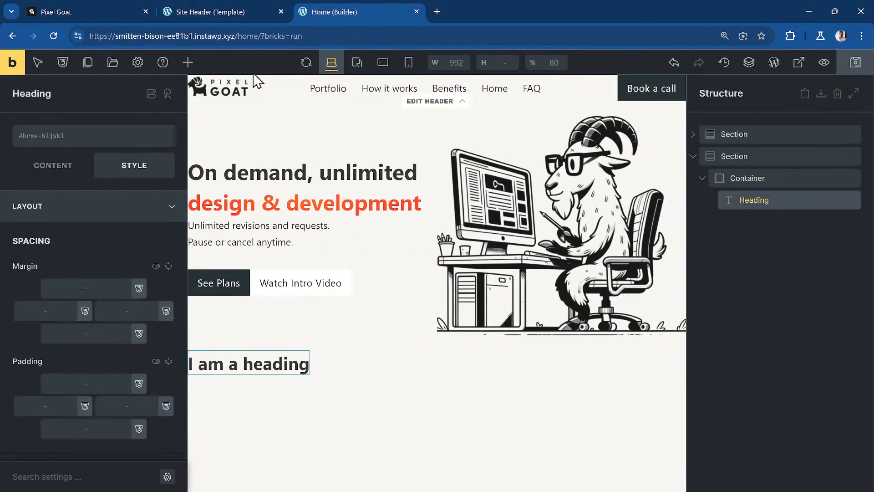
click(187, 62)
text(d)
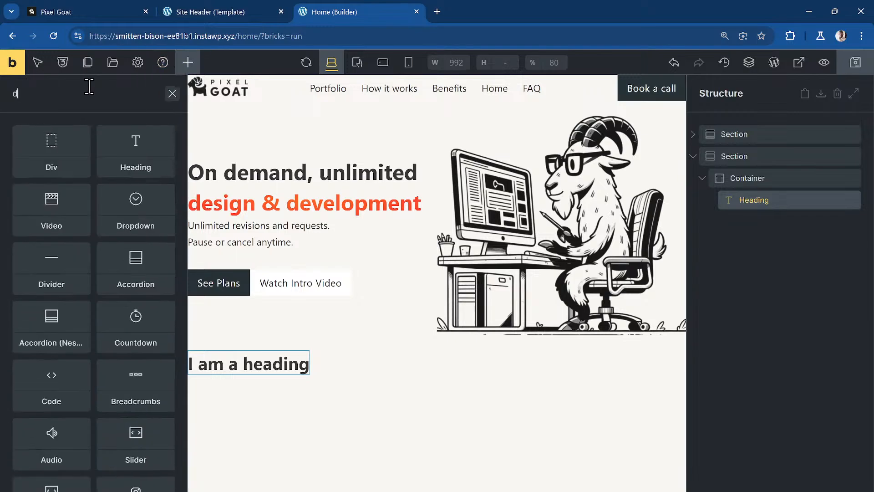
text(iv)
click(51, 152)
click(51, 152)
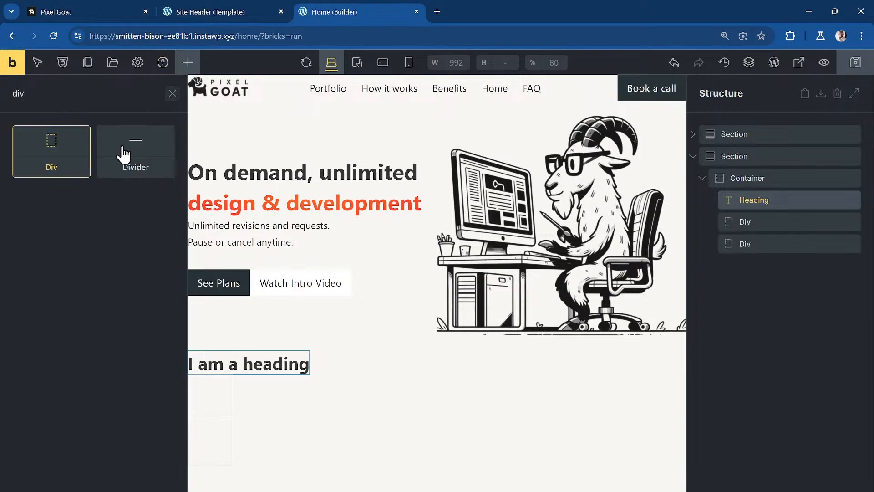
drag(796, 248, 782, 223)
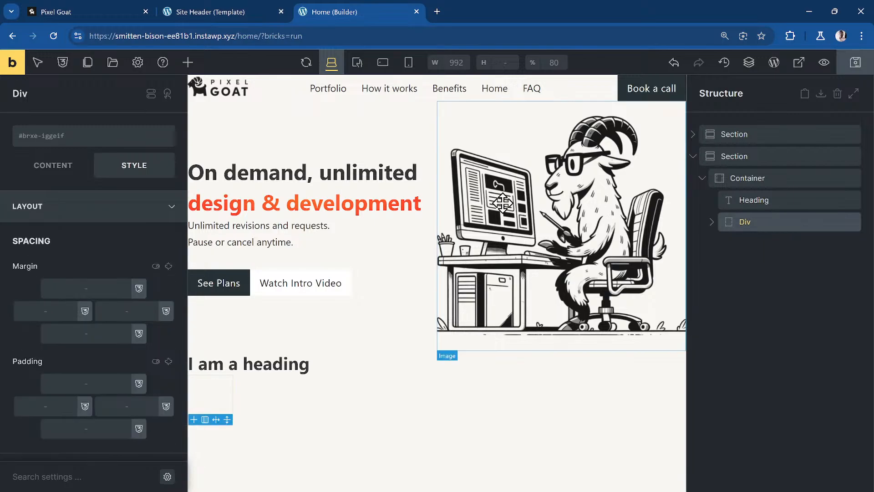
Set the HTML tag of the outer Div to ul and of the nested Div to li
click(60, 173)
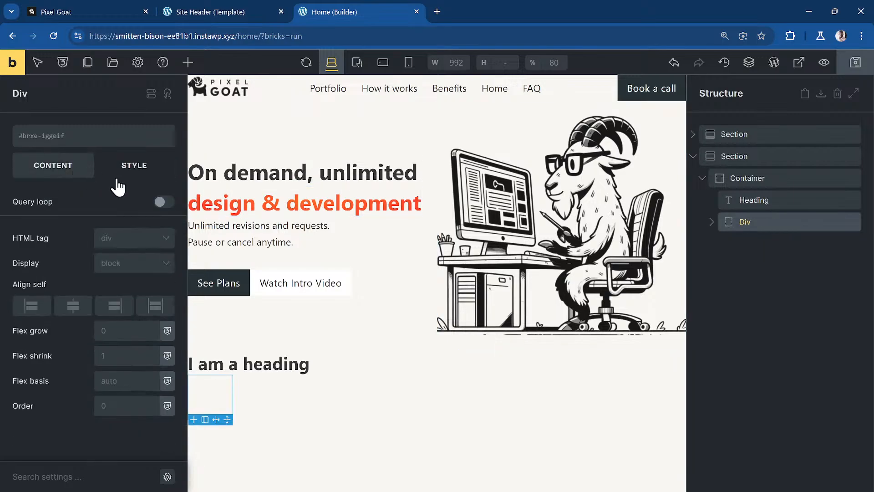
click(124, 242)
click(136, 382)
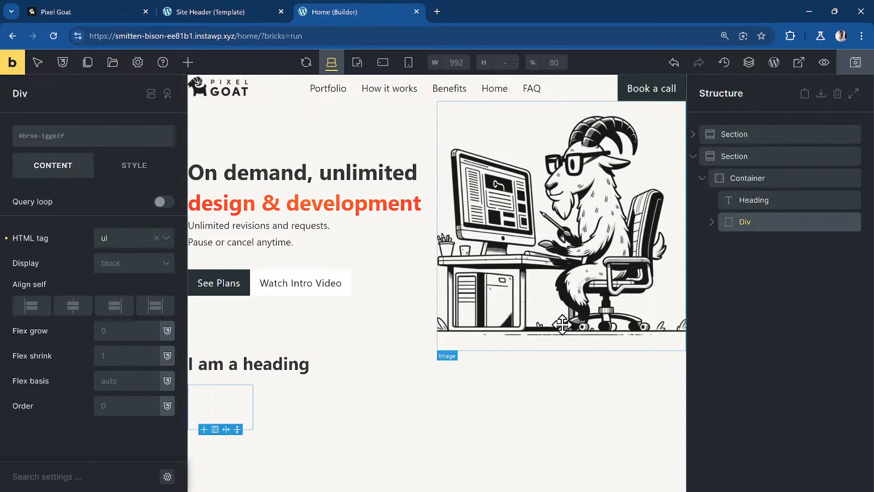
click(712, 222)
click(788, 245)
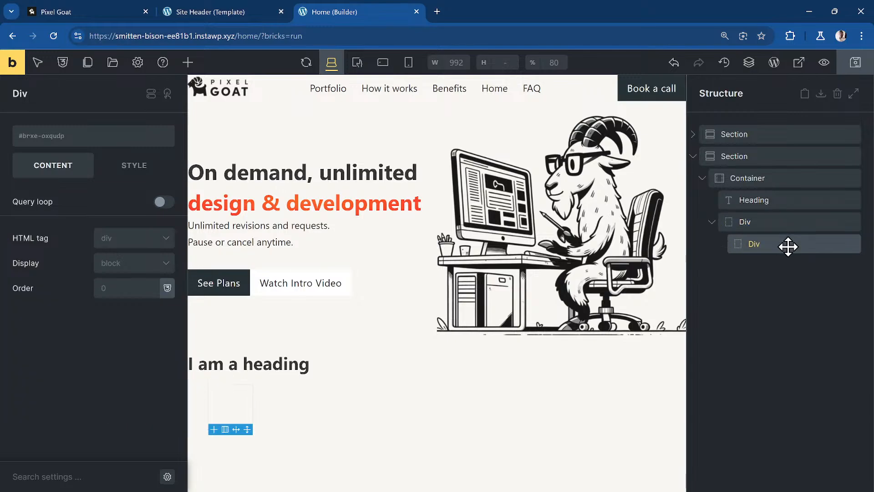
click(155, 243)
click(133, 400)
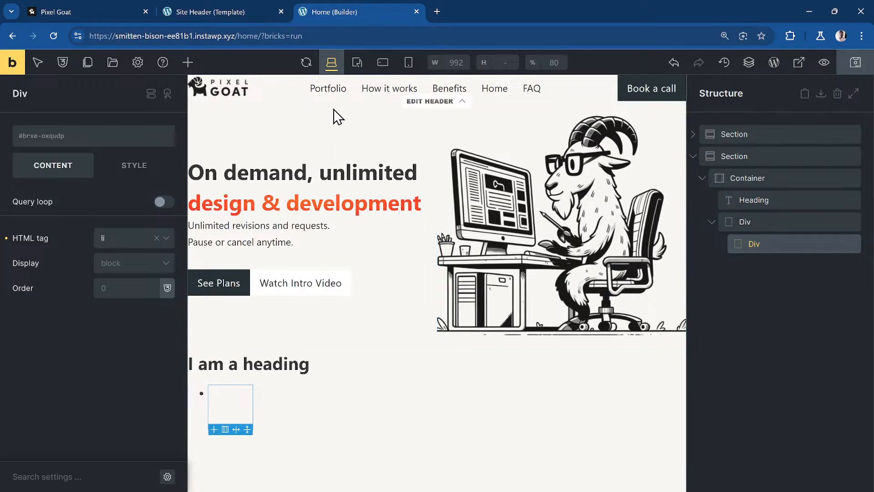
Rename the nested li Div as List Item and place an Image element inside it
double_click(793, 249)
text(List Item)
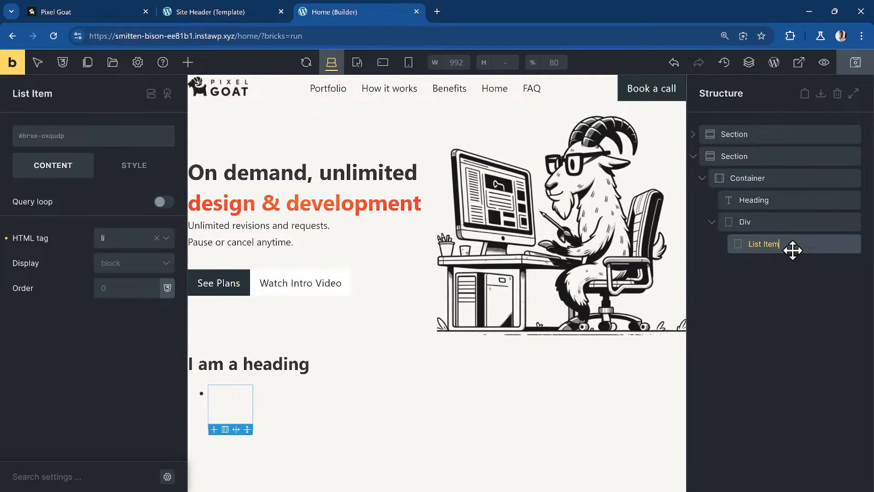
click(188, 62)
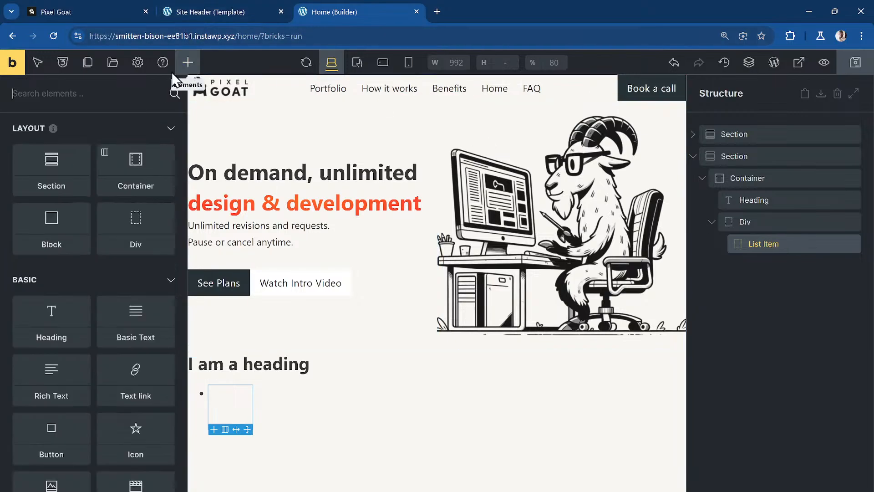
click(105, 87)
text(Image)
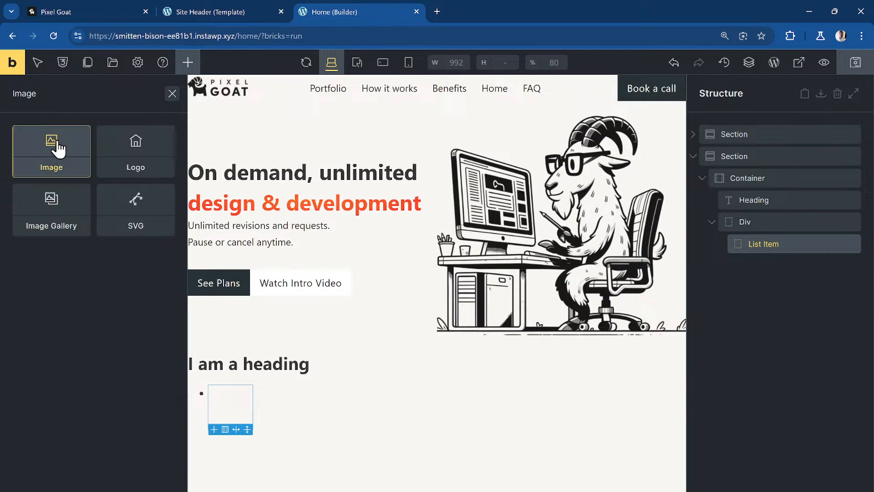
drag(56, 146, 719, 247)
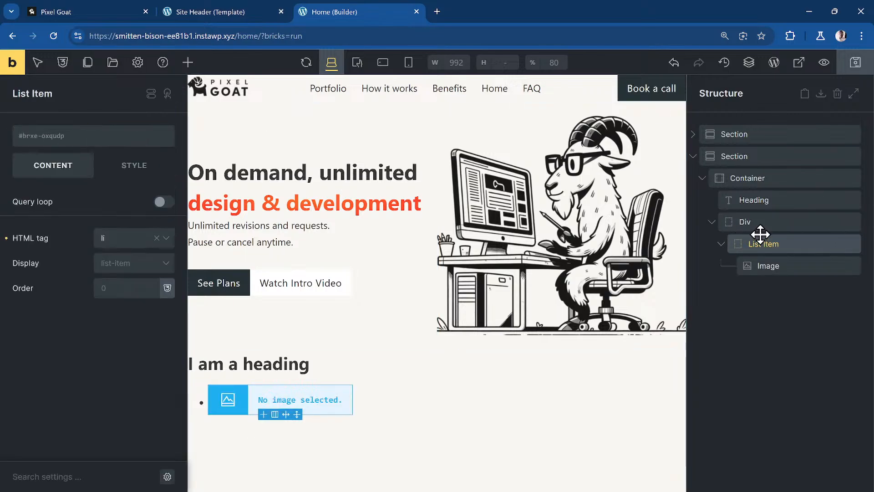
Rename the outer ul Div as List and give it the new class dd-img-grid-list
click(776, 221)
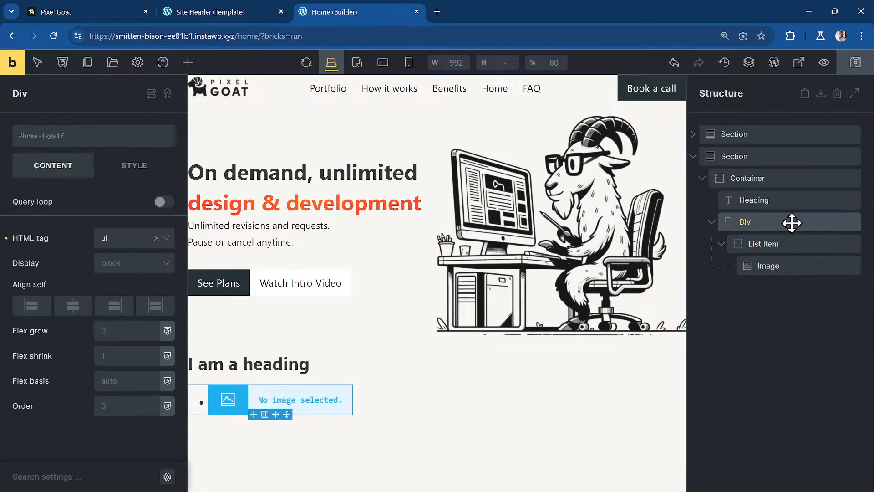
text(List)
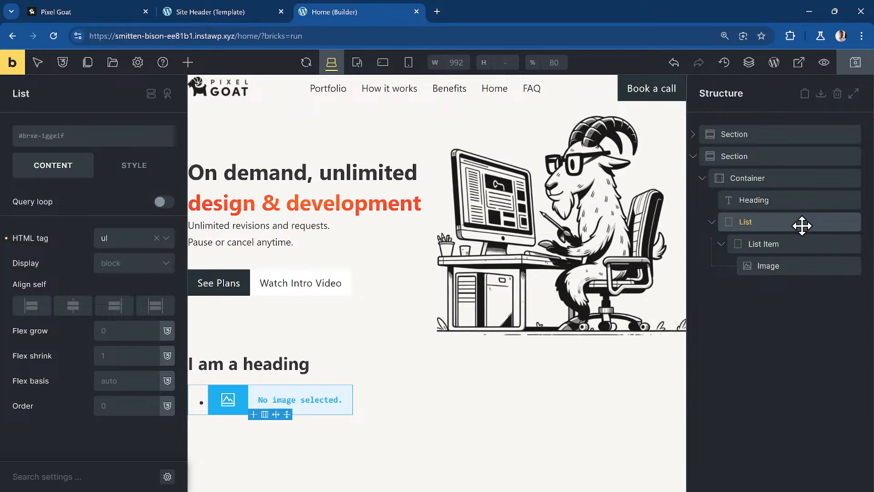
click(796, 242)
click(754, 222)
click(79, 142)
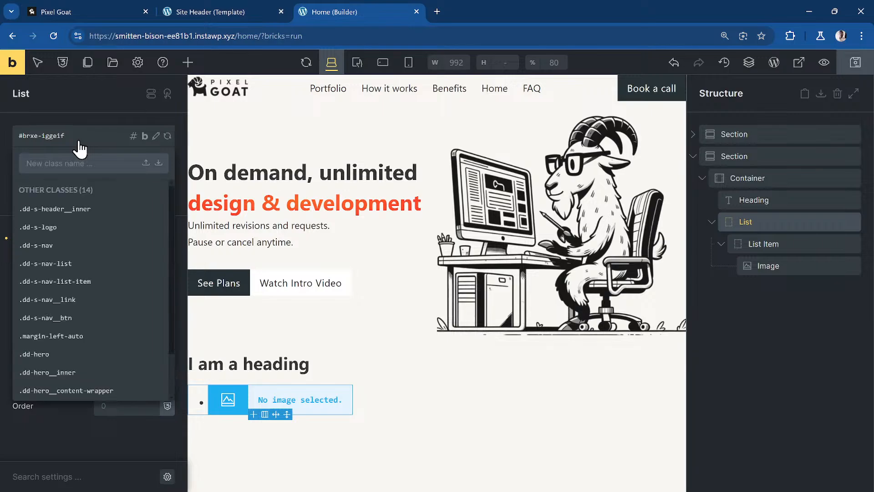
text(dd-l)
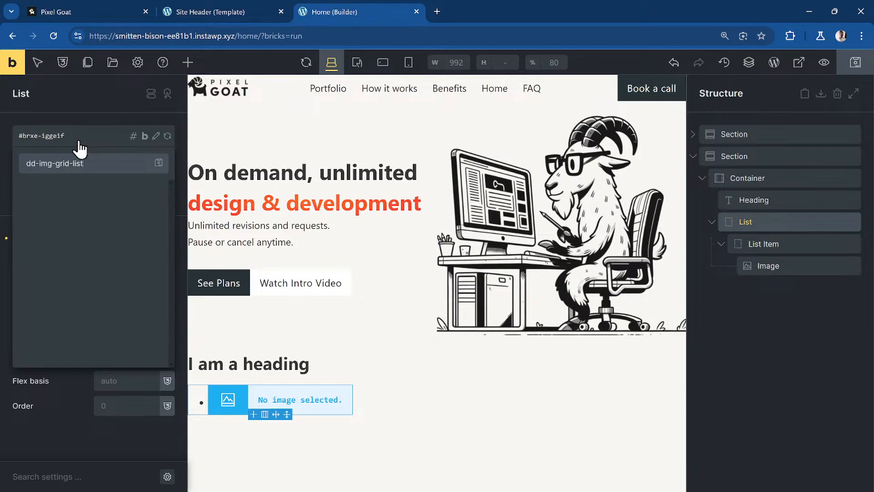
key(Return)
Give the List Item the new class dd-img-grid-list-item
click(806, 246)
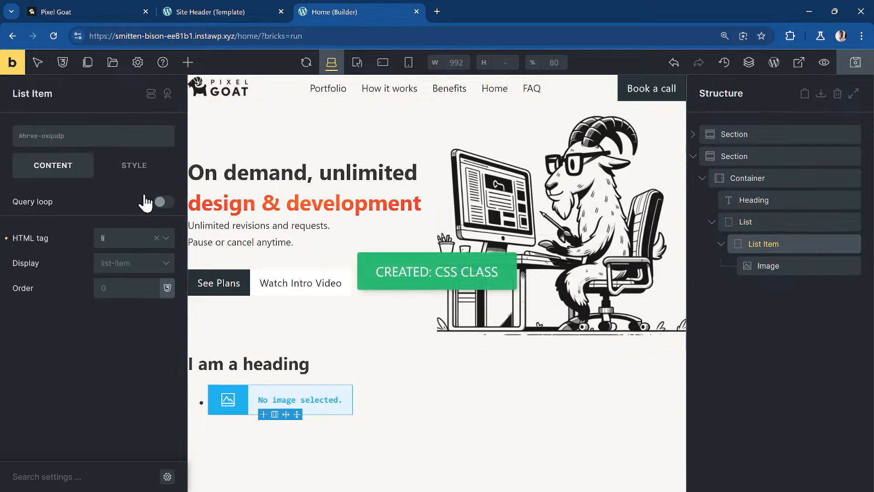
click(79, 142)
text(ddp)
key(BackSpace)
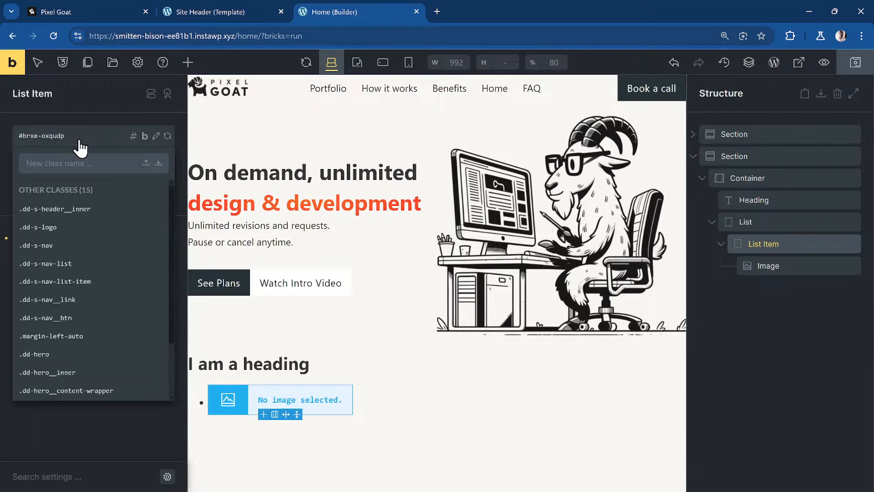
text(-img-grid)
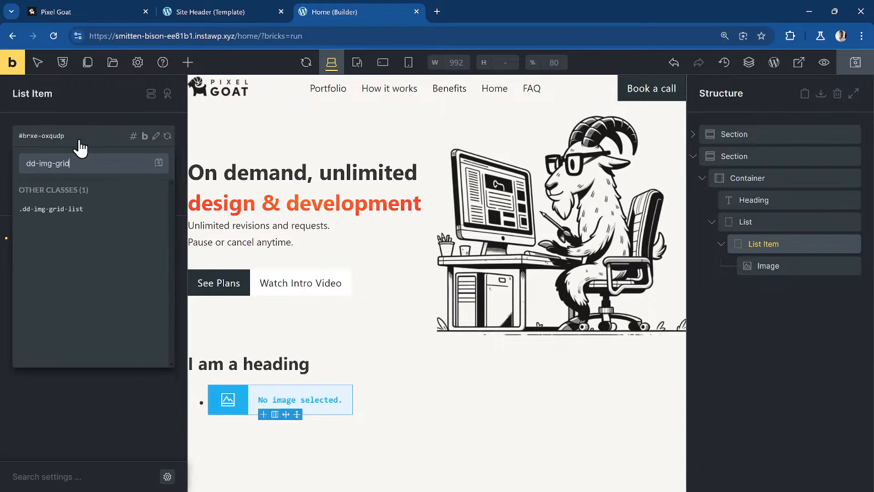
text(-list)
key(Down)
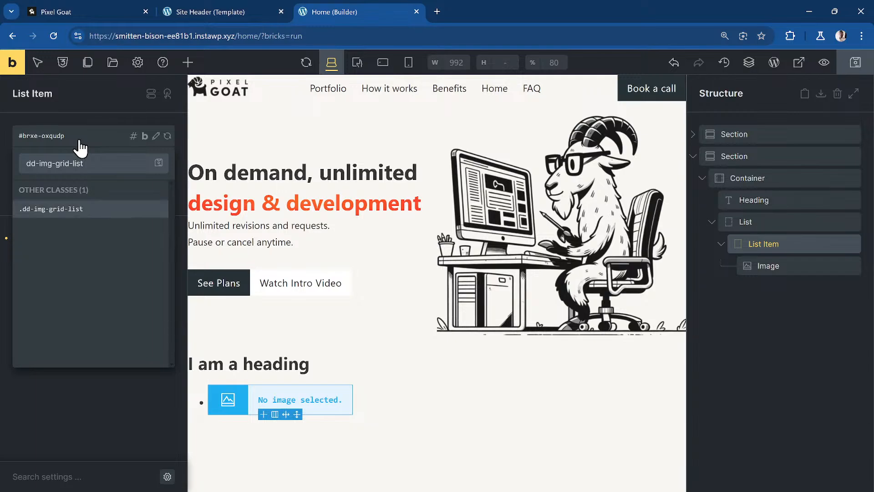
text(-item)
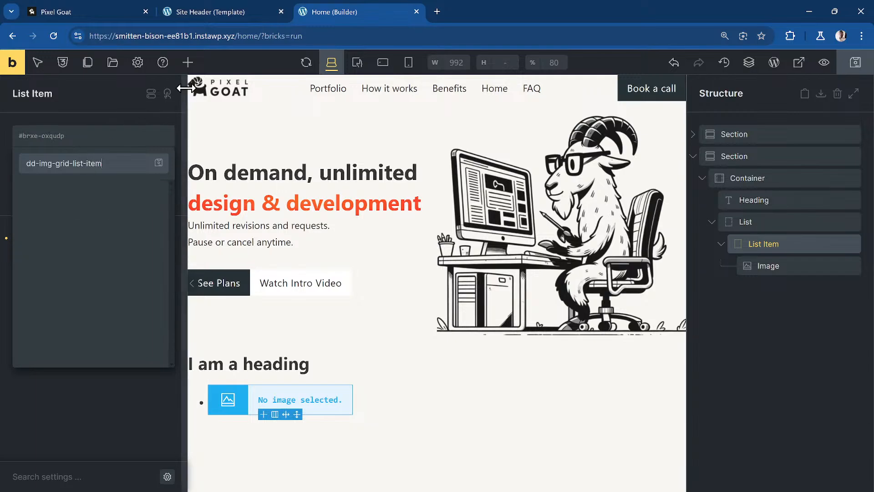
key(Return)
Give the Image inside the List Item the new class dd-img-grid__img
click(774, 265)
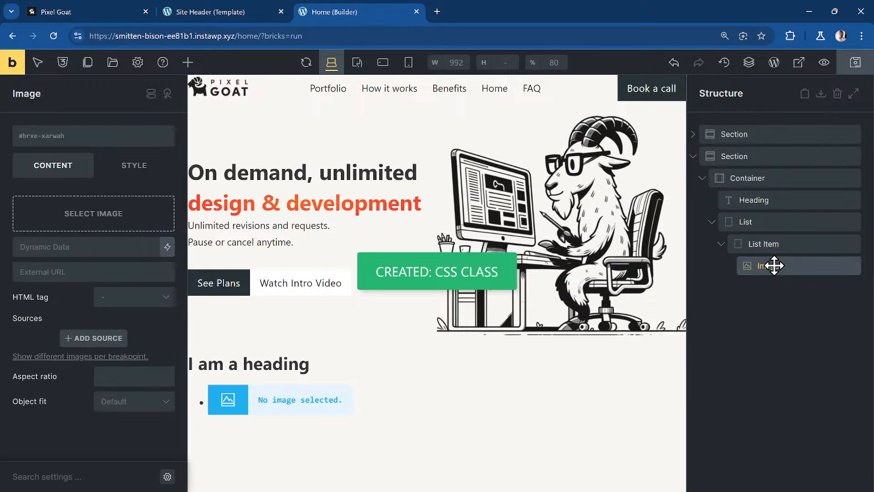
click(93, 142)
text(dd)
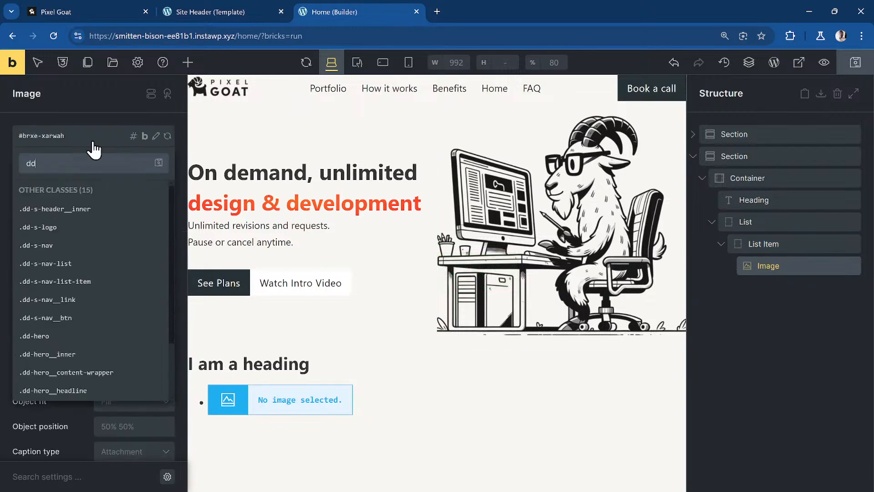
text(-img-g)
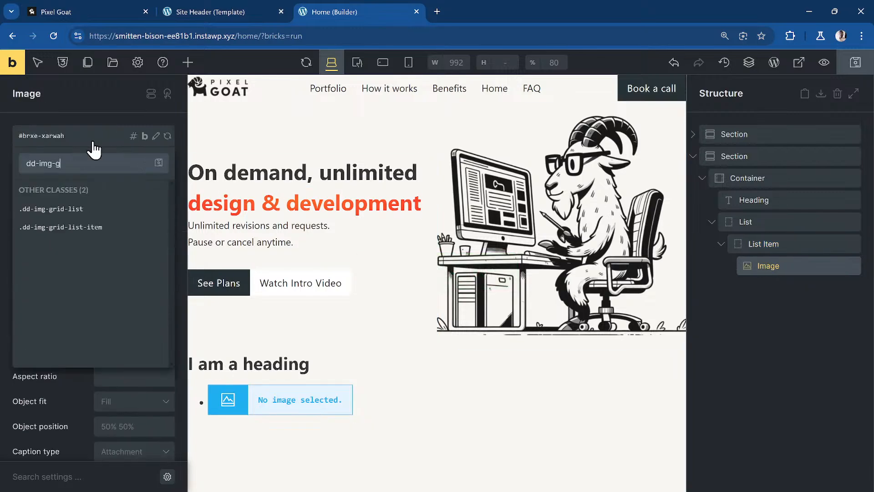
text(rid__)
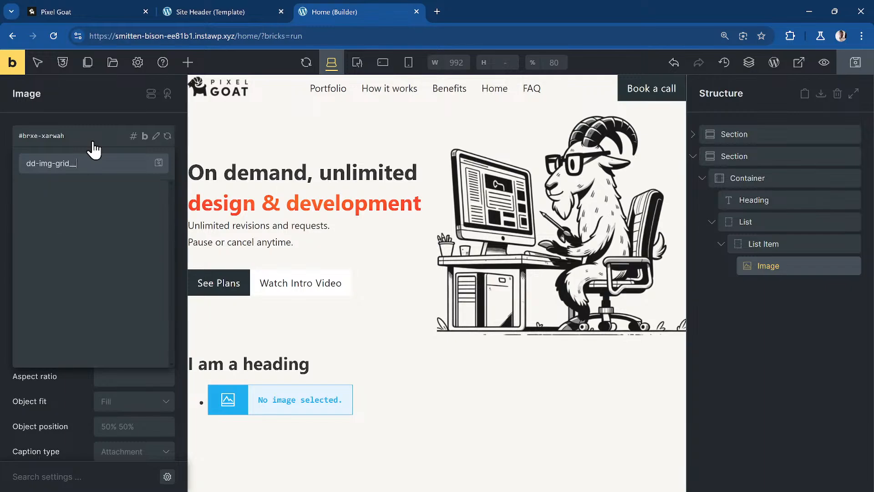
text(img)
key(Return)
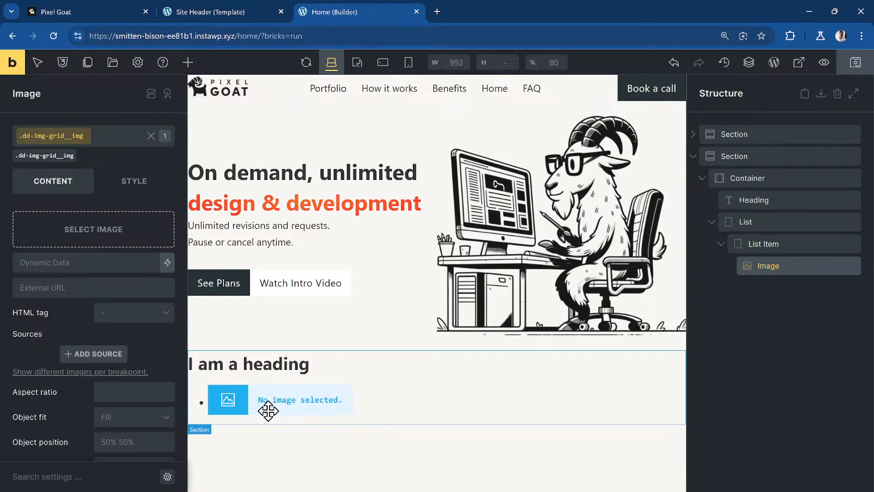
After checking the brand order on the reference site, insert the grey Amazon logo from the media library into the Image
click(106, 246)
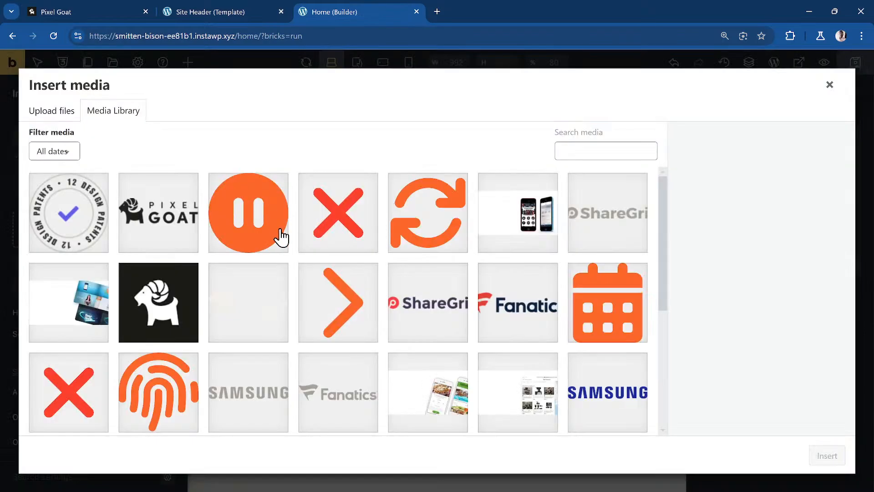
click(126, 8)
scroll(173, 170, up, 1)
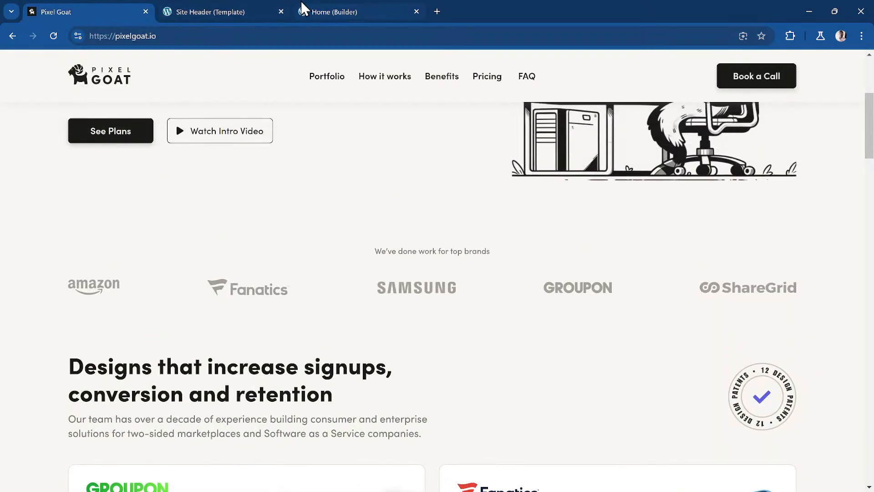
click(332, 9)
scroll(282, 247, down, 4)
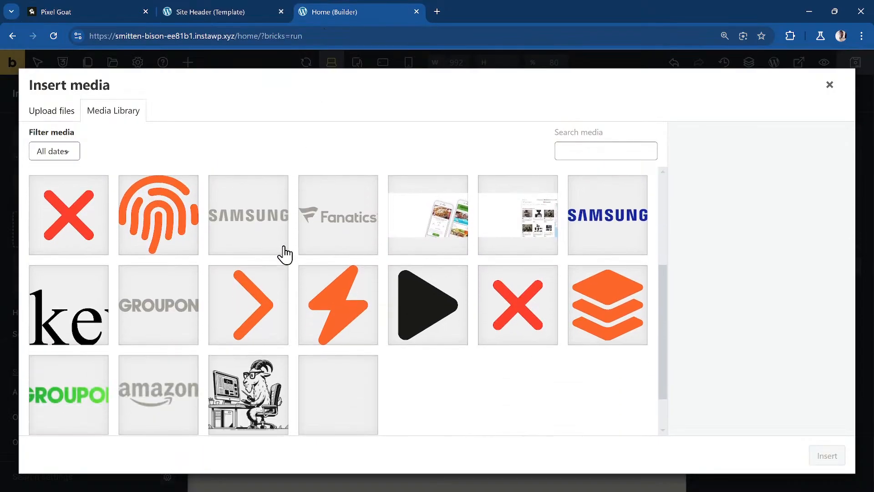
scroll(284, 255, up, 3)
scroll(284, 254, down, 3)
scroll(283, 254, up, 2)
scroll(283, 254, down, 2)
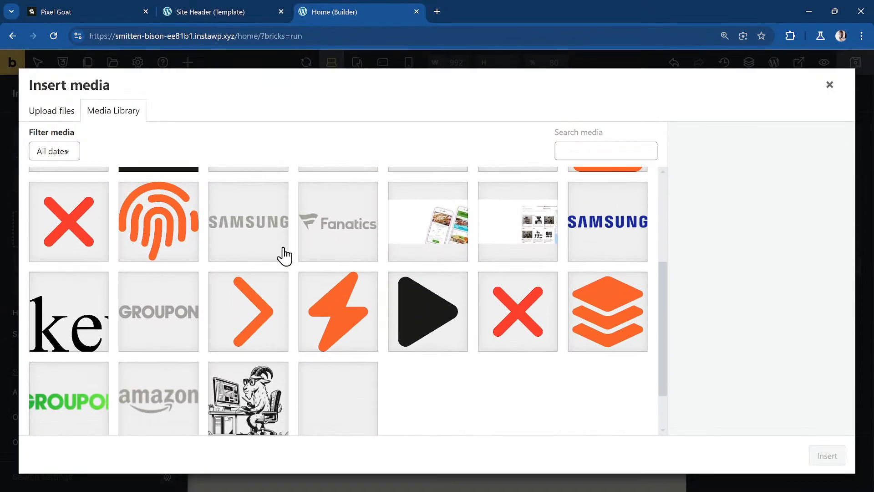
scroll(212, 291, down, 2)
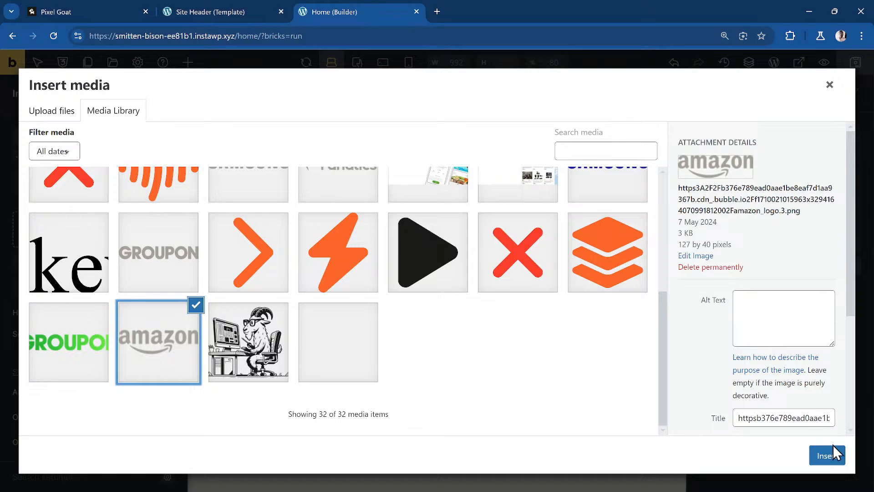
click(835, 453)
Duplicate the List Item holding the Amazon logo four times
click(788, 251)
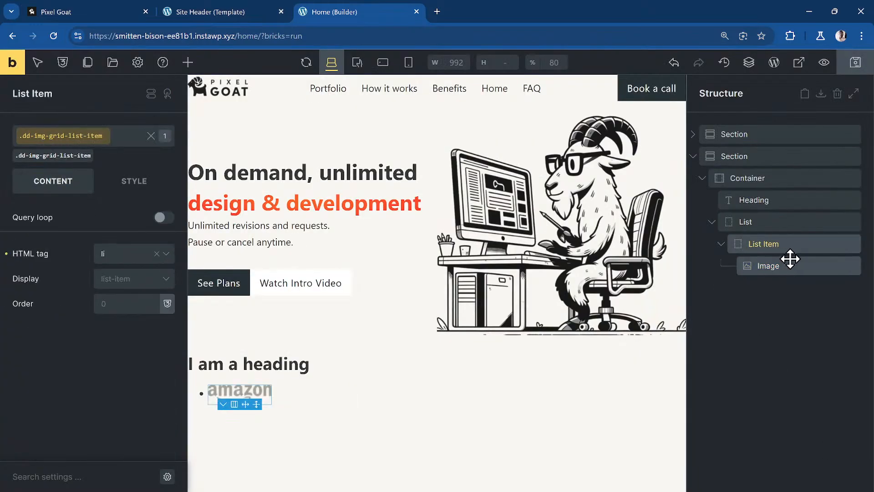
key(ctrl+d)
key(ctrl+d)
key(ctrl+d)
key(ctrl+d)
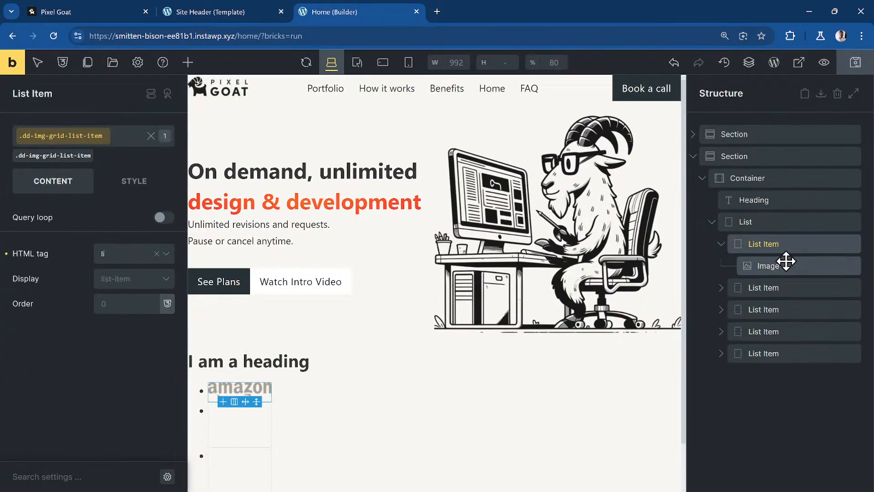
Replace the second List Item's image with the grey Fanatics logo from the media library
click(721, 288)
click(769, 309)
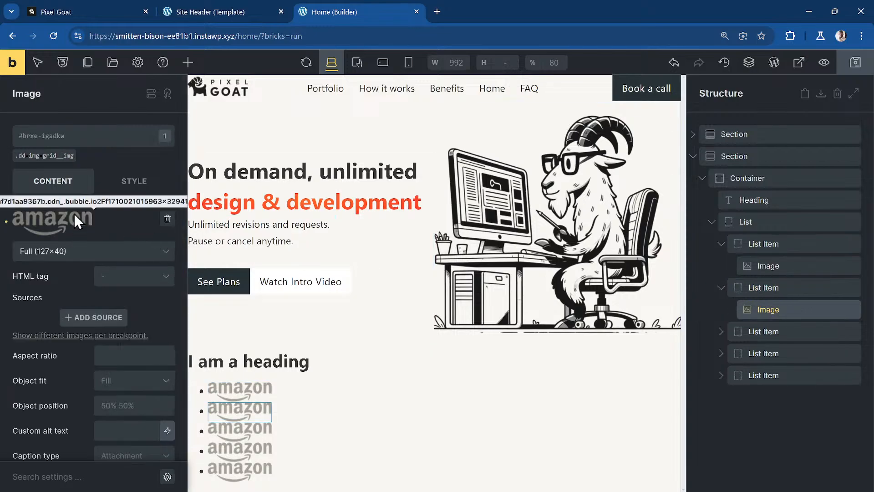
click(102, 218)
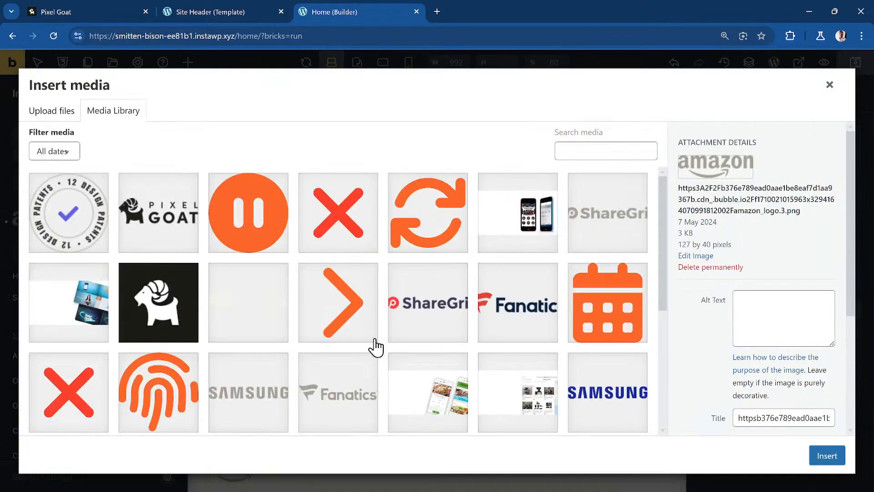
click(336, 386)
click(832, 459)
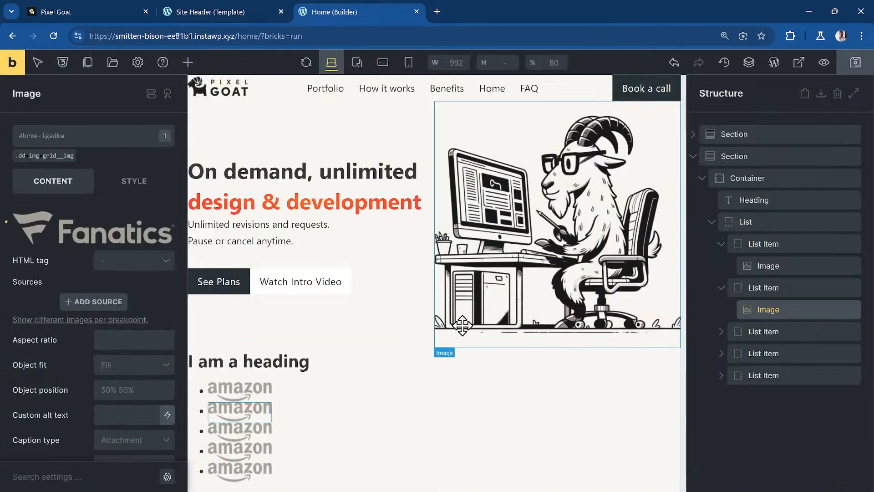
Replace the third List Item's image with the grey Samsung logo, checking the reference site for the brand order
click(720, 333)
click(791, 357)
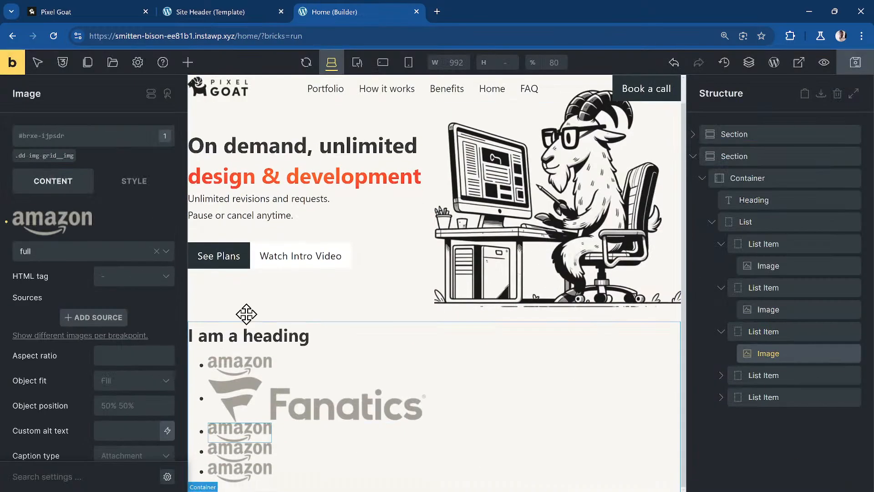
click(74, 225)
click(91, 12)
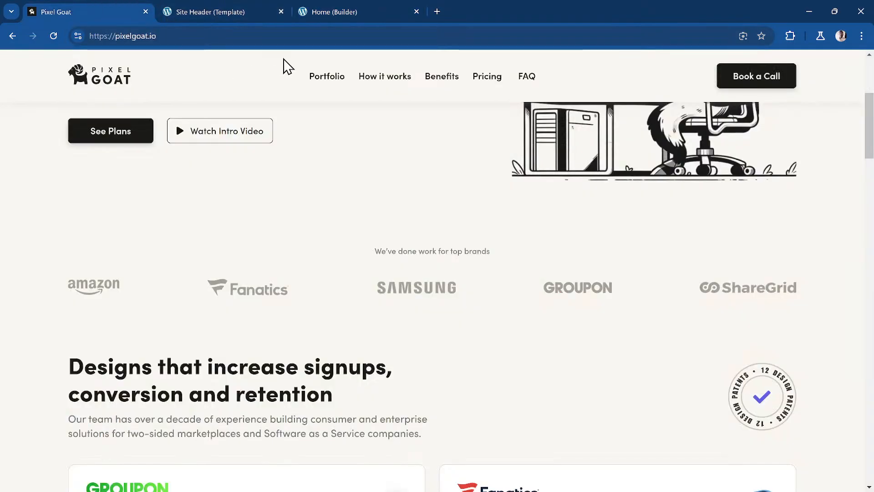
click(337, 10)
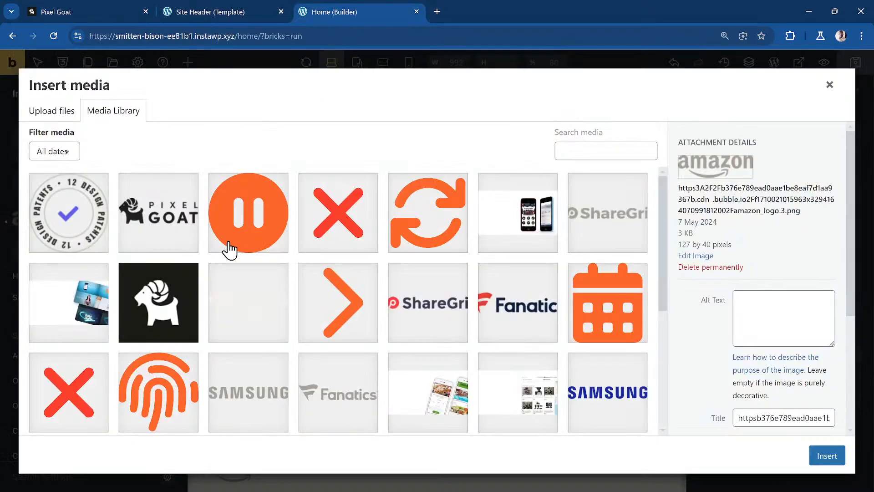
click(269, 394)
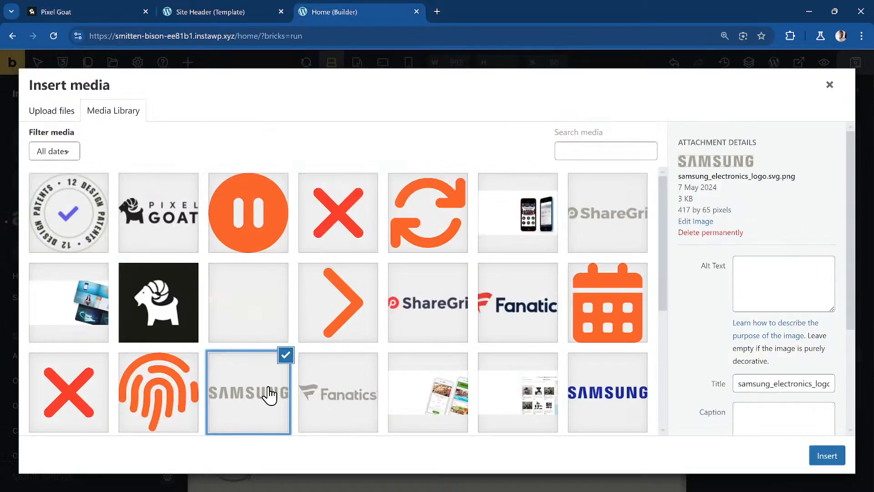
click(829, 454)
Replace the fourth List Item's image with the grey Groupon logo from the media library
click(740, 376)
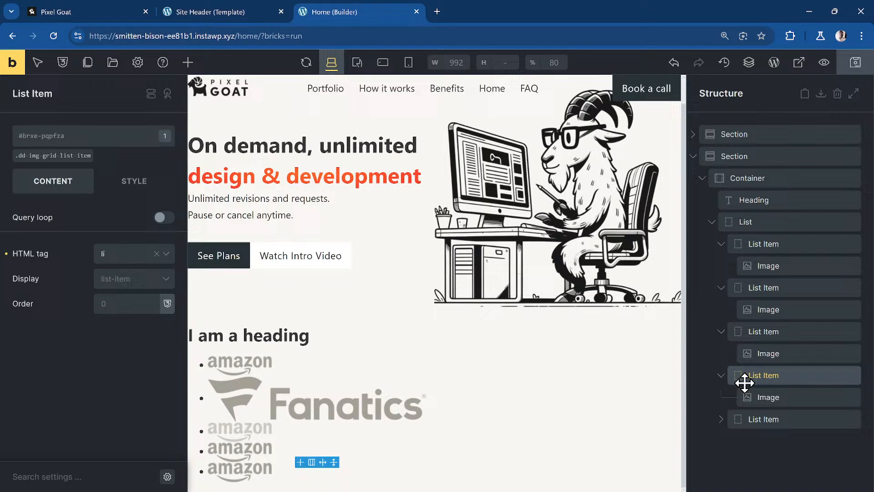
click(791, 404)
click(70, 218)
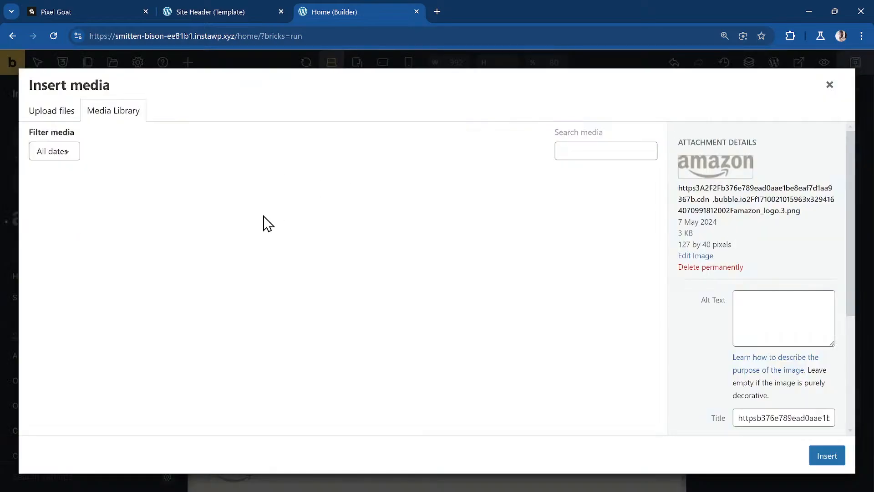
scroll(557, 224, down, 5)
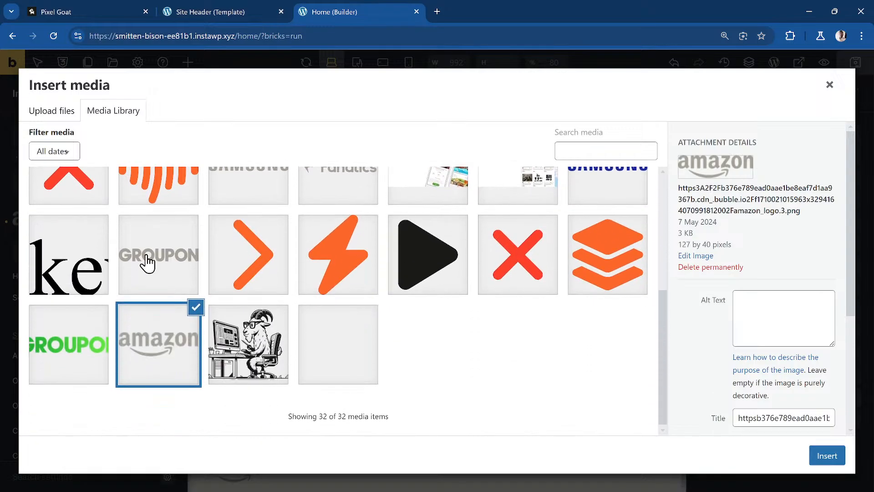
click(155, 262)
click(821, 456)
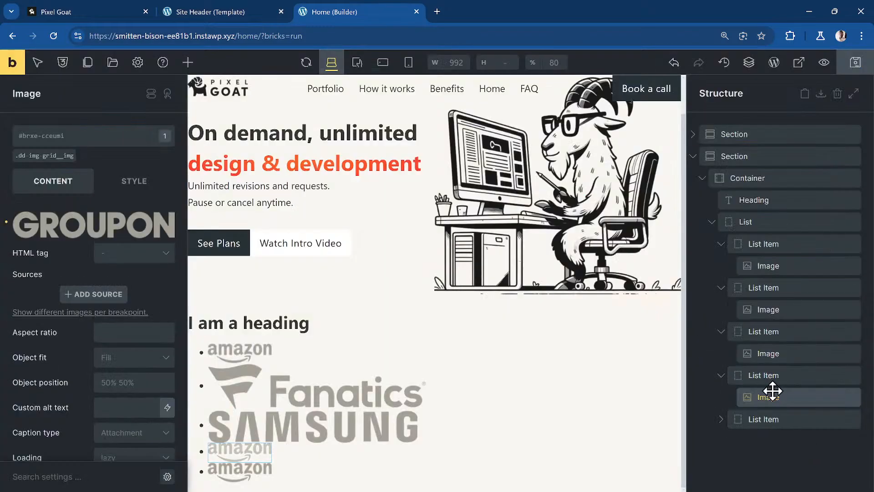
Replace the fifth List Item's image with the grey ShareGrid logo from the media library
click(728, 419)
click(795, 443)
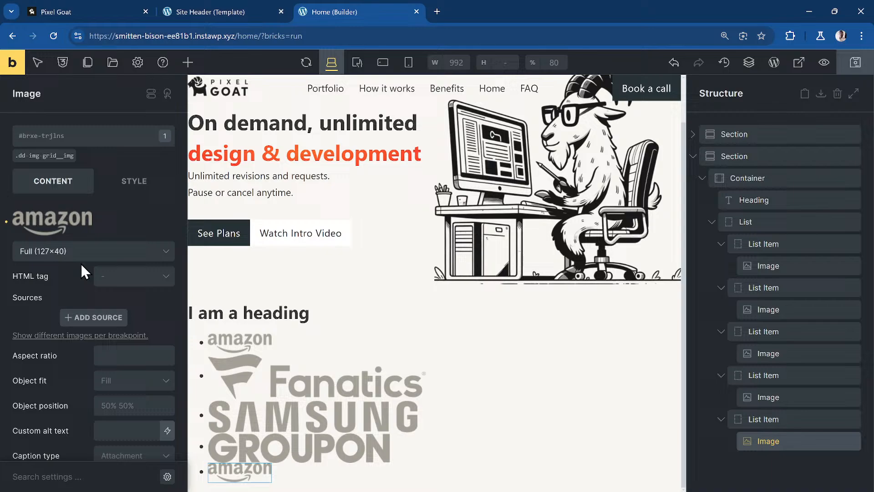
click(56, 213)
click(582, 250)
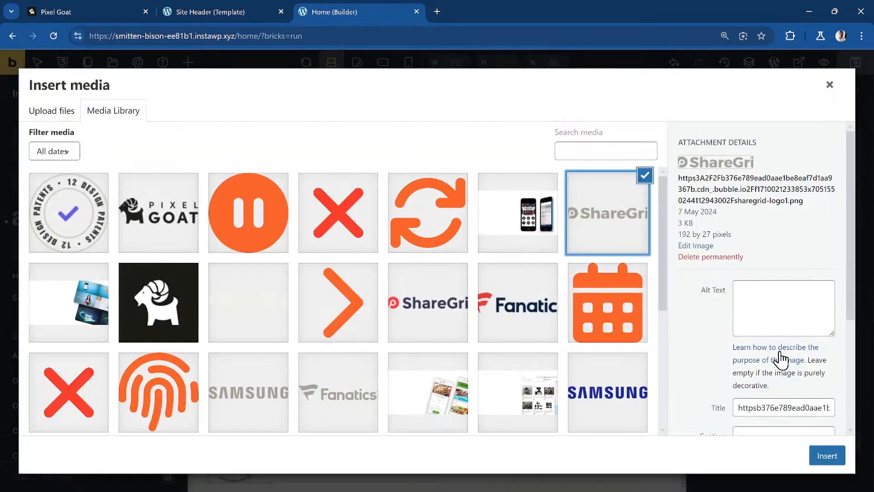
click(814, 456)
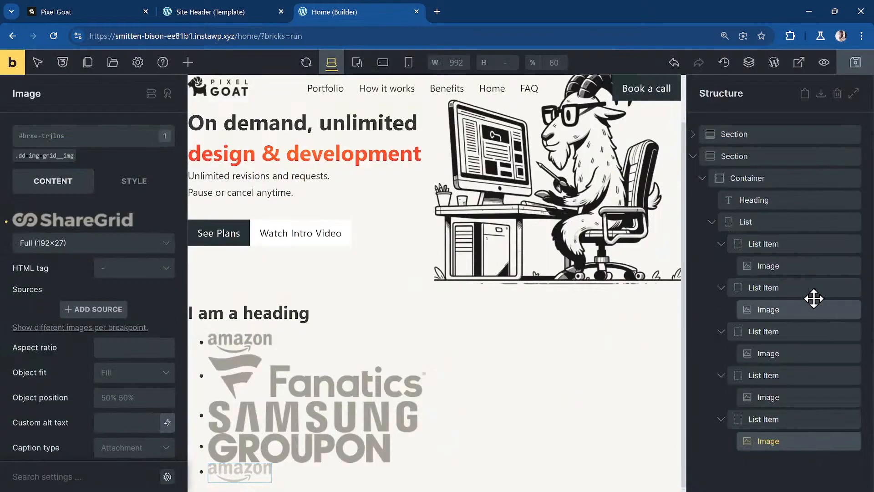
Start an empty %root% rule in the custom CSS of the List's .dd-img-grid-list class
click(794, 242)
click(786, 226)
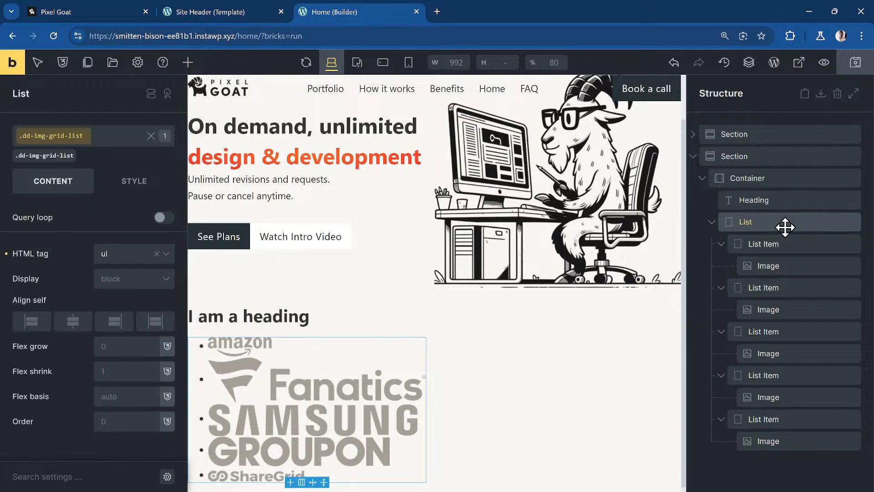
click(134, 182)
scroll(101, 302, down, 5)
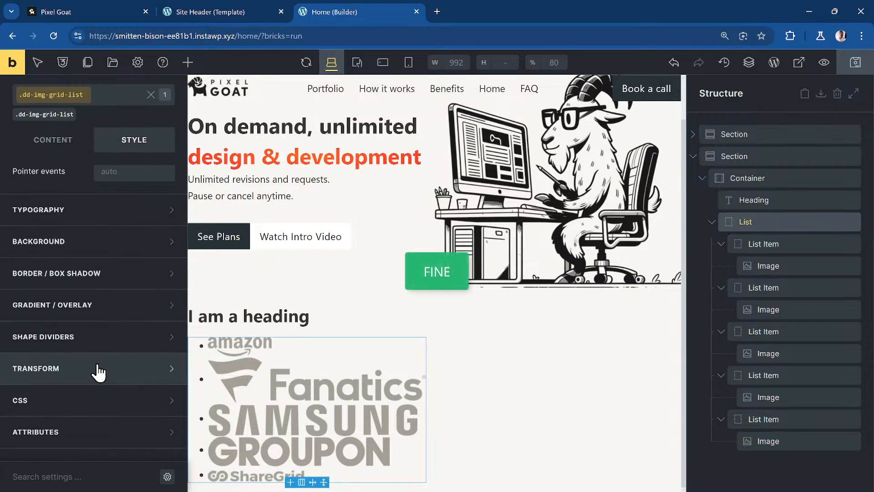
click(72, 405)
scroll(123, 359, down, 2)
click(119, 317)
text(r)
key(Tab)
text({})
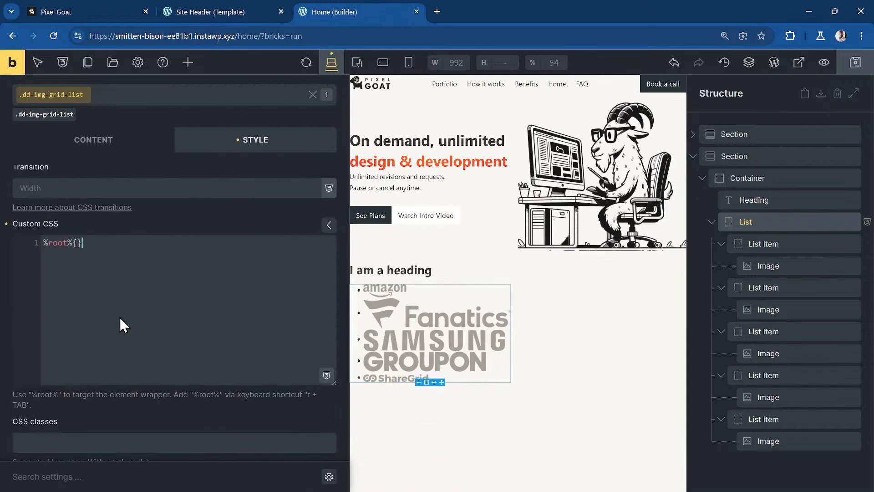
key(BackSpace)
key(Left)
key(Return)
Add list-style: none to the List's %root% rule to remove the bullets
text(list-styel)
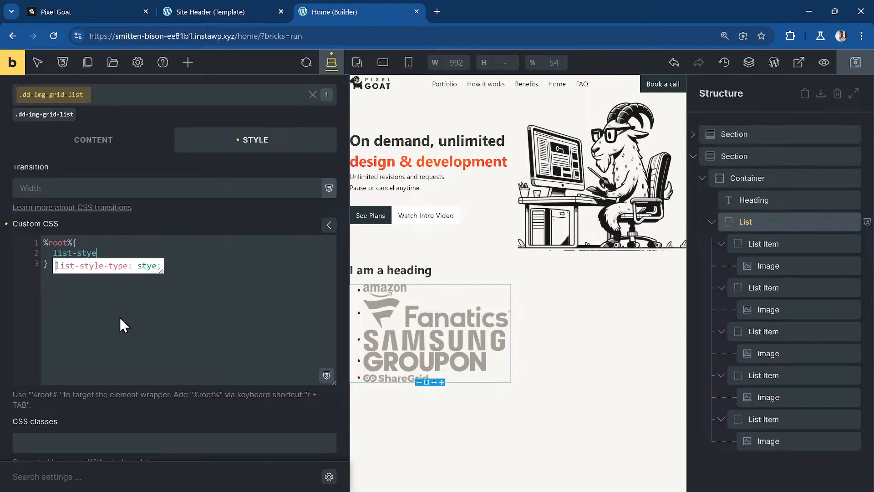
key(BackSpace)
key(BackSpace)
text(le: none;)
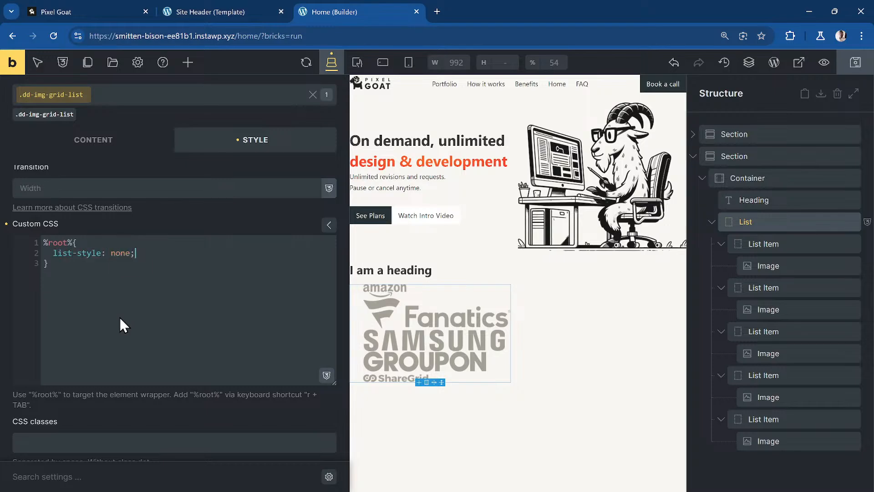
Add margin: 0 and padding: 0 to the List's %root% rule
key(Return)
text(margin:)
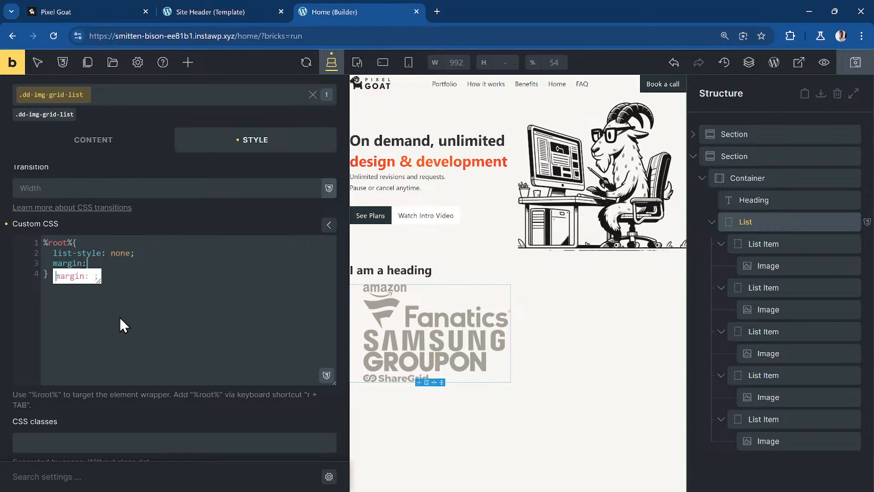
text( 0;)
key(Return)
text(padding: 09)
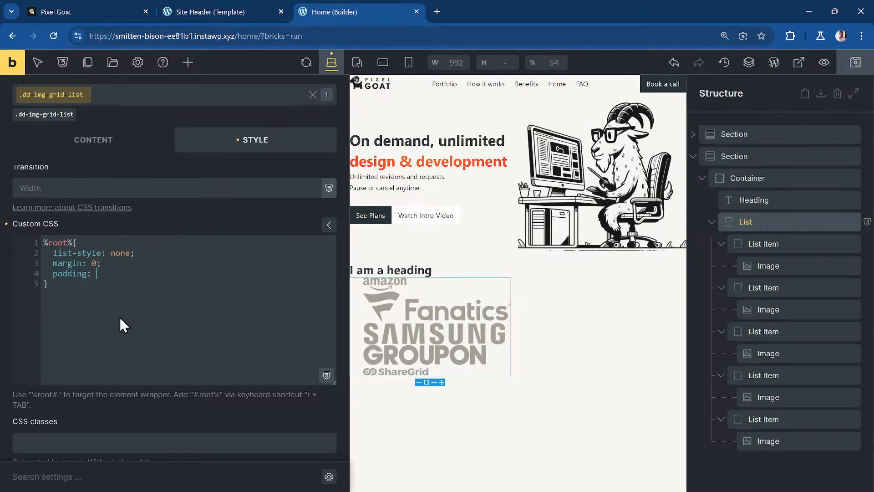
key(BackSpace)
text(;)
key(Return)
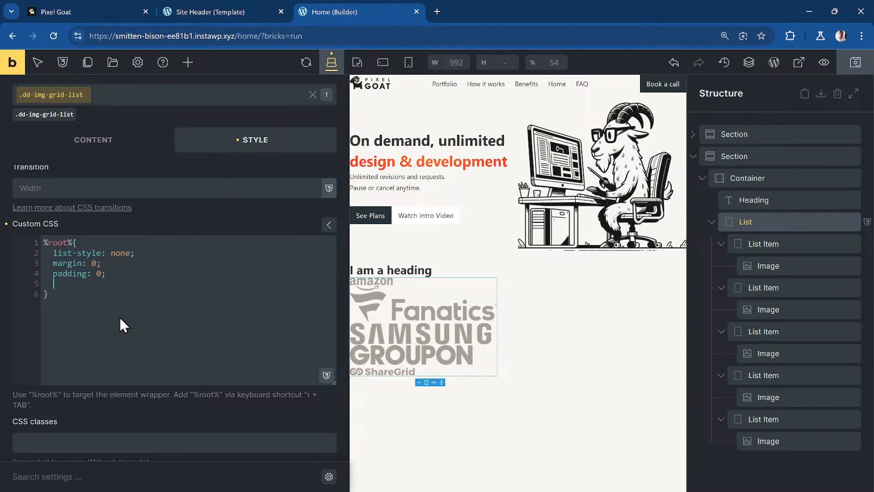
key(BackSpace)
Set the List's display to flex, with its cross axis centered and its main axis at space-between
scroll(132, 235, up, 6)
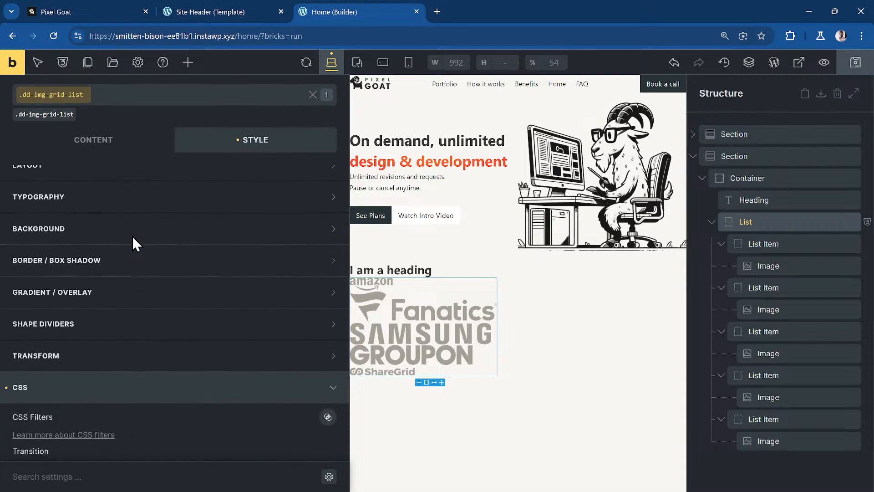
click(96, 143)
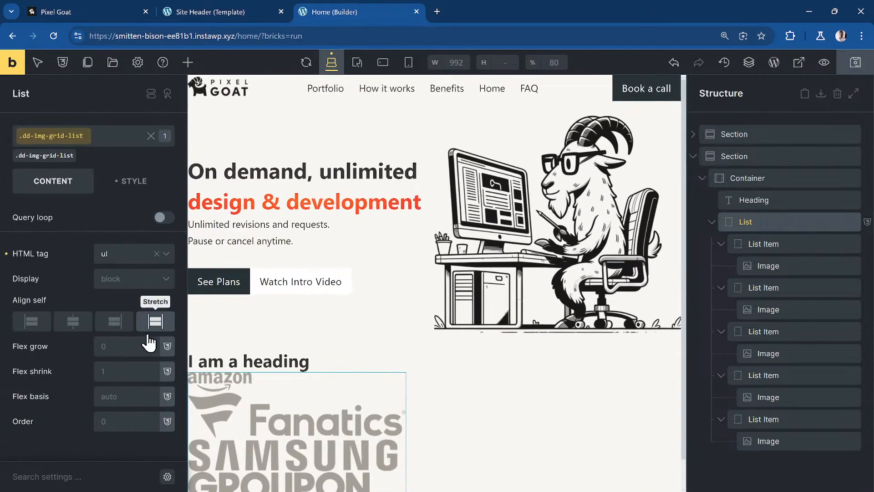
click(137, 280)
click(136, 318)
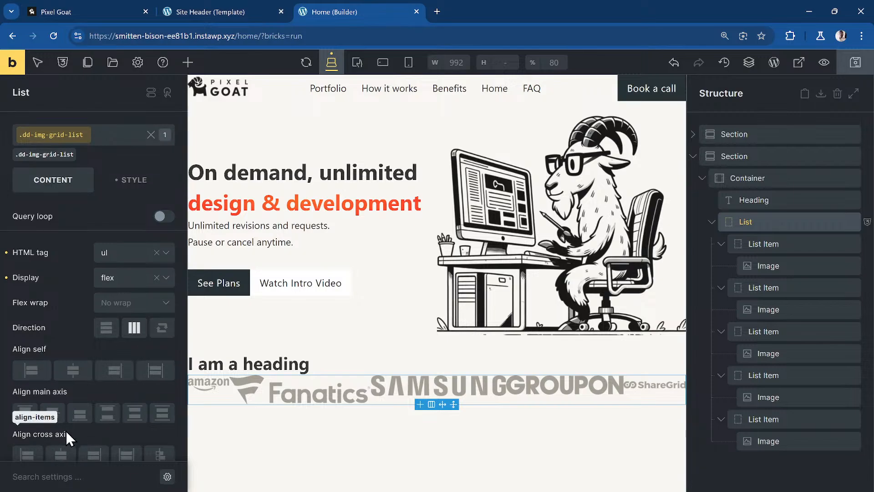
scroll(65, 430, down, 3)
click(64, 293)
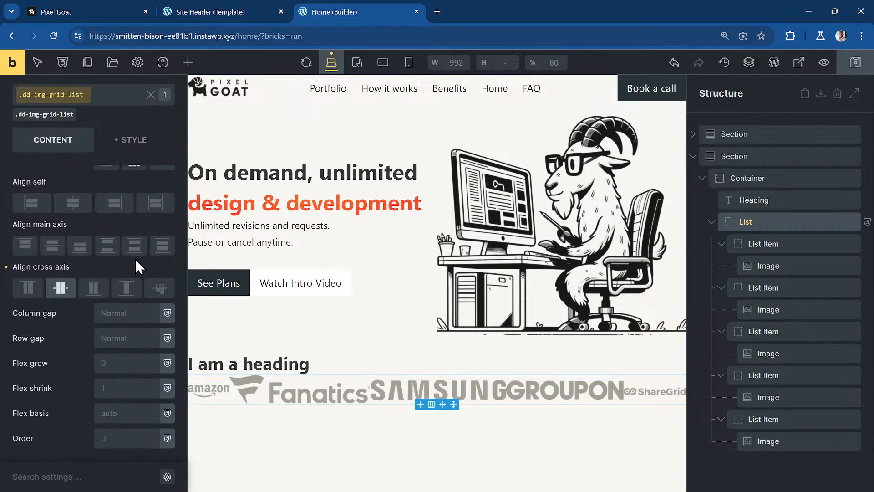
click(113, 249)
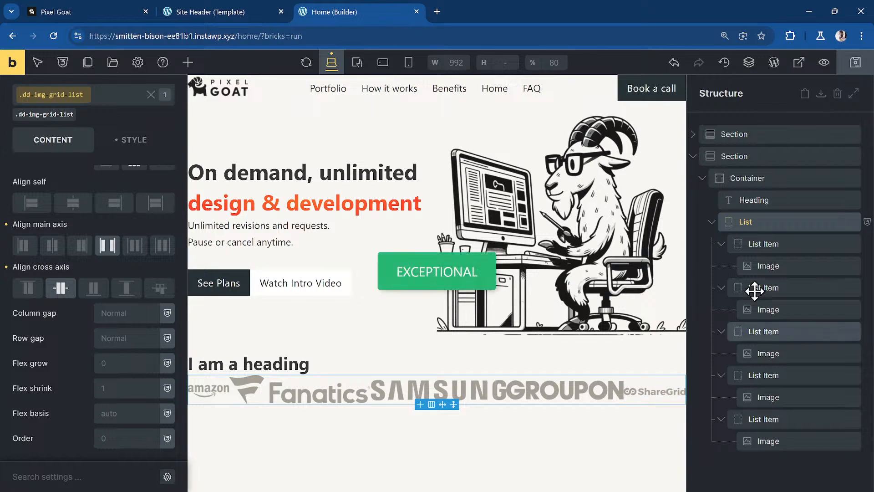
Start a %root% rule in the custom CSS of the first logo Image's .dd-img-grid__img class
click(779, 244)
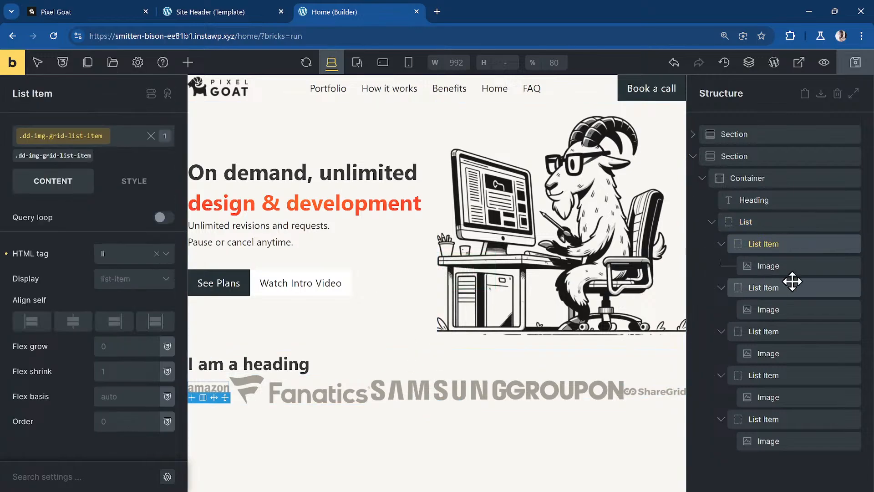
click(742, 269)
click(139, 190)
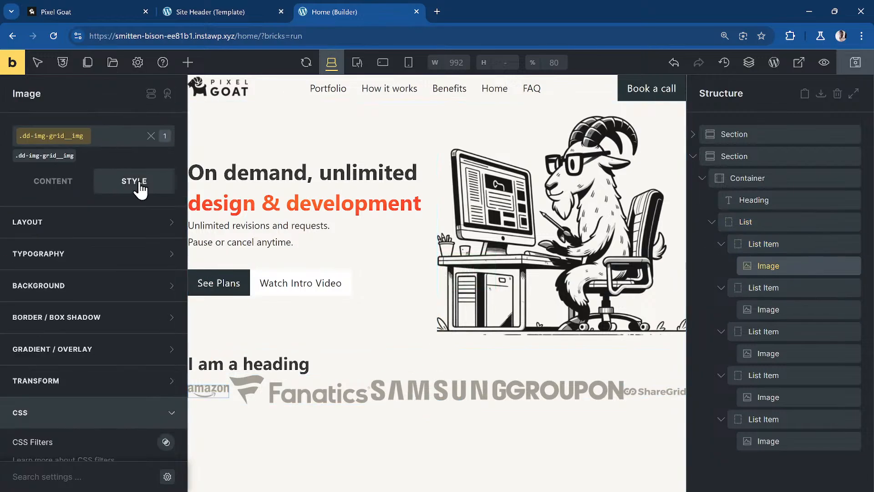
text(r)
key(Tab)
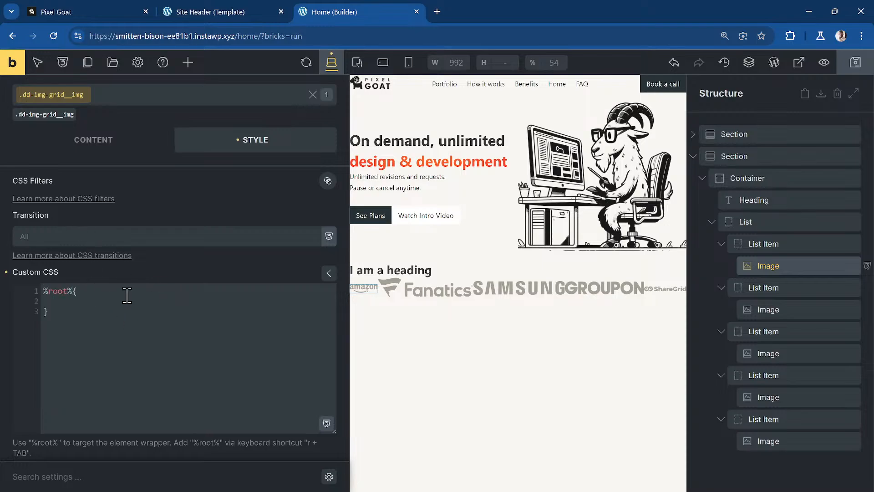
text(max-content)
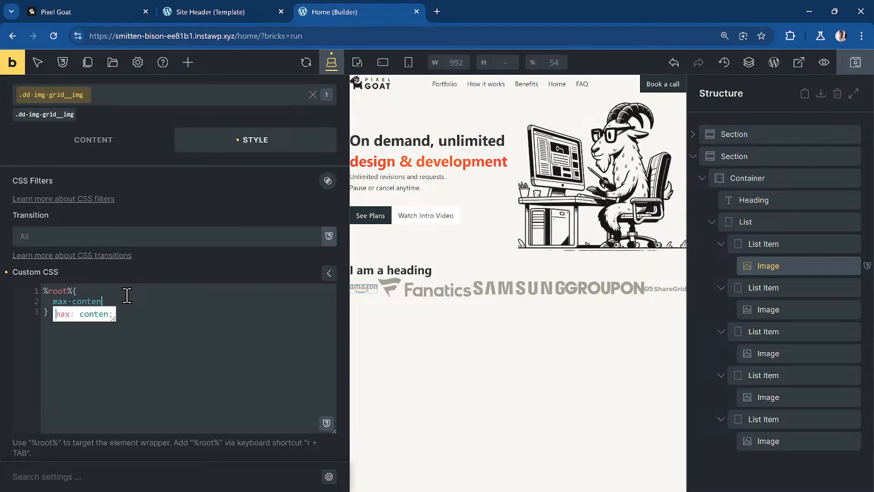
key(BackSpace)
key(BackSpace)
key(BackSpace)
key(BackSpace)
key(BackSpace)
key(BackSpace)
key(BackSpace)
key(BackSpace)
key(BackSpace)
key(BackSpace)
Give the logo image class a width of 100px in its %root% rule, after trying max-content
text(width:)
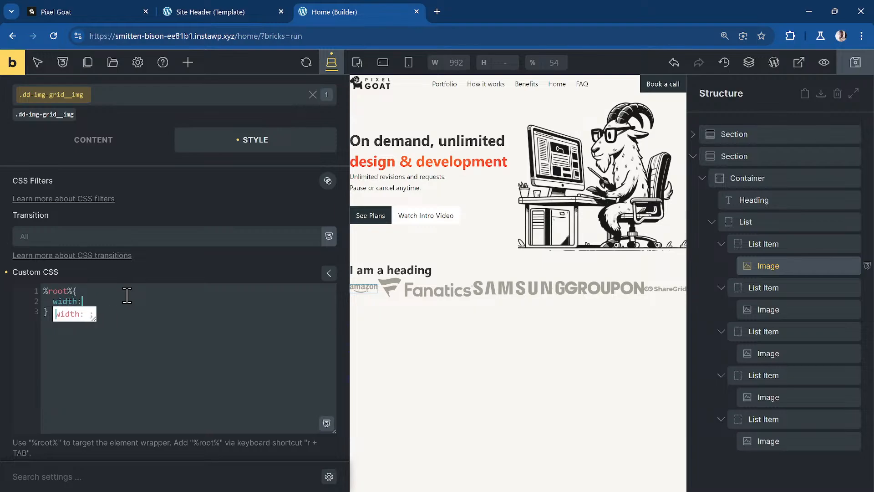
text( max-cont)
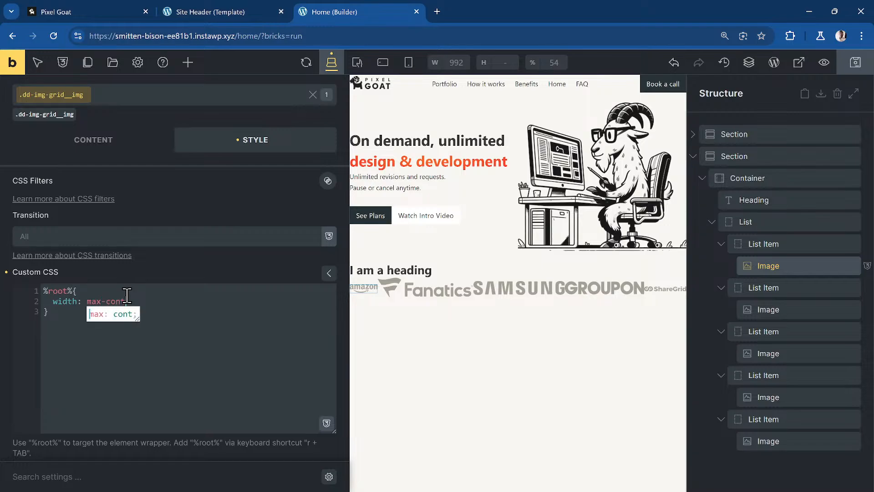
text(ent;)
key(BackSpace)
key(BackSpace)
key(BackSpace)
key(BackSpace)
key(BackSpace)
key(BackSpace)
key(BackSpace)
key(BackSpace)
key(BackSpace)
key(BackSpace)
key(BackSpace)
key(BackSpace)
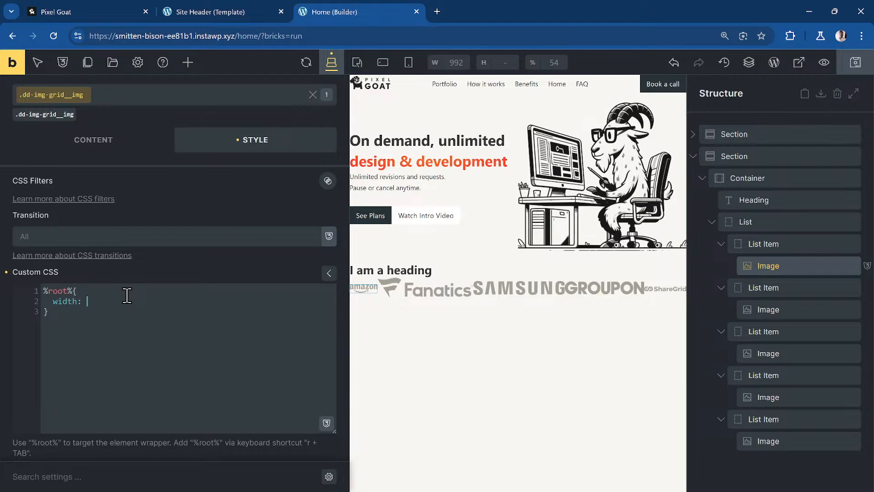
text(100px;)
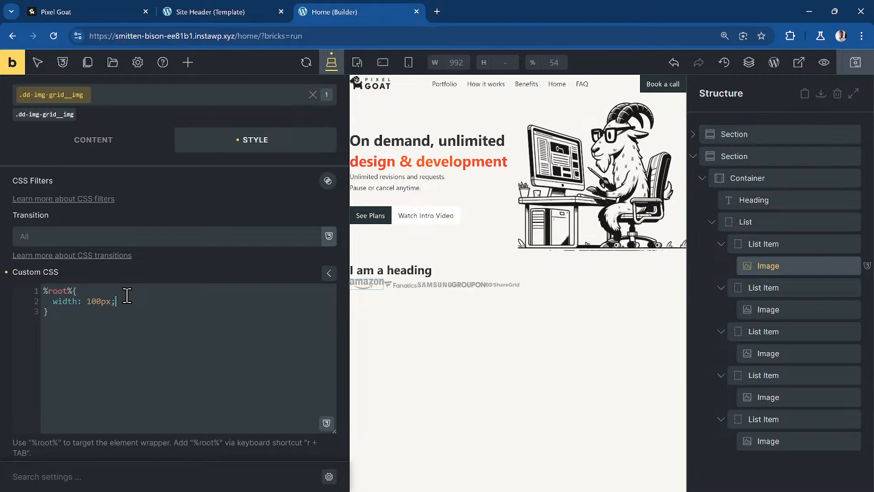
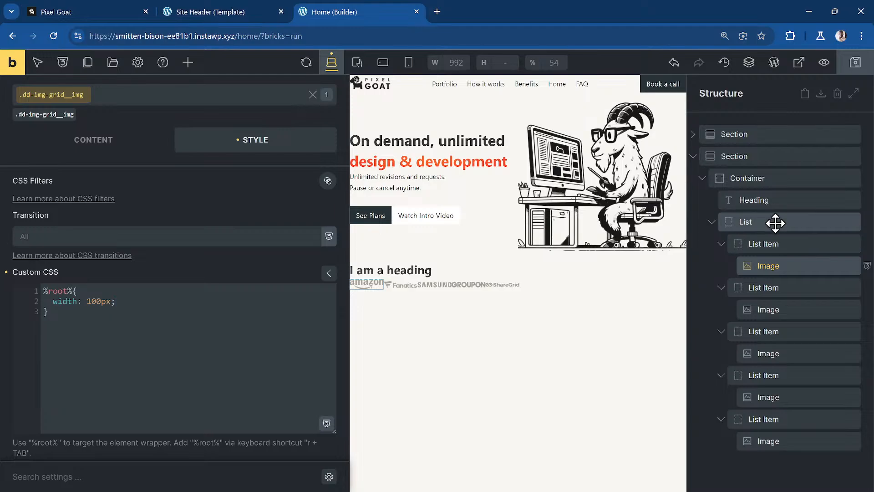
Set the column gap of the logo List's .dd-img-grid-list class to var(--dd-grid-gap)
click(778, 241)
click(776, 222)
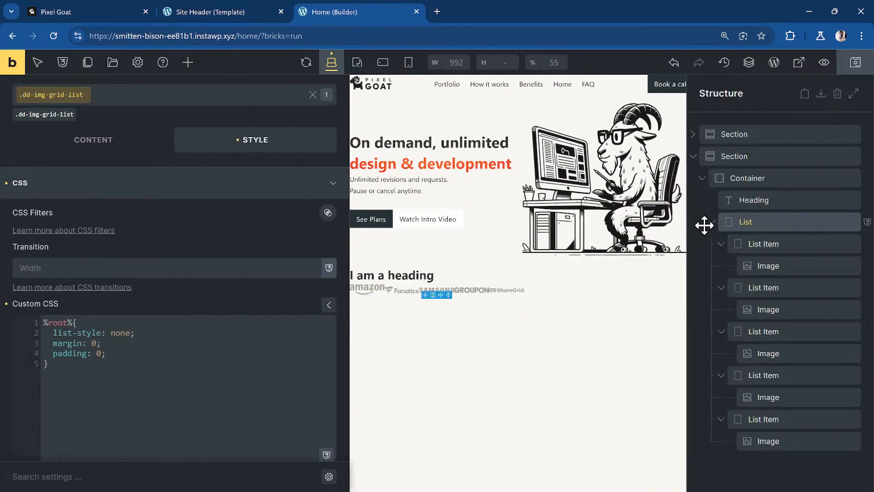
click(85, 153)
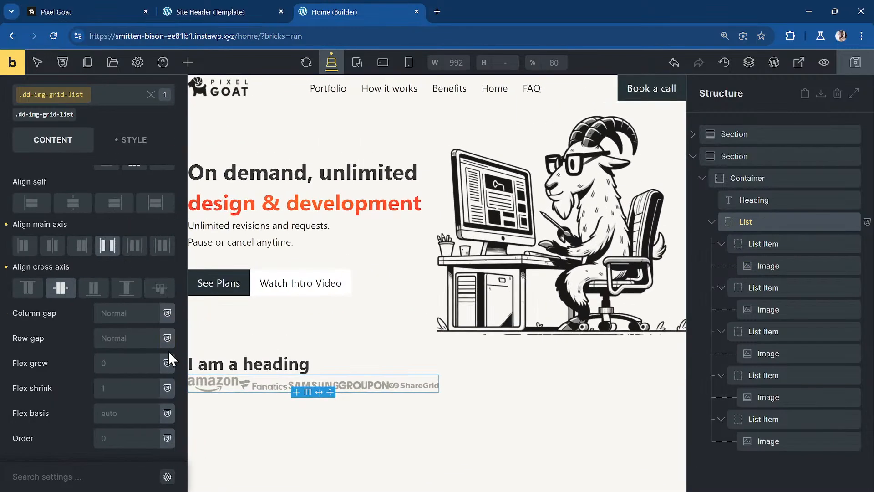
scroll(102, 264, up, 1)
scroll(102, 264, up, 2)
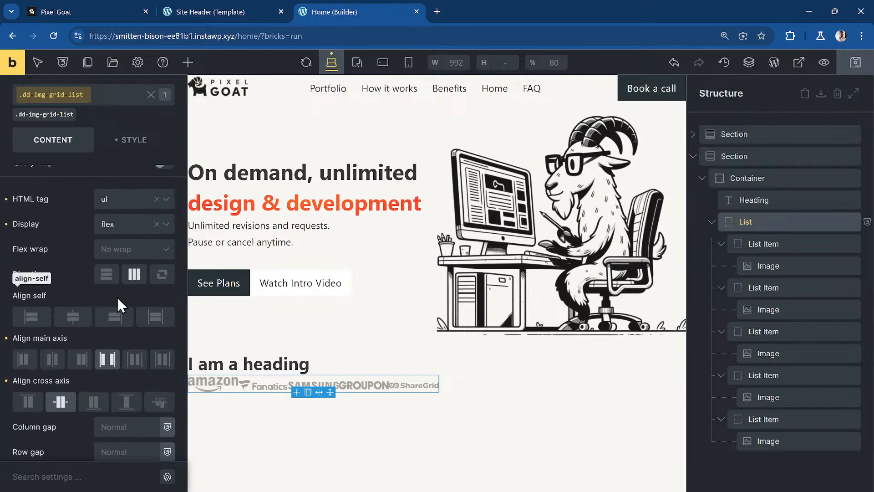
click(104, 362)
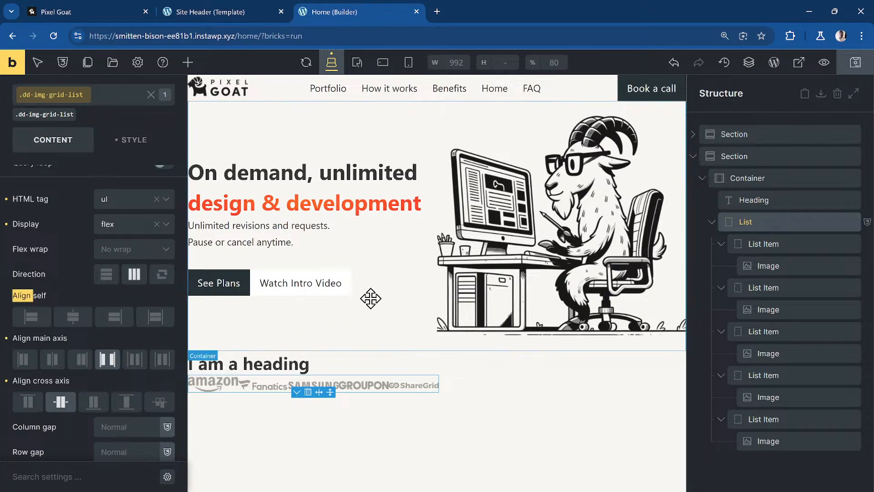
scroll(135, 364, down, 3)
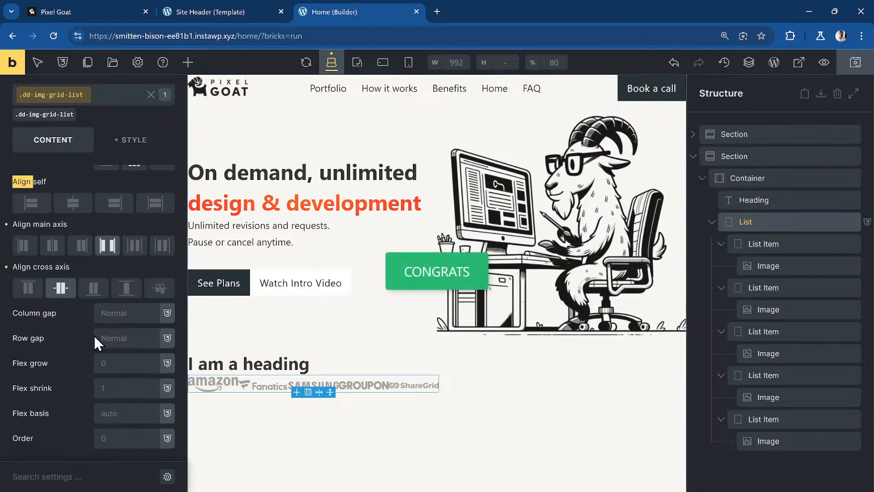
click(106, 314)
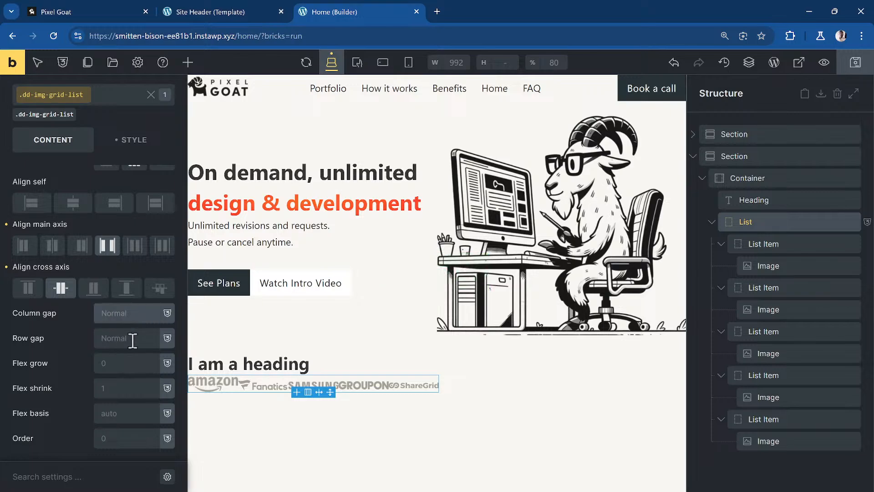
text(var(--dd-grid-gap)
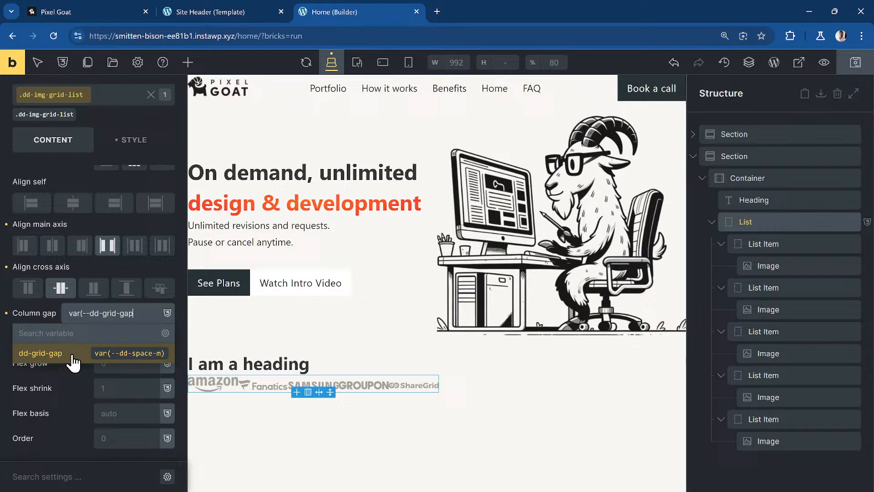
click(73, 362)
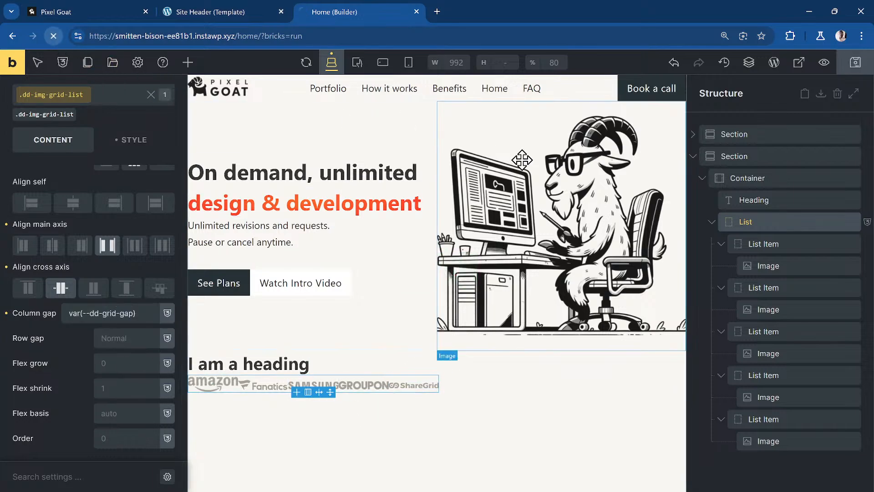
Reload the builder page and expand the second Section down to the logo List's first List Item
click(53, 37)
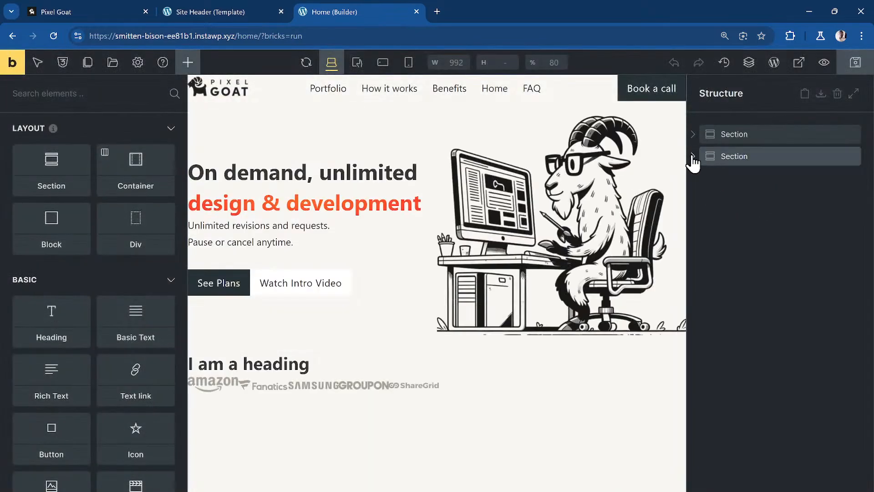
click(693, 157)
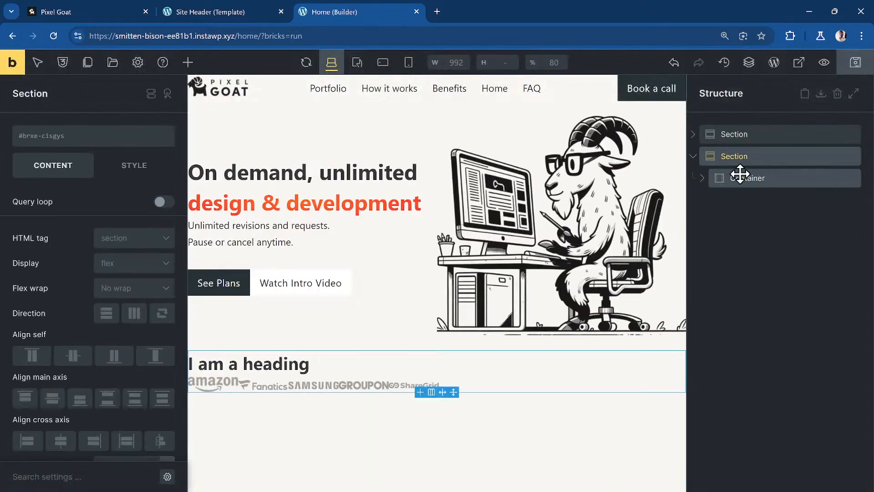
click(704, 178)
click(718, 221)
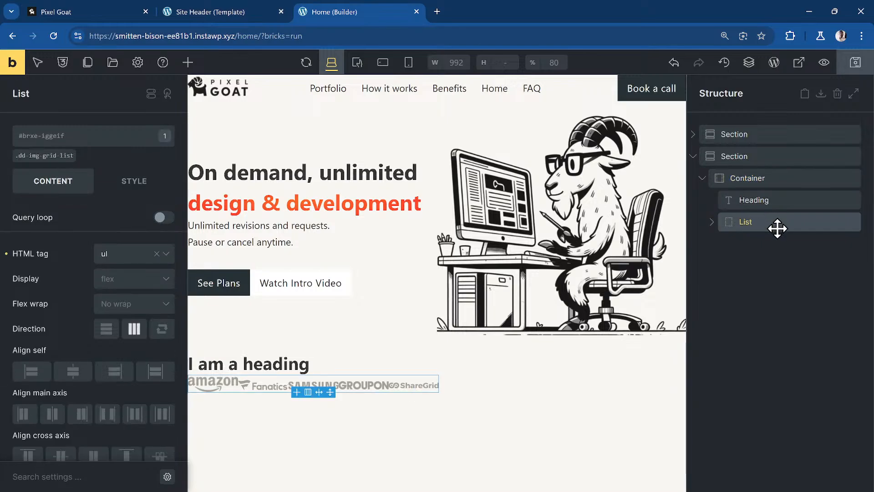
click(710, 222)
click(793, 248)
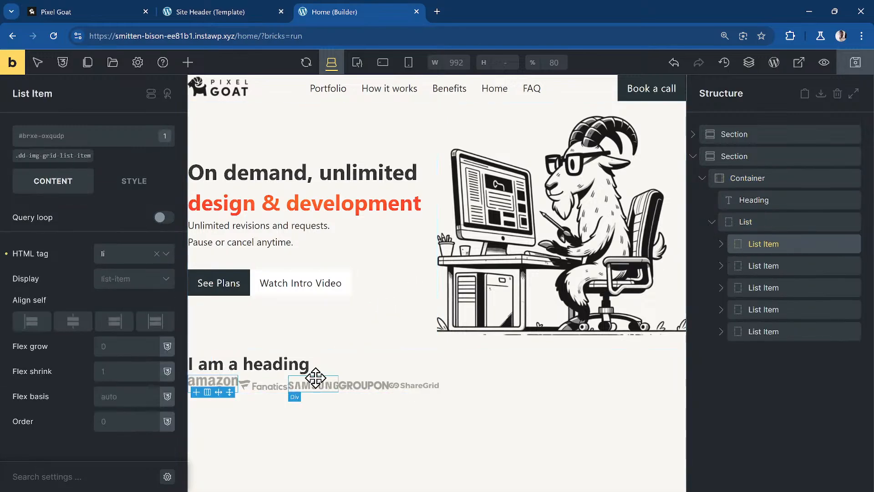
Switch to the Pixel Goat reference site and copy the line "We've done work for top brands" above the logos
click(206, 3)
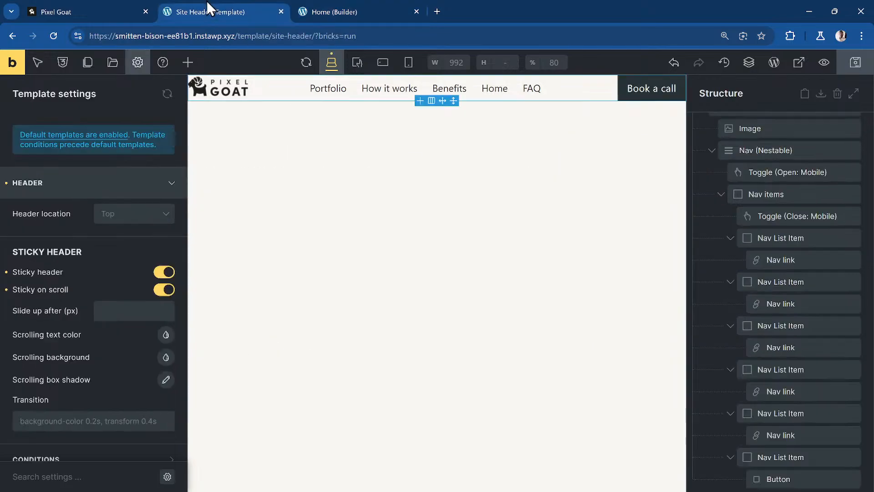
click(302, 10)
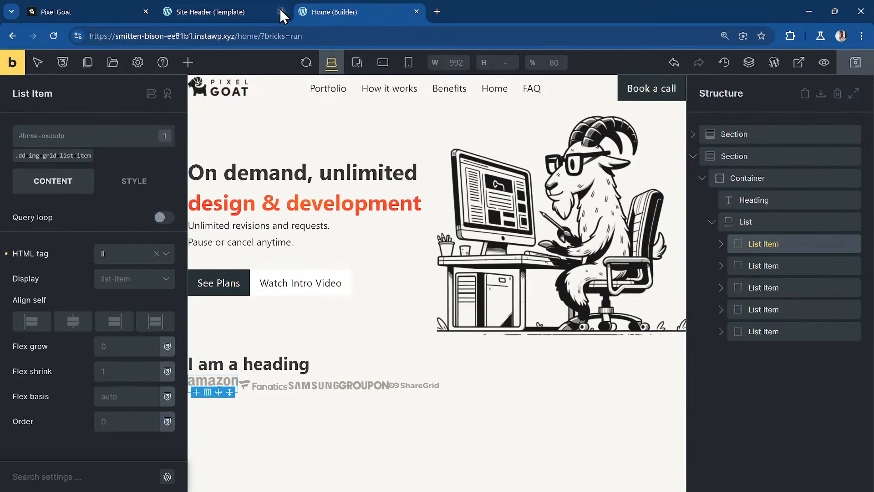
click(113, 6)
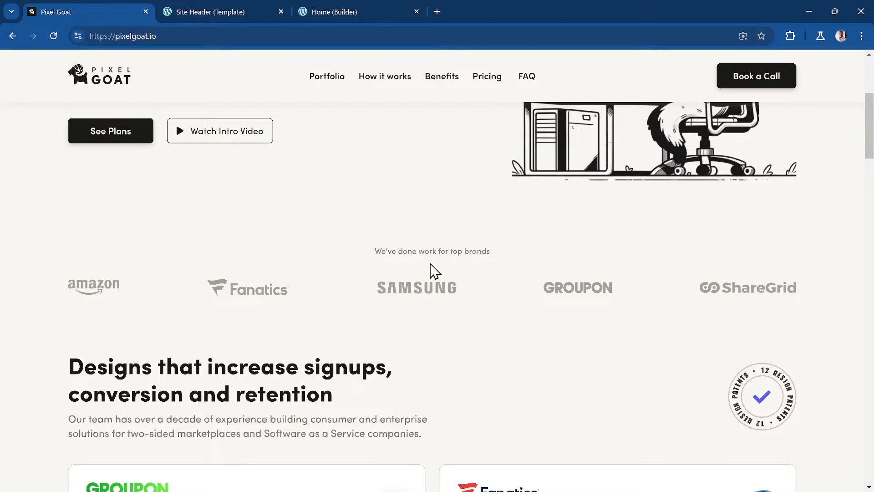
triple_click(422, 249)
key(ctrl+c)
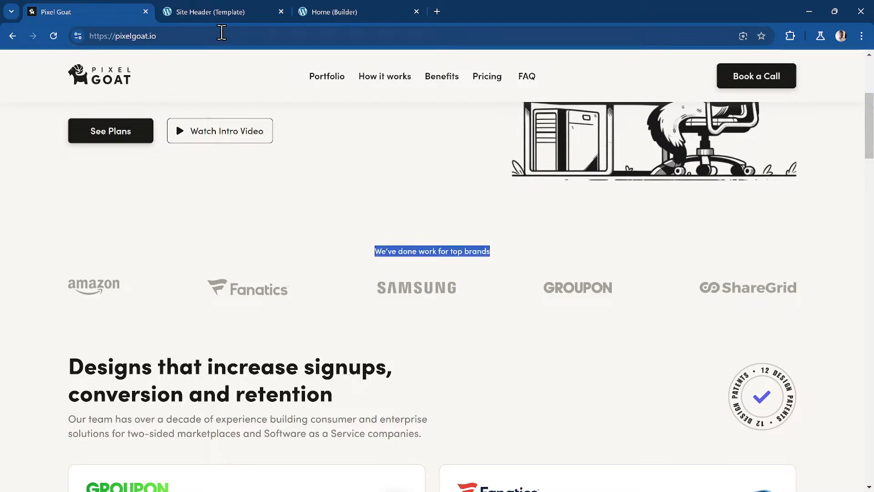
Back in the Home builder, replace the Heading's text with "We've done work for top brands" and set its HTML tag to h2
click(210, 6)
click(346, 4)
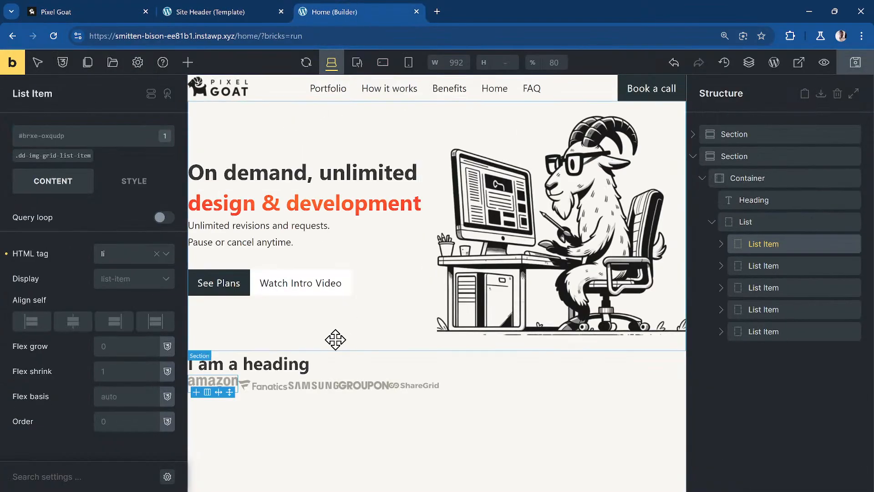
click(273, 364)
triple_click(103, 201)
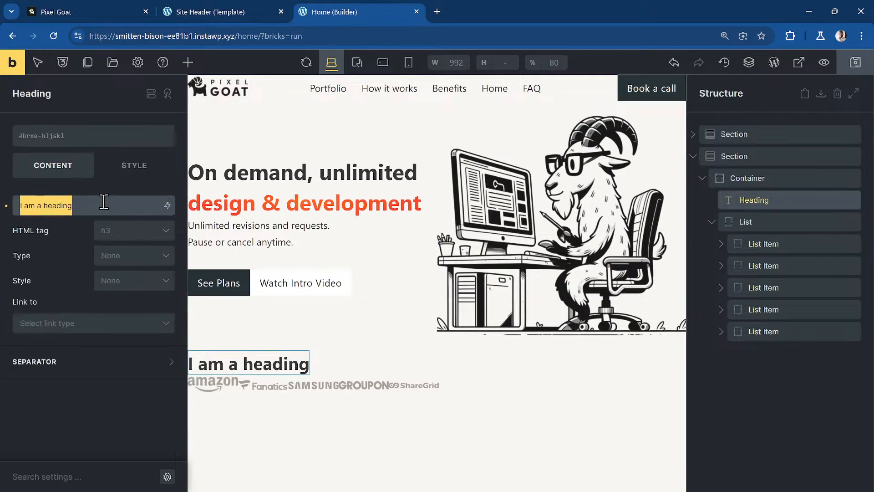
key(ctrl+v)
click(137, 232)
click(139, 272)
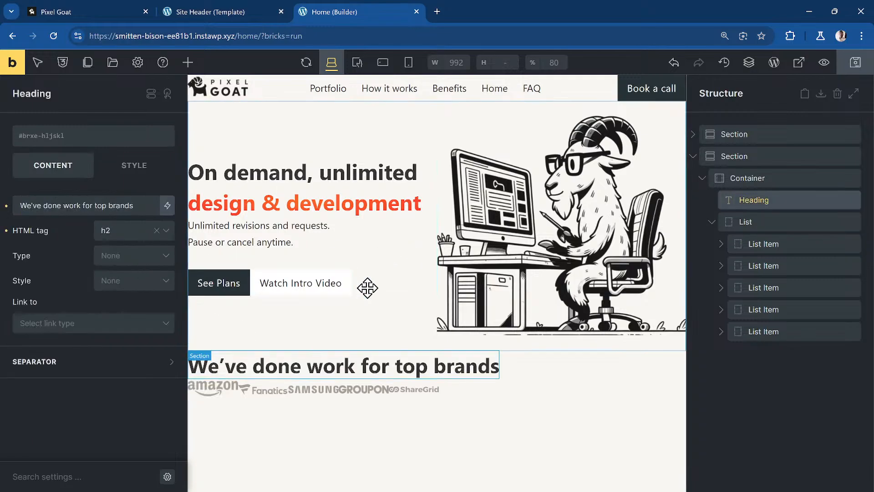
Center the text alignment of the Container that holds the heading and the logo List
click(804, 179)
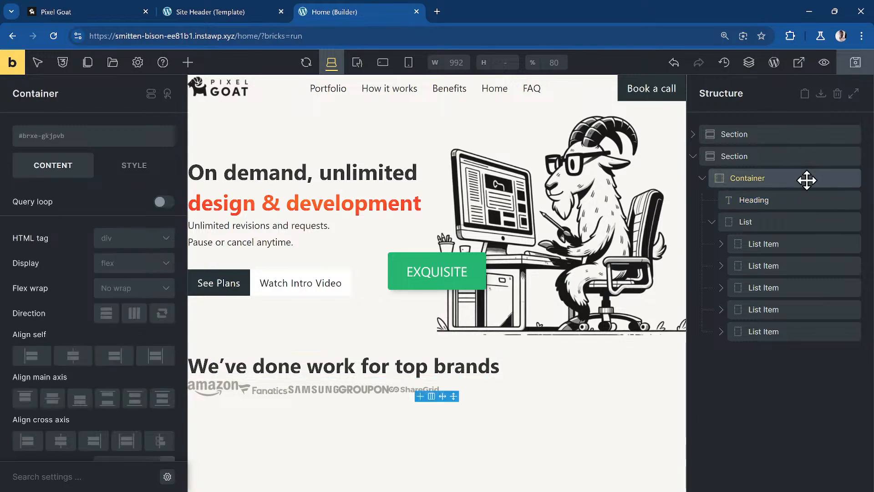
click(74, 139)
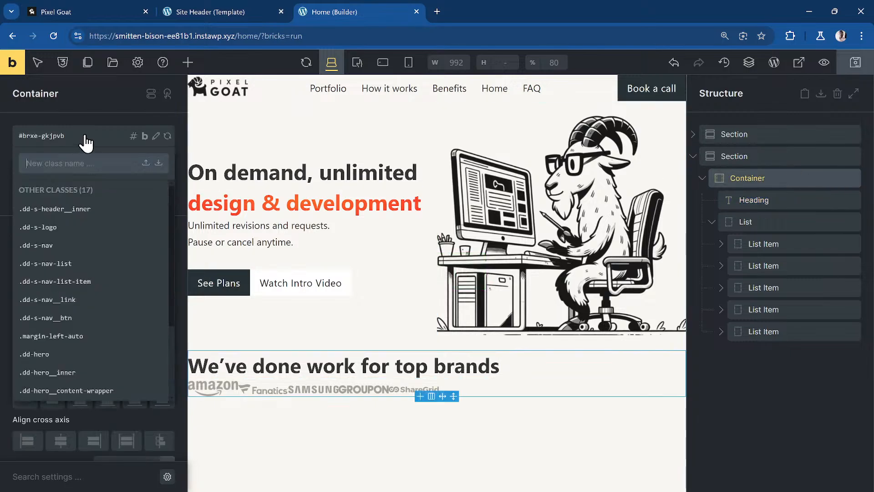
click(86, 143)
click(127, 166)
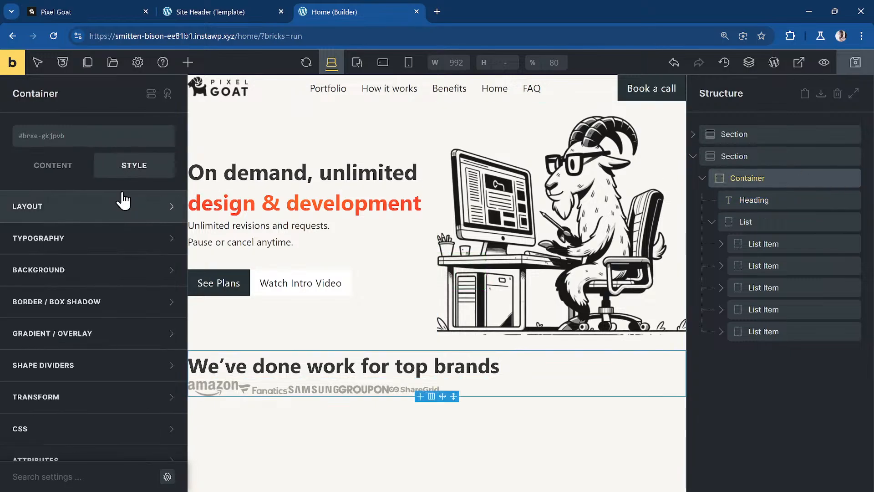
click(91, 206)
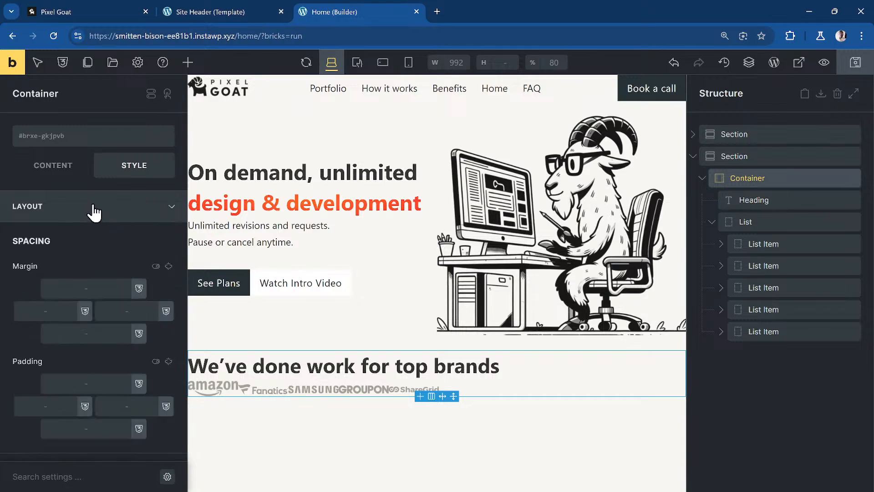
click(93, 209)
click(94, 209)
scroll(110, 283, down, 10)
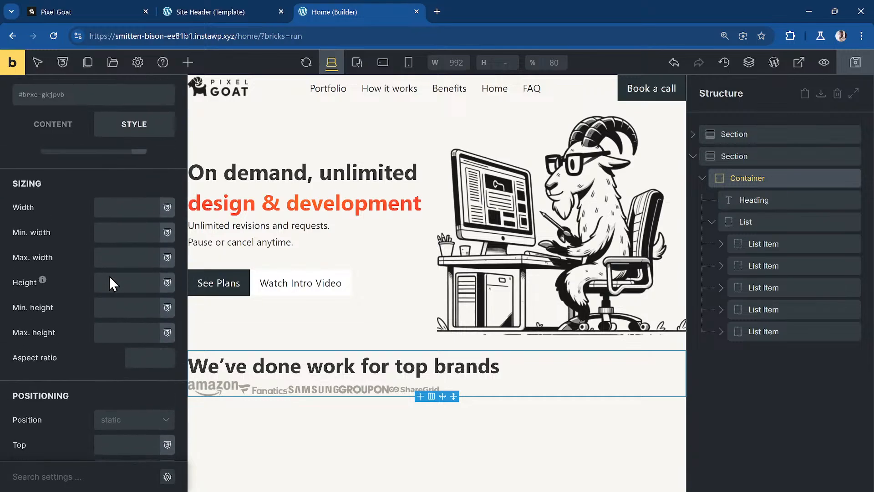
scroll(109, 275, up, 10)
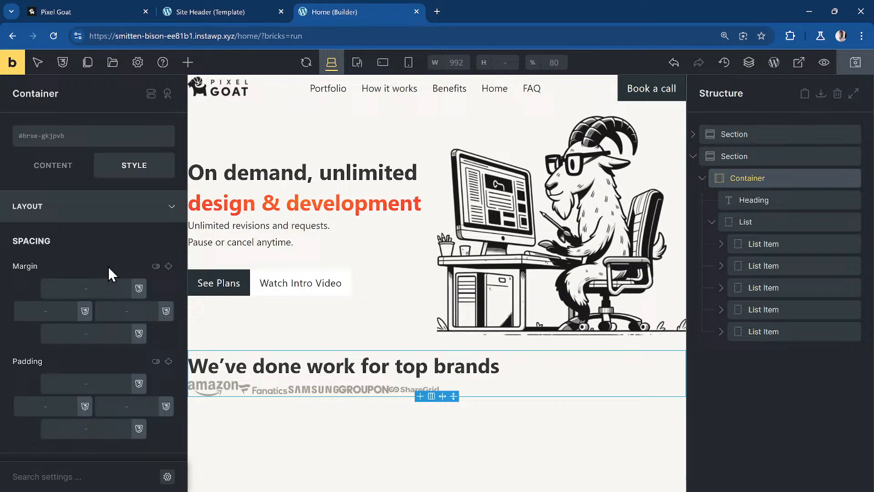
click(97, 208)
click(107, 239)
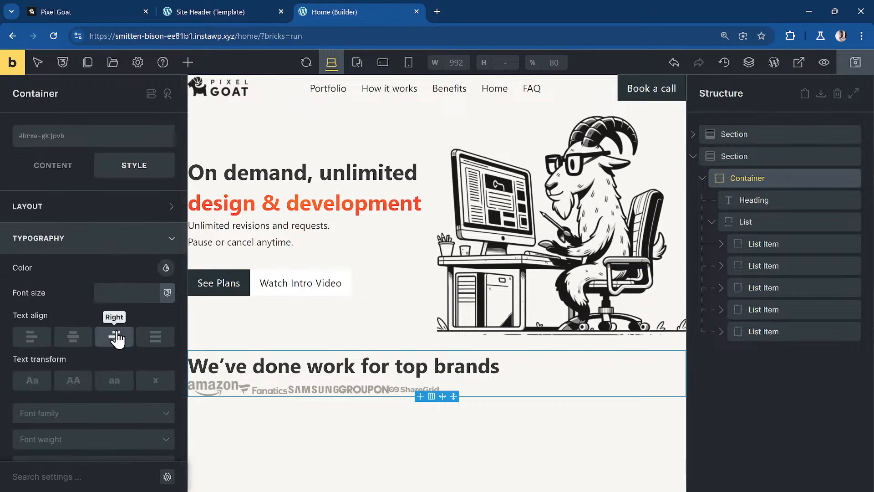
click(74, 338)
Set the Container's direction to vertical (column) and center its cross axis
click(53, 165)
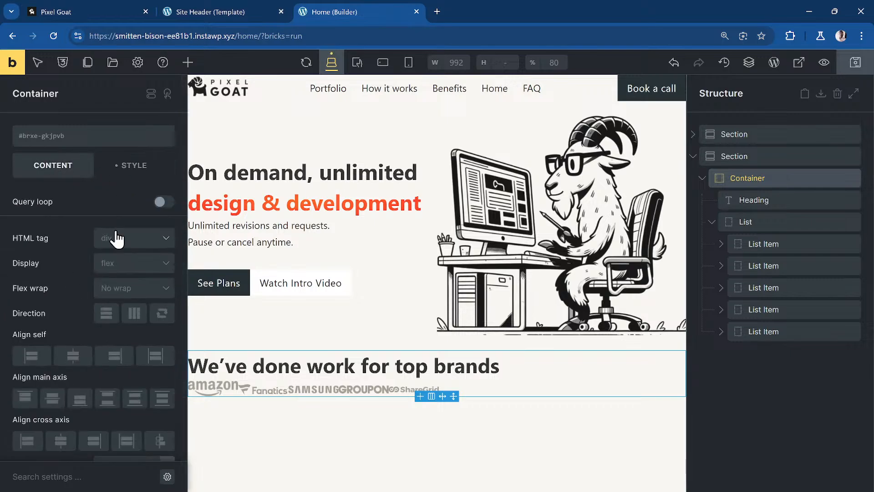
scroll(117, 238, down, 3)
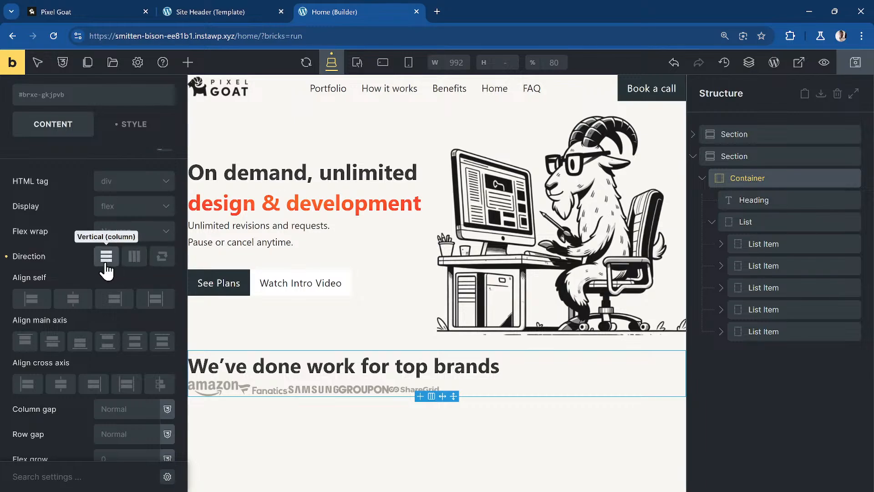
scroll(108, 273, down, 5)
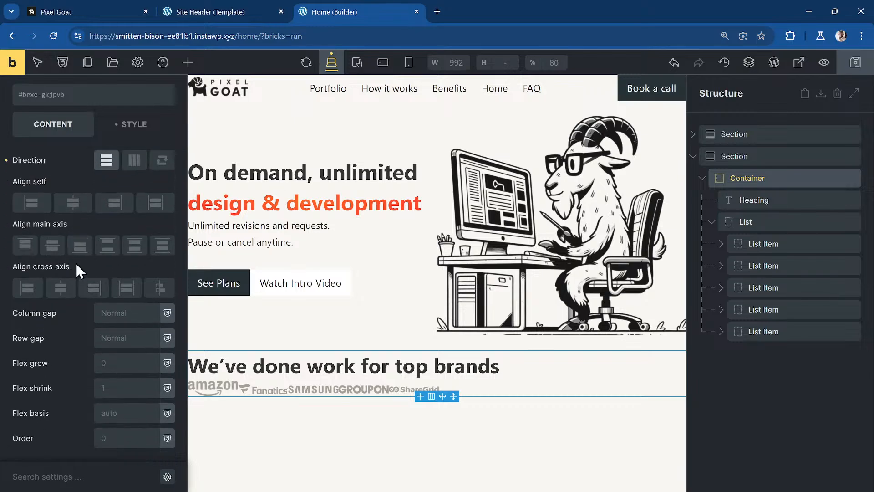
click(61, 285)
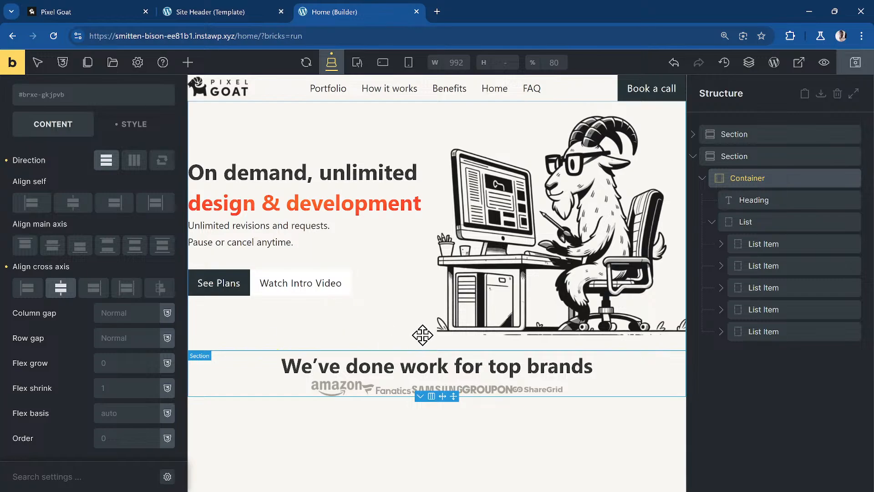
Set the width of the logo List's .dd-img-grid-list class to 100%
click(319, 384)
click(792, 216)
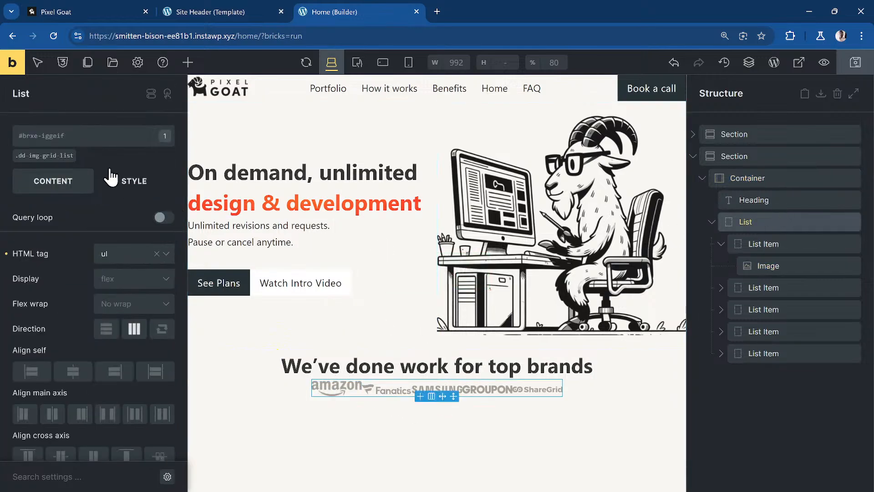
click(133, 181)
click(45, 155)
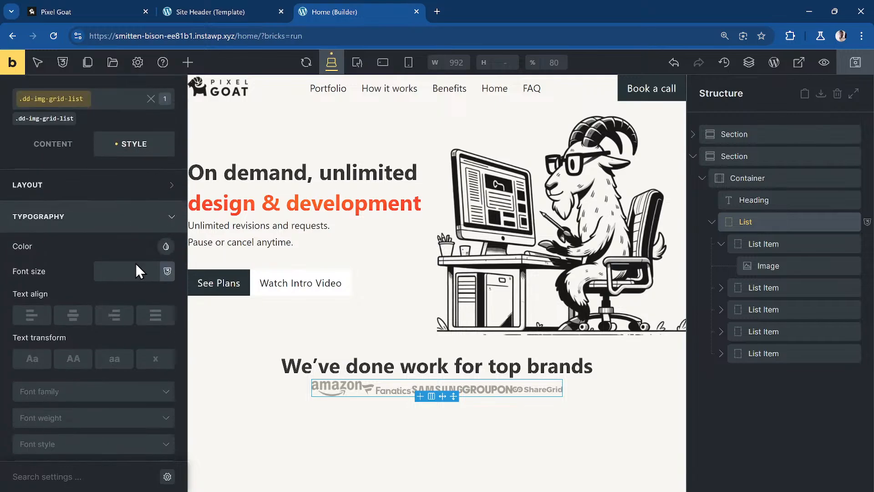
click(108, 266)
click(90, 228)
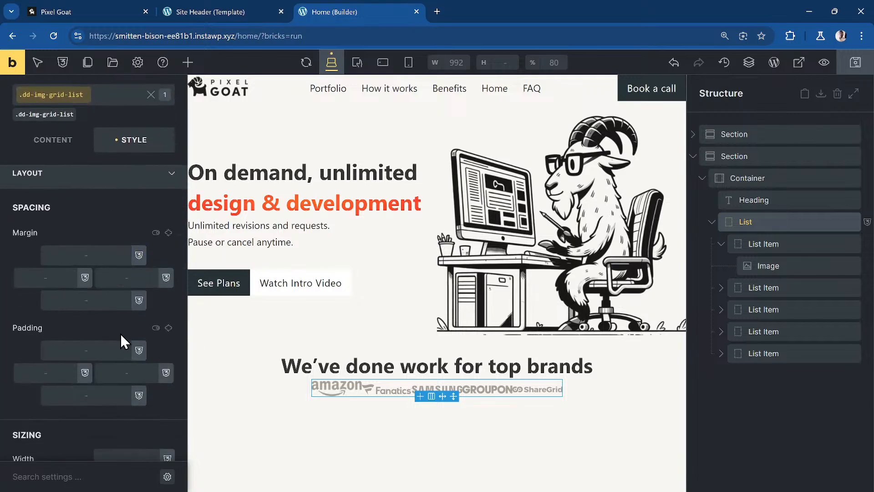
scroll(121, 328, down, 5)
click(136, 332)
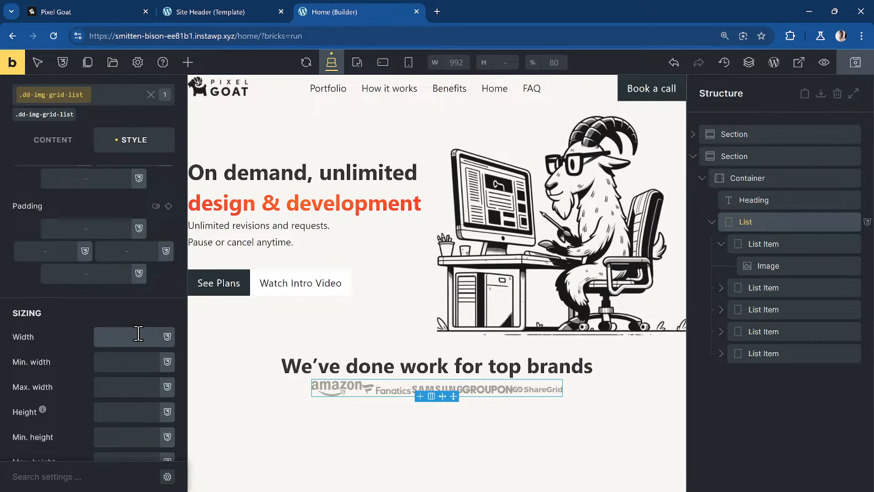
text(10-)
key(BackSpace)
key(BackSpace)
key(BackSpace)
text(100)
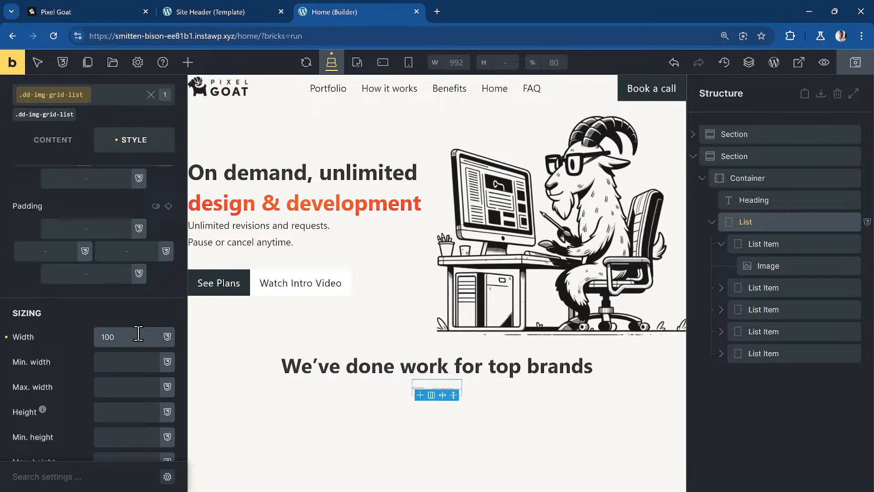
text(%)
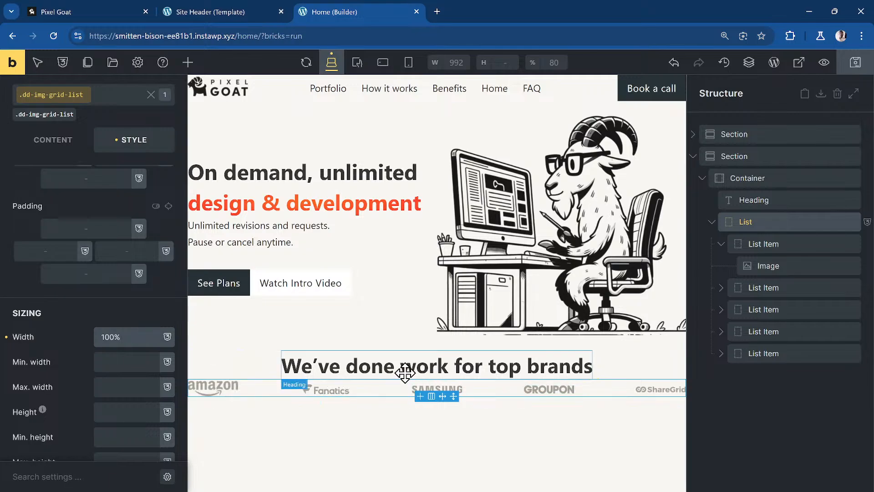
Set the width in the custom CSS of the first logo Image's .dd-img-grid__img class to max-content
click(798, 264)
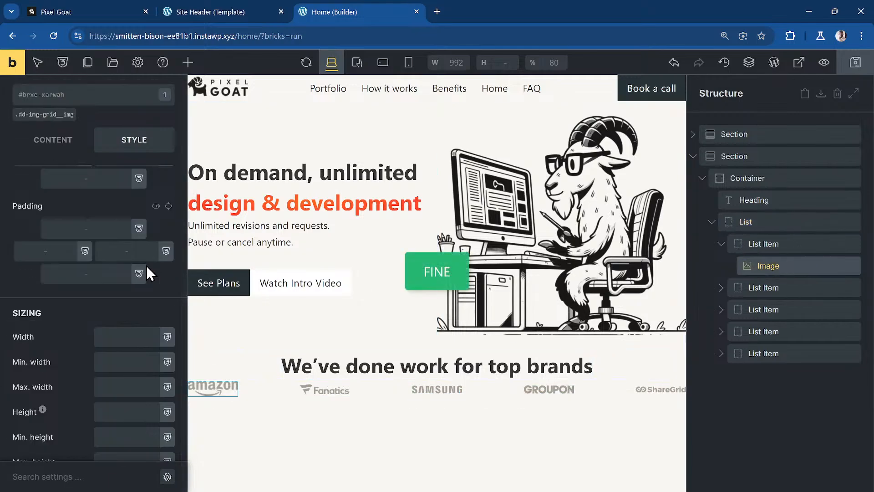
scroll(48, 155, up, 4)
scroll(110, 296, down, 15)
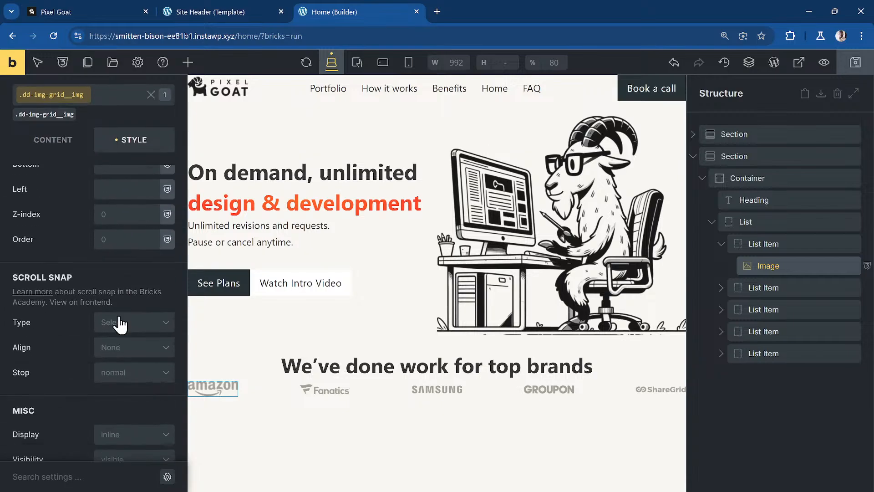
click(102, 399)
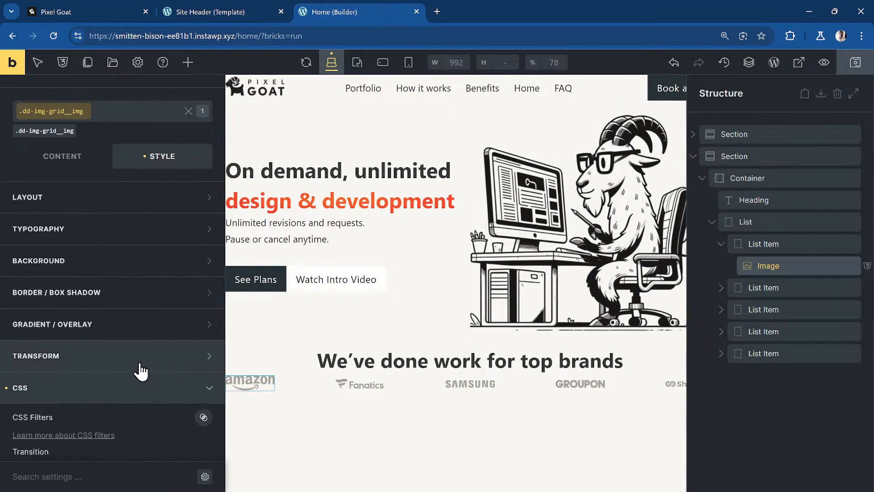
scroll(136, 355, down, 5)
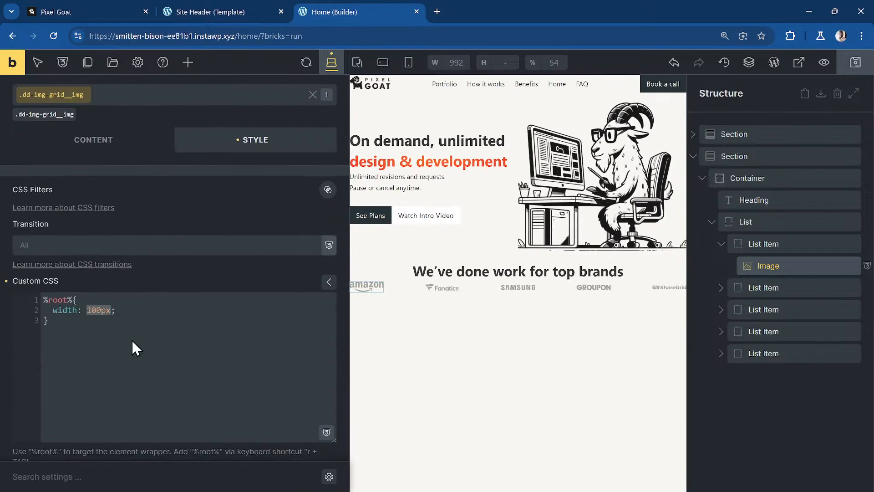
text(max-content)
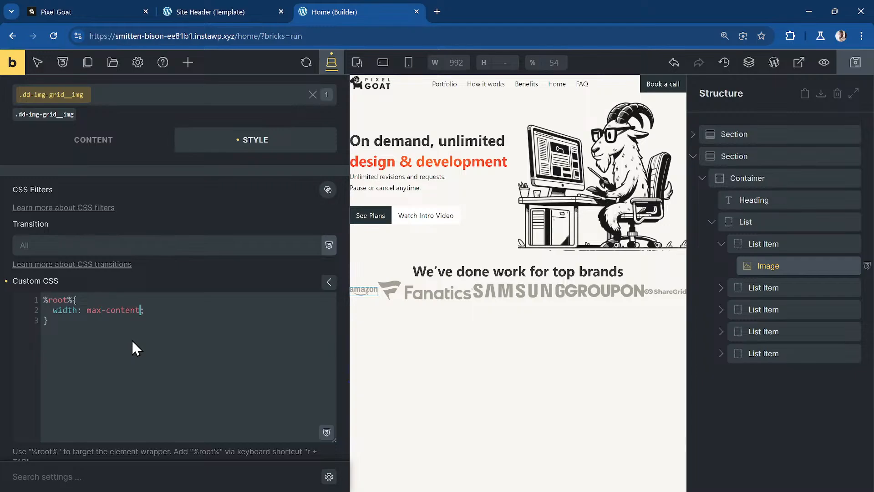
Replace the max-content width in the .dd-img-grid__img custom CSS with 200px
key(BackSpace)
key(BackSpace)
key(BackSpace)
key(BackSpace)
key(BackSpace)
key(BackSpace)
key(BackSpace)
key(BackSpace)
key(BackSpace)
key(BackSpace)
text(200px;)
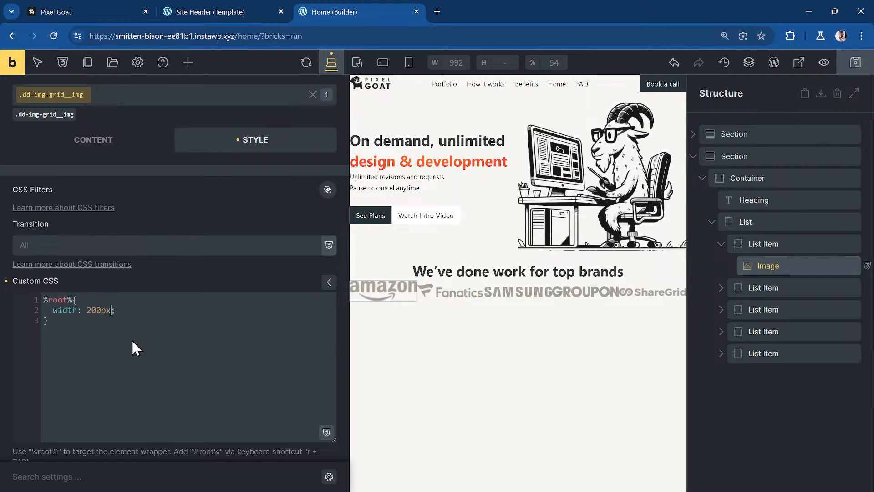
Add max-width: 100% to the .dd-img-grid__img rule and set its width to 150px
key(Left)
key(End)
key(Return)
text(max-width)
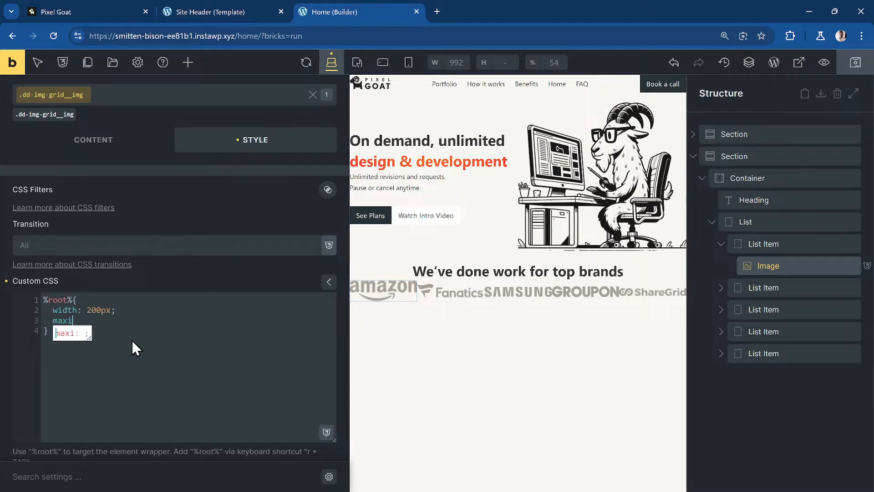
text(: 100%)
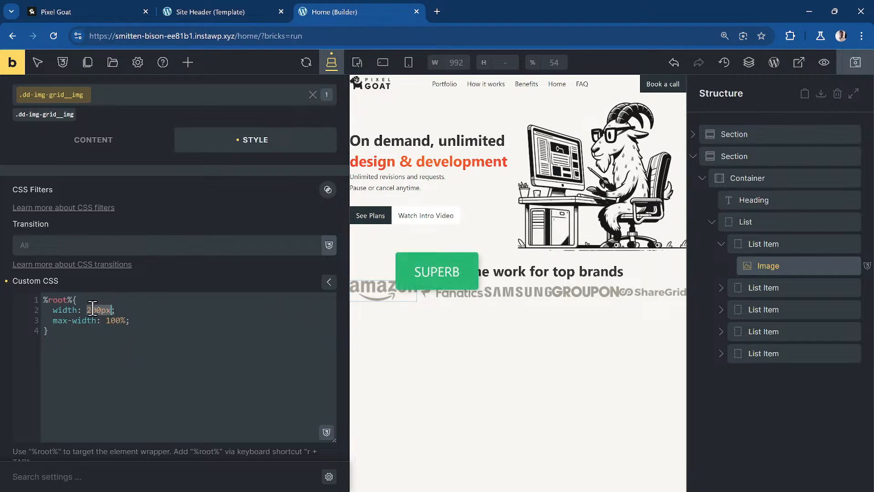
text(150px)
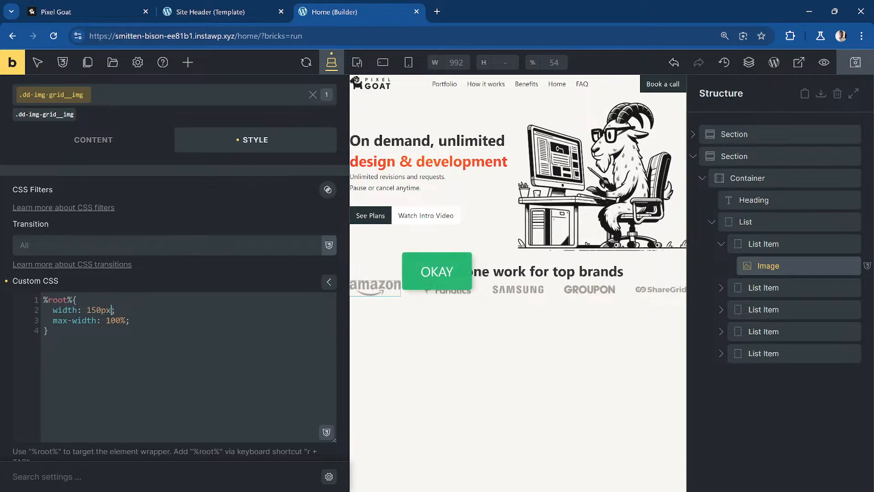
Set the row gap of the Container holding the heading and logo List to var(--dd-grid-gap)
click(774, 225)
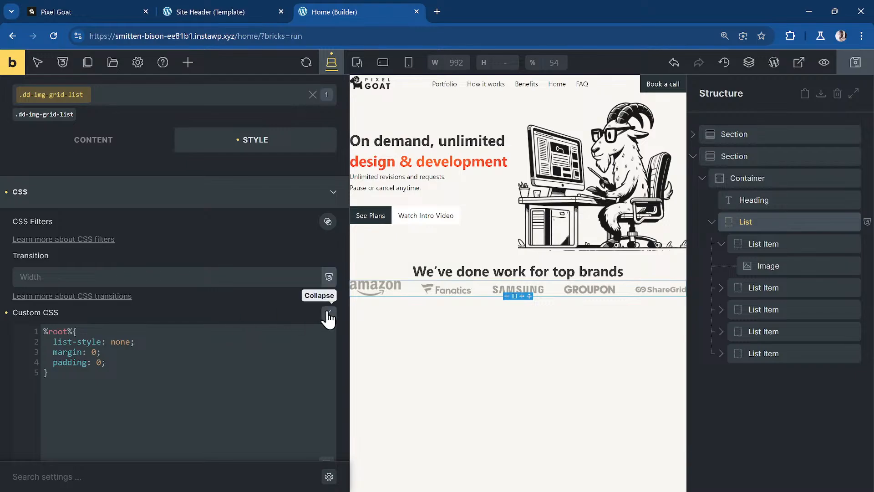
click(772, 178)
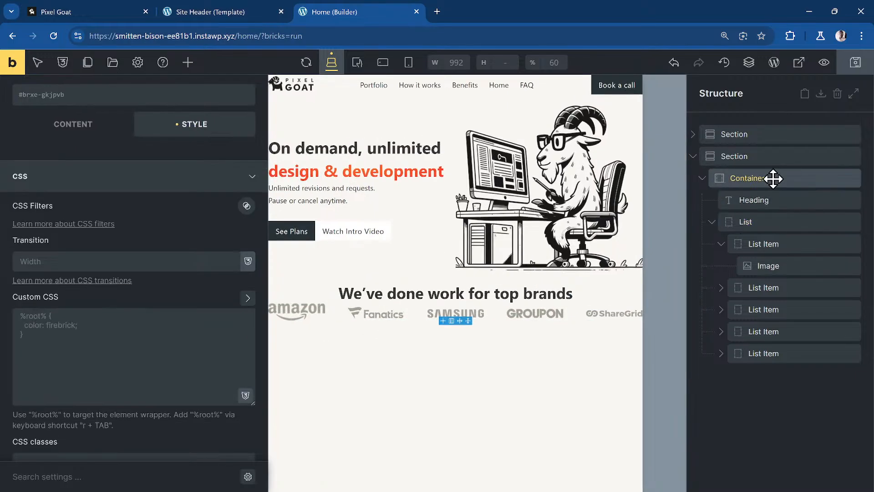
scroll(105, 200, up, 5)
click(101, 161)
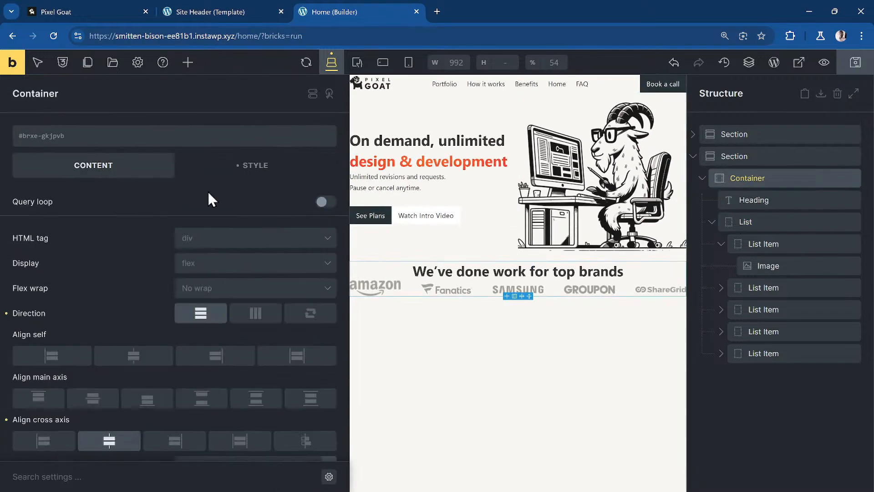
scroll(130, 380, down, 3)
scroll(130, 378, up, 1)
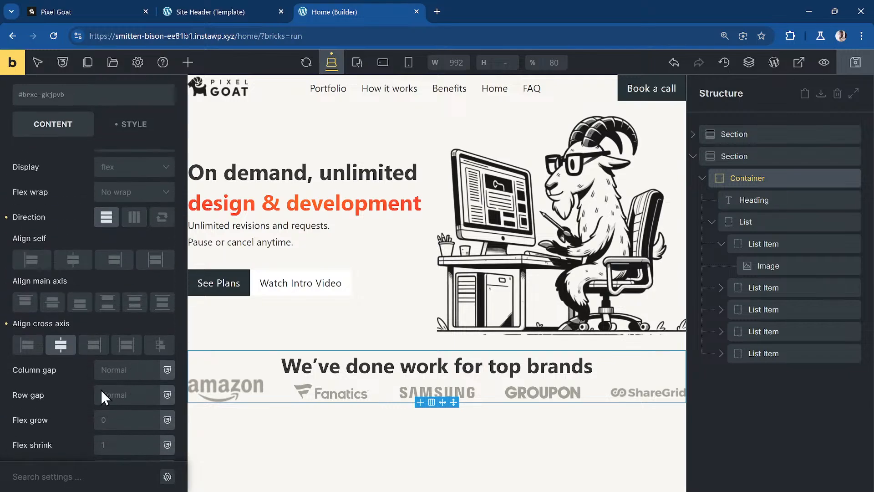
click(104, 395)
text(var()
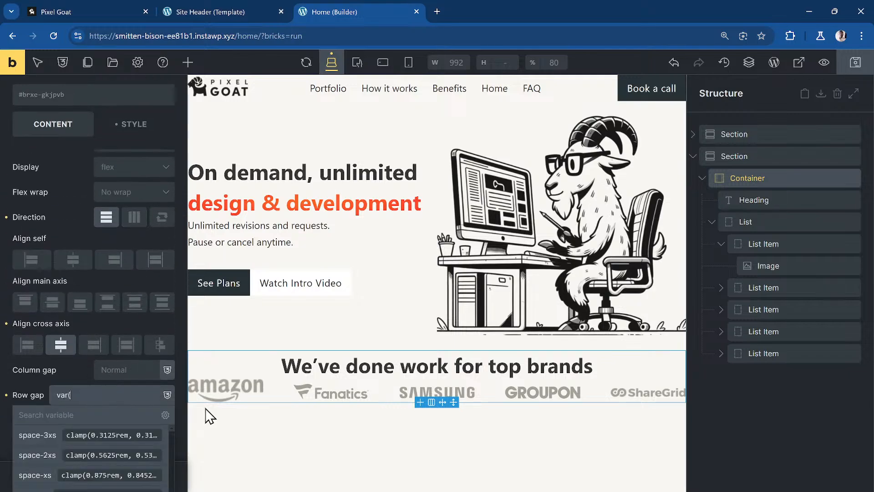
text(--dd-)
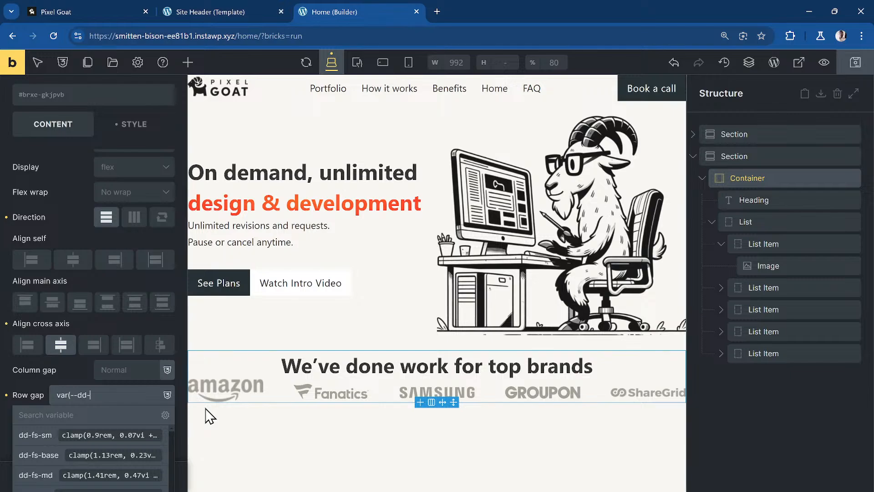
text(grid)
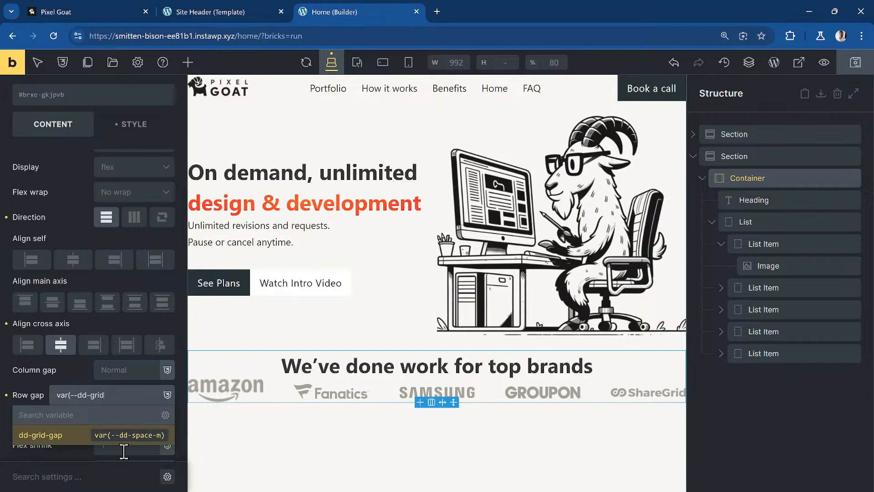
key(Return)
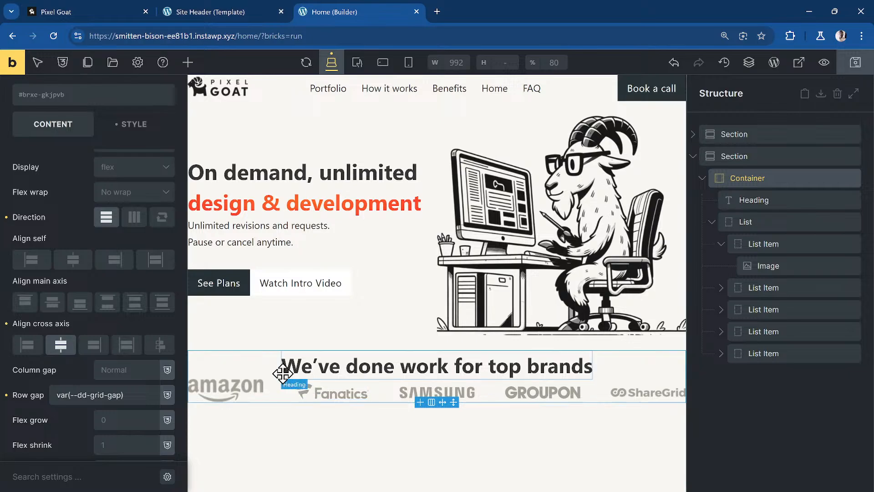
Set the font size of the "We've done work for top brands" heading to var(--dd-fs-md)
click(505, 365)
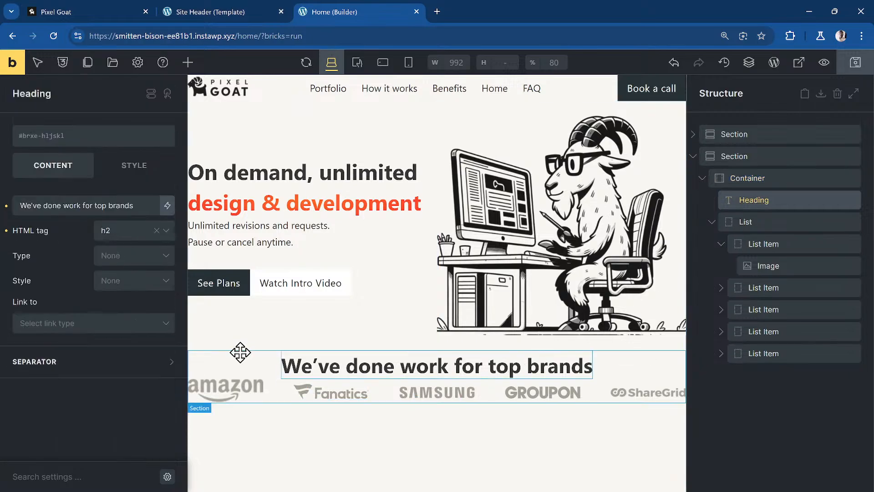
click(134, 168)
scroll(117, 169, down, 5)
scroll(107, 199, up, 5)
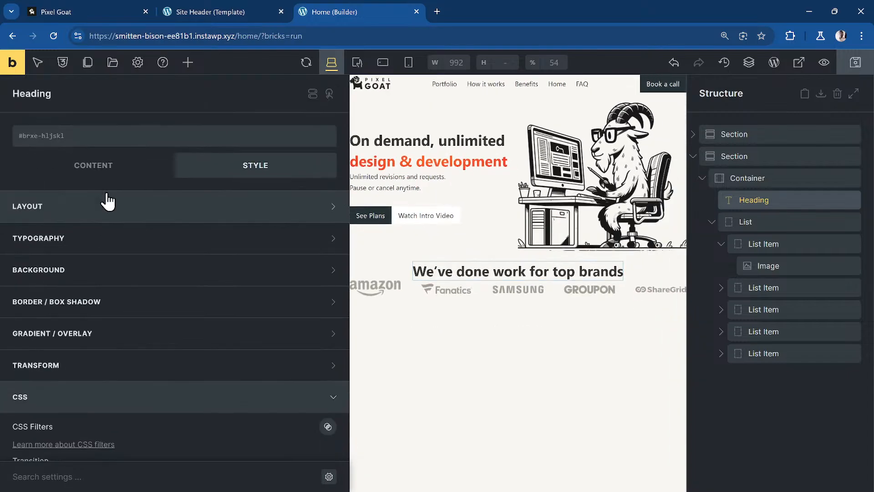
click(104, 238)
right_click(125, 290)
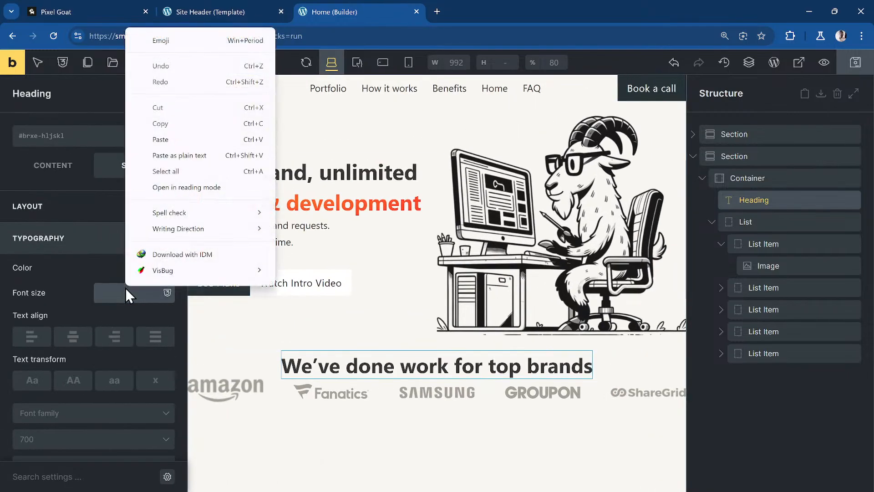
click(125, 294)
text(var(--d)
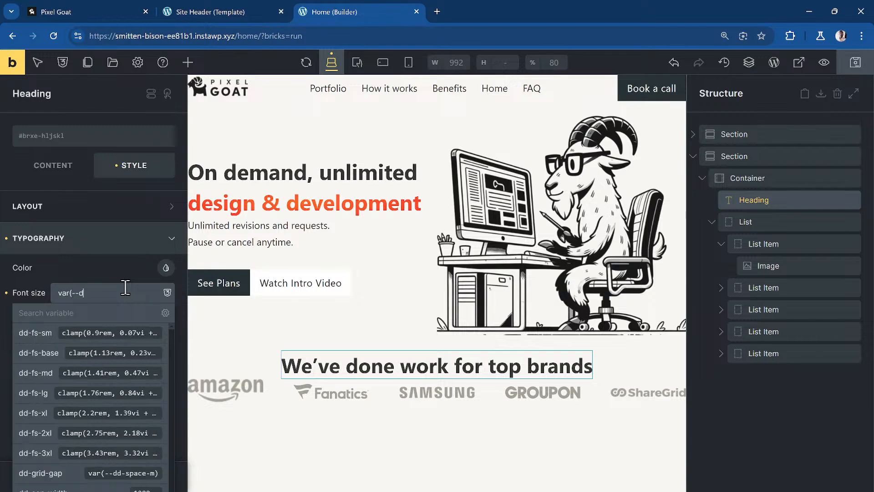
text(d-fs-b)
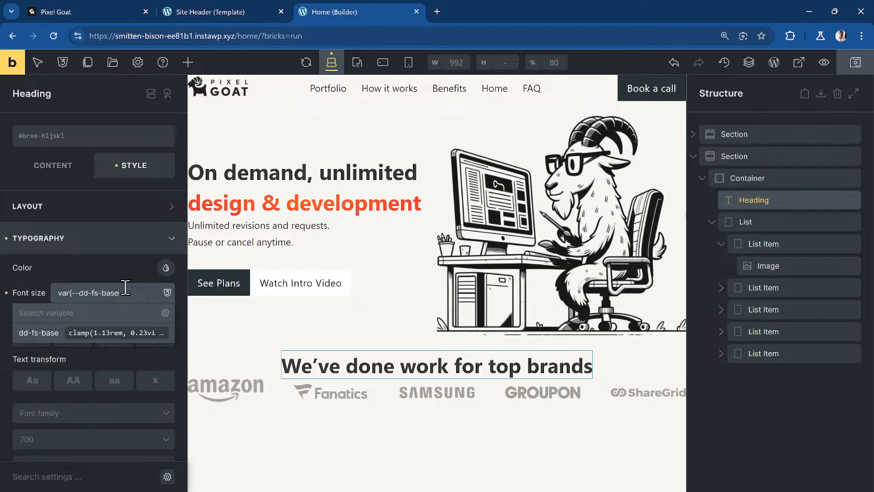
key(BackSpace)
text(md))
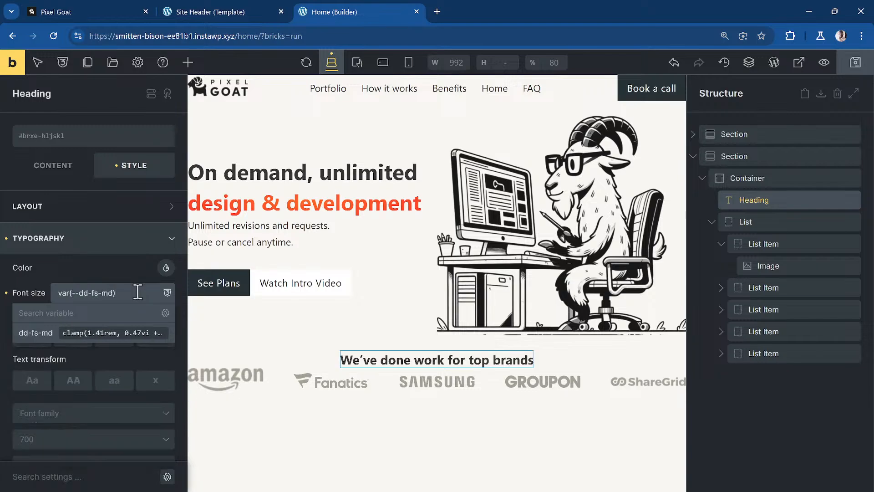
Reload the Home builder, then switch to the Pixel Goat reference site and examine the layout of the section below the brand logos
click(63, 40)
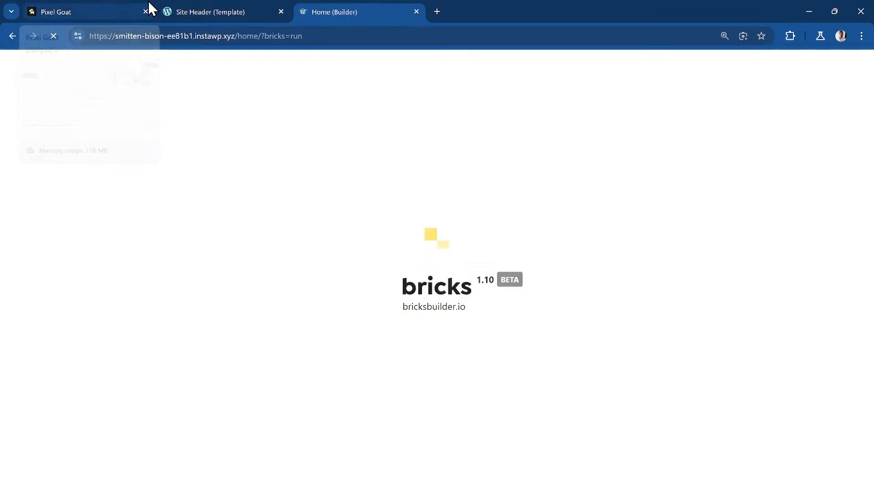
click(197, 10)
click(88, 2)
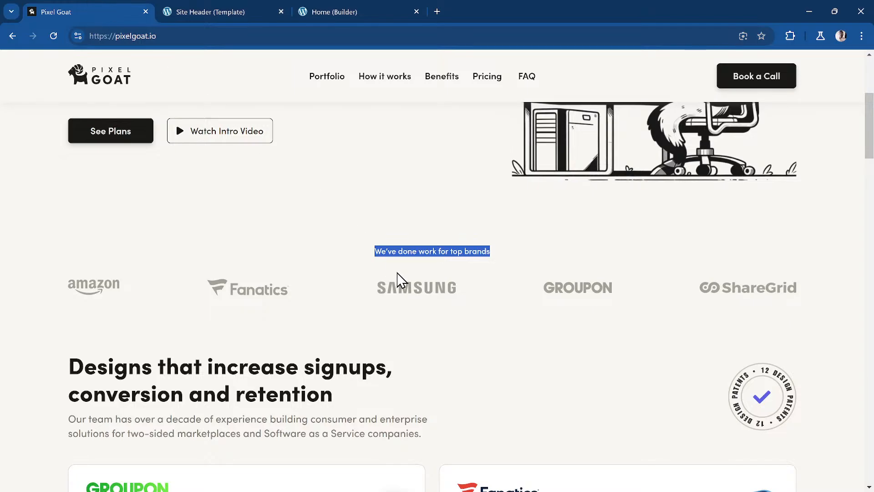
scroll(399, 279, down, 1)
scroll(293, 273, down, 4)
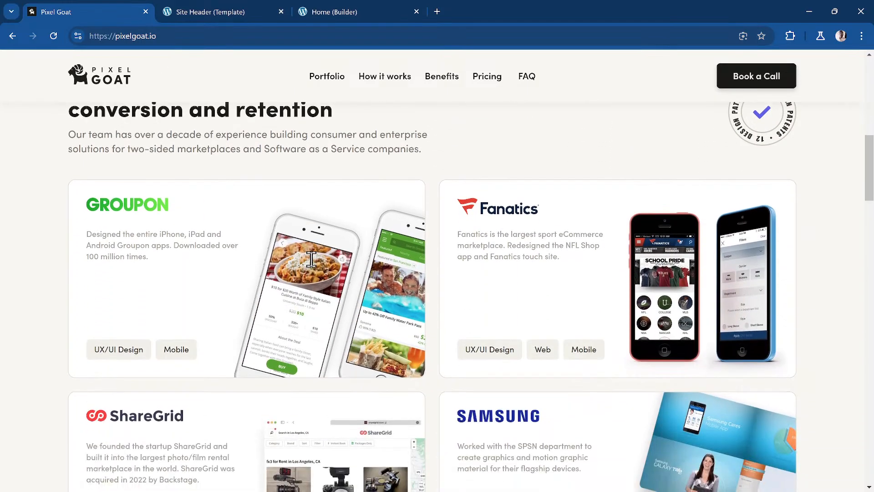
scroll(255, 191, up, 1)
scroll(411, 330, down, 4)
scroll(410, 331, up, 4)
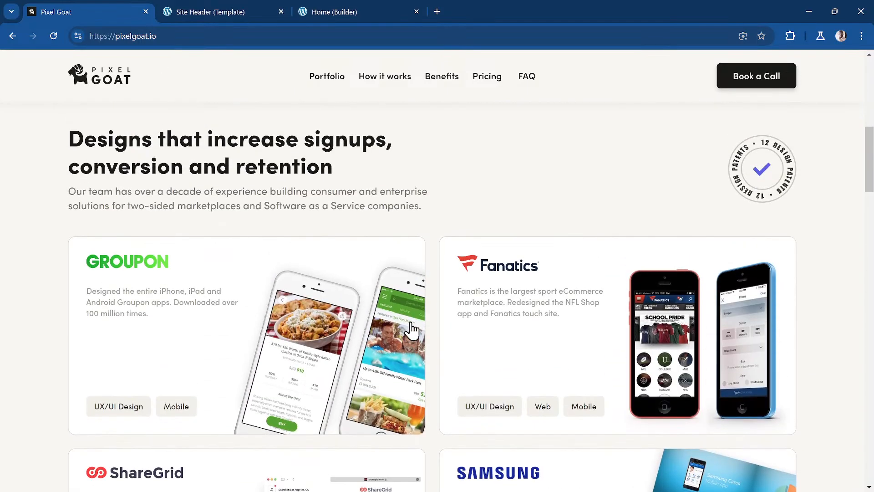
Back in the Home builder, add a new Section below the top brands section
click(349, 11)
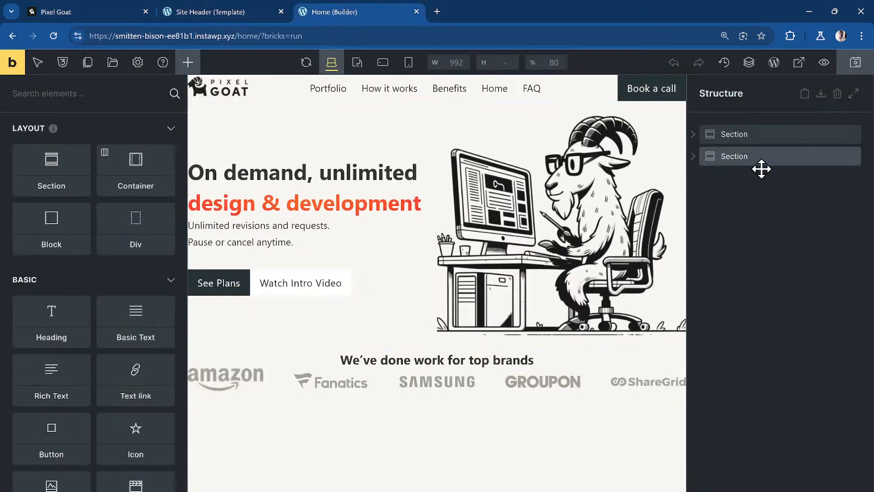
click(48, 170)
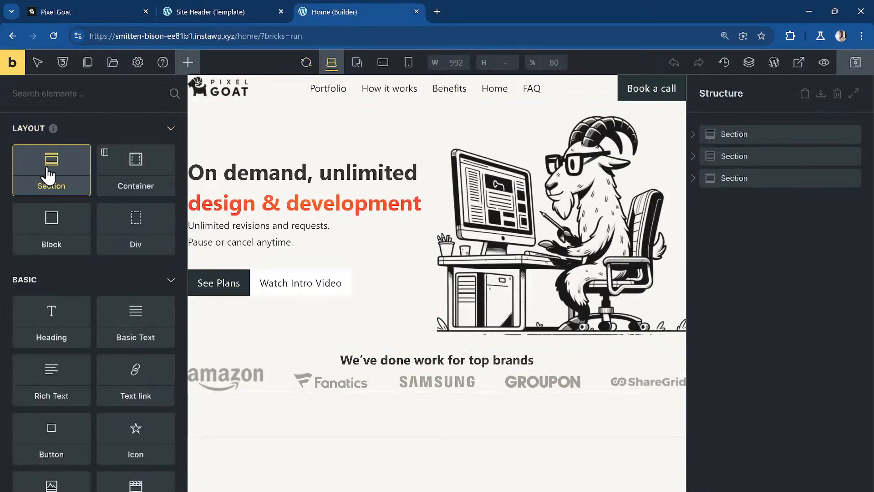
Check the Pixel Goat reference site, then duplicate the Container inside the new third Section of the Home builder
click(70, 10)
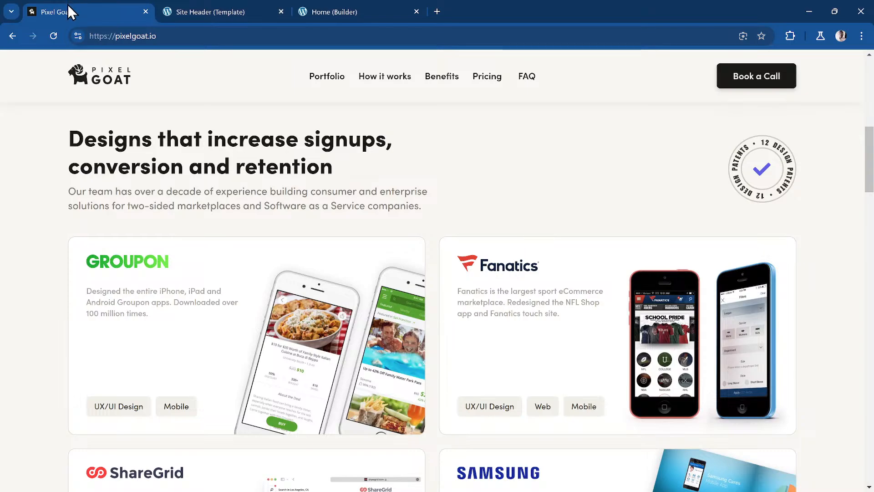
click(348, 10)
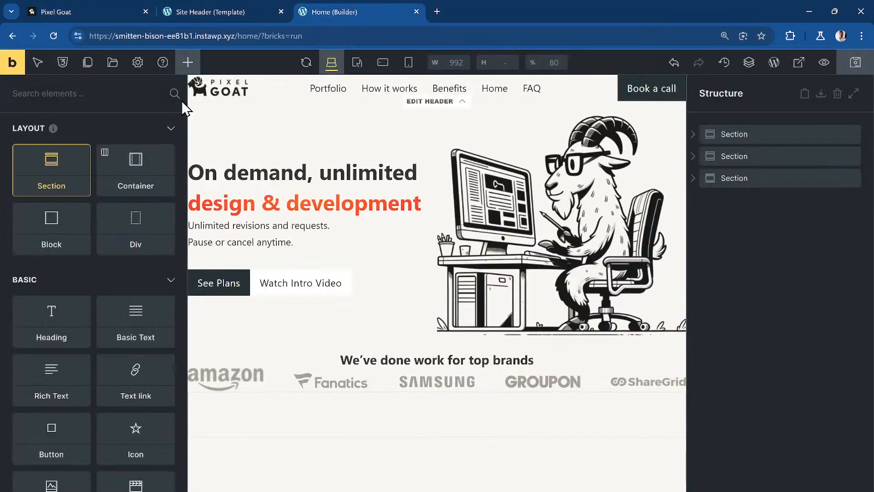
drag(132, 181, 697, 189)
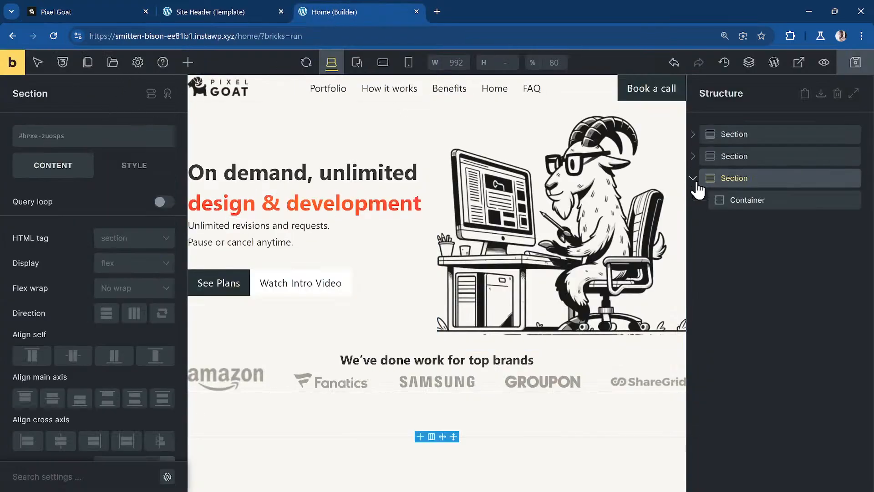
click(766, 204)
key(ctrl+d)
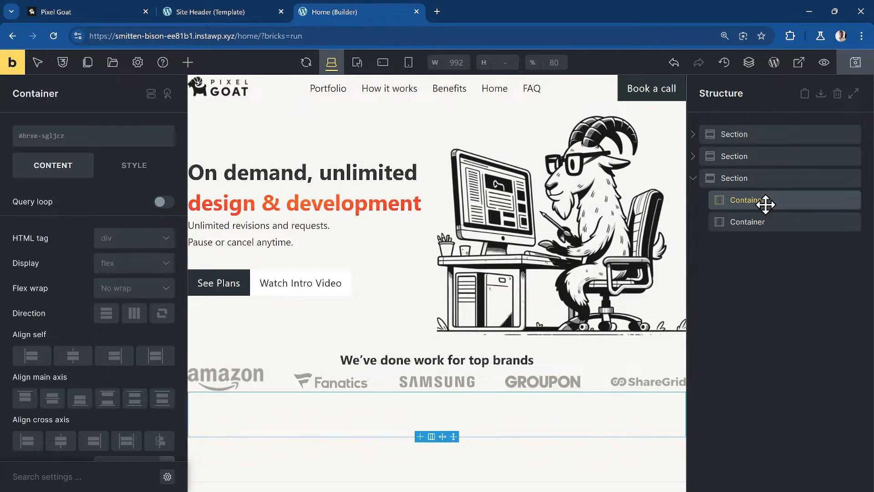
On the Pixel Goat reference site, copy the heading text "Designs that increase signups, conversion and retention"
click(45, 8)
scroll(361, 283, down, 5)
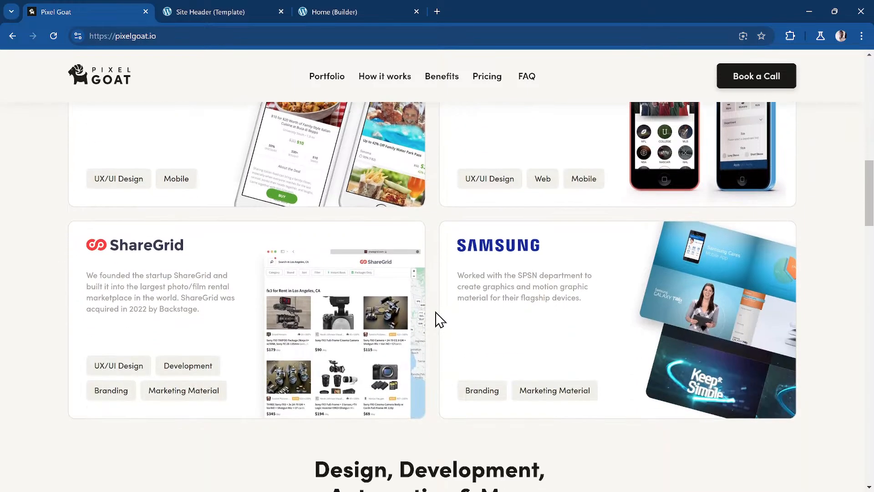
scroll(439, 318, up, 6)
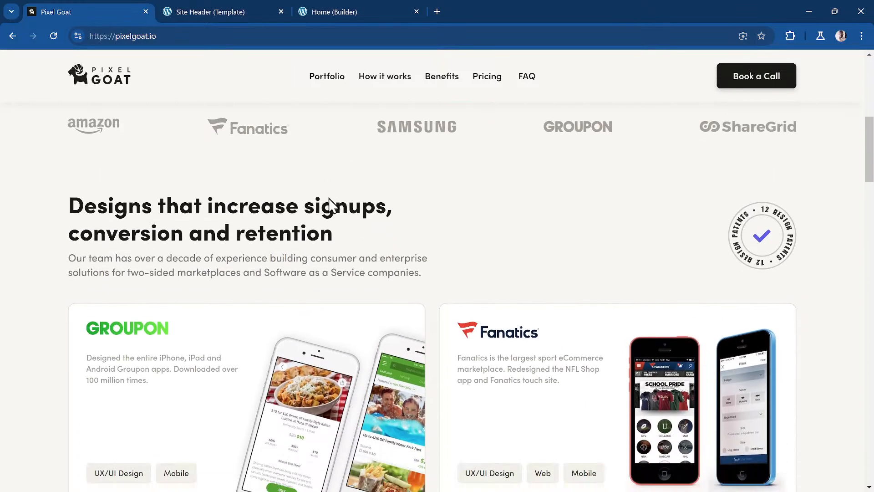
scroll(333, 207, up, 1)
click(272, 279)
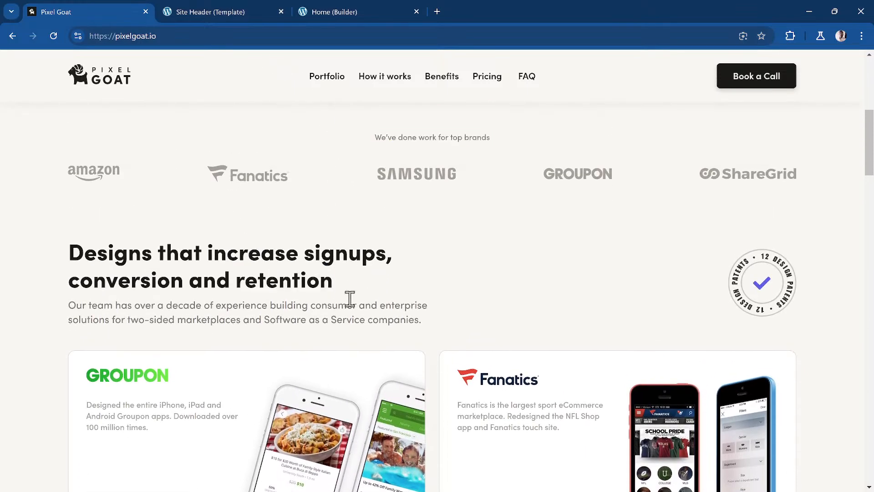
drag(351, 304, 124, 231)
drag(380, 286, 64, 259)
key(ctrl+c)
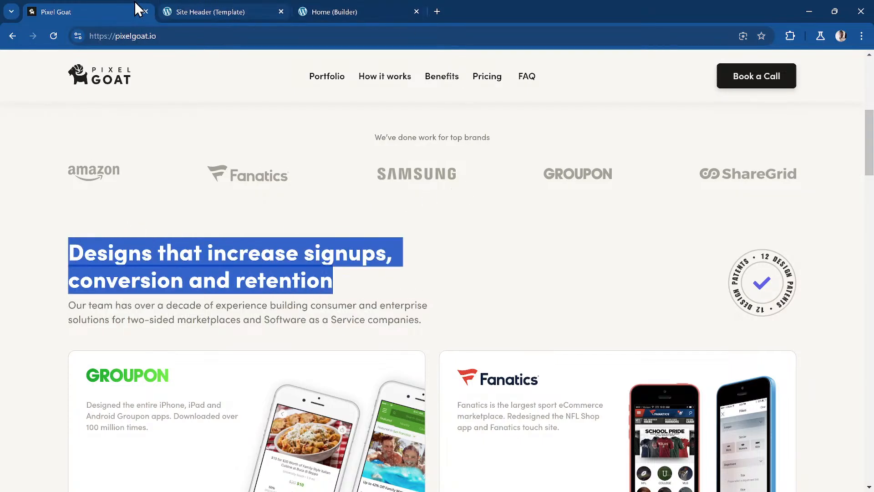
Back in the Home builder, add a Heading element to the first Container of the third Section
click(201, 11)
click(395, 10)
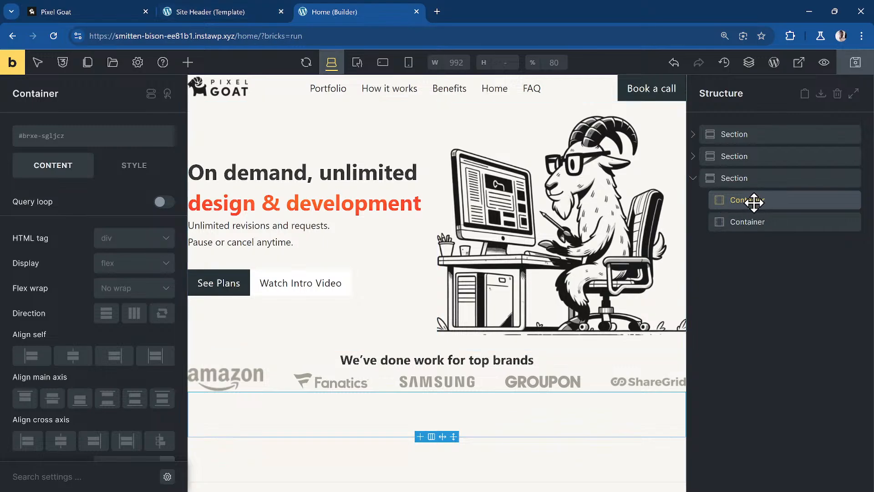
click(188, 63)
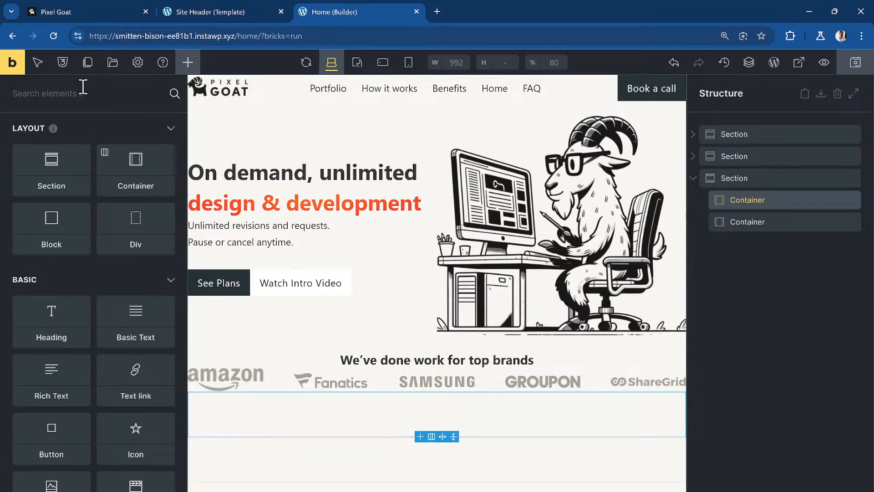
click(52, 319)
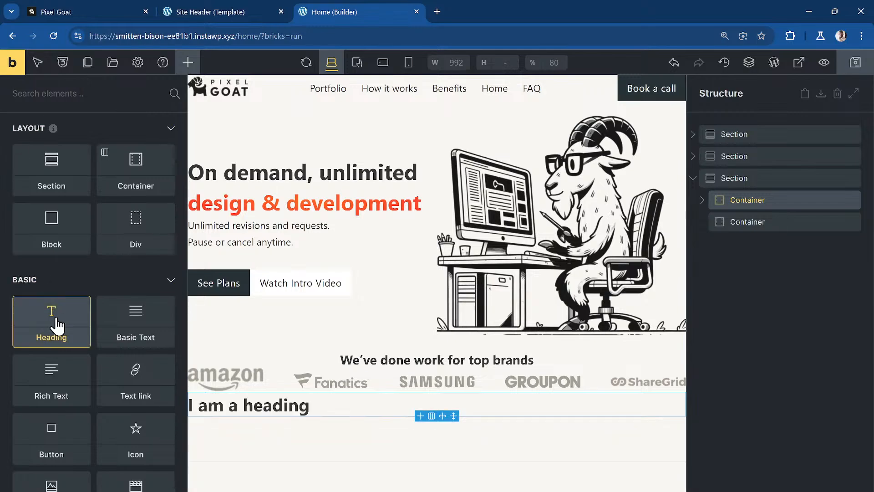
Find the Basic Text element and add it below the heading in the same Container
click(88, 96)
text(vasx)
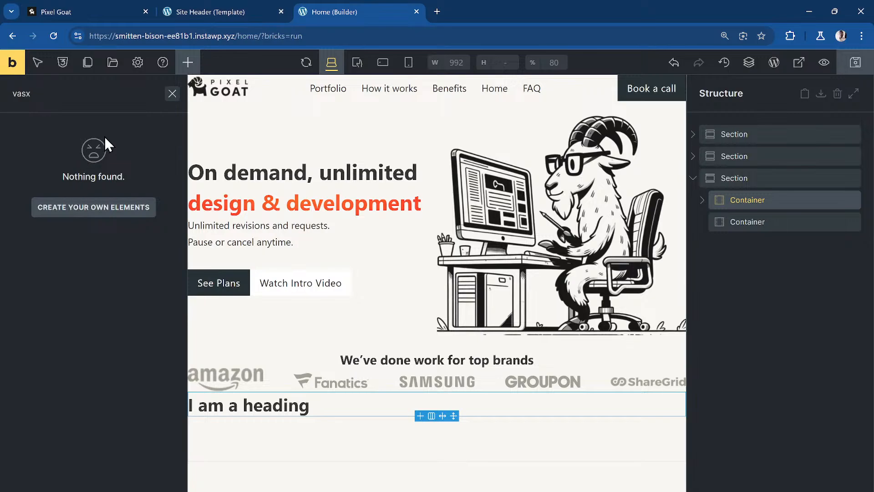
key(BackSpace)
key(BackSpace)
key(BackSpace)
key(BackSpace)
text(bs)
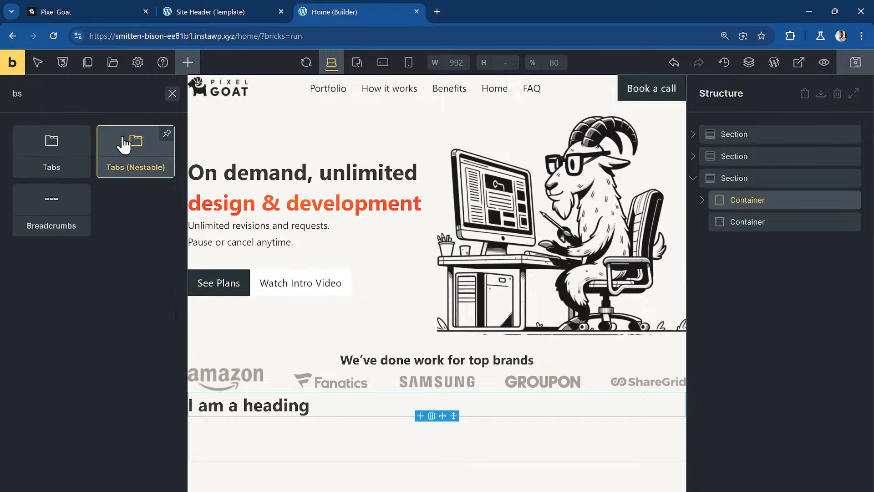
key(BackSpace)
key(BackSpace)
text(bas)
click(64, 160)
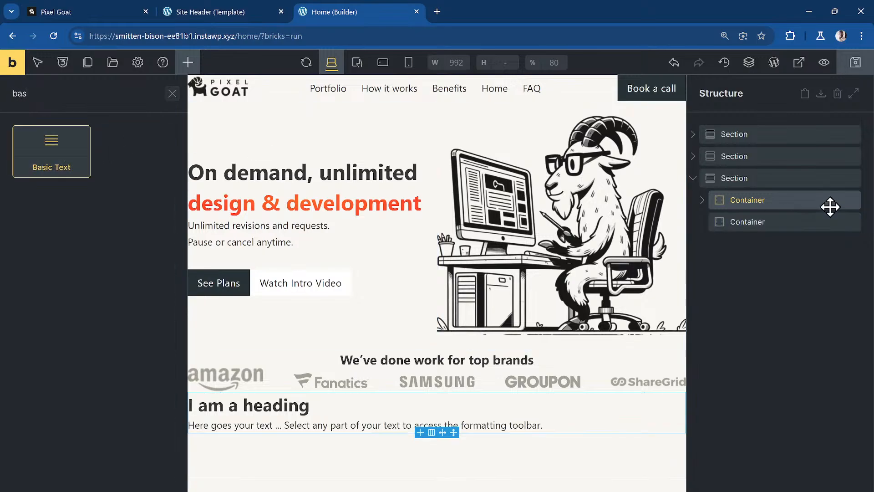
Replace the new Heading's text with the copied "Designs that increase signups, conversion and retention"
click(701, 201)
click(766, 223)
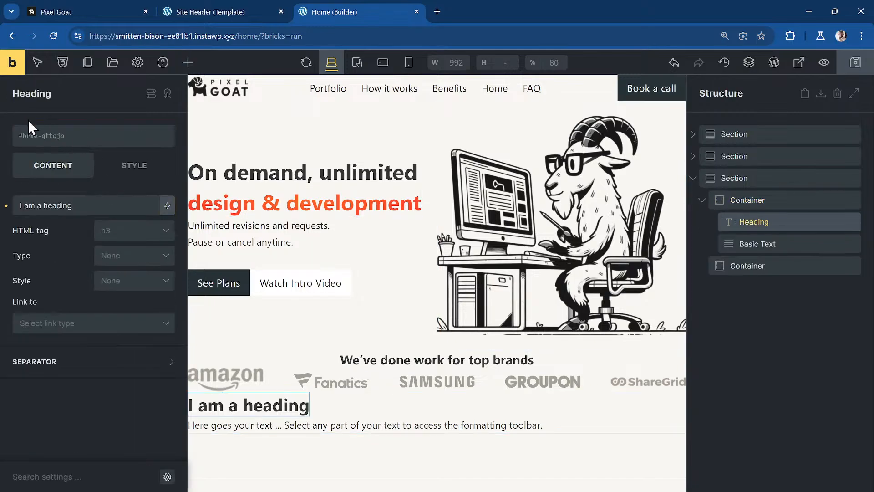
click(69, 144)
key(Escape)
triple_click(83, 201)
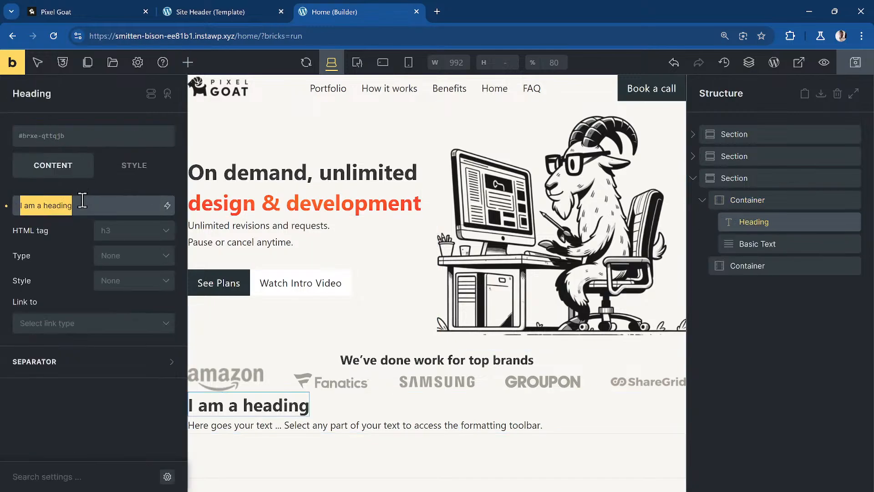
key(ctrl+v)
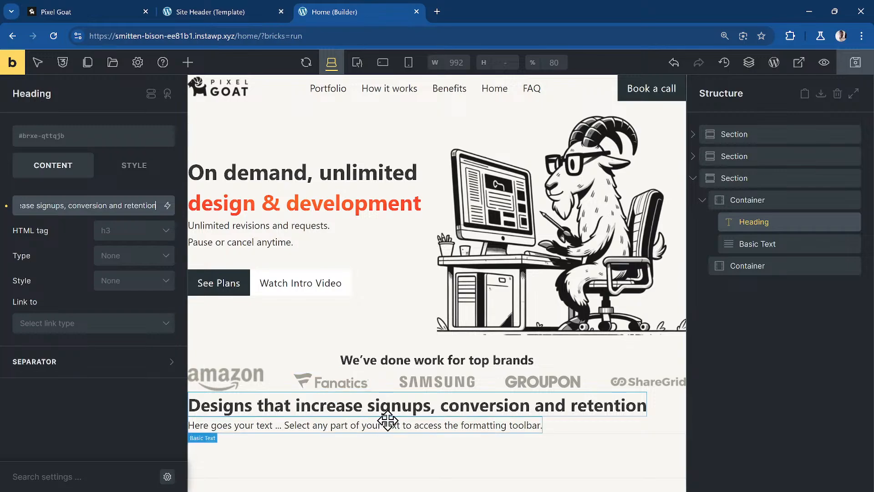
Examine the Section element's padding settings in the Main theme style of the Home builder
click(199, 6)
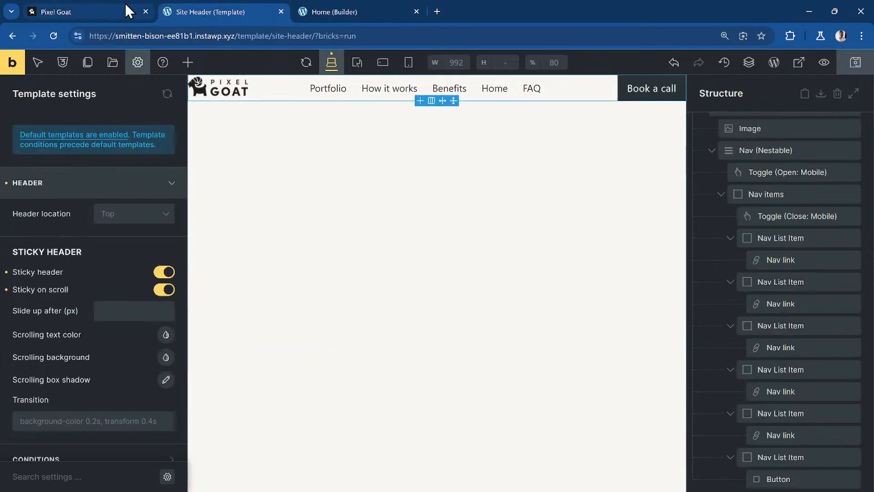
click(363, 3)
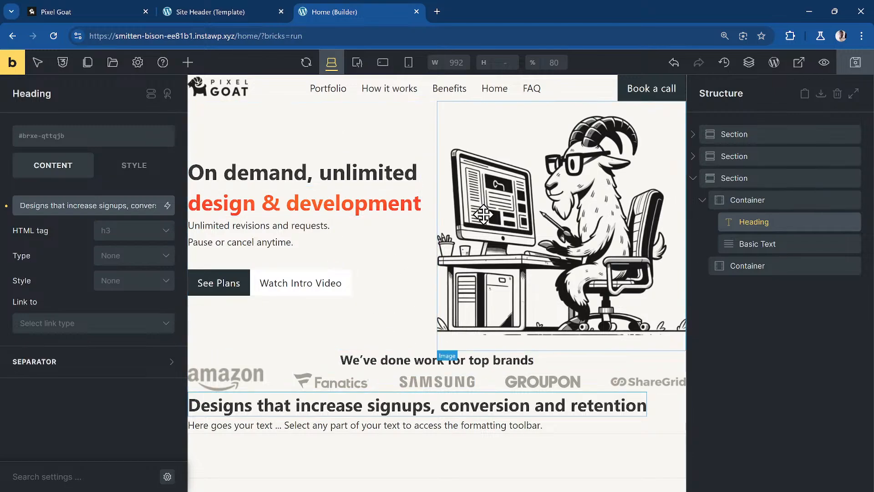
click(139, 64)
click(85, 130)
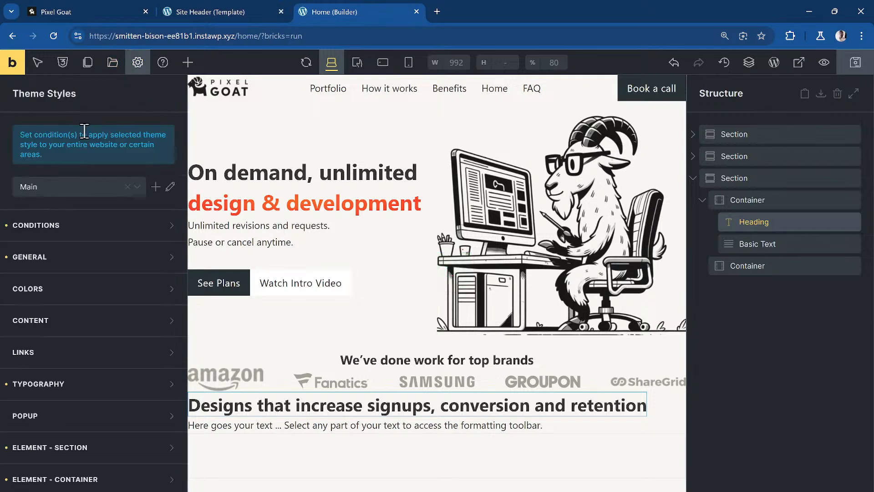
scroll(107, 255, down, 3)
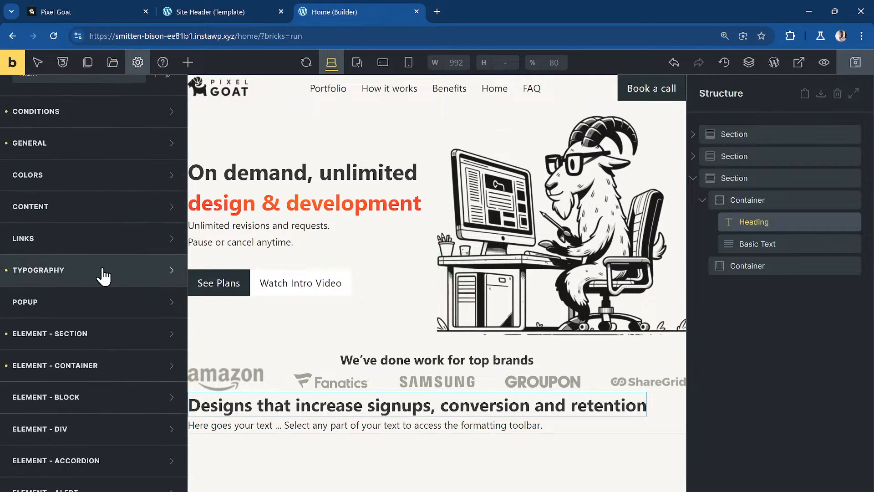
scroll(113, 327, up, 1)
click(112, 328)
click(88, 338)
click(107, 403)
scroll(111, 364, down, 10)
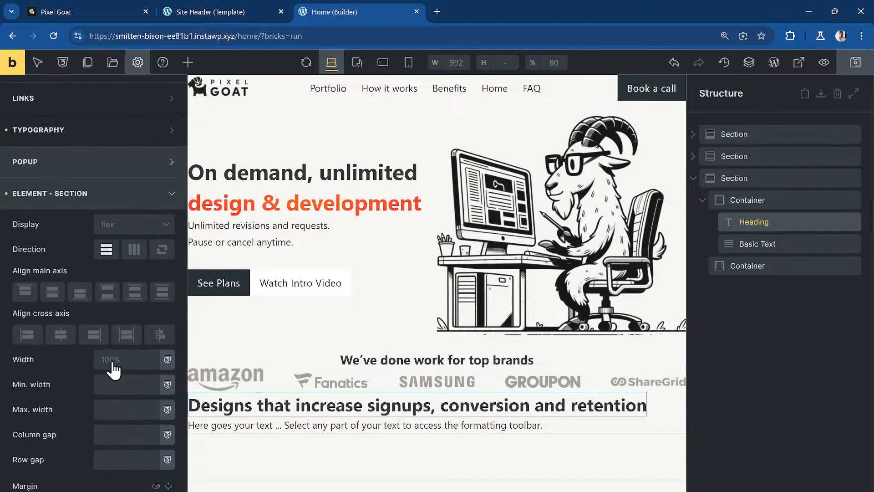
scroll(113, 360, down, 1)
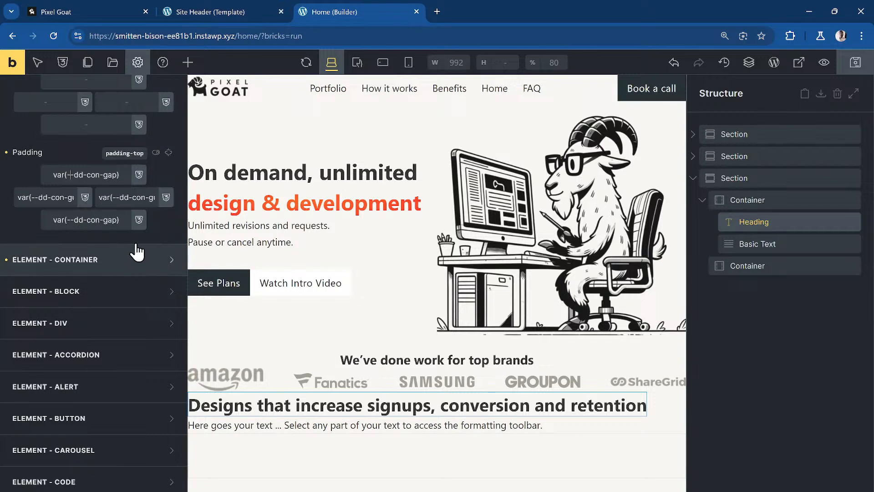
Set the global variable dd-con-gap to var(--dd-space-3xl) and save the variables
click(63, 63)
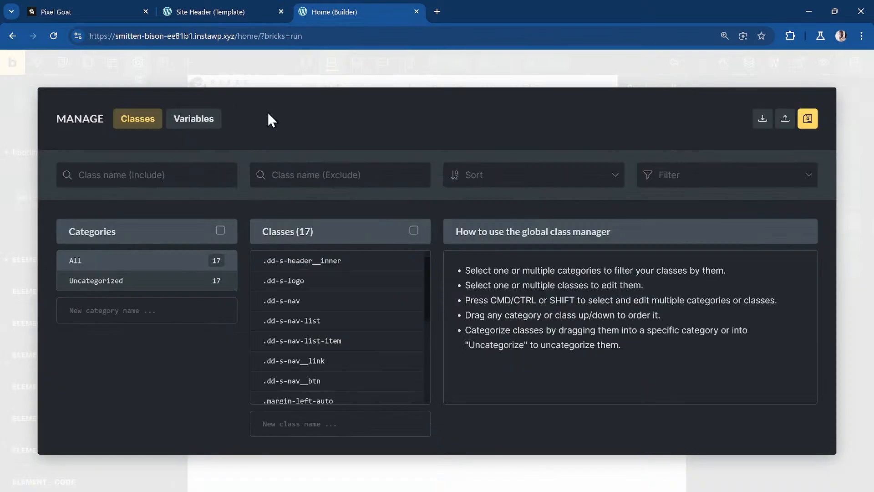
click(191, 123)
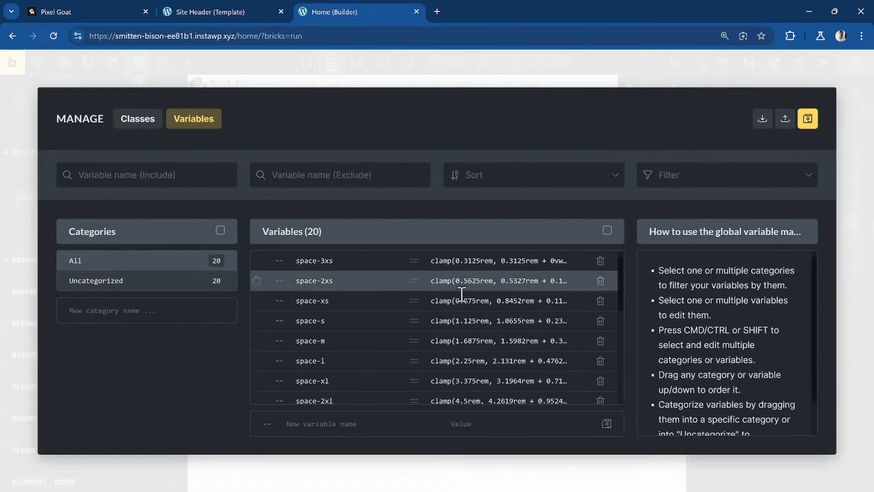
scroll(426, 341, down, 5)
scroll(425, 341, up, 1)
scroll(418, 344, down, 1)
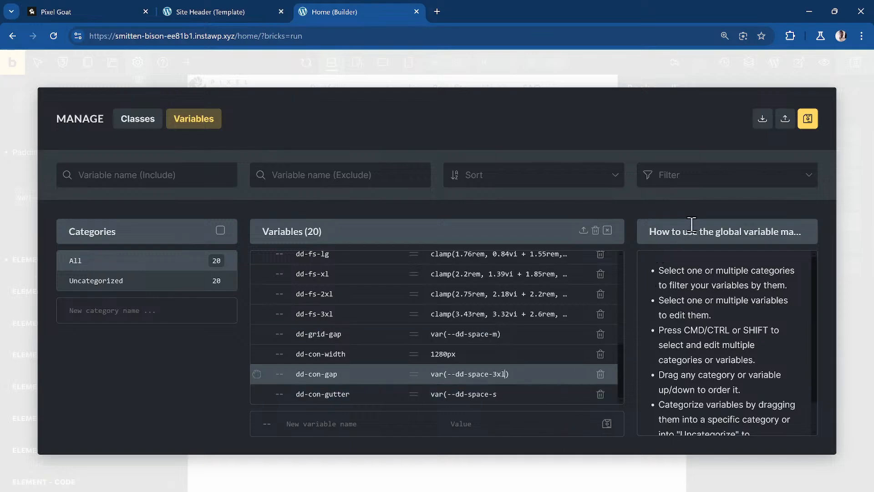
click(809, 124)
Glance at the Pixel Goat reference site, then close the variable manager and check the section spacing in the Home builder
click(204, 9)
click(87, 5)
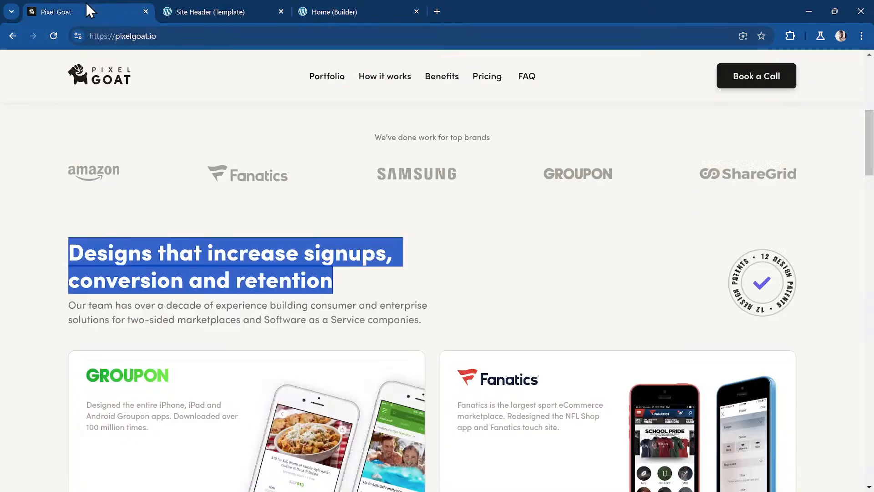
click(166, 8)
click(353, 9)
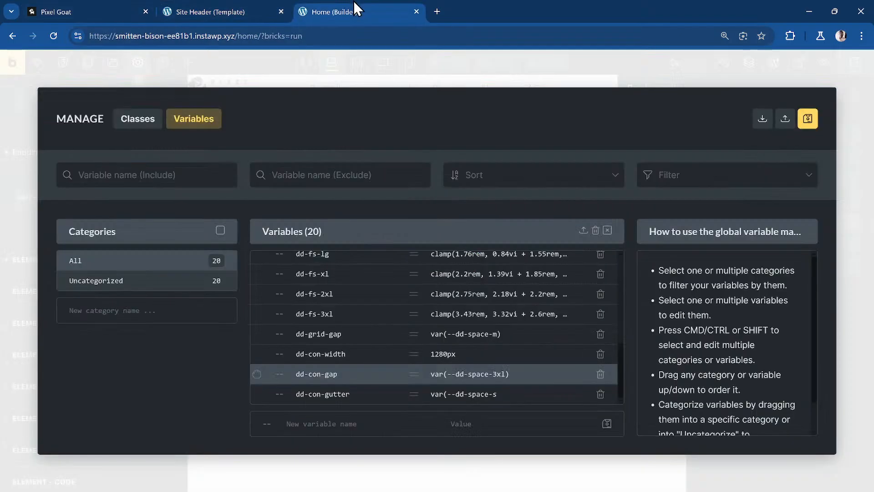
key(Escape)
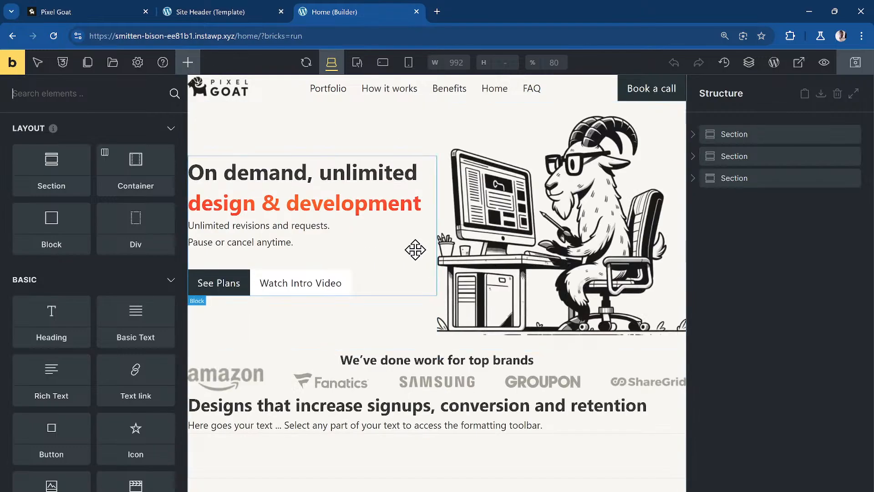
click(217, 10)
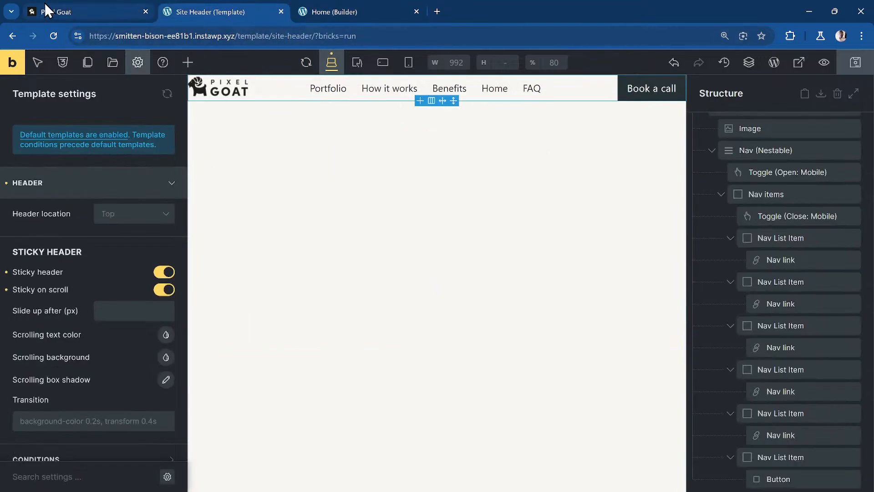
click(316, 10)
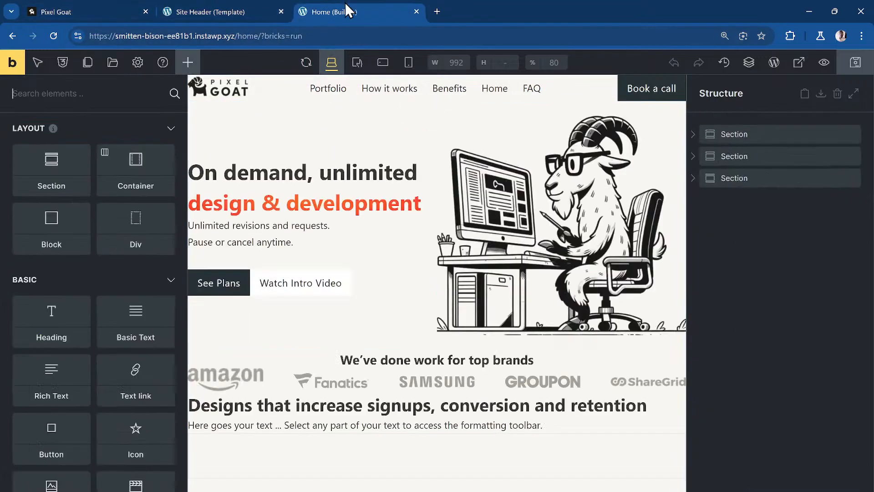
Correct the global variable dd-con-gutter to var(--dd-space-s) and save the variables
click(66, 68)
scroll(335, 344, down, 3)
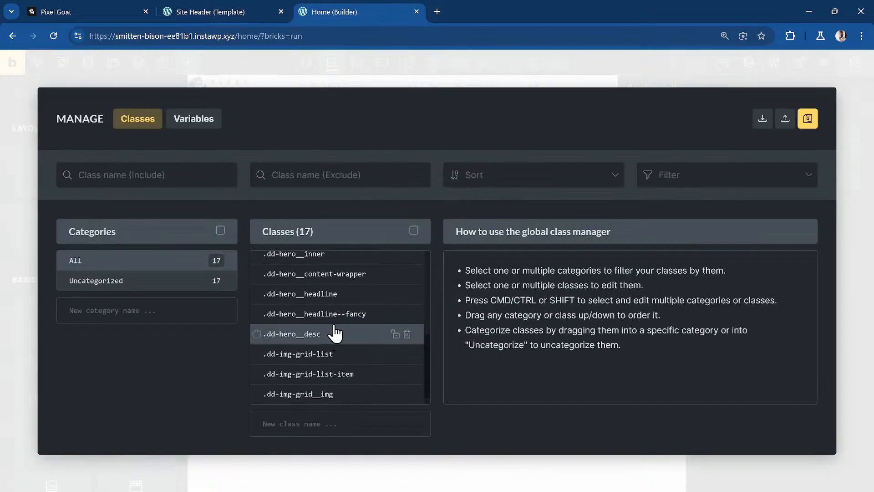
click(193, 119)
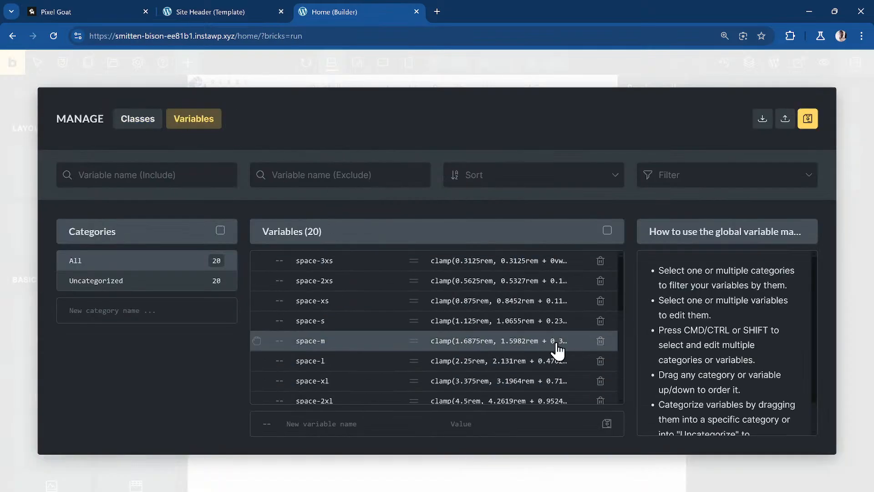
scroll(398, 314, down, 5)
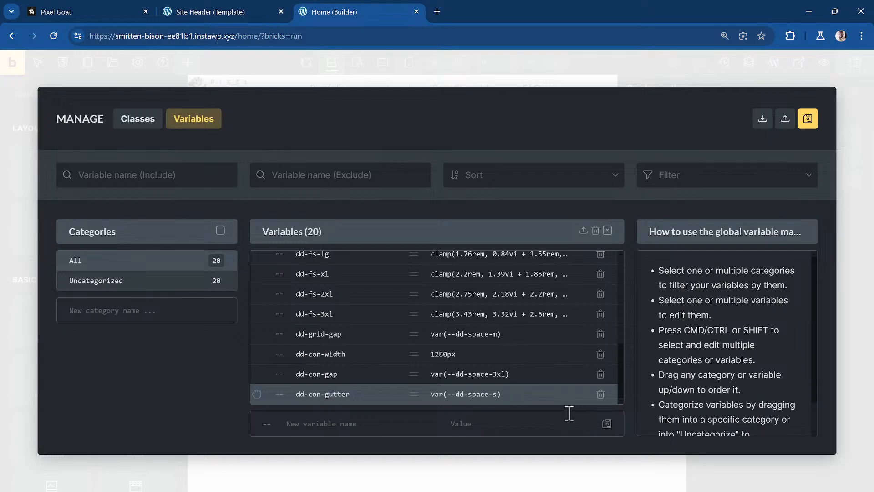
click(806, 127)
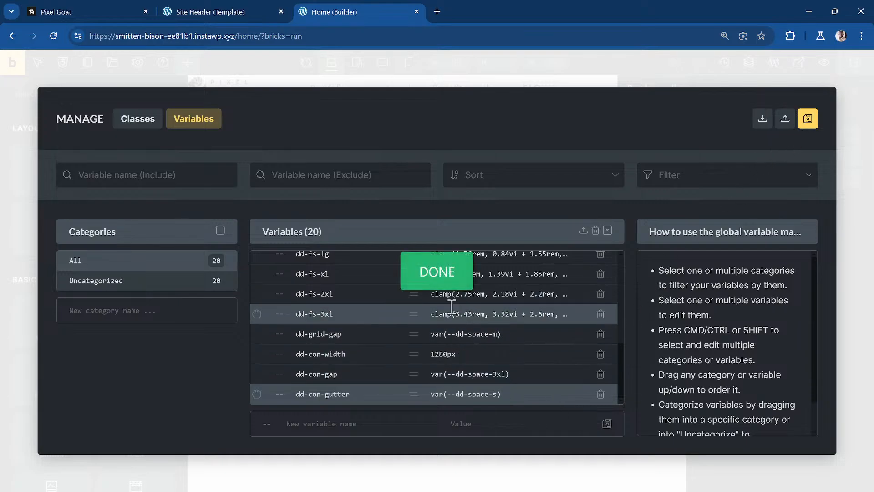
Reload the Home builder, save the page and check the section spacing in its front-end preview
click(244, 2)
click(369, 6)
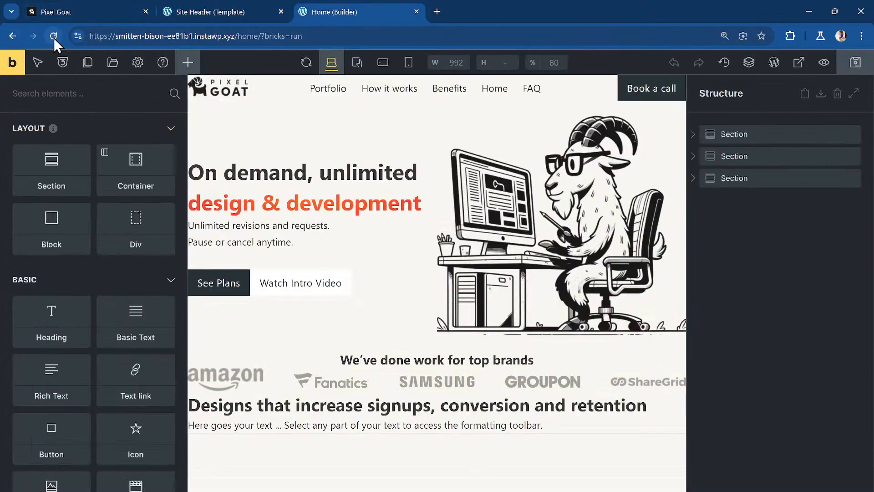
click(54, 35)
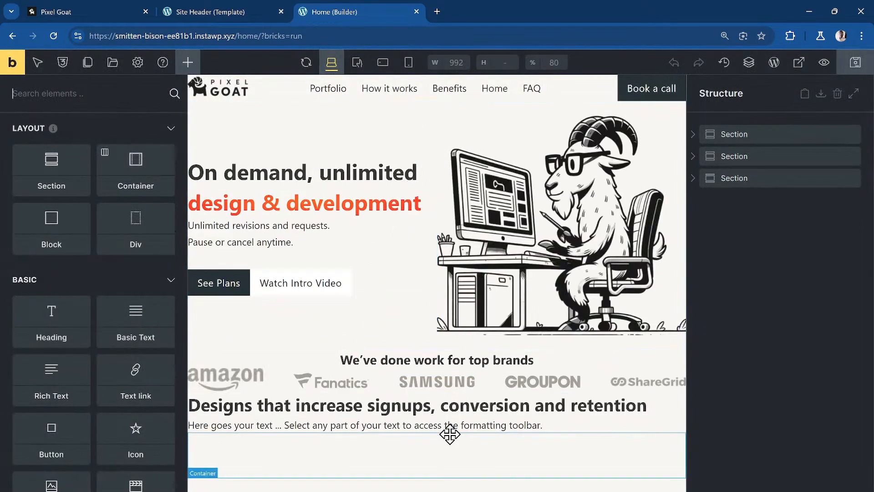
key(ctrl+s)
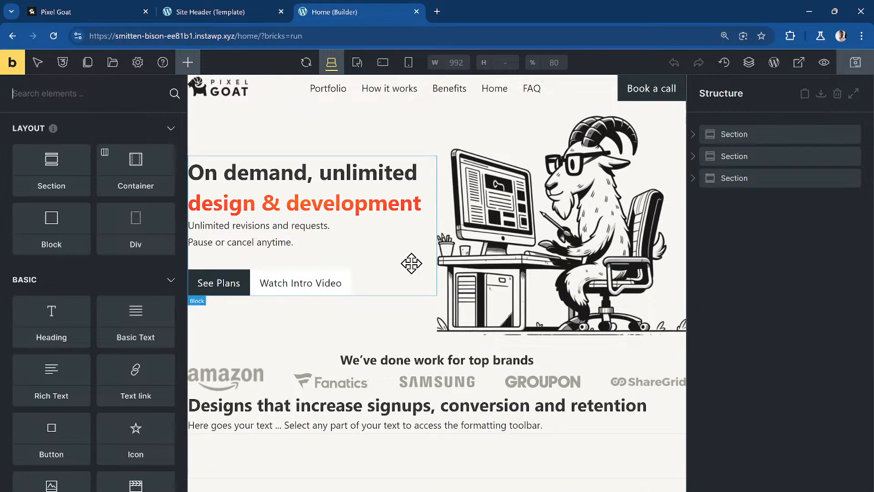
click(13, 62)
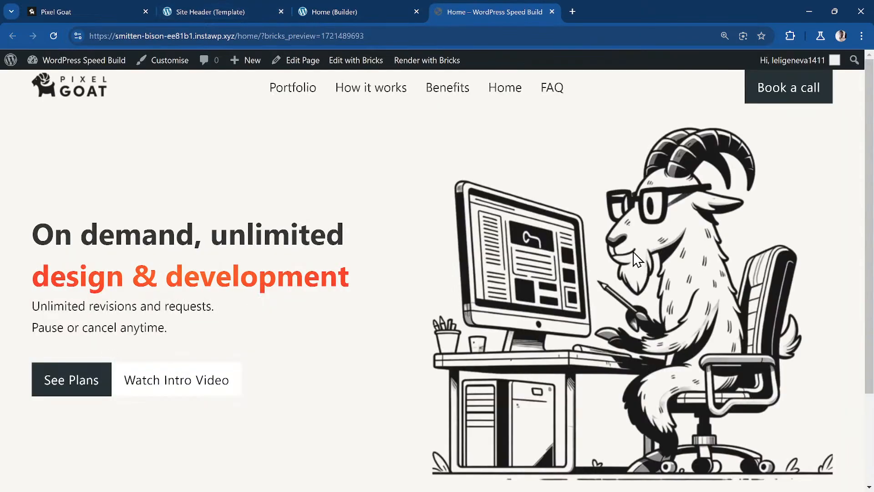
scroll(449, 370, down, 3)
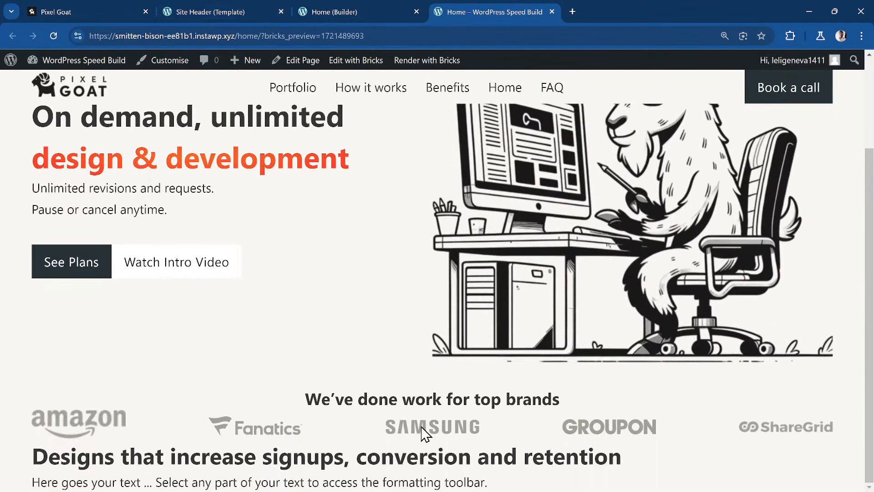
Inspect the top brands section in the browser developer tools and examine its padding variables
right_click(379, 396)
click(480, 388)
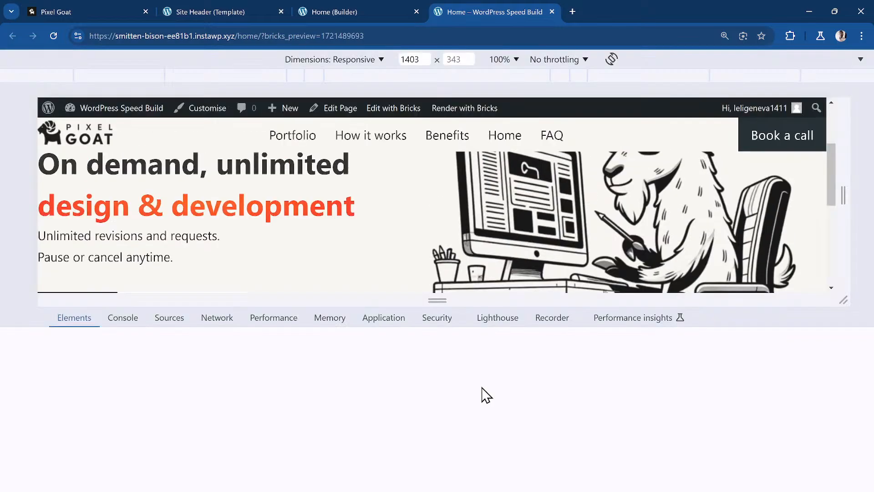
scroll(413, 344, down, 1)
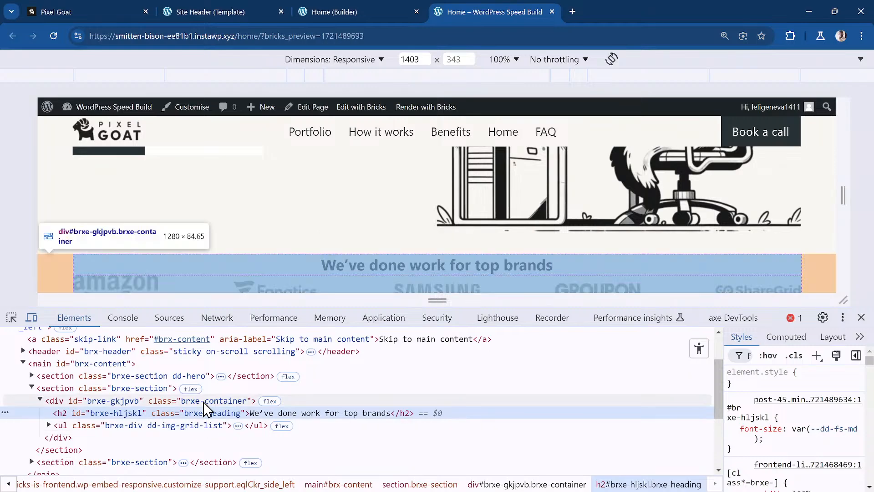
click(204, 401)
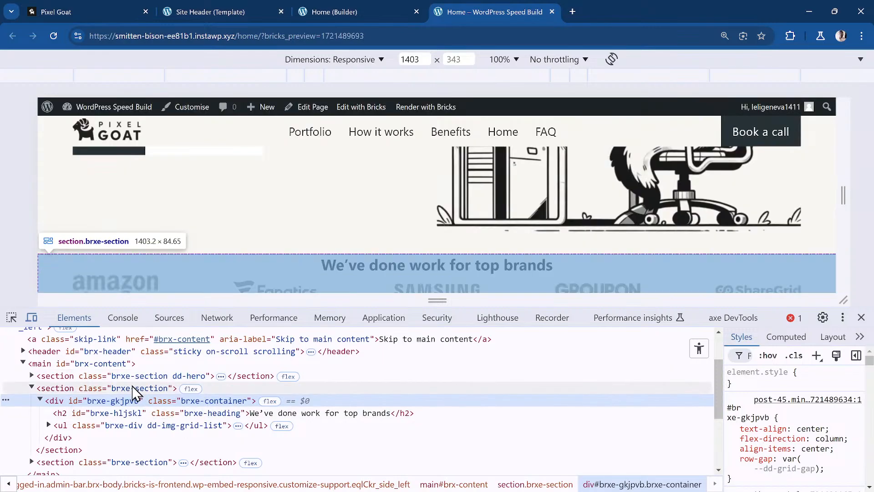
click(129, 388)
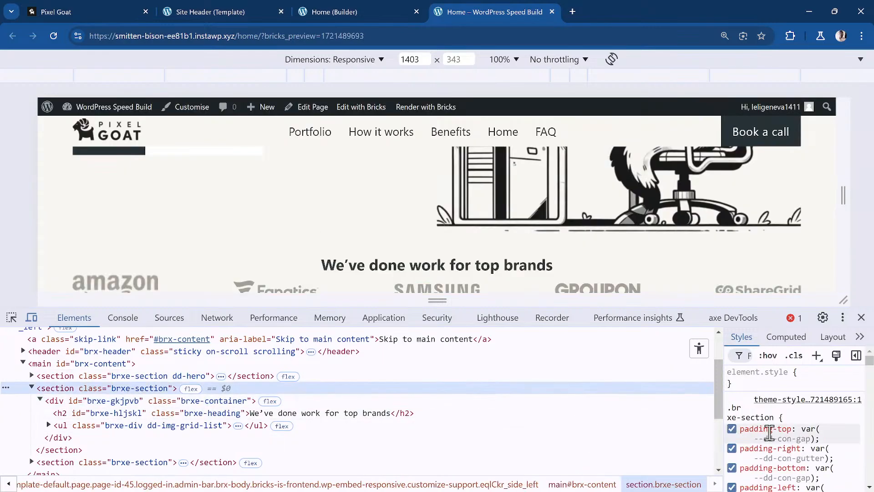
scroll(841, 431, down, 3)
scroll(841, 431, up, 3)
mouse_move(791, 442)
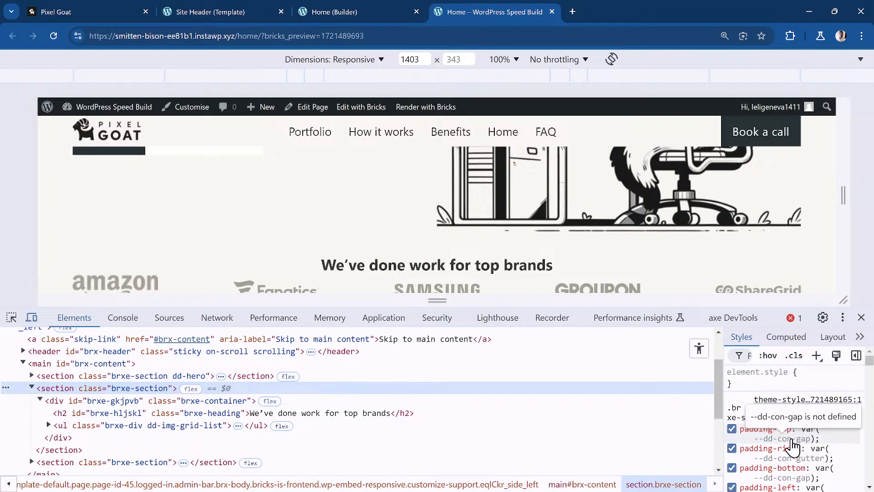
Open the global variables in the Home builder and compare the spacing variable names with the names referenced by the container variables
click(343, 11)
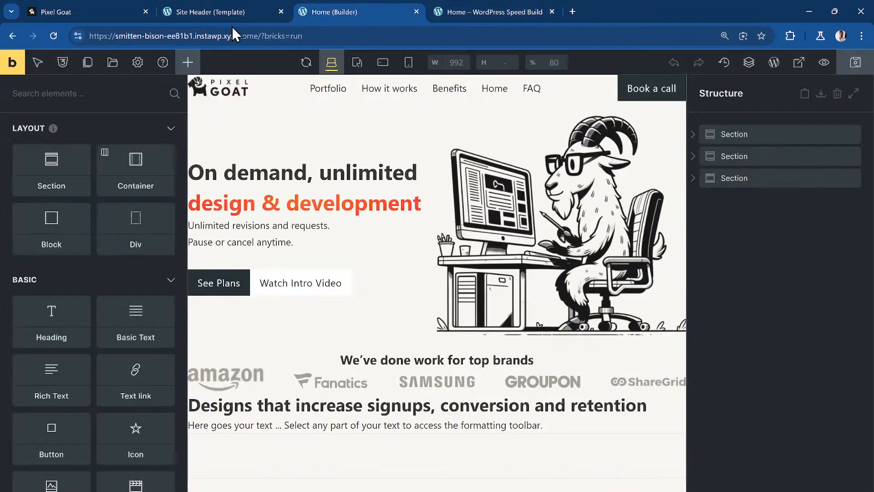
click(185, 16)
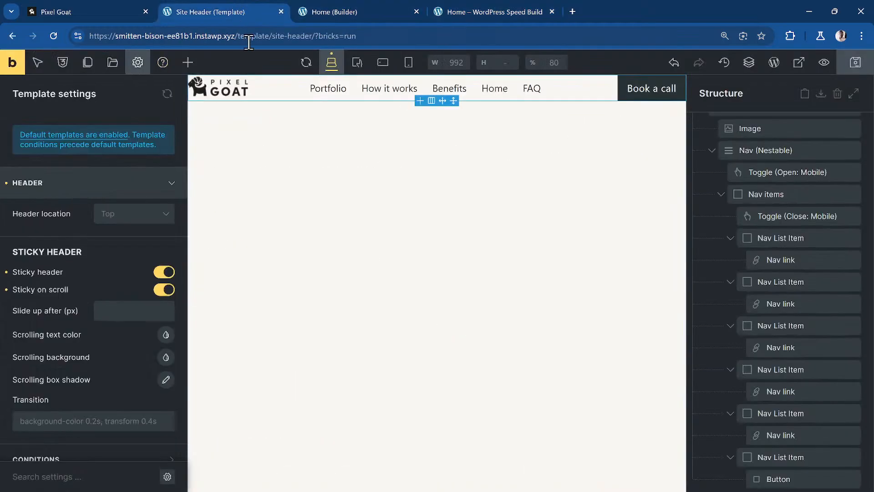
click(391, 12)
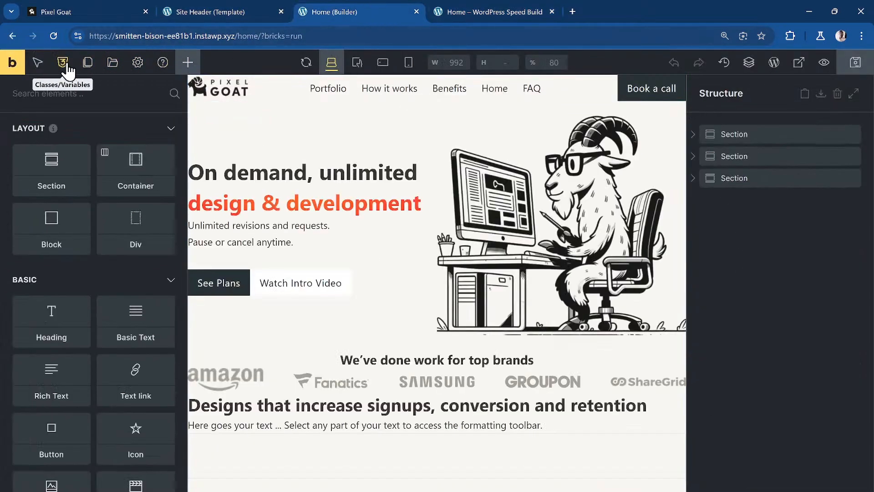
click(65, 65)
click(192, 120)
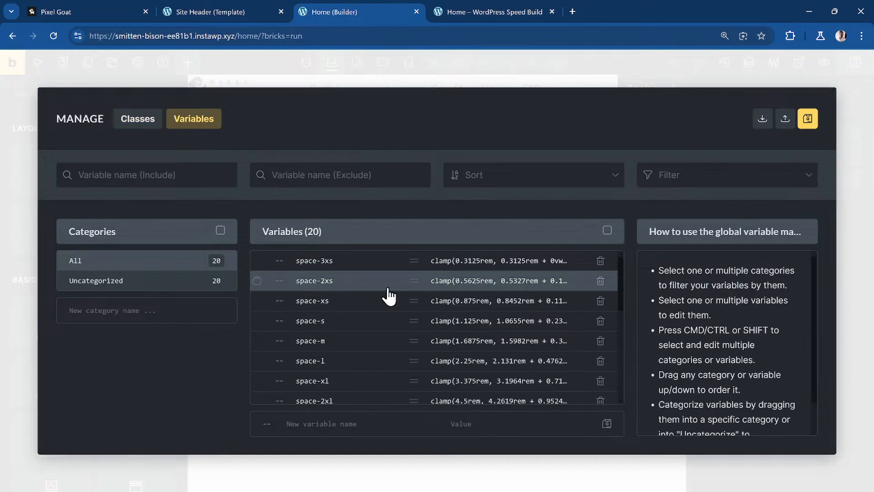
scroll(377, 318, down, 5)
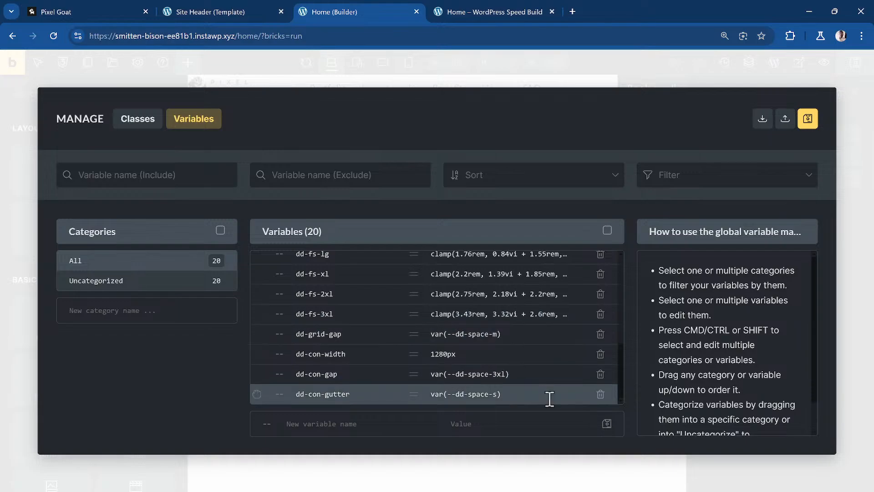
scroll(423, 332, up, 1)
scroll(410, 323, up, 5)
scroll(298, 273, down, 2)
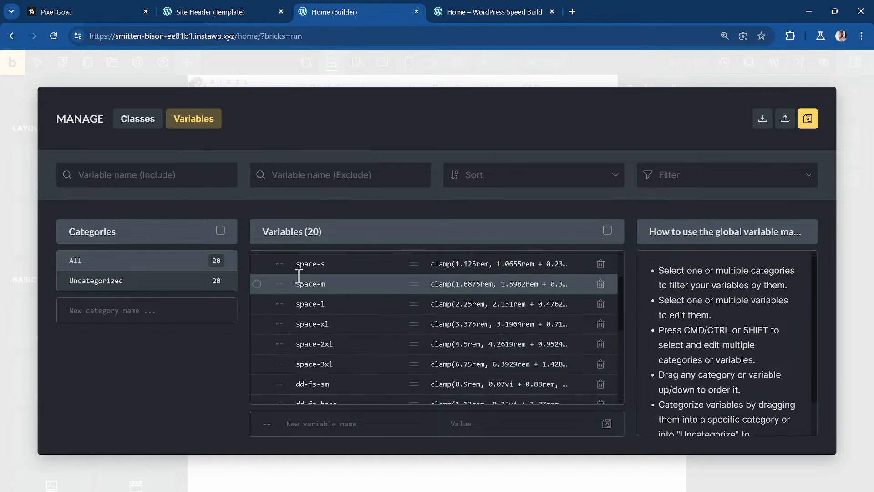
scroll(302, 301, up, 2)
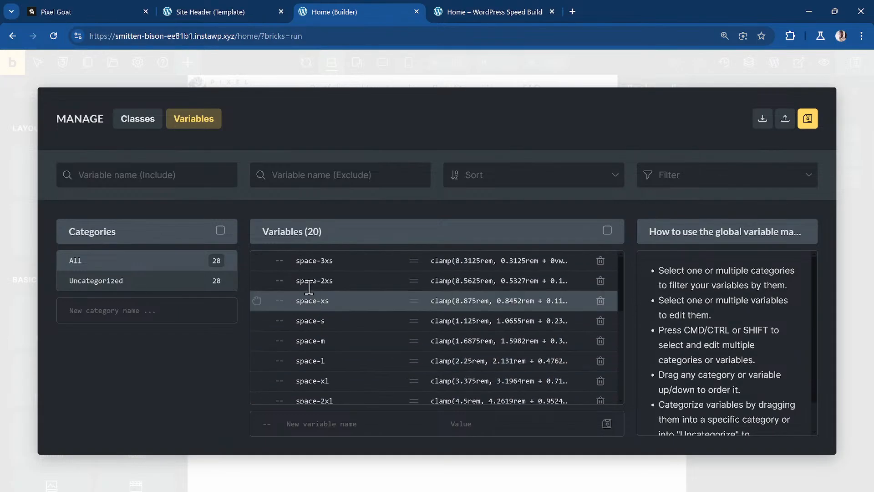
Add the dd- prefix to the global variables space-3xs, space-2xs and space-xs
click(300, 263)
click(300, 264)
text(dd-)
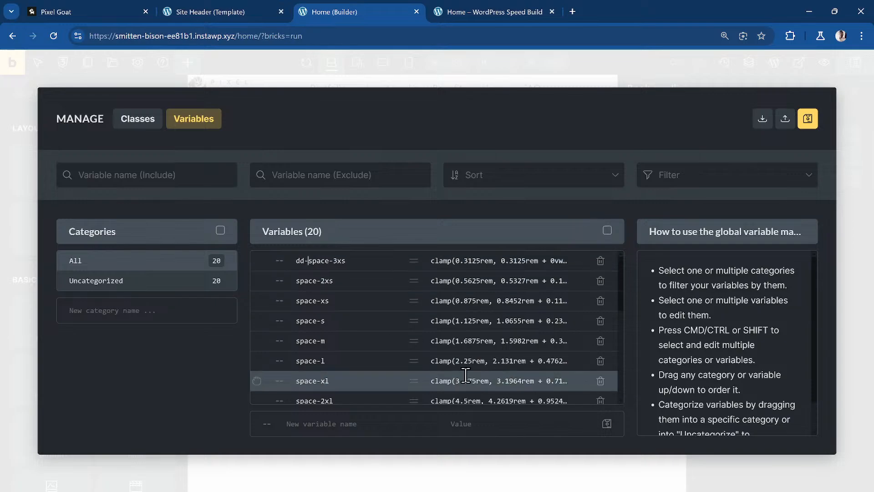
click(297, 281)
text(dd-)
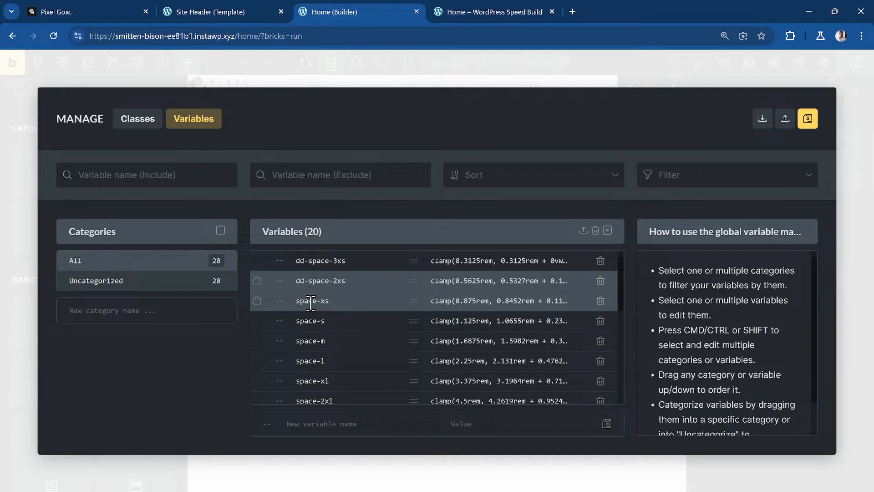
click(296, 301)
text(dd-)
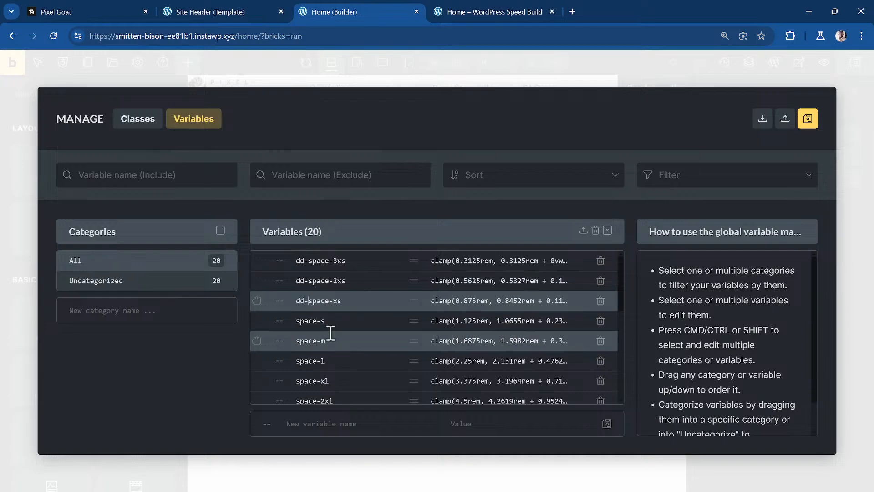
Rename the global variables space-s, space-m, space-l and space-xl with the dd- prefix
click(297, 320)
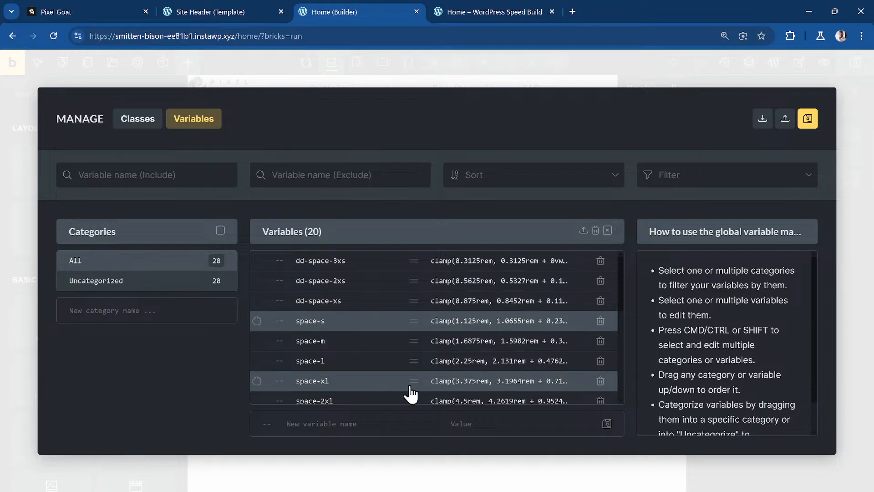
text(dd-)
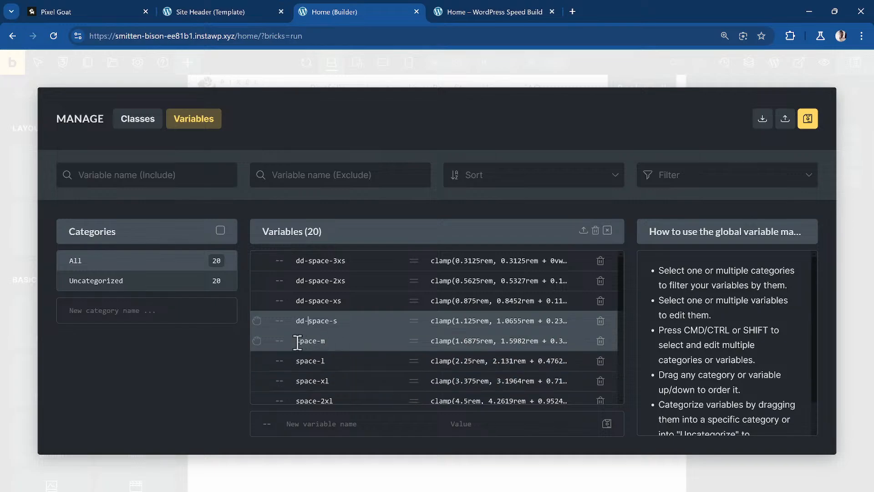
click(303, 341)
click(299, 341)
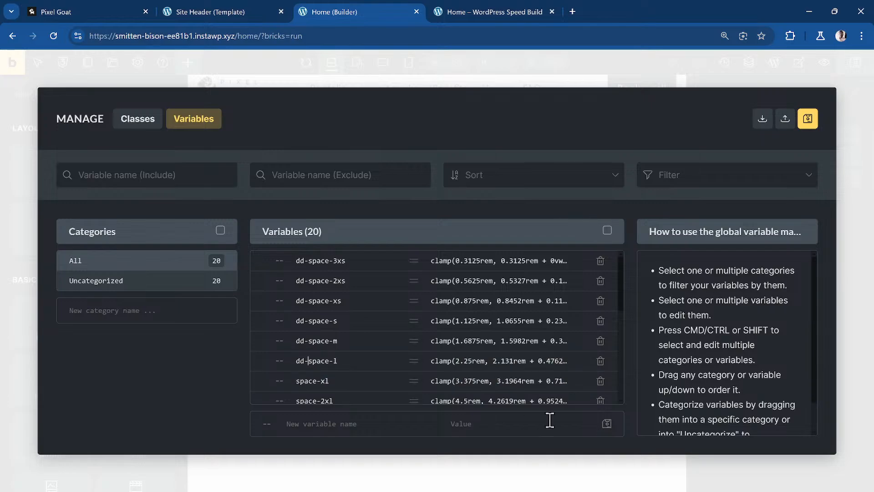
click(300, 380)
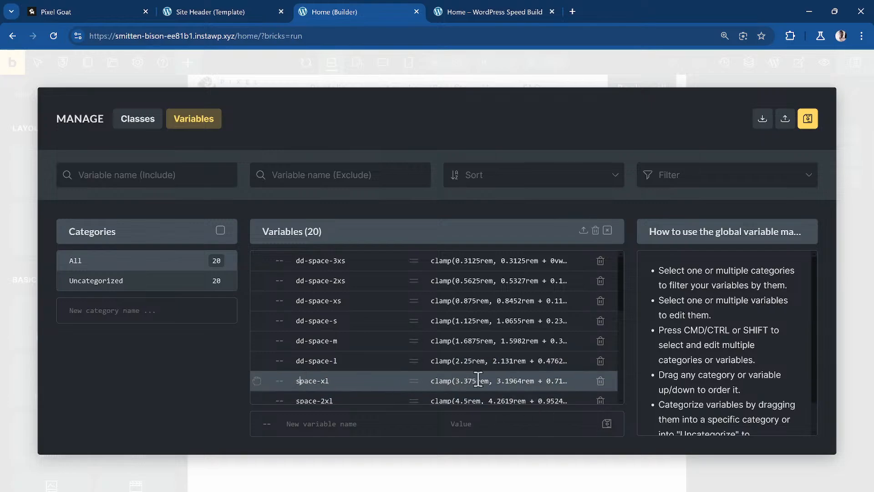
text(dd-)
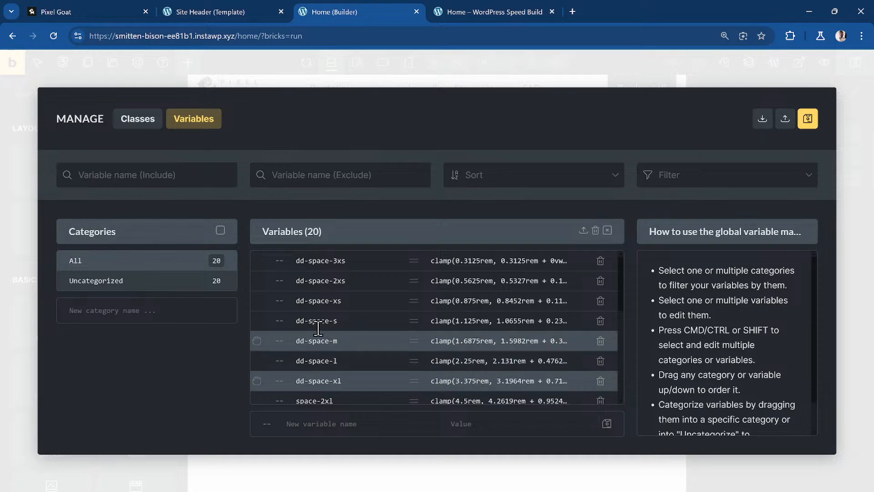
Rename the last two spacing variables to dd-space-2xl and dd-space-3xl, and save the variables
scroll(293, 321, down, 3)
click(297, 286)
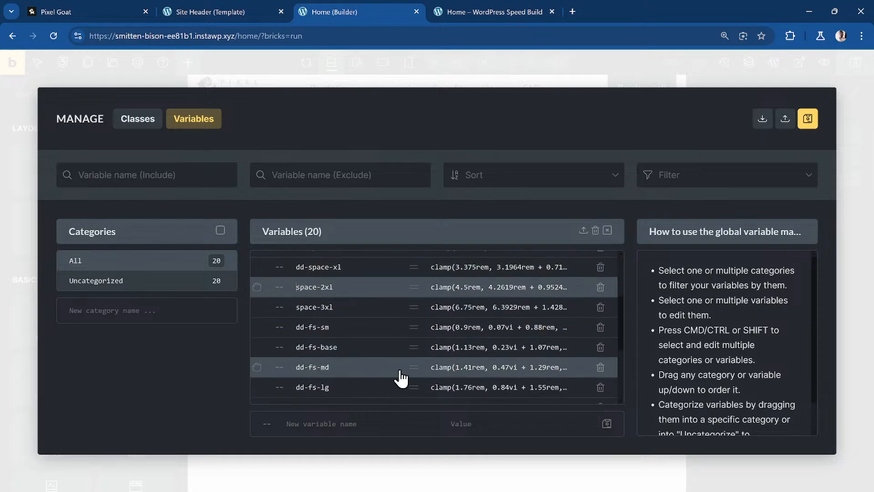
click(296, 307)
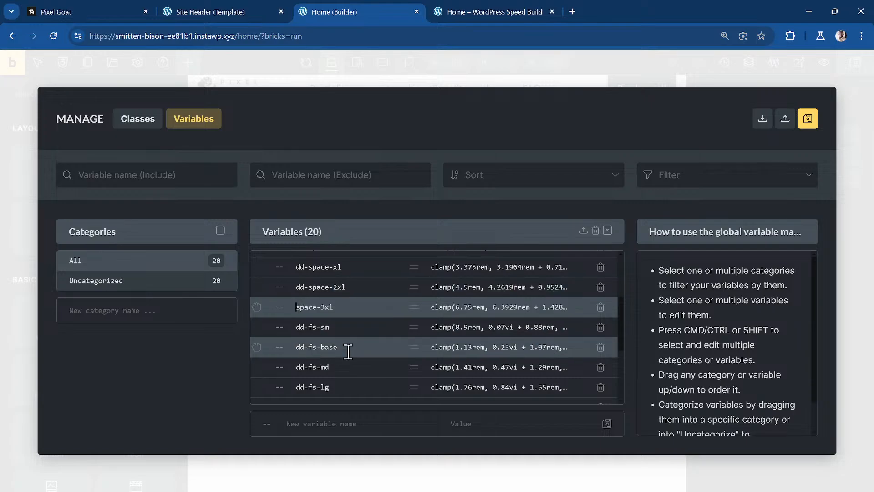
text(dd-)
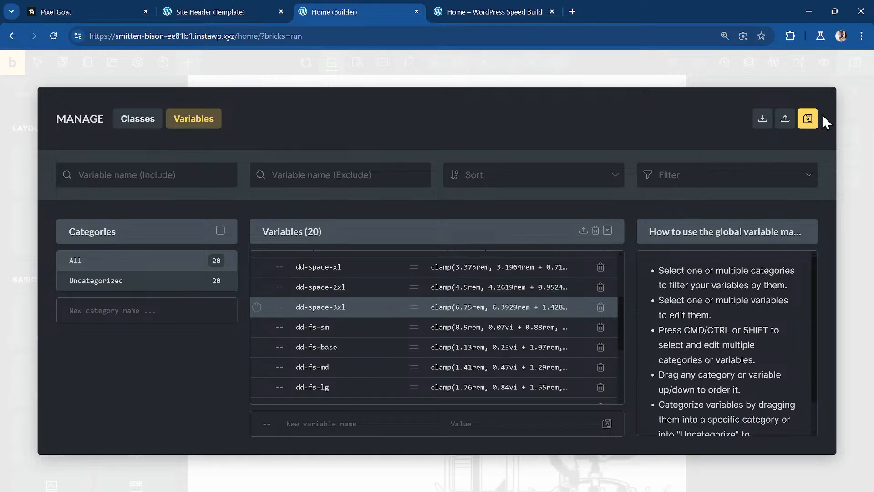
click(807, 122)
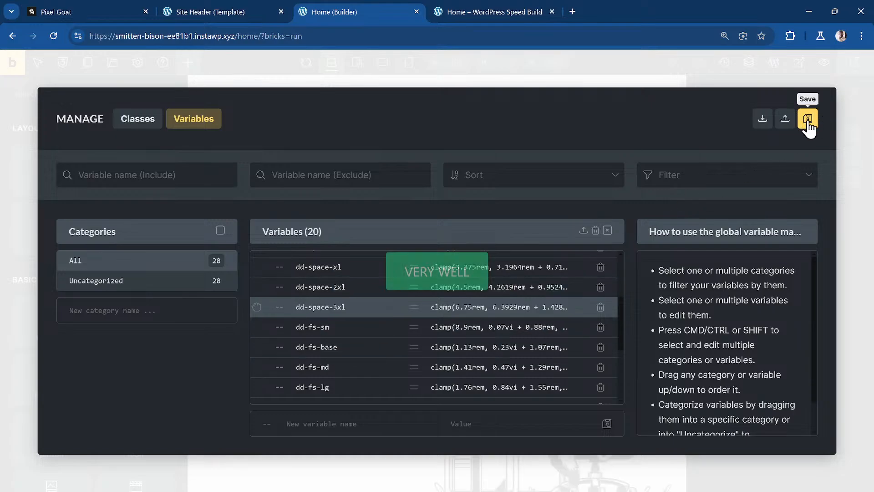
Reload the Site Header template and the Home builder, then check the header and section spacing on the home page
click(263, 7)
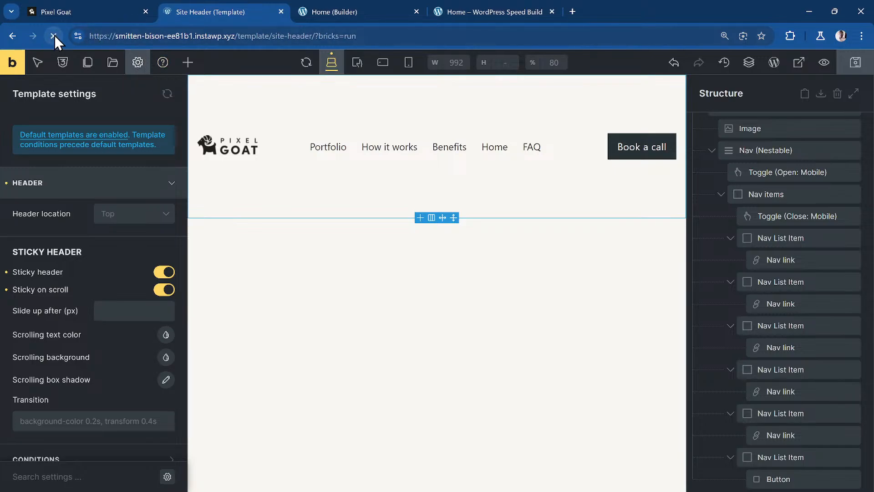
click(335, 12)
key(Escape)
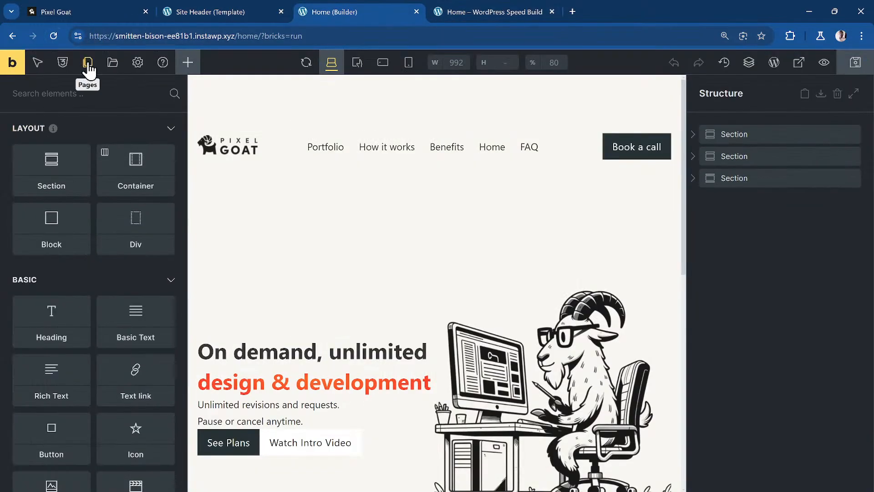
click(54, 35)
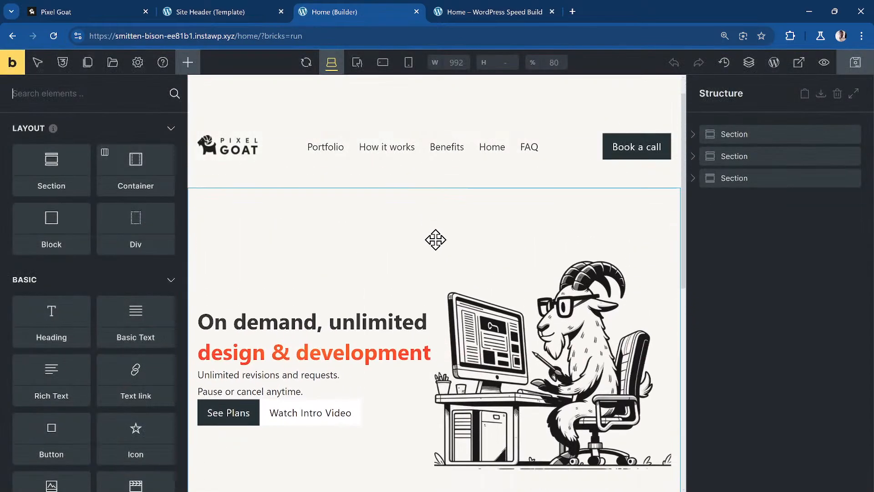
scroll(435, 239, up, 3)
scroll(396, 152, down, 9)
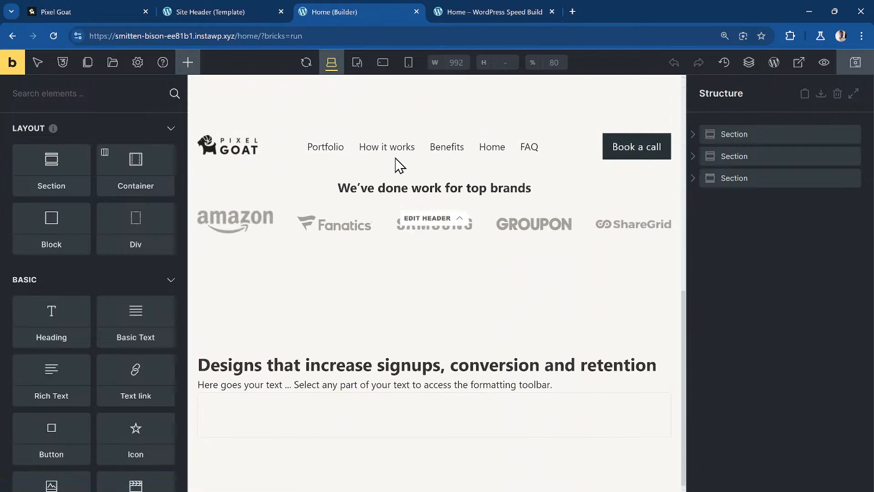
scroll(395, 159, up, 9)
In the Site Header template, set the header section's top and bottom padding to 0
click(195, 10)
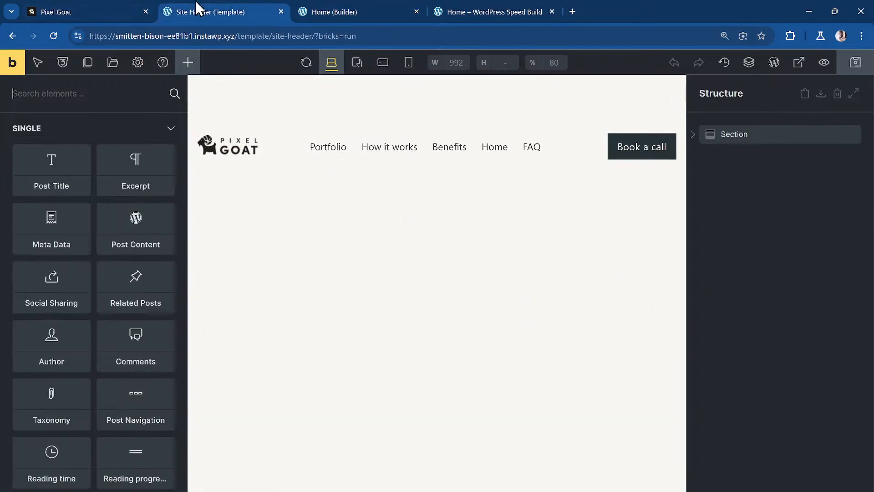
click(764, 140)
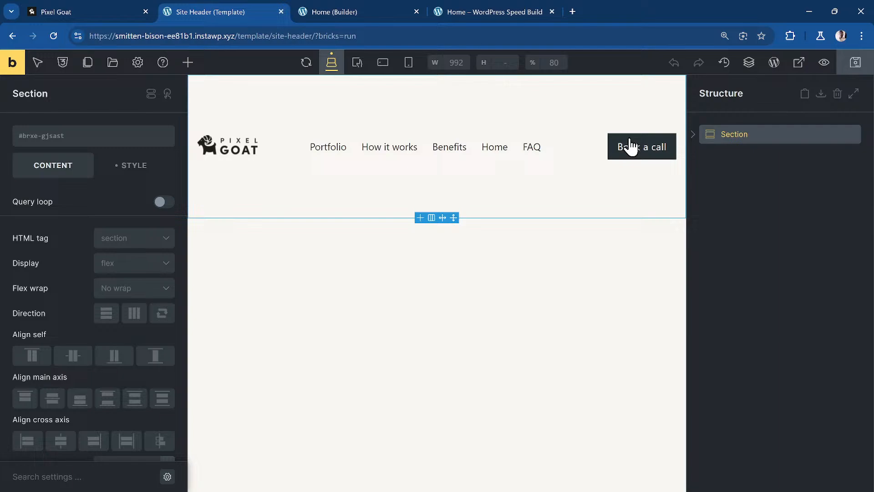
click(122, 166)
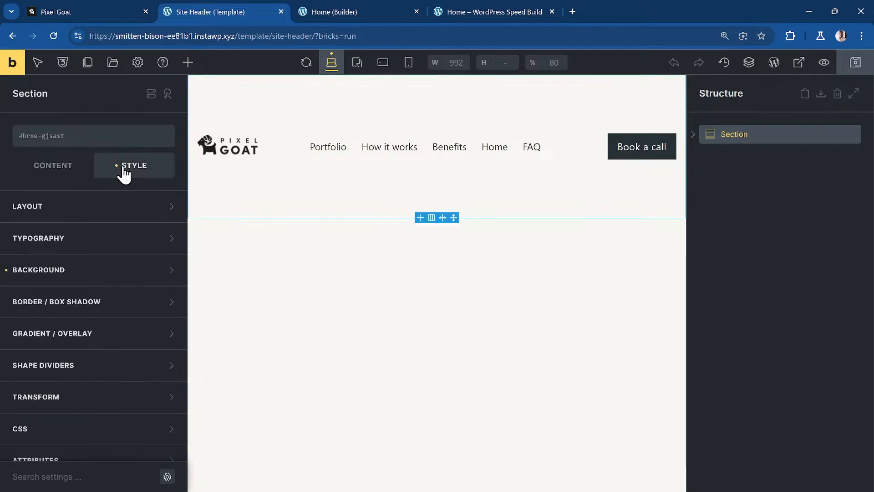
click(78, 210)
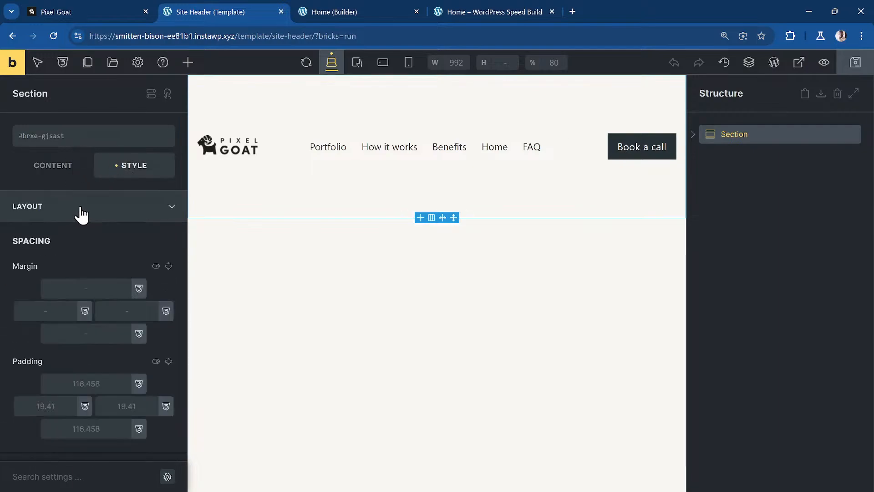
click(95, 384)
key(ctrl+a)
text(0)
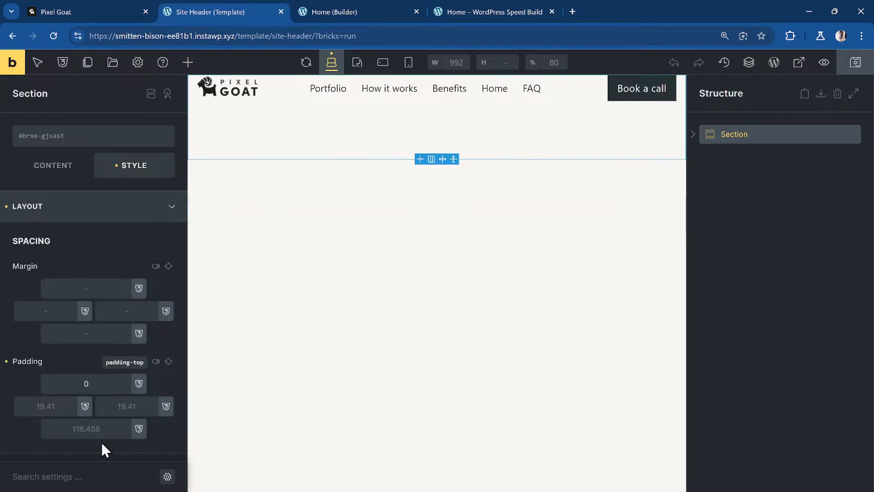
click(109, 428)
key(ctrl+a)
text(0)
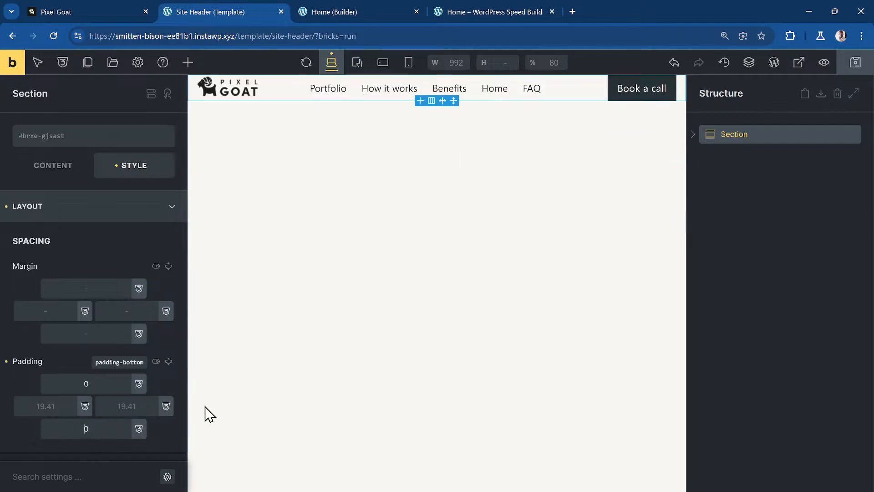
Set the header section's bottom and top padding to 10px and save the Site Header template
text(10)
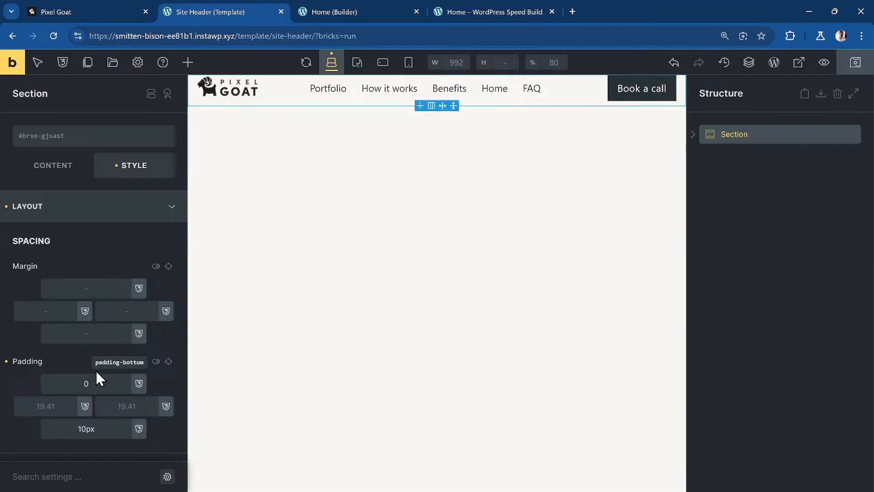
click(70, 381)
key(ctrl+a)
text(10px)
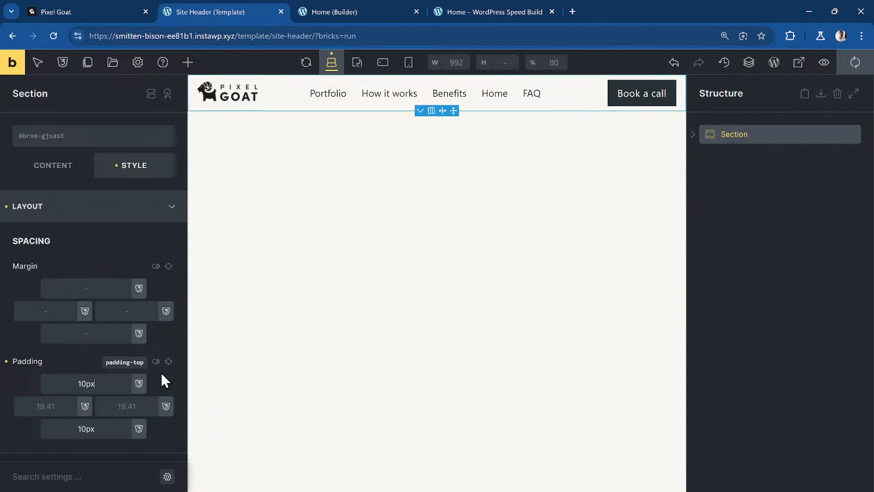
Open the front-end preview of the home page from its builder and check the header and section spacing
click(341, 11)
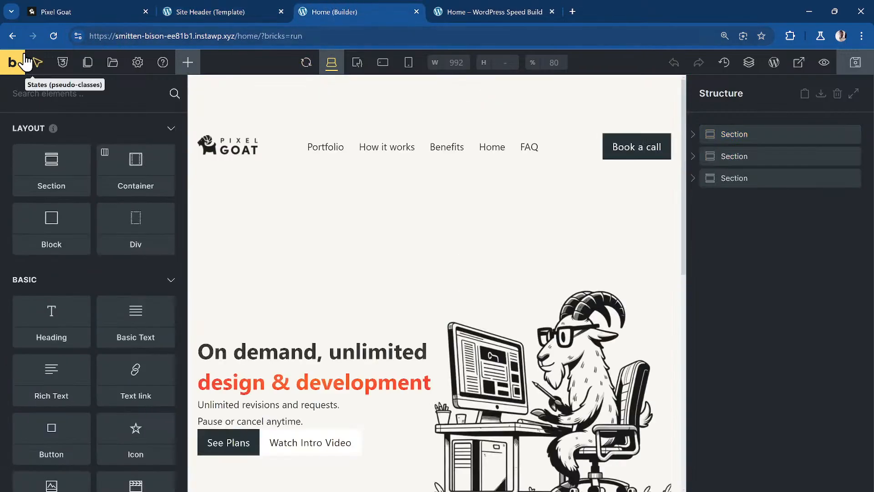
click(14, 62)
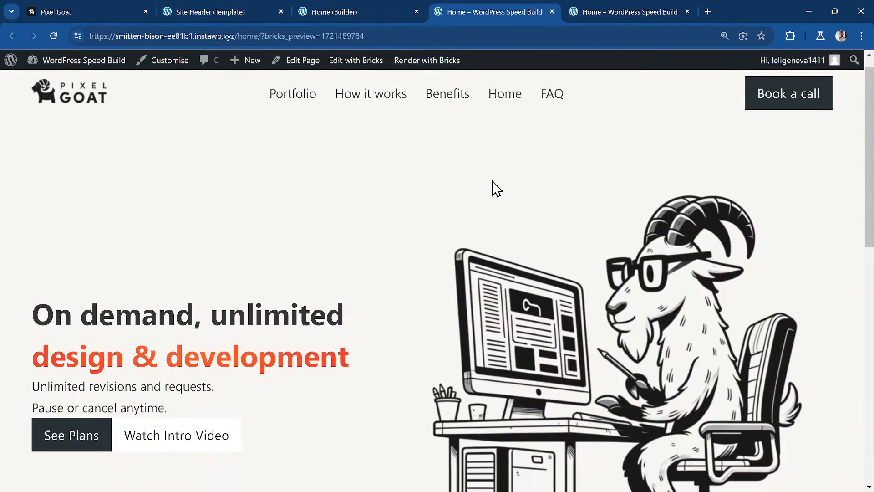
scroll(493, 189, down, 10)
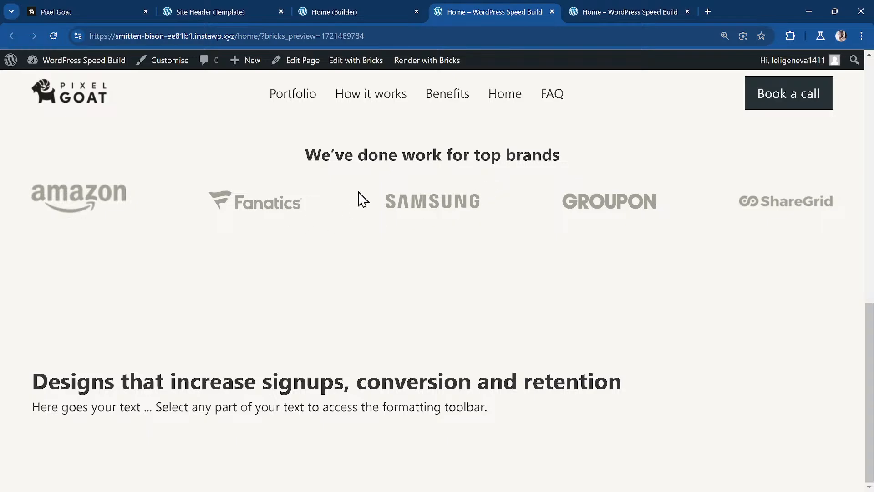